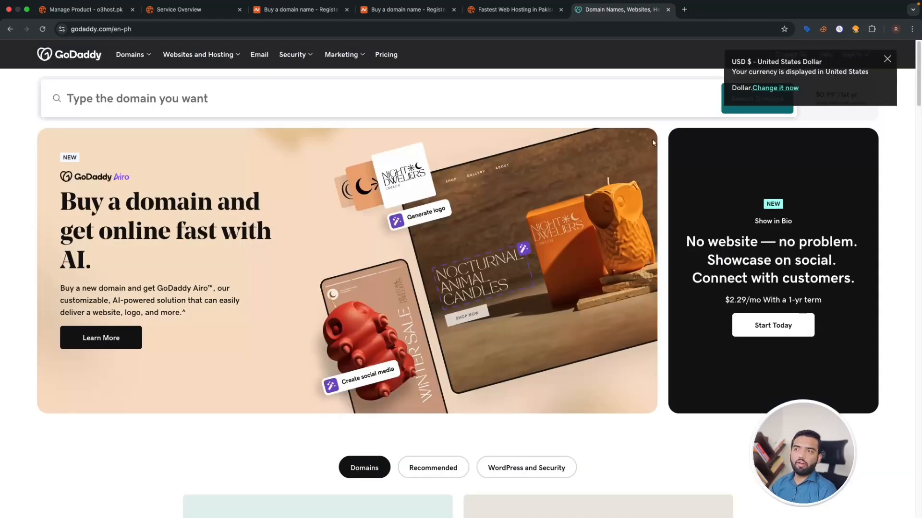
- Search Namecheap for a domain based on the owner's name; the .com is premium at $995.00
{"action": "left_click", "coordinate": [504, 10]}
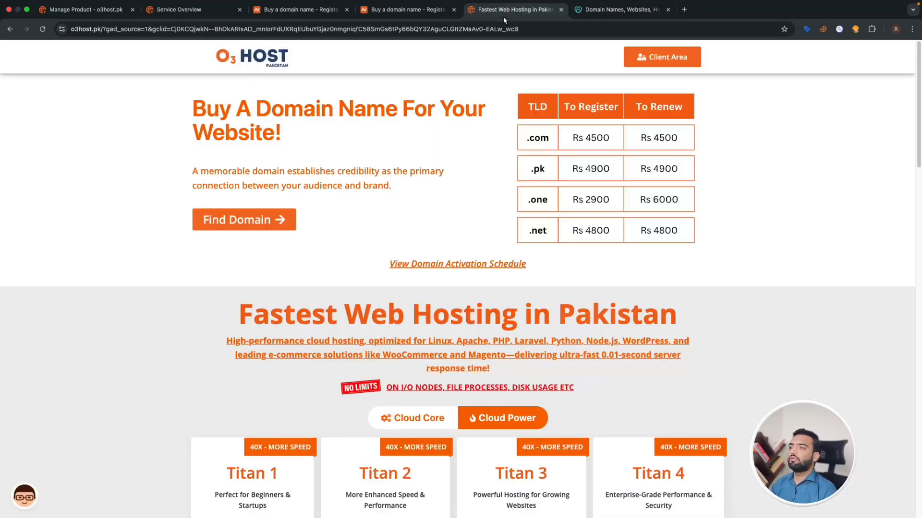
{"action": "left_click", "coordinate": [399, 10]}
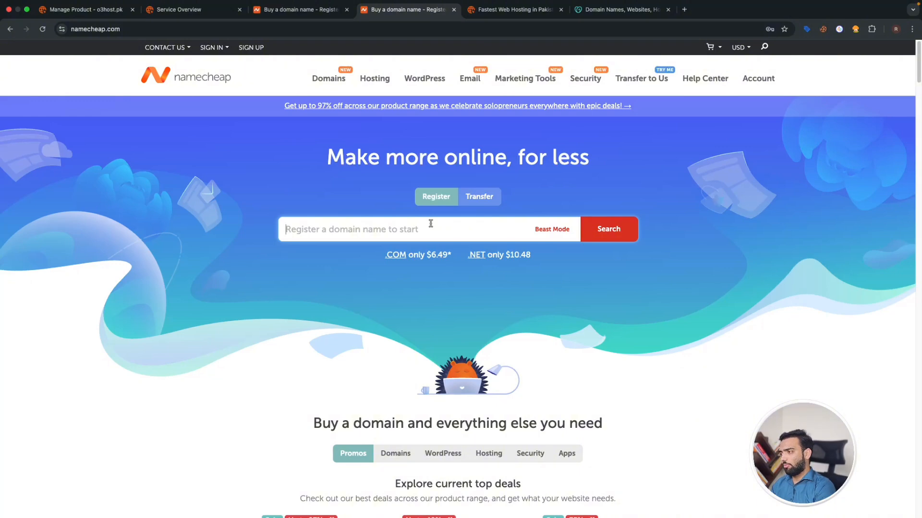
{"action": "type", "text": "rehma"}
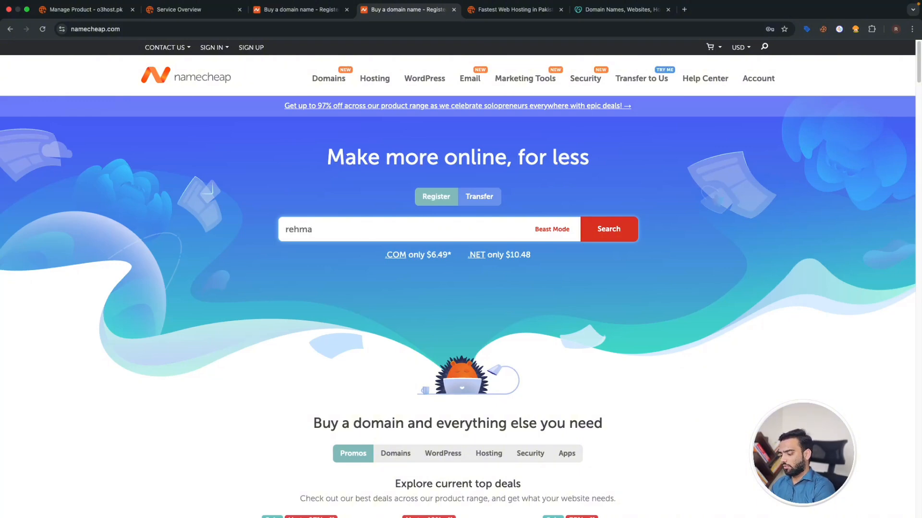
{"action": "key", "text": "Return"}
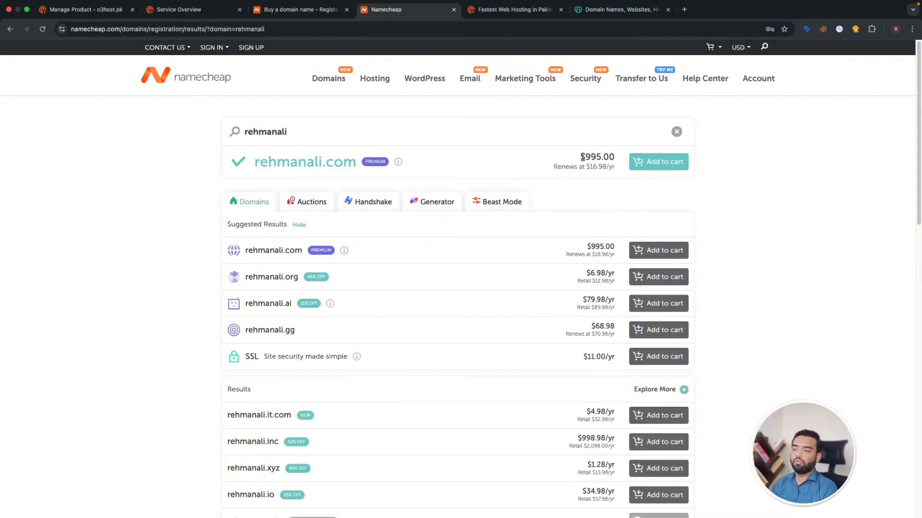
- Open the Beast Mode generator and expand the '$2 or less' extension group
{"action": "left_click", "coordinate": [495, 203]}
{"action": "scroll", "coordinate": [526, 255], "scroll_direction": "down", "scroll_amount": 3}
{"action": "scroll", "coordinate": [518, 283], "scroll_direction": "down", "scroll_amount": 10}
{"action": "left_click", "coordinate": [498, 270]}
{"action": "scroll", "coordinate": [508, 278], "scroll_direction": "down", "scroll_amount": 2}
{"action": "scroll", "coordinate": [516, 280], "scroll_direction": "down", "scroll_amount": 1}
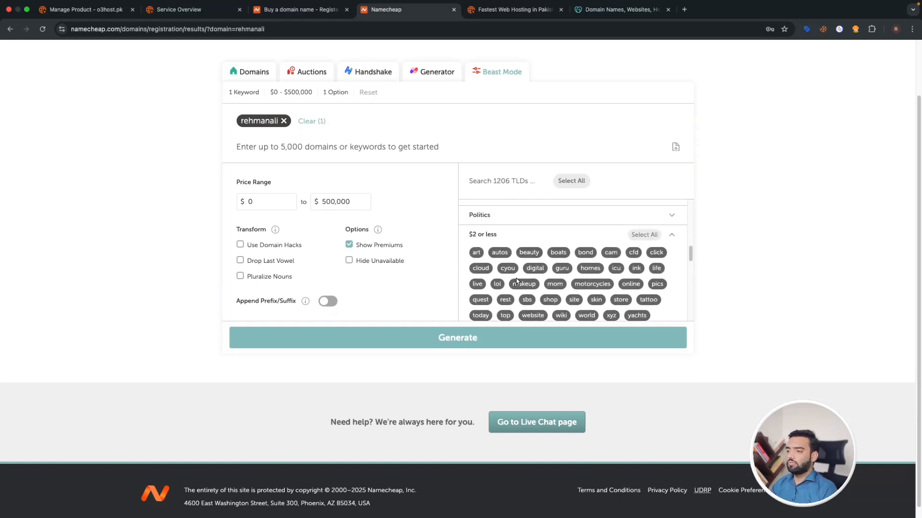
- Generate .click, .site, .shop and .online options, priced $1.80/yr and $0.98/yr
{"action": "left_click", "coordinate": [654, 253]}
{"action": "scroll", "coordinate": [537, 288], "scroll_direction": "down", "scroll_amount": 1}
{"action": "left_click", "coordinate": [570, 293]}
{"action": "left_click", "coordinate": [550, 292]}
{"action": "scroll", "coordinate": [502, 294], "scroll_direction": "down", "scroll_amount": 1}
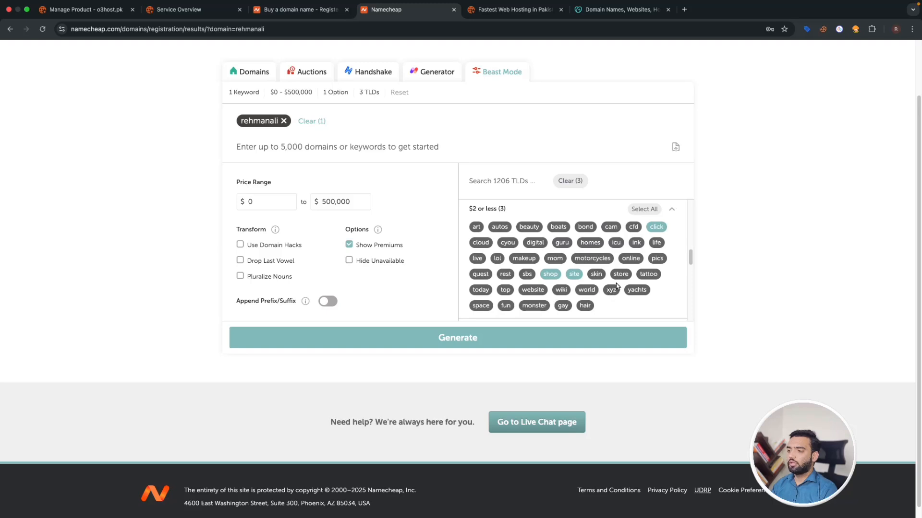
{"action": "left_click", "coordinate": [630, 261]}
{"action": "left_click", "coordinate": [452, 339]}
{"action": "scroll", "coordinate": [451, 341], "scroll_direction": "down", "scroll_amount": 3}
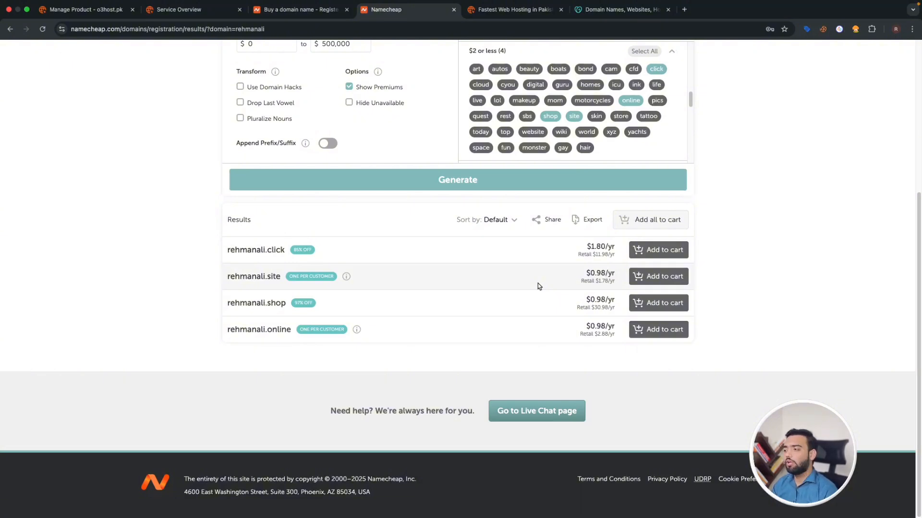
{"action": "scroll", "coordinate": [536, 284], "scroll_direction": "up", "scroll_amount": 5}
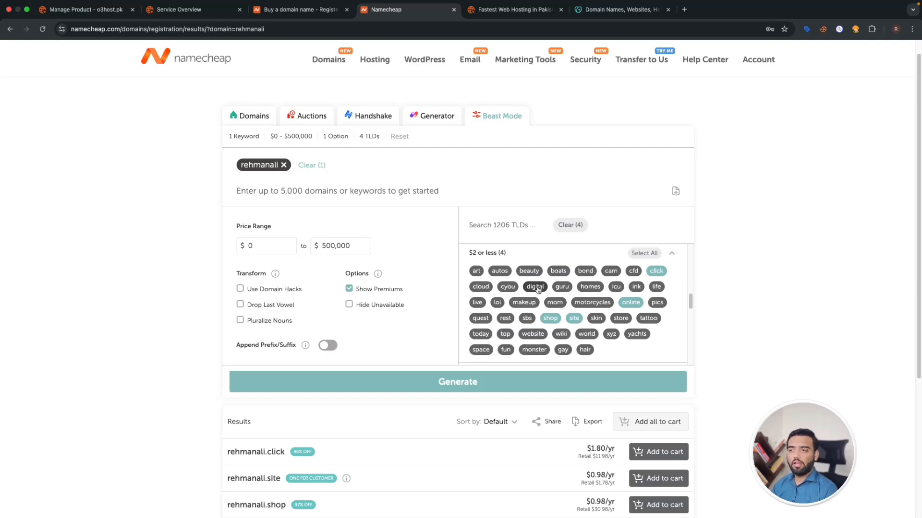
{"action": "scroll", "coordinate": [537, 288], "scroll_direction": "down", "scroll_amount": 5}
{"action": "scroll", "coordinate": [740, 366], "scroll_direction": "down", "scroll_amount": 5}
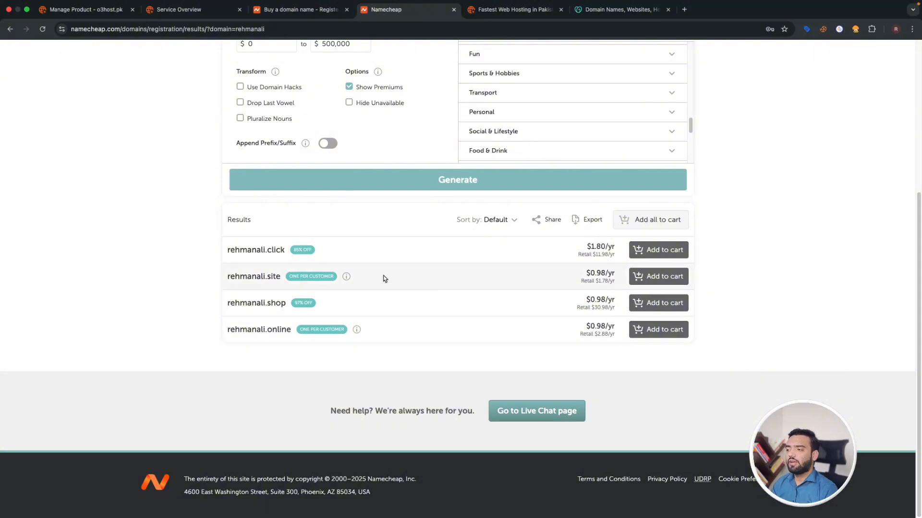
{"action": "mouse_move", "coordinate": [351, 276]}
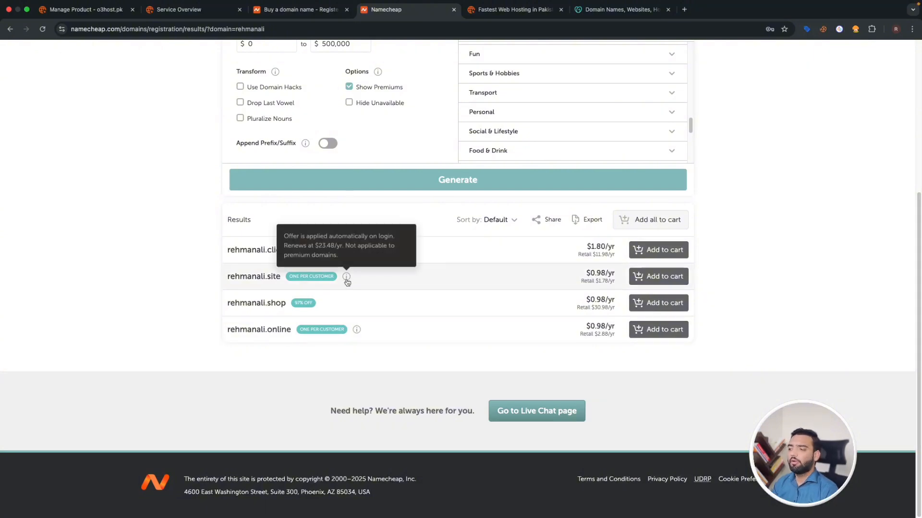
- Add the .site domain to the cart and proceed to checkout
{"action": "left_click", "coordinate": [672, 277]}
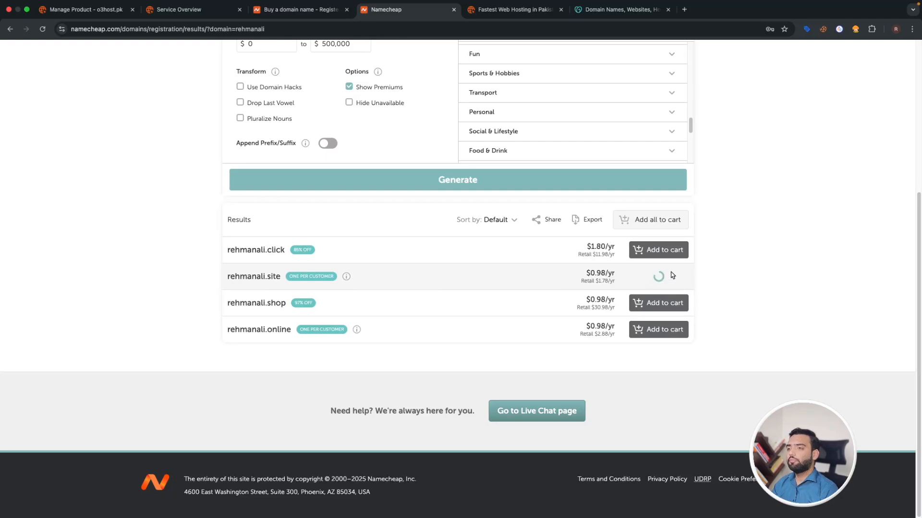
{"action": "scroll", "coordinate": [482, 288], "scroll_direction": "down", "scroll_amount": 3}
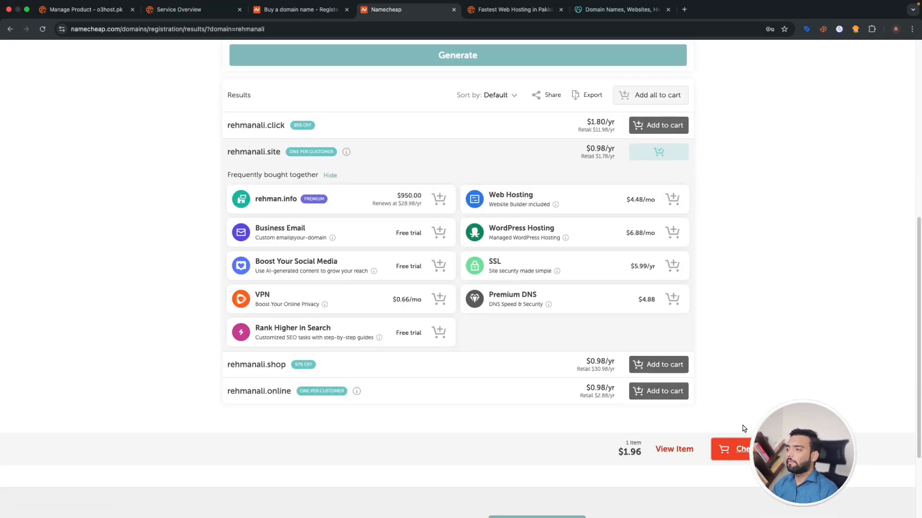
{"action": "left_click", "coordinate": [732, 449]}
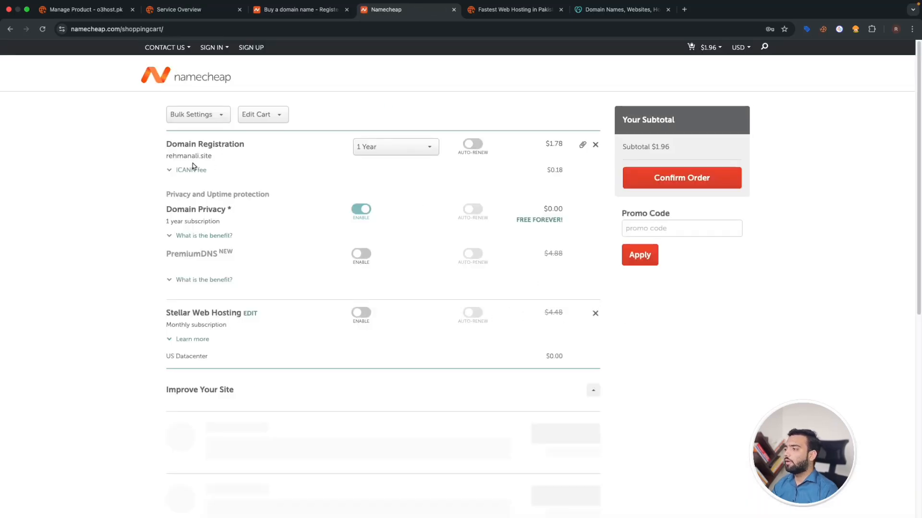
- Review the cart's $1.78 .site registration and confirm the order
{"action": "left_click_drag", "start_coordinate": [545, 143], "coordinate": [563, 144]}
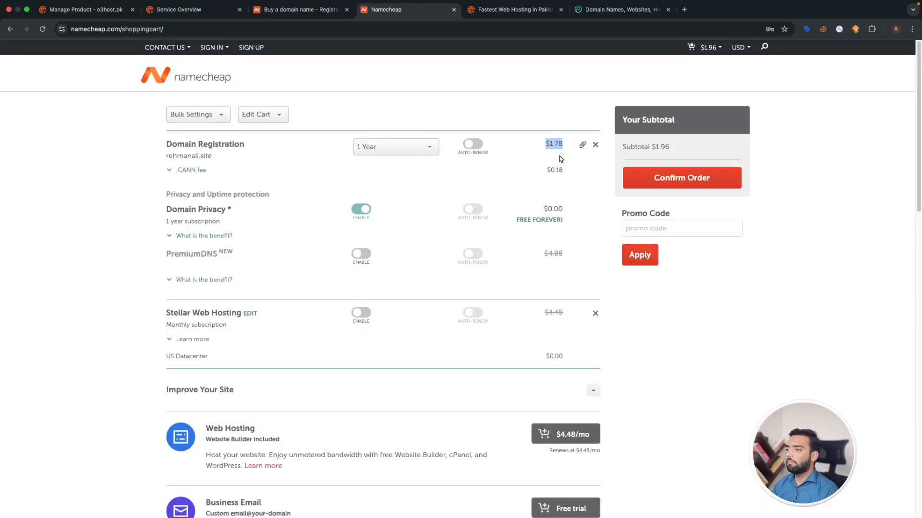
{"action": "scroll", "coordinate": [501, 235], "scroll_direction": "down", "scroll_amount": 2}
{"action": "scroll", "coordinate": [502, 236], "scroll_direction": "down", "scroll_amount": 3}
{"action": "scroll", "coordinate": [396, 314], "scroll_direction": "up", "scroll_amount": 5}
{"action": "left_click_drag", "start_coordinate": [545, 144], "coordinate": [555, 144]}
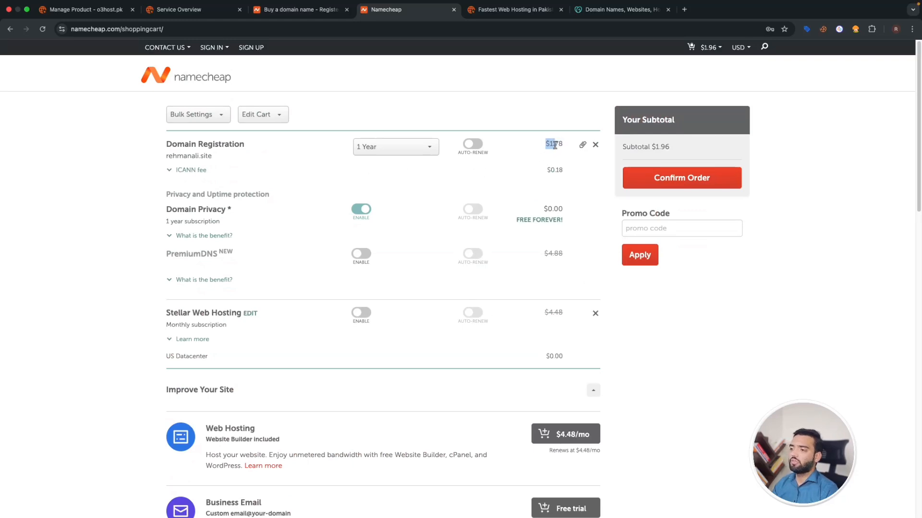
{"action": "left_click", "coordinate": [674, 184]}
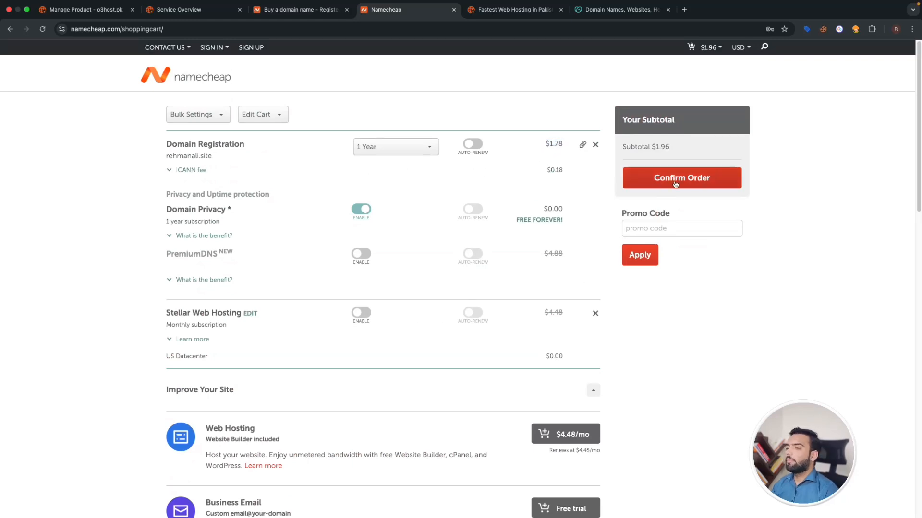
{"action": "left_click", "coordinate": [674, 183]}
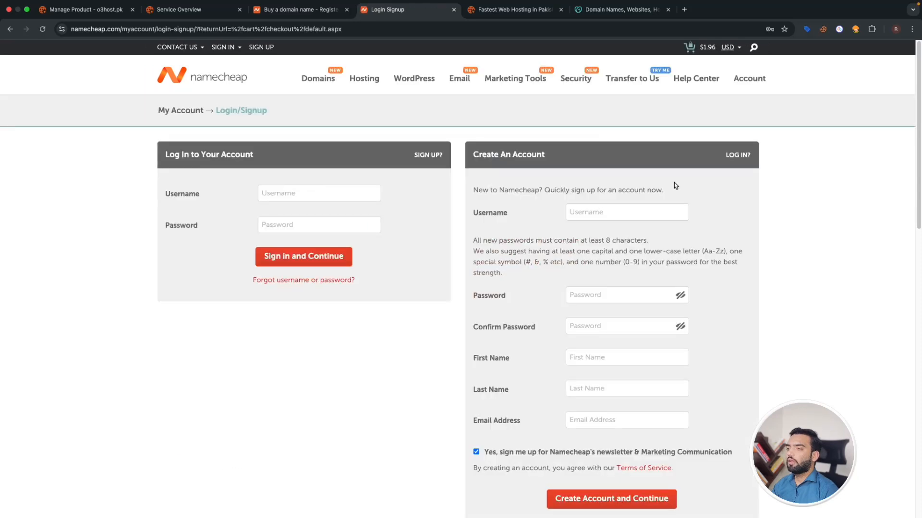
- Enter a username and autofill the first and last name from saved details
{"action": "left_click", "coordinate": [571, 216]}
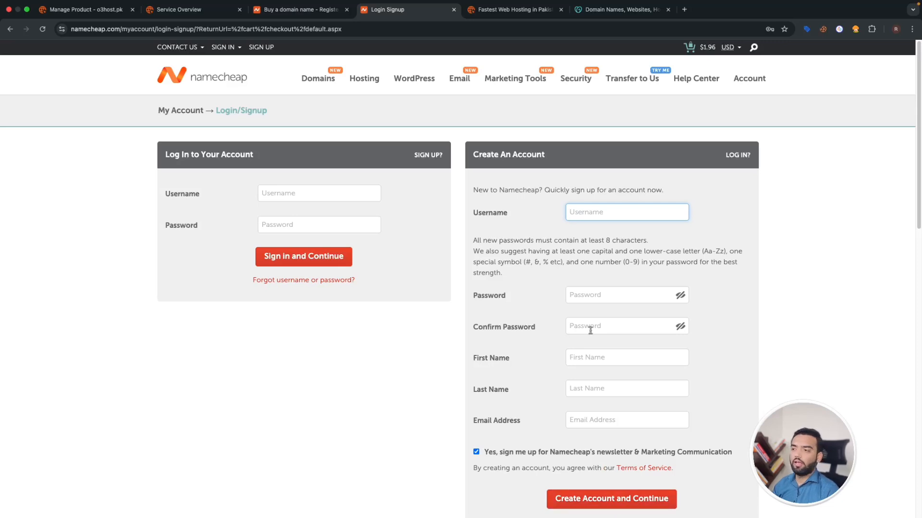
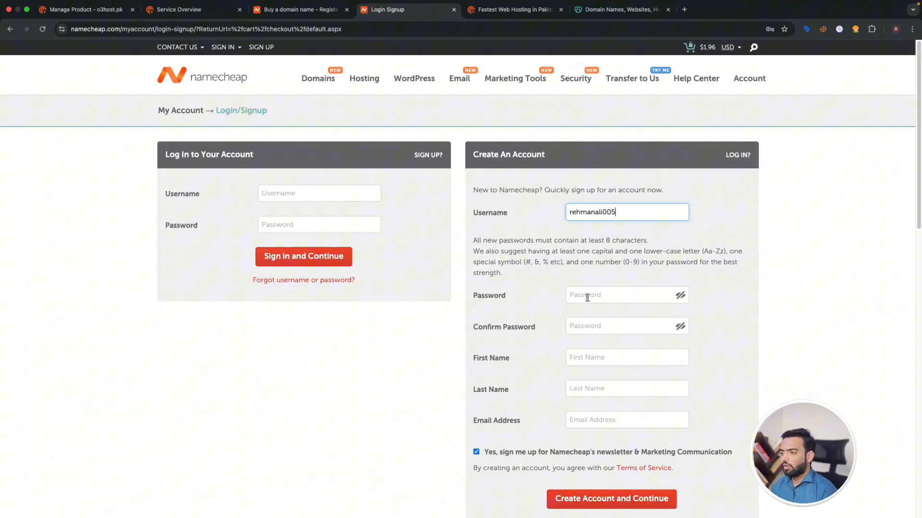
{"action": "left_click", "coordinate": [597, 361]}
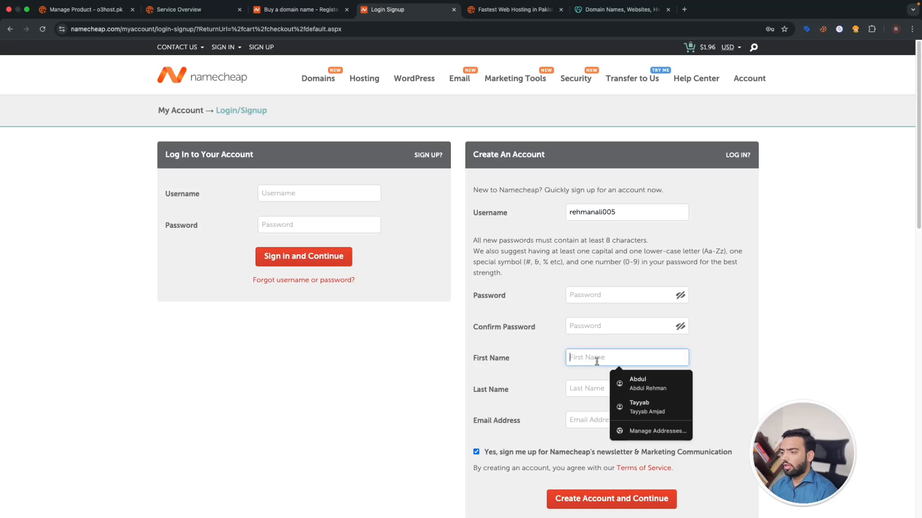
{"action": "left_click", "coordinate": [635, 388]}
{"action": "left_click", "coordinate": [605, 421]}
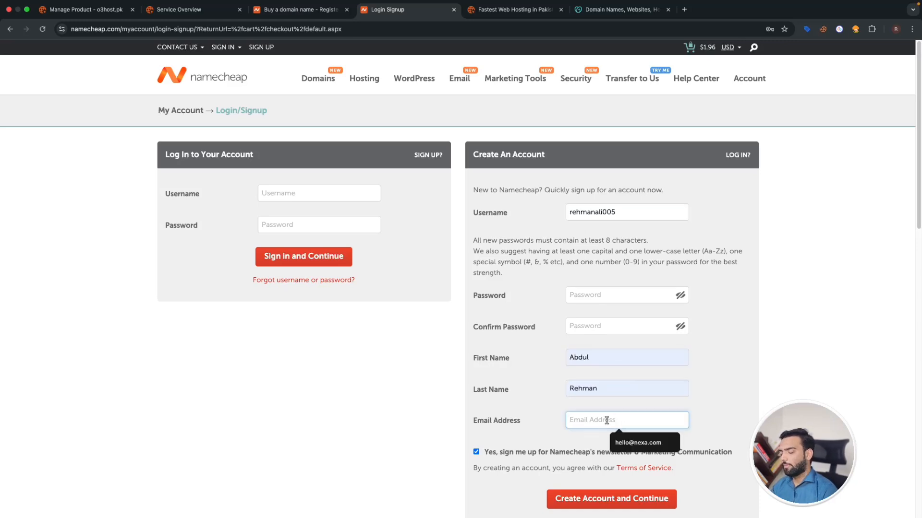
- Copy a temporary address from temp-mail.org into the sign-up form's Email field
{"action": "mouse_move", "coordinate": [694, 4]}
{"action": "left_click", "coordinate": [684, 20]}
{"action": "type", "text": "temp"}
{"action": "key", "text": "Return"}
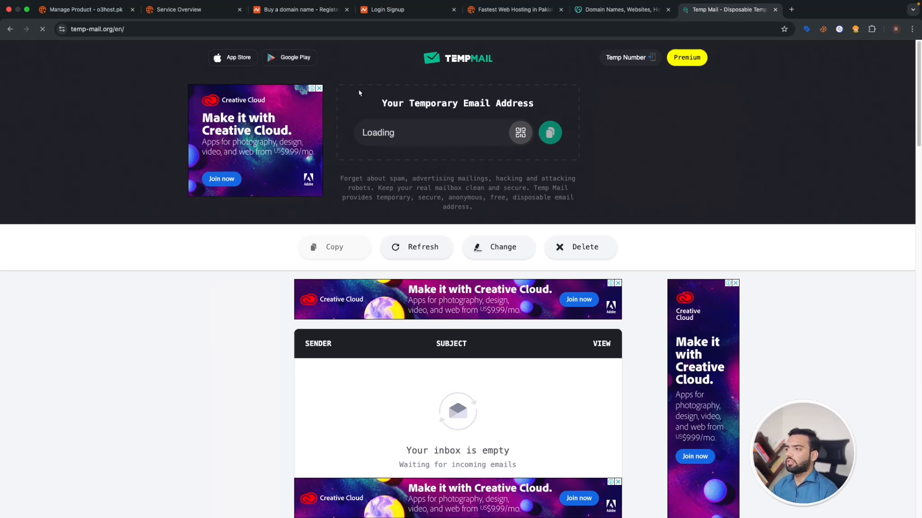
{"action": "left_click", "coordinate": [550, 133]}
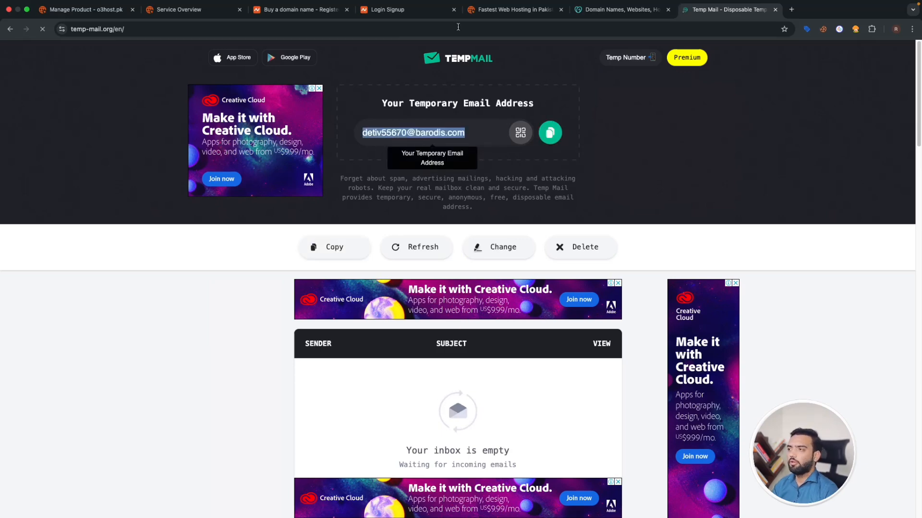
{"action": "left_click", "coordinate": [388, 9]}
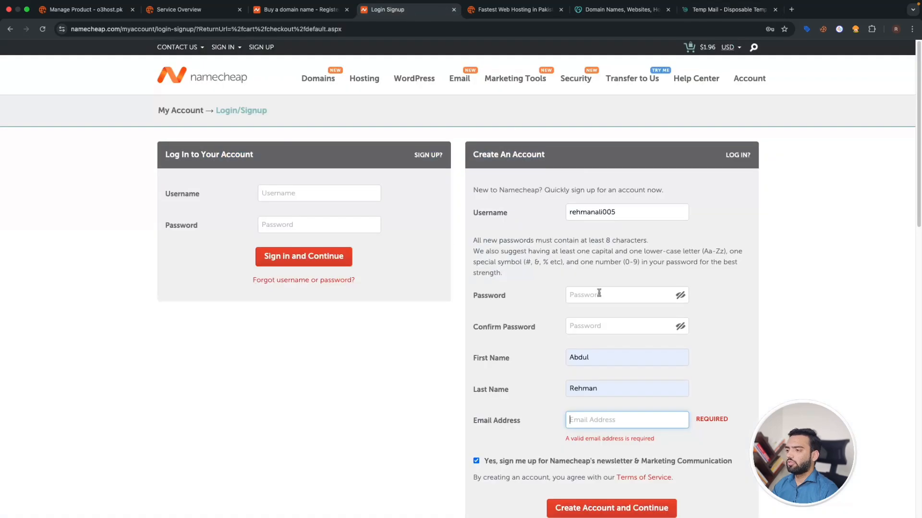
{"action": "key", "text": "super+v"}
- Enter the account password and its confirmation
{"action": "left_click", "coordinate": [608, 323]}
{"action": "type", "text": "••"}
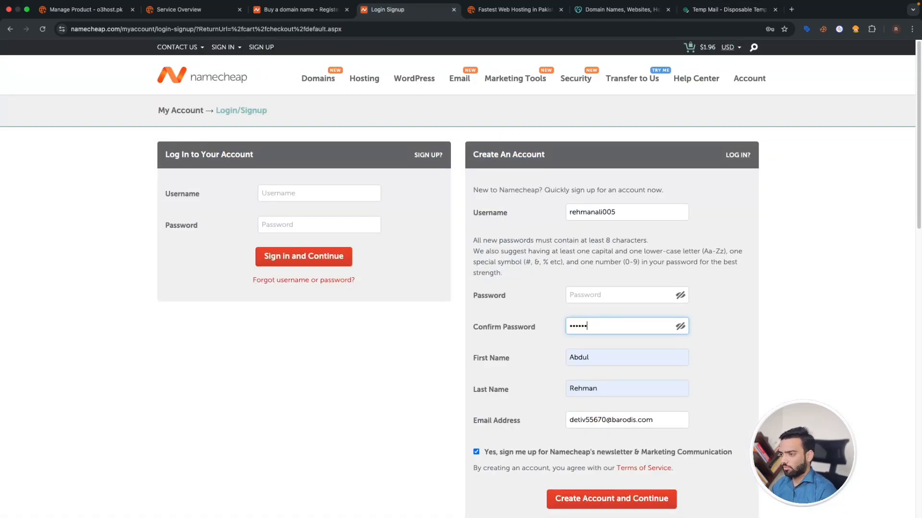
{"action": "left_click", "coordinate": [637, 299]}
{"action": "type", "text": "••"}
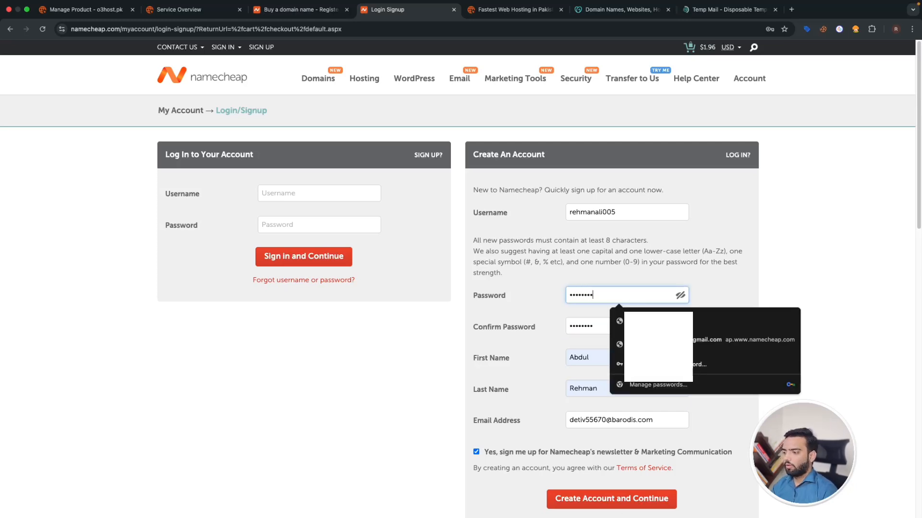
- Pass the reCAPTCHA check, re-enter both passwords, and create the account
{"action": "left_click", "coordinate": [614, 498]}
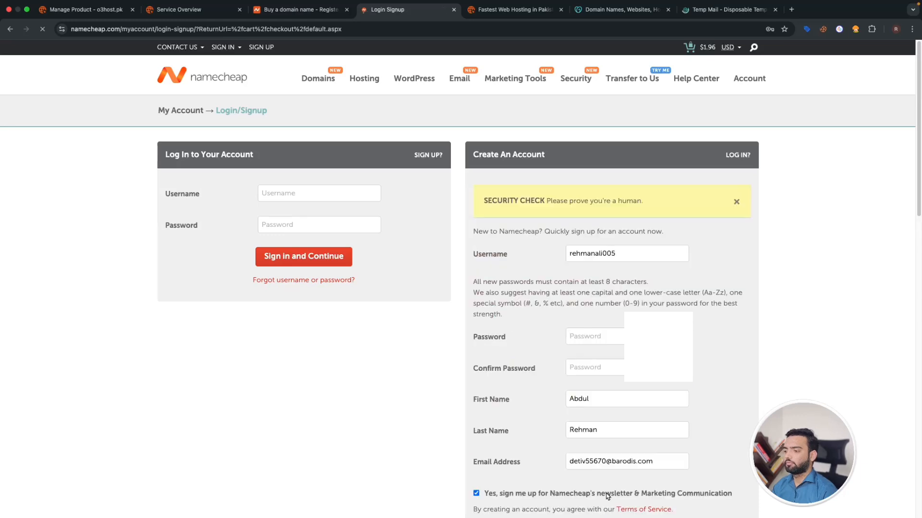
{"action": "scroll", "coordinate": [608, 448], "scroll_direction": "down", "scroll_amount": 3}
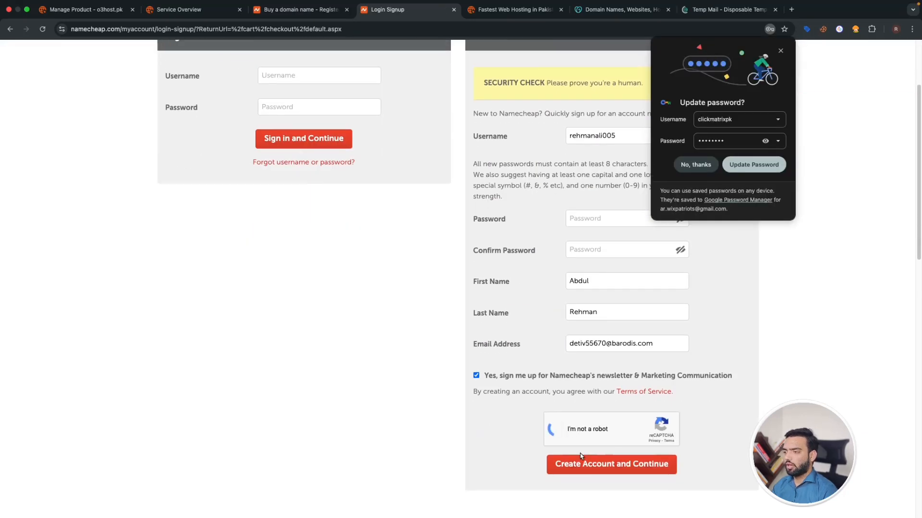
{"action": "left_click", "coordinate": [632, 223]}
{"action": "type", "text": "•••"}
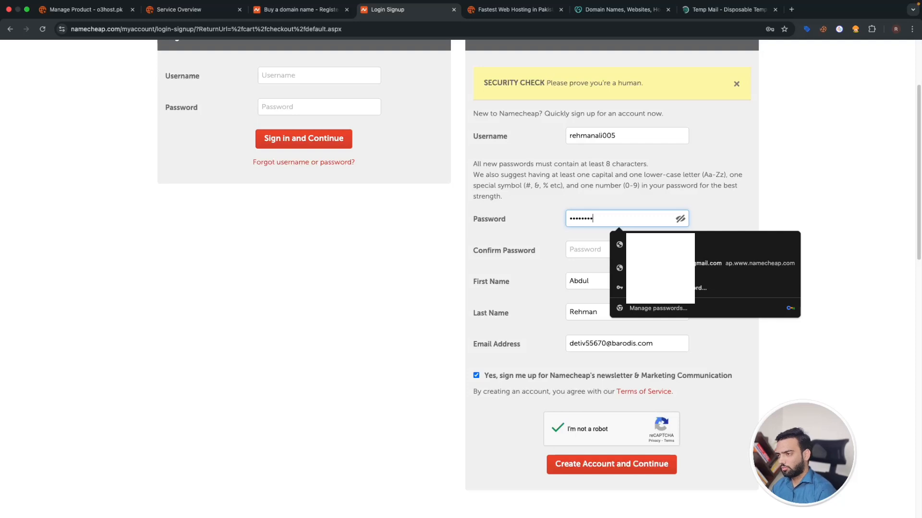
{"action": "left_click", "coordinate": [584, 247]}
{"action": "type", "text": "••••"}
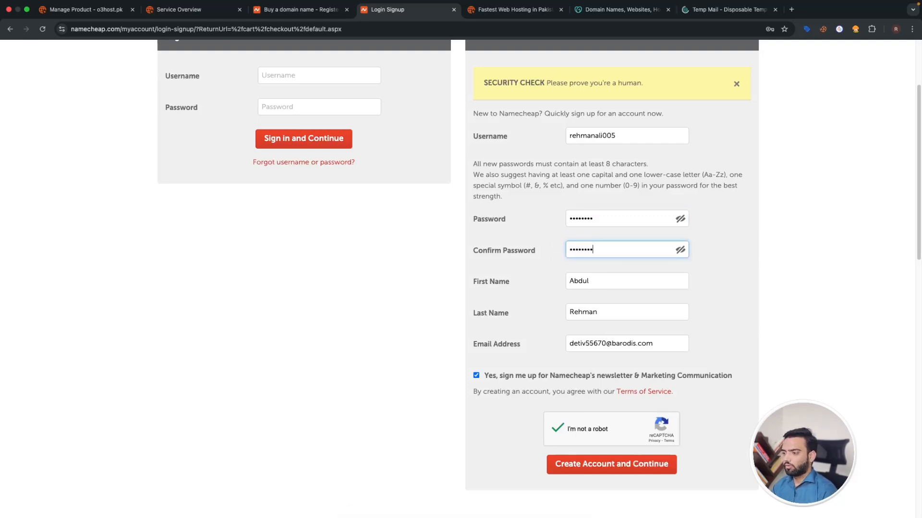
{"action": "left_click", "coordinate": [606, 474]}
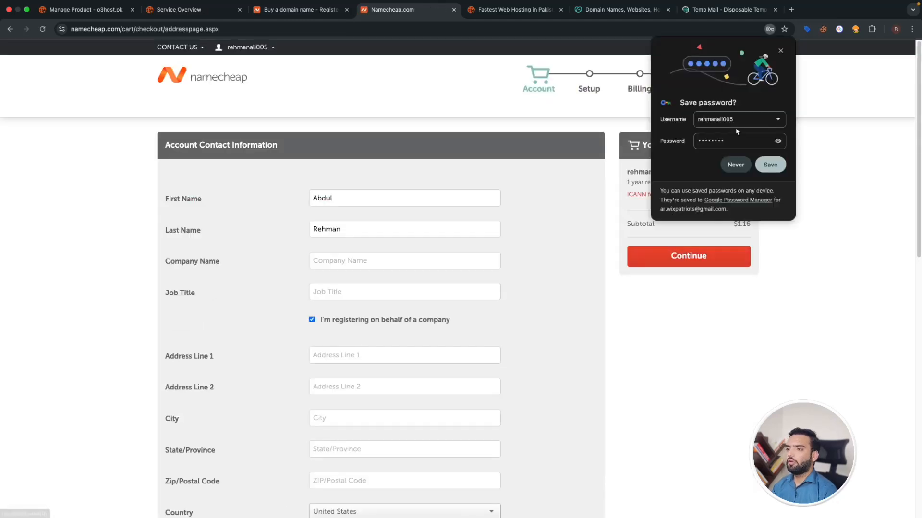
- Dismiss the save-password prompt and register as an individual, not a company
{"action": "left_click", "coordinate": [780, 50]}
{"action": "scroll", "coordinate": [298, 224], "scroll_direction": "down", "scroll_amount": 2}
{"action": "left_click", "coordinate": [339, 226]}
{"action": "left_click", "coordinate": [312, 284]}
{"action": "scroll", "coordinate": [342, 241], "scroll_direction": "down", "scroll_amount": 1}
- Fill in the street address, city, state/province and postal code
{"action": "left_click", "coordinate": [342, 243]}
{"action": "scroll", "coordinate": [342, 242], "scroll_direction": "down", "scroll_amount": 3}
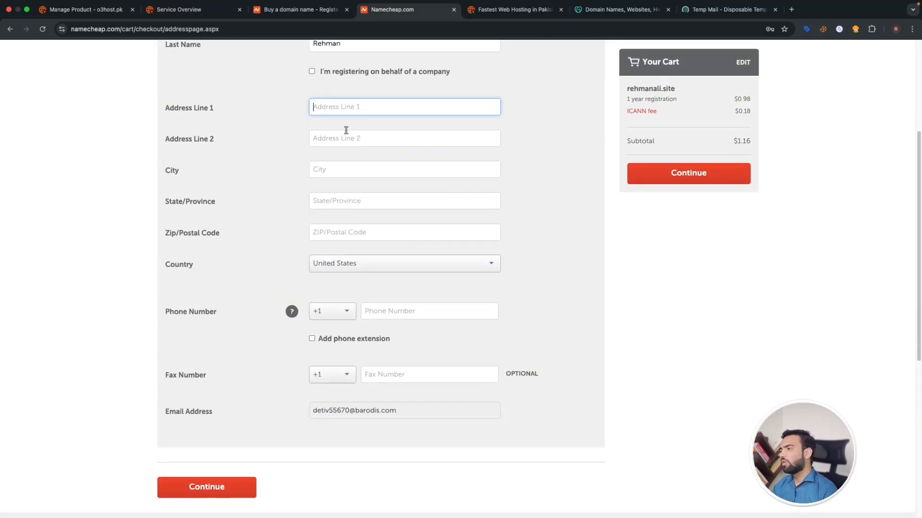
{"action": "type", "text": "Johar Town"}
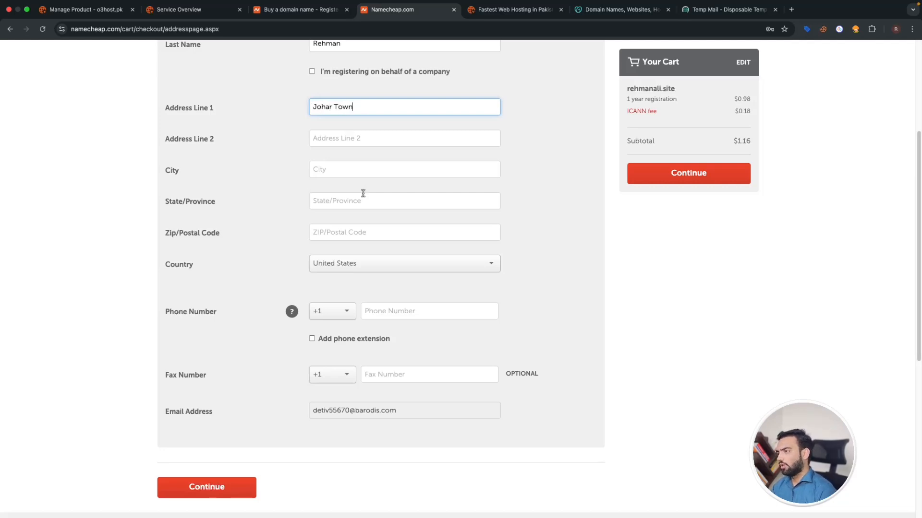
{"action": "left_click", "coordinate": [361, 172]}
{"action": "type", "text": "Lahore"}
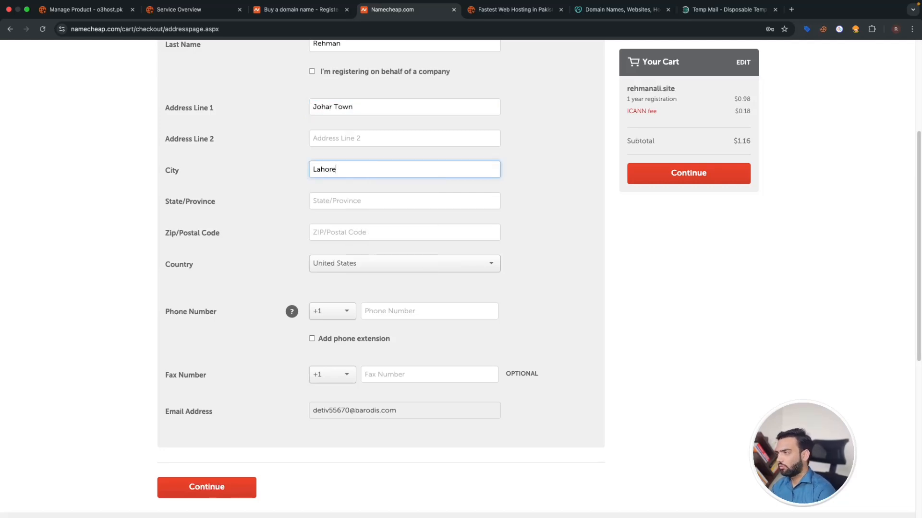
{"action": "left_click", "coordinate": [364, 198]}
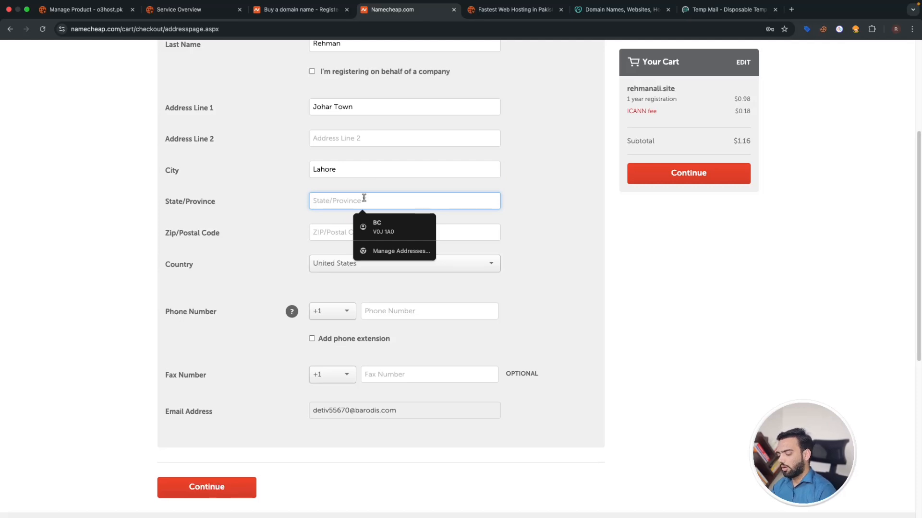
{"action": "type", "text": "Punjab"}
{"action": "left_click", "coordinate": [377, 226]}
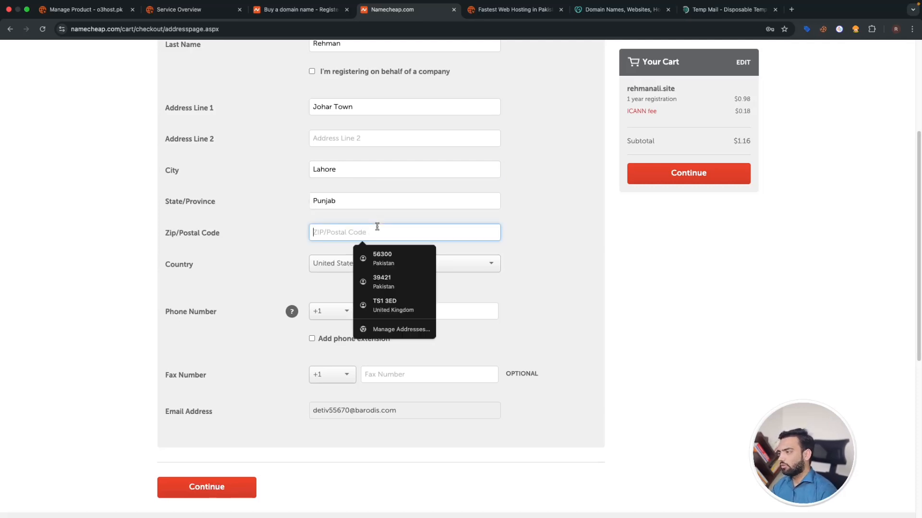
{"action": "type", "text": "54000"}
- Choose Pakistan as the contact country
{"action": "left_click", "coordinate": [376, 268]}
{"action": "scroll", "coordinate": [374, 310], "scroll_direction": "down", "scroll_amount": 3}
{"action": "scroll", "coordinate": [375, 310], "scroll_direction": "up", "scroll_amount": 15}
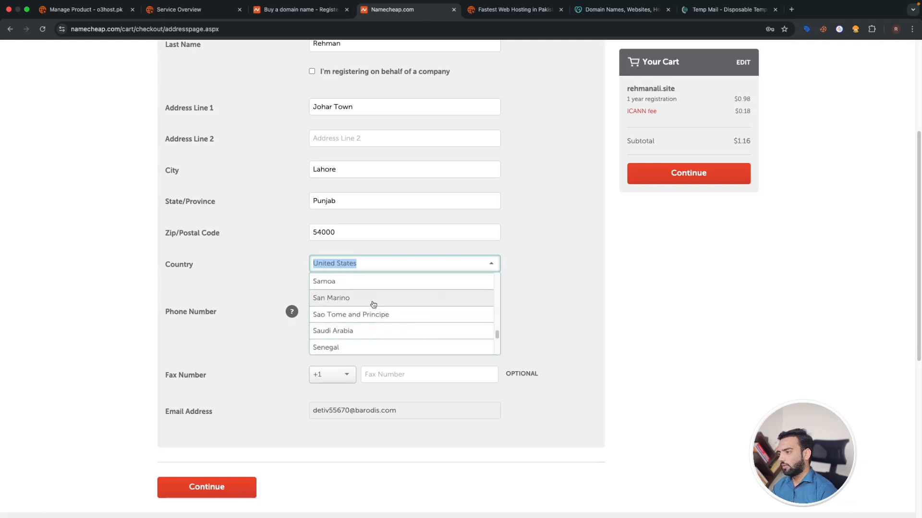
{"action": "left_click", "coordinate": [373, 293]}
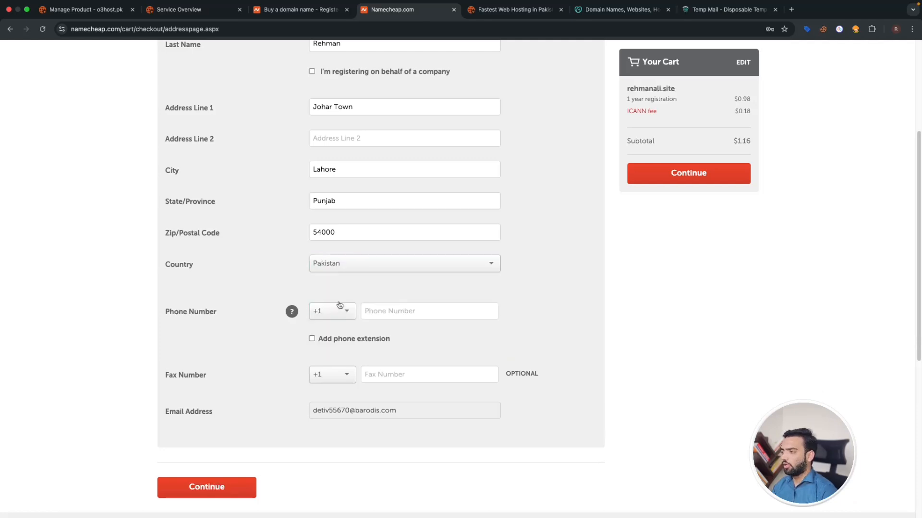
{"action": "left_click", "coordinate": [330, 268]}
{"action": "left_click", "coordinate": [279, 275]}
- Enter the phone number with the +92 country code
{"action": "left_click", "coordinate": [340, 310]}
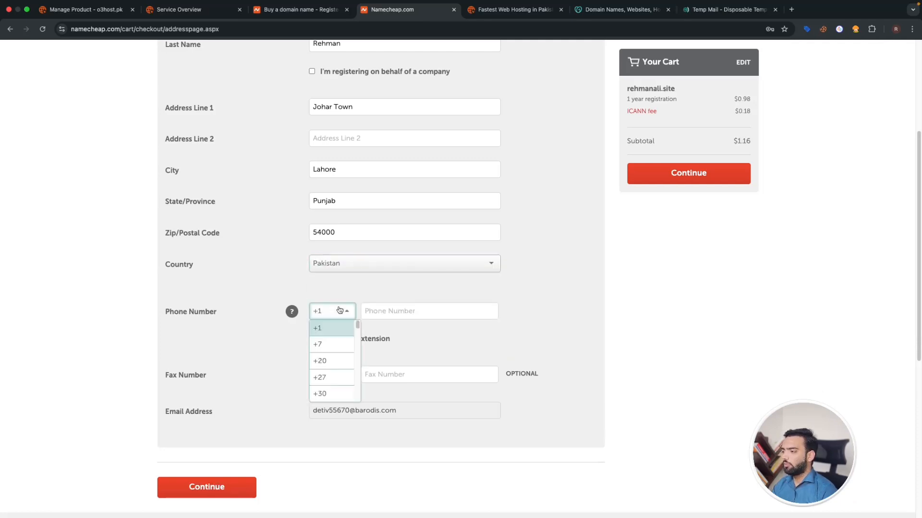
{"action": "left_click", "coordinate": [407, 314]}
{"action": "left_click", "coordinate": [317, 312]}
{"action": "scroll", "coordinate": [323, 381], "scroll_direction": "down", "scroll_amount": 5}
{"action": "scroll", "coordinate": [323, 382], "scroll_direction": "up", "scroll_amount": 5}
{"action": "left_click", "coordinate": [327, 366]}
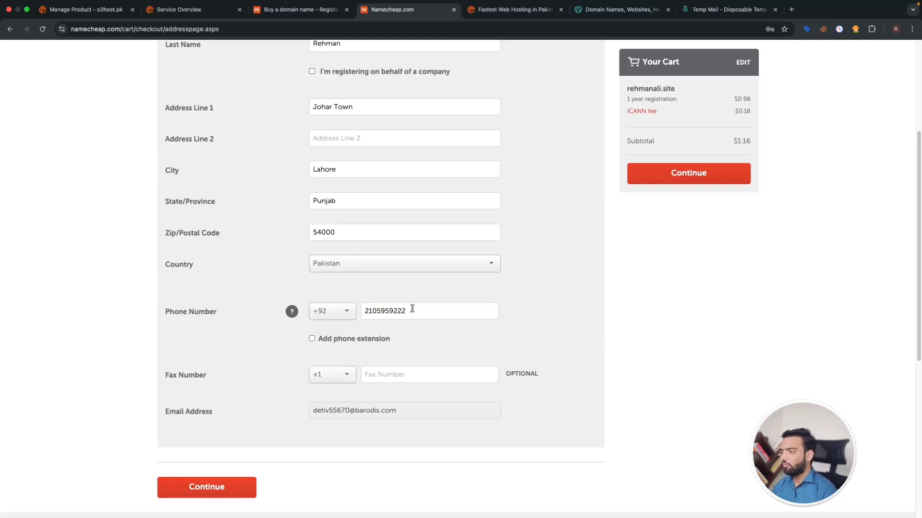
- Submit the contact details and confirm Whois setup to reach the Payment Method page
{"action": "scroll", "coordinate": [410, 336], "scroll_direction": "down", "scroll_amount": 1}
{"action": "left_click", "coordinate": [242, 449]}
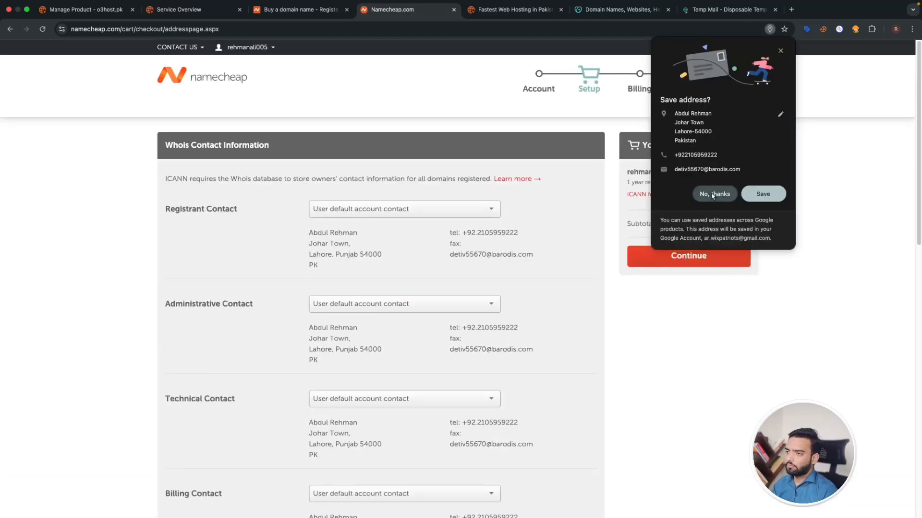
{"action": "scroll", "coordinate": [428, 224], "scroll_direction": "down", "scroll_amount": 9}
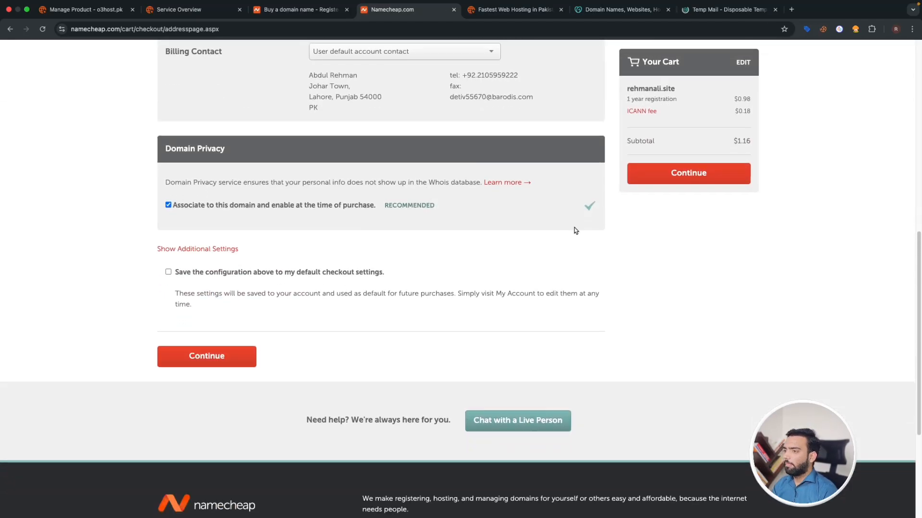
{"action": "left_click", "coordinate": [714, 182]}
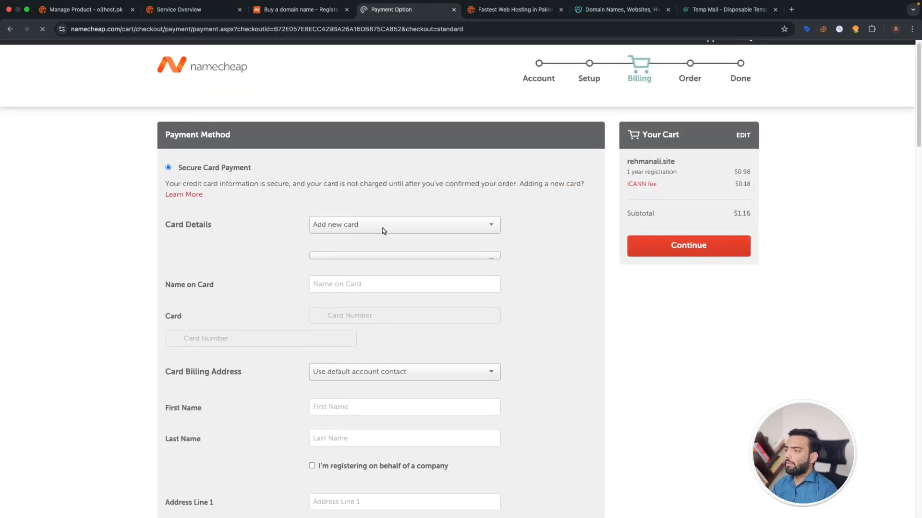
{"action": "left_click", "coordinate": [350, 243]}
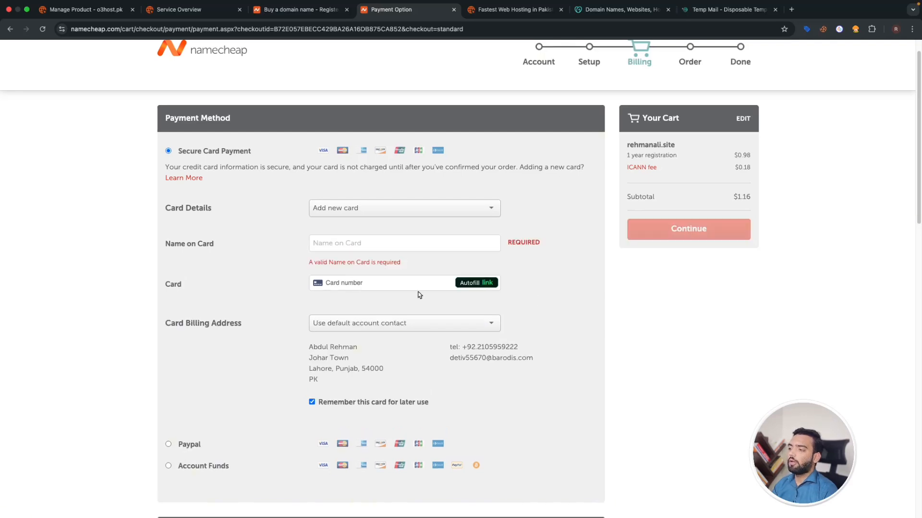
{"action": "left_click", "coordinate": [425, 282]}
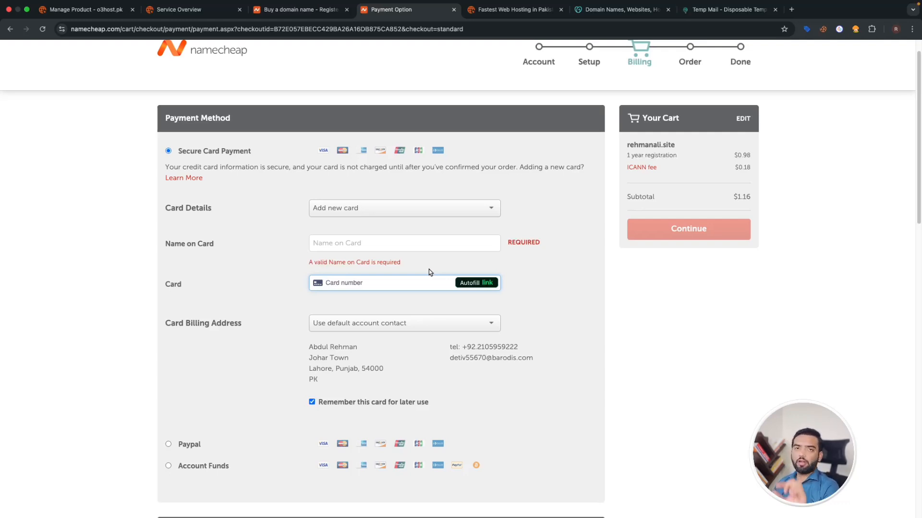
{"action": "left_click", "coordinate": [428, 211]}
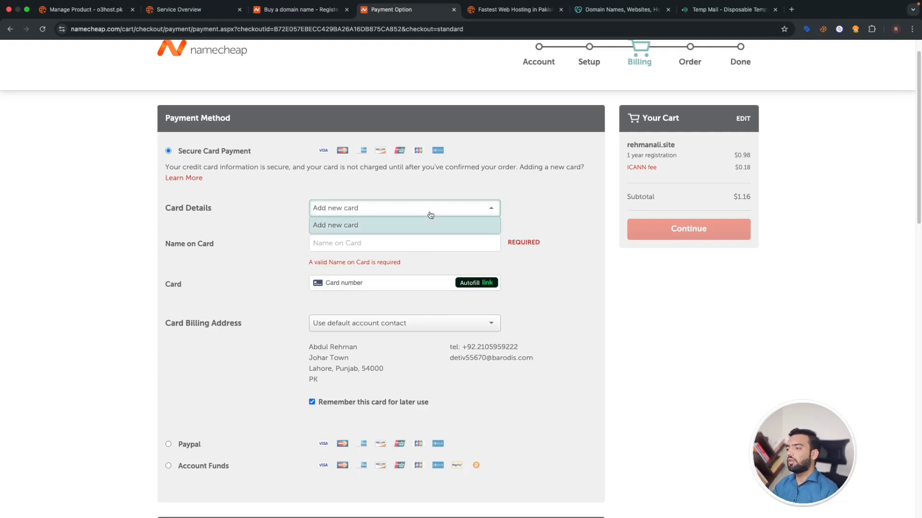
{"action": "left_click", "coordinate": [544, 225]}
{"action": "scroll", "coordinate": [504, 307], "scroll_direction": "down", "scroll_amount": 2}
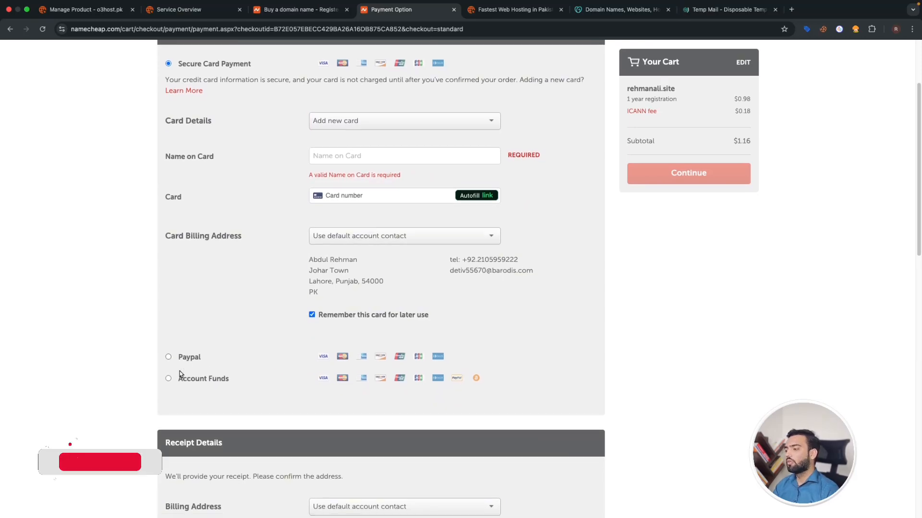
{"action": "scroll", "coordinate": [533, 339], "scroll_direction": "up", "scroll_amount": 3}
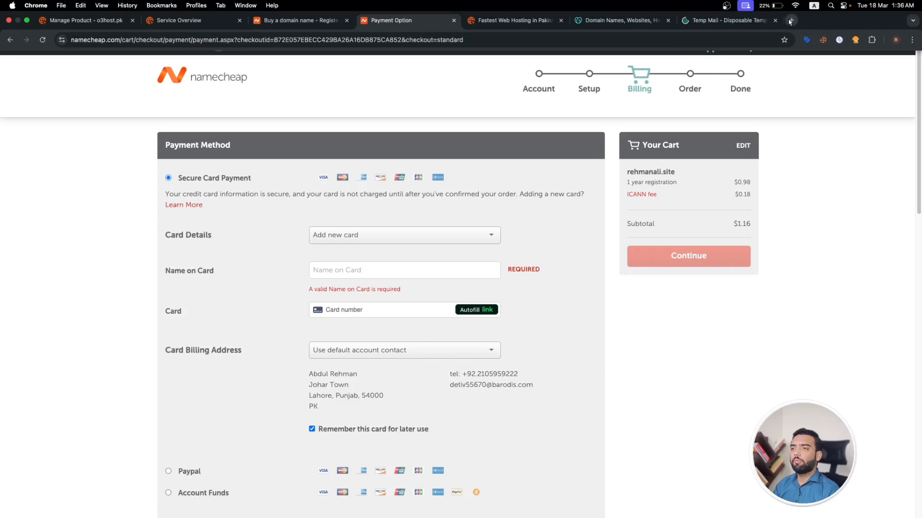
- Search Google for 'usd to pkr' in a new tab
{"action": "key", "text": "super+t"}
{"action": "type", "text": "usd to"}
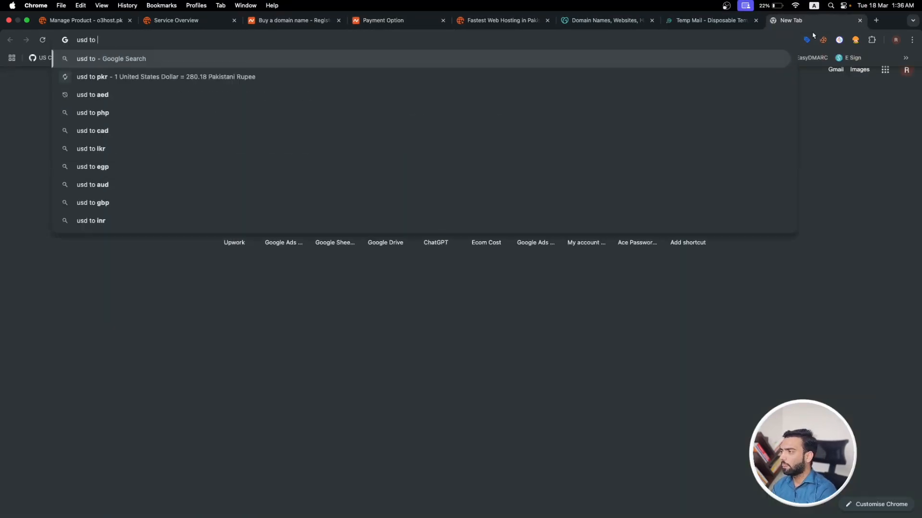
{"action": "key", "text": "Down"}
{"action": "key", "text": "Return"}
- Convert 1.16 USD and 500 PKR (1.78 USD), then return to the O3 Host page
{"action": "left_click", "coordinate": [144, 201]}
{"action": "type", "text": ".16"}
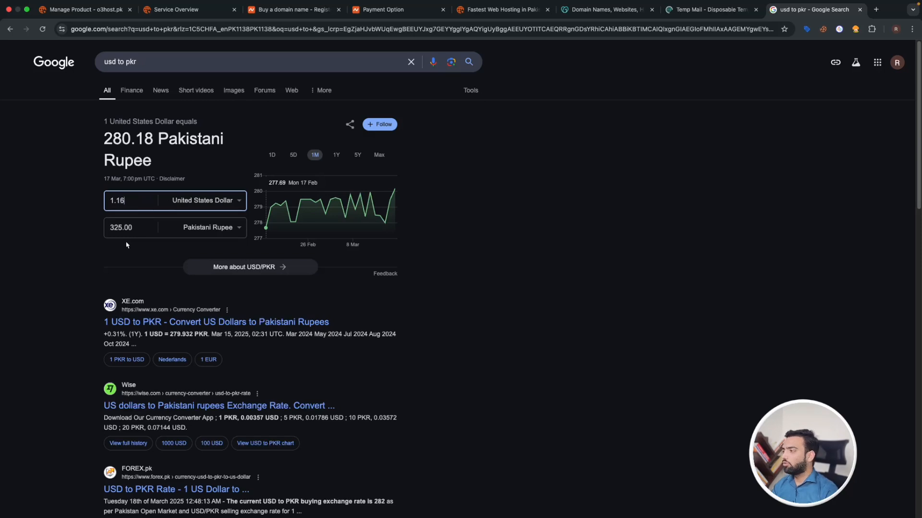
{"action": "key", "text": "Tab"}
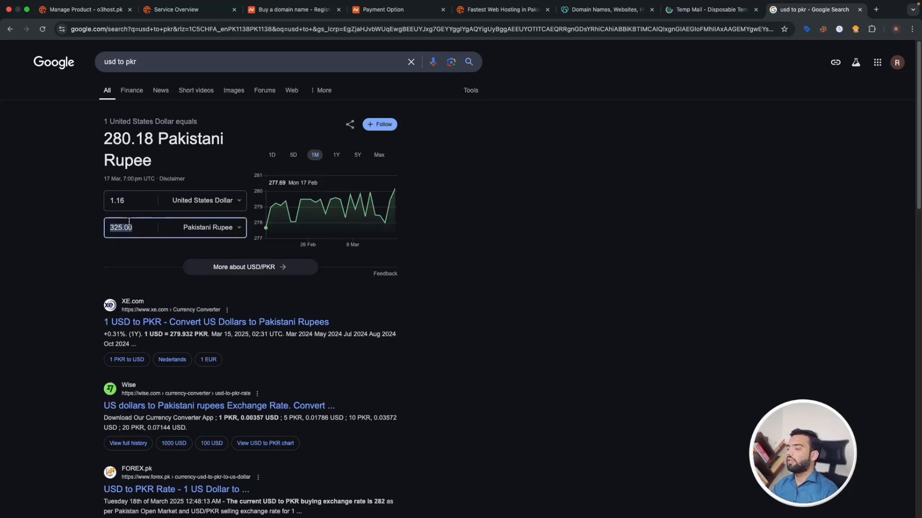
{"action": "type", "text": "500"}
{"action": "left_click", "coordinate": [514, 258]}
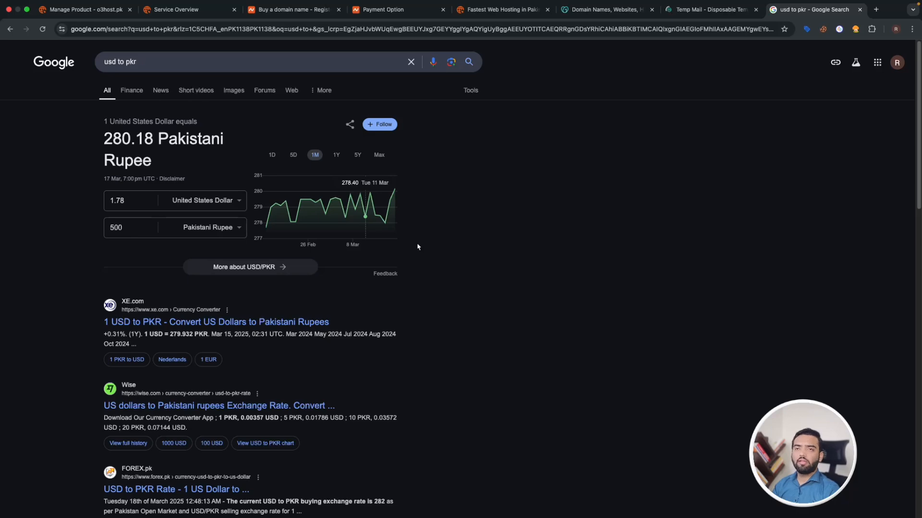
{"action": "left_click", "coordinate": [497, 9]}
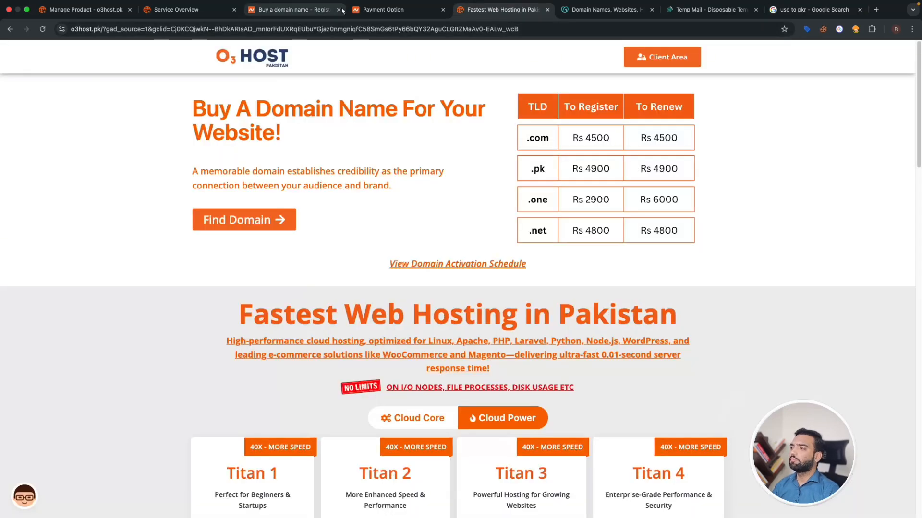
- Open Namecheap's Shared Hosting plans and note the Stellar plan's $1.48/mo price
{"action": "key", "text": "ctrl+shift+Tab"}
{"action": "key", "text": "ctrl+shift+Tab"}
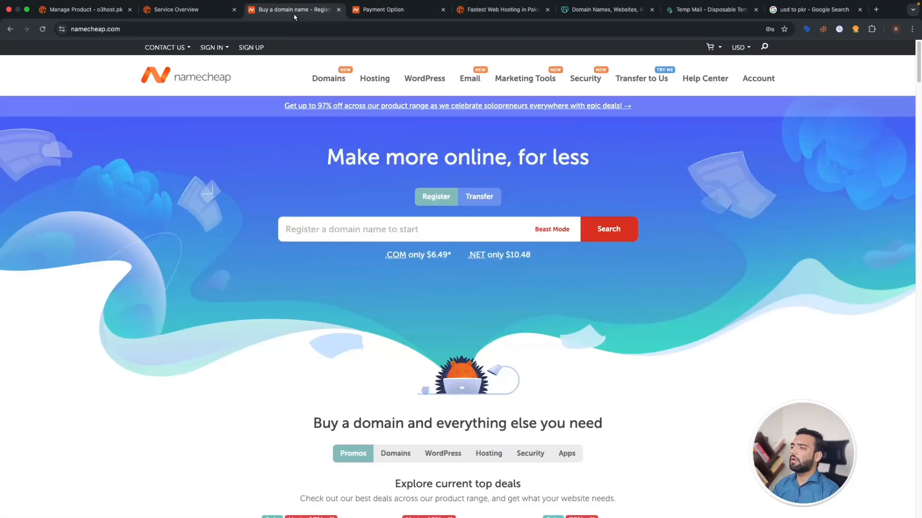
{"action": "mouse_move", "coordinate": [375, 79]}
{"action": "left_click", "coordinate": [388, 113]}
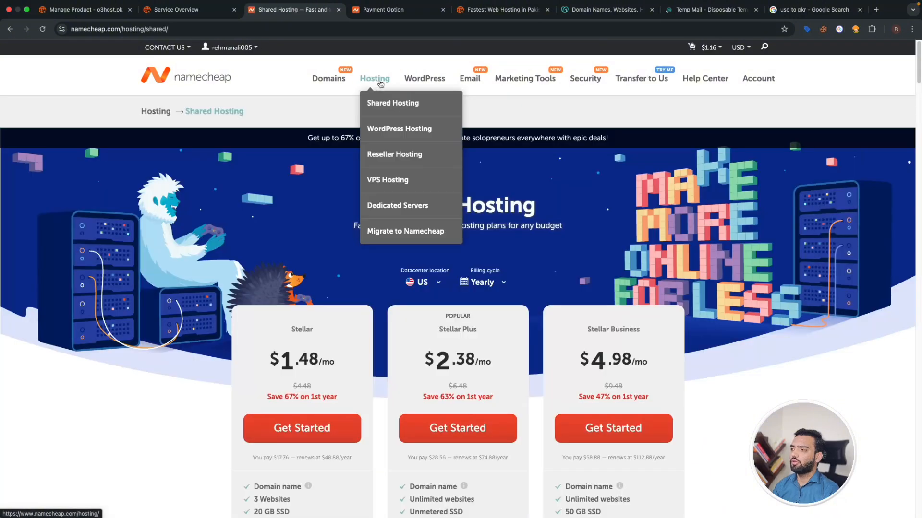
{"action": "left_click_drag", "start_coordinate": [281, 361], "coordinate": [318, 363]}
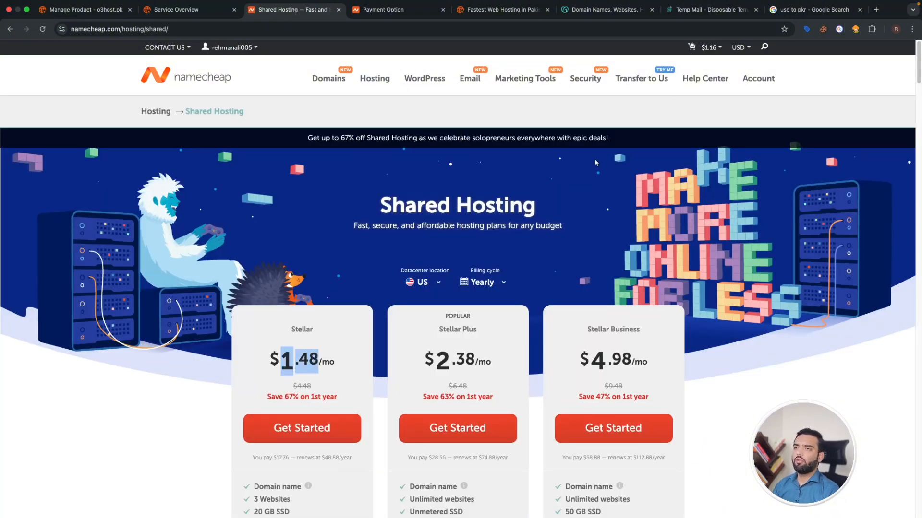
- Convert 18 USD to PKR (5043.15), view USD/PKR details, then return to O3 Host
{"action": "key", "text": "super+9"}
{"action": "left_click", "coordinate": [129, 200]}
{"action": "type", "text": "18"}
{"action": "left_click", "coordinate": [142, 269]}
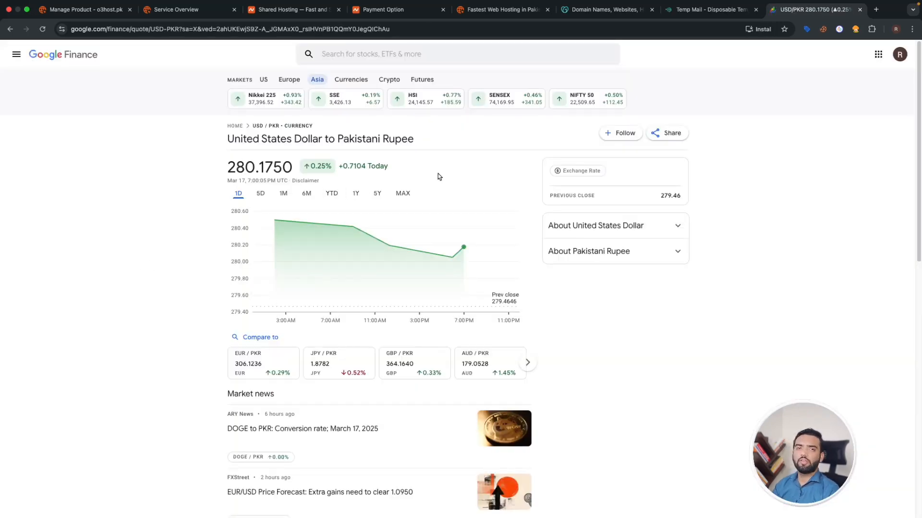
{"action": "left_click", "coordinate": [480, 9]}
{"action": "left_click_drag", "start_coordinate": [220, 62], "coordinate": [294, 58]}
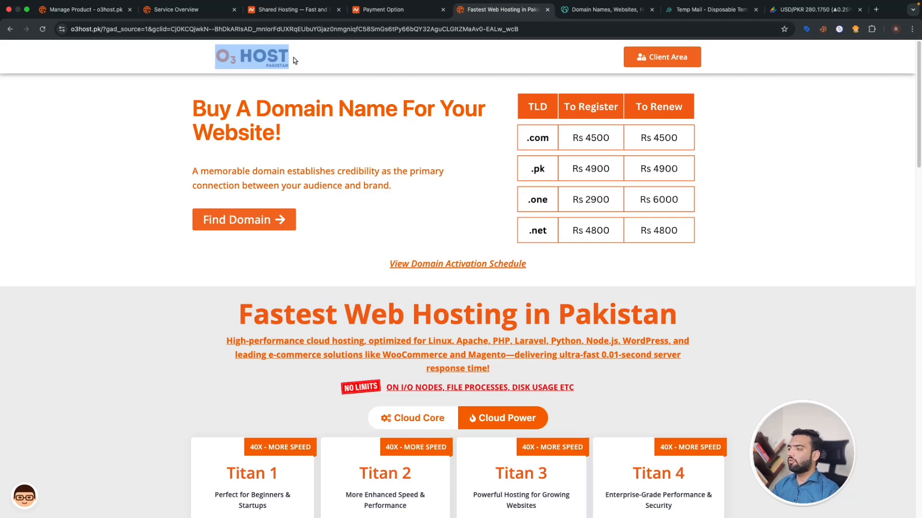
- Note the Cloud Core Starter plan's Rs 250/month and Rs 1,450/year prices, then return to Namecheap
{"action": "scroll", "coordinate": [332, 230], "scroll_direction": "down", "scroll_amount": 1}
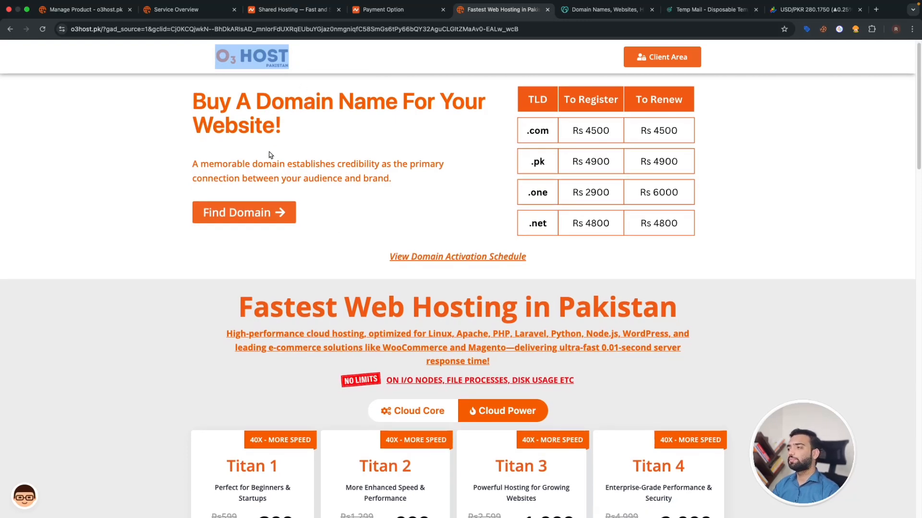
{"action": "scroll", "coordinate": [270, 154], "scroll_direction": "down", "scroll_amount": 4}
{"action": "scroll", "coordinate": [271, 149], "scroll_direction": "down", "scroll_amount": 1}
{"action": "left_click", "coordinate": [407, 162]}
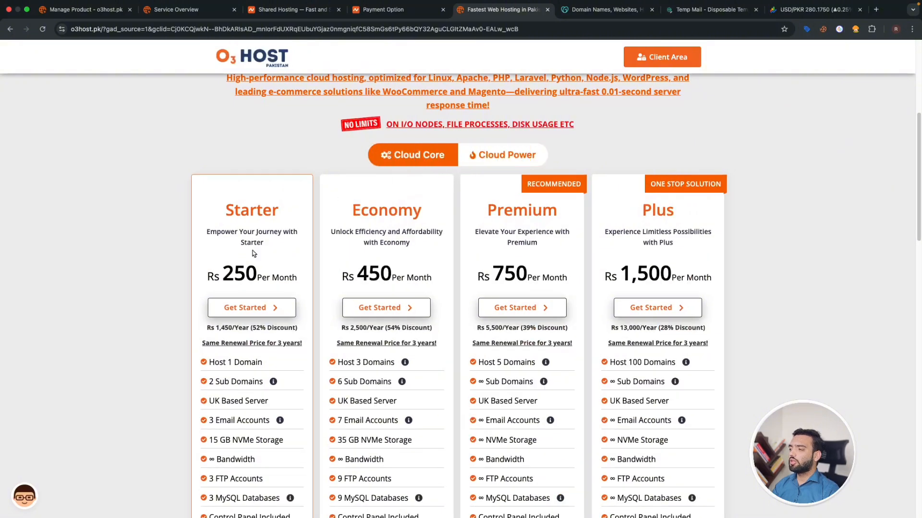
{"action": "left_click_drag", "start_coordinate": [224, 273], "coordinate": [282, 275]}
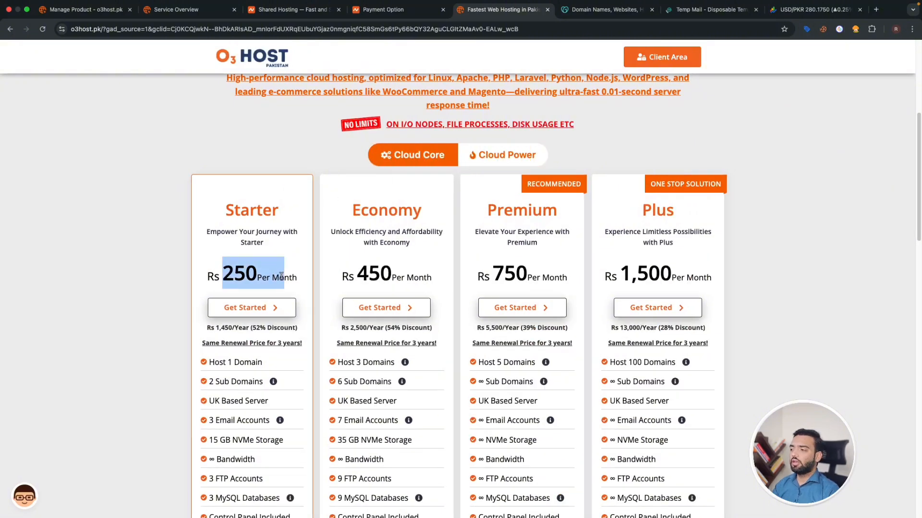
{"action": "scroll", "coordinate": [280, 243], "scroll_direction": "down", "scroll_amount": 1}
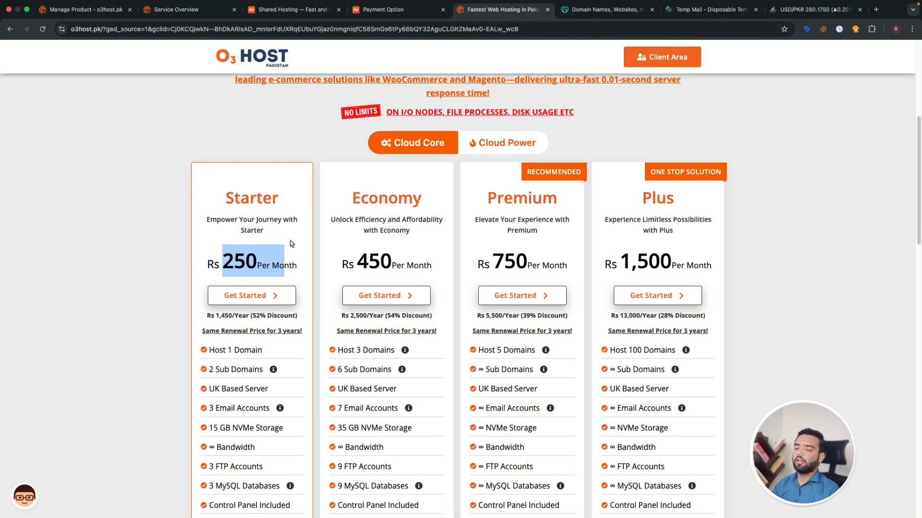
{"action": "left_click_drag", "start_coordinate": [214, 316], "coordinate": [231, 319]}
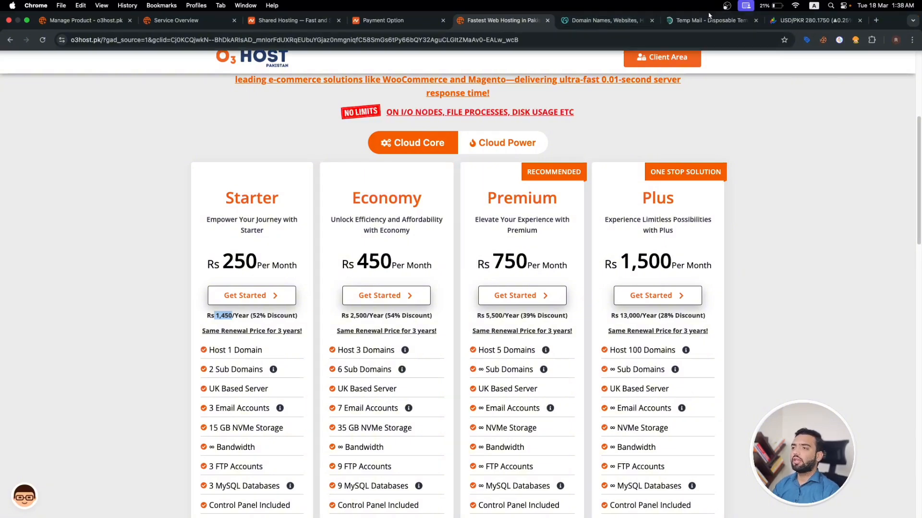
{"action": "left_click", "coordinate": [399, 20]}
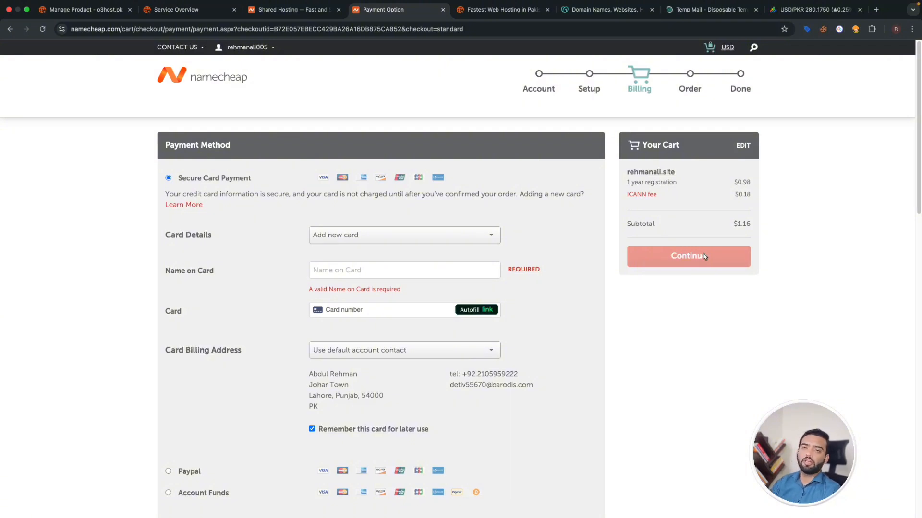
- Enter the cardholder name, card number, expiry date and security code
{"action": "left_click", "coordinate": [402, 266]}
{"action": "left_click", "coordinate": [416, 298]}
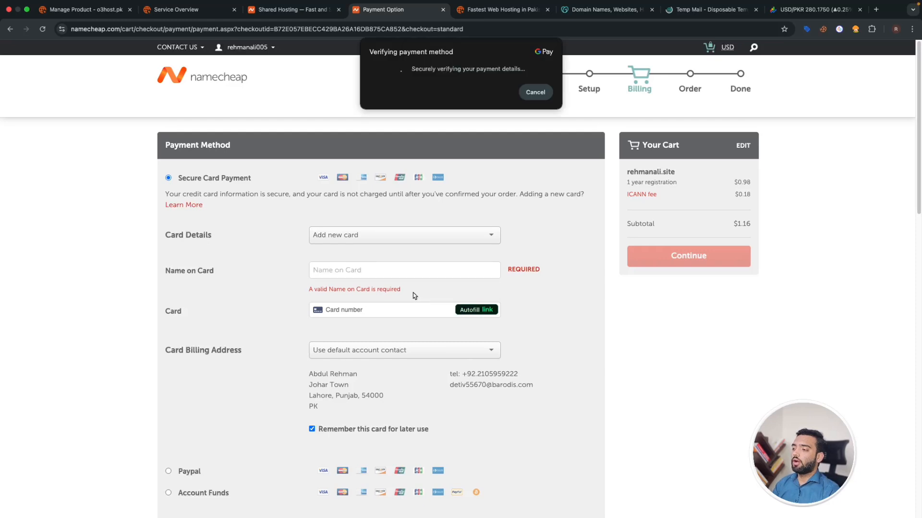
{"action": "left_click", "coordinate": [407, 299]}
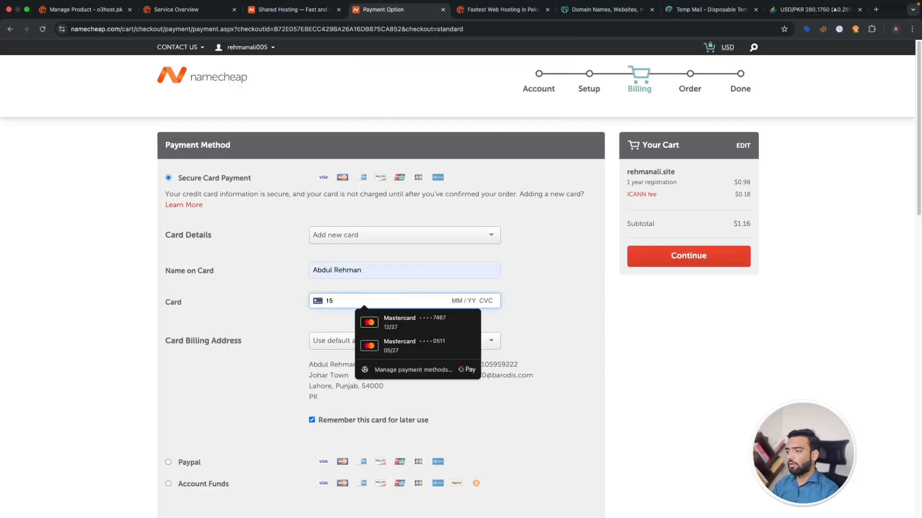
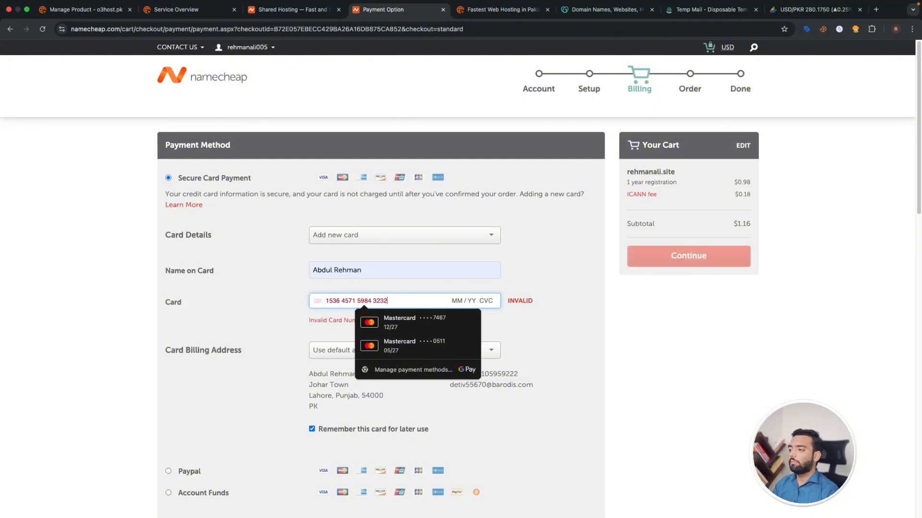
{"action": "left_click", "coordinate": [457, 302]}
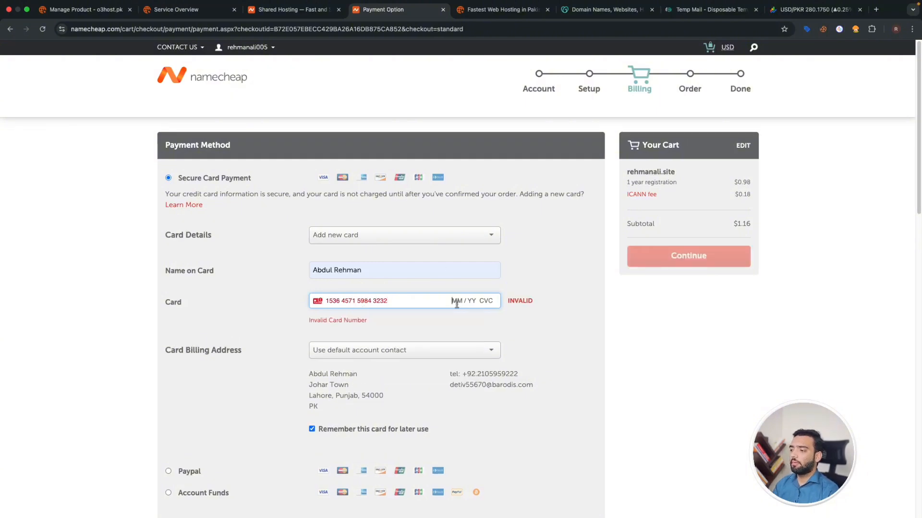
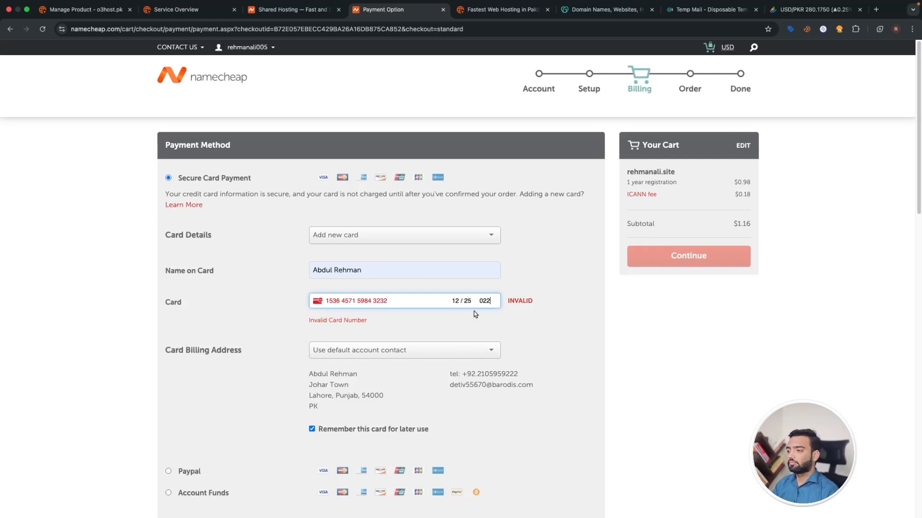
- Recheck the card details and try to continue; the card number is flagged invalid
{"action": "left_click", "coordinate": [415, 298]}
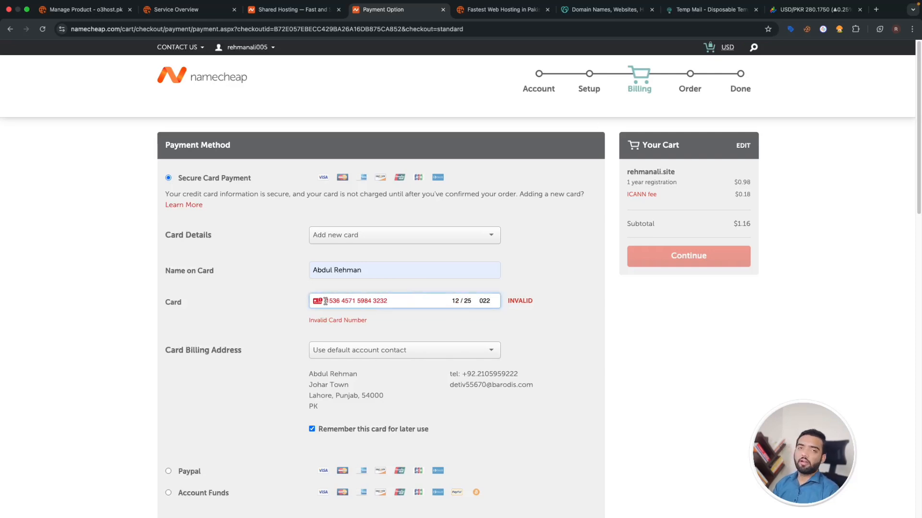
{"action": "left_click", "coordinate": [491, 301]}
{"action": "scroll", "coordinate": [647, 284], "scroll_direction": "down", "scroll_amount": 1}
{"action": "left_click", "coordinate": [696, 260]}
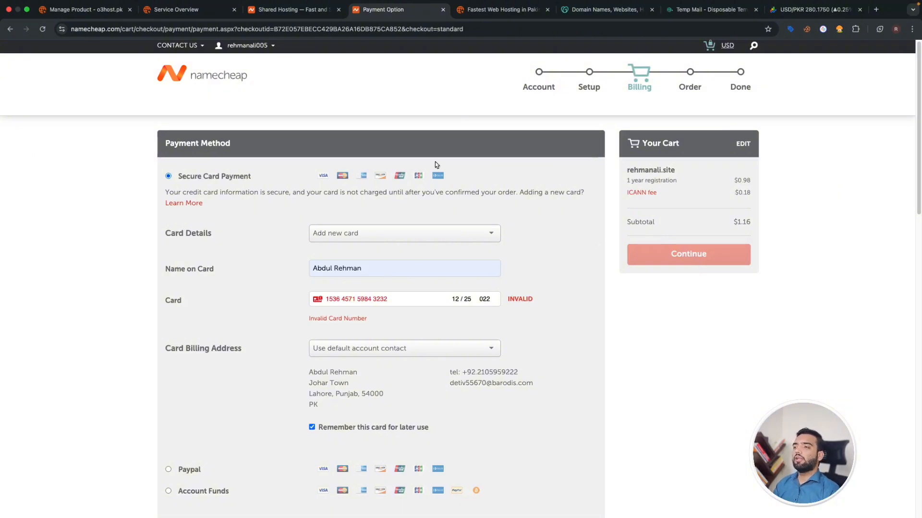
{"action": "scroll", "coordinate": [335, 136], "scroll_direction": "up", "scroll_amount": 1}
{"action": "scroll", "coordinate": [609, 174], "scroll_direction": "down", "scroll_amount": 2}
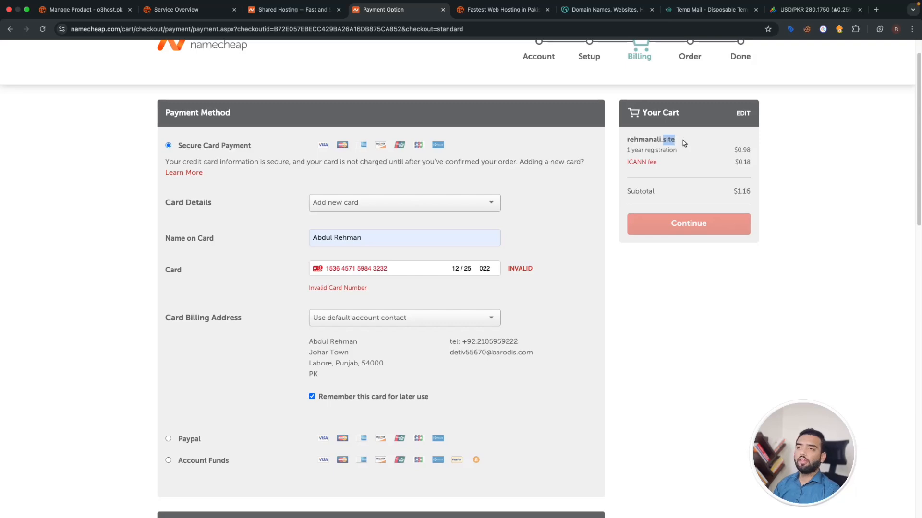
{"action": "scroll", "coordinate": [684, 140], "scroll_direction": "up", "scroll_amount": 2}
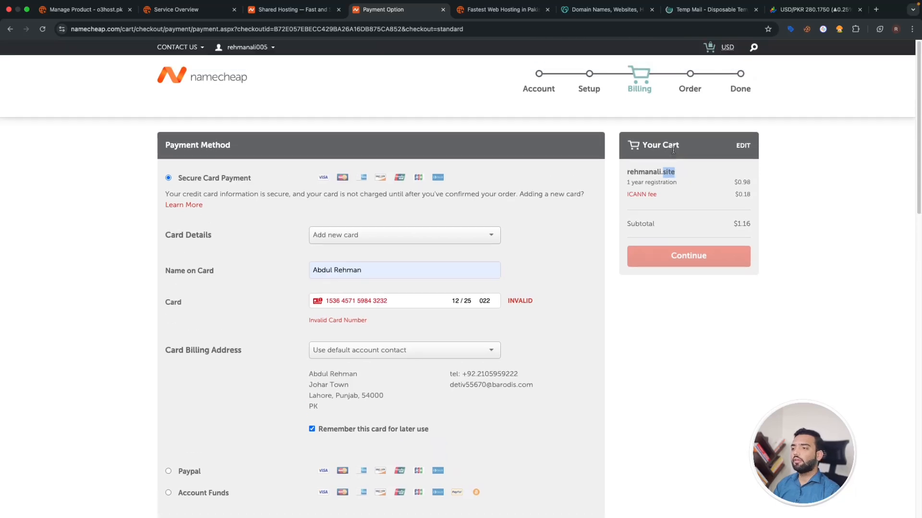
- Start an order for the Starter hosting plan from the O3 Host pricing page
{"action": "left_click", "coordinate": [491, 10]}
{"action": "scroll", "coordinate": [344, 79], "scroll_direction": "up", "scroll_amount": 3}
{"action": "left_click_drag", "start_coordinate": [100, 29], "coordinate": [63, 37]}
{"action": "left_click", "coordinate": [151, 100]}
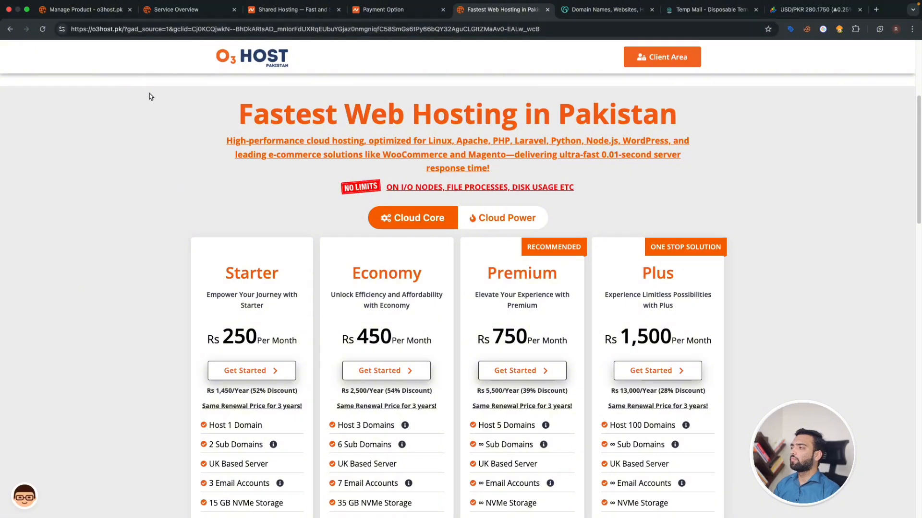
{"action": "left_click_drag", "start_coordinate": [235, 274], "coordinate": [270, 274]}
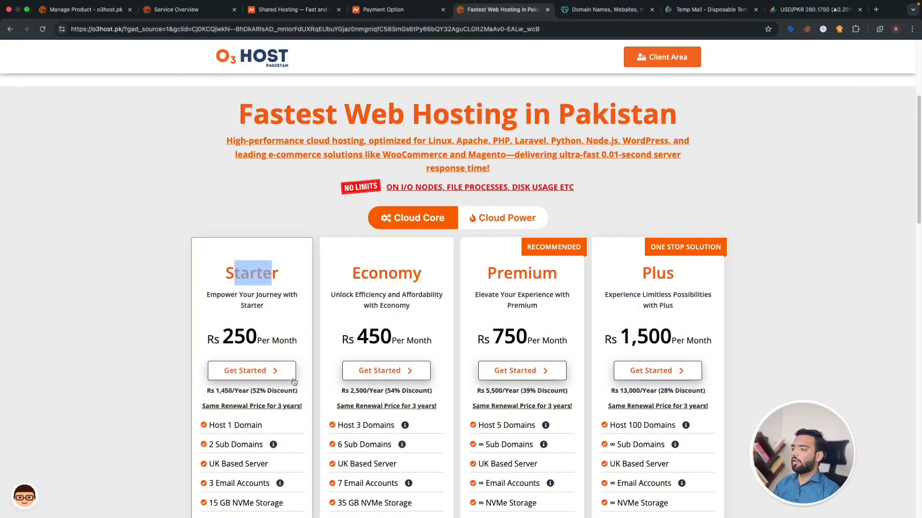
{"action": "left_click", "coordinate": [243, 370]}
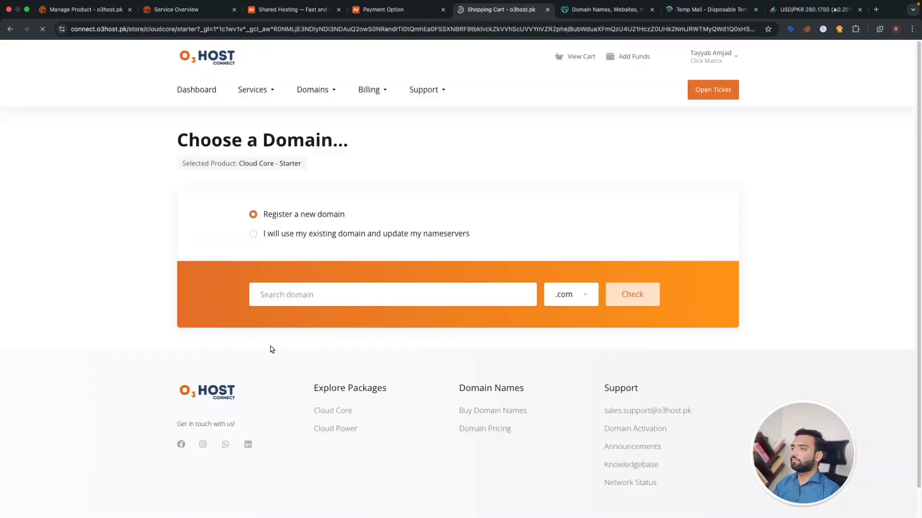
- Choose to use an existing domain and enter the owner's domain name with extension 'site'
{"action": "left_click_drag", "start_coordinate": [263, 214], "coordinate": [351, 215]}
{"action": "left_click_drag", "start_coordinate": [261, 234], "coordinate": [469, 237]}
{"action": "left_click", "coordinate": [469, 238]}
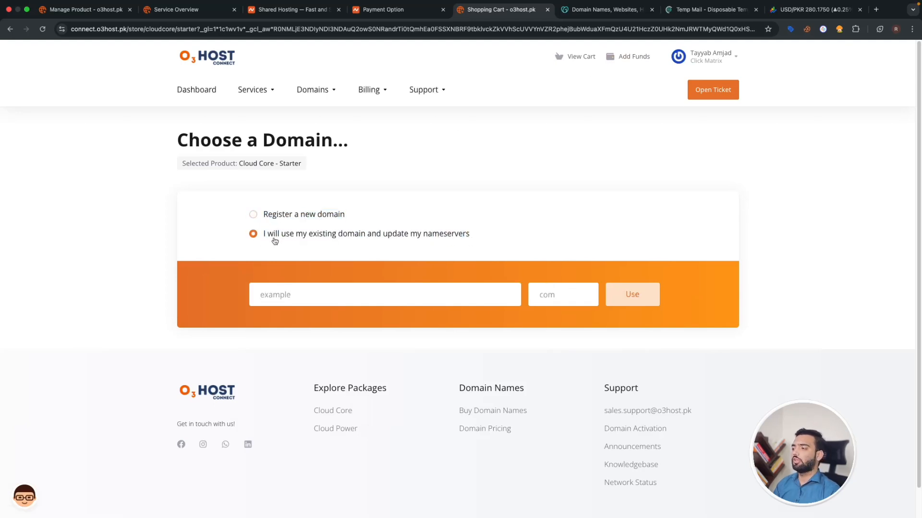
{"action": "left_click", "coordinate": [284, 295]}
{"action": "type", "text": "reh"}
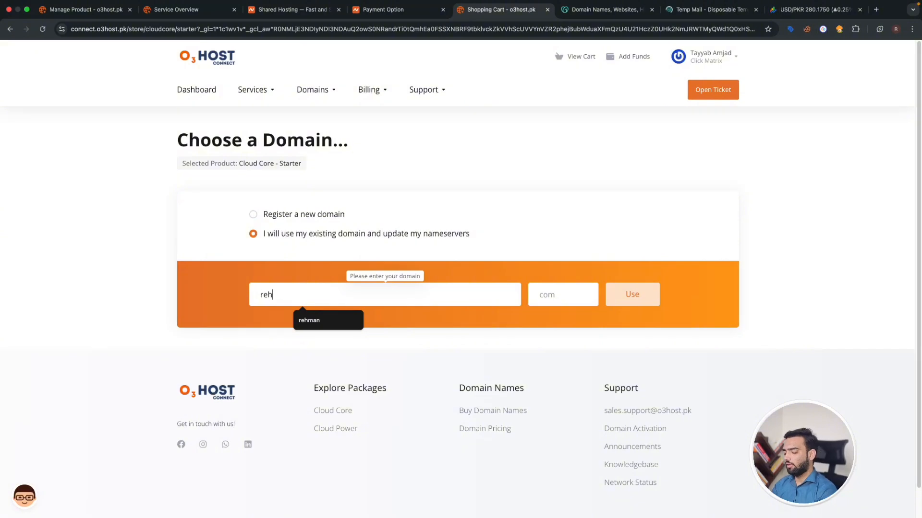
{"action": "type", "text": "manals"}
{"action": "key", "text": "BackSpace"}
{"action": "type", "text": "i"}
{"action": "left_click", "coordinate": [543, 294]}
{"action": "type", "text": "site"}
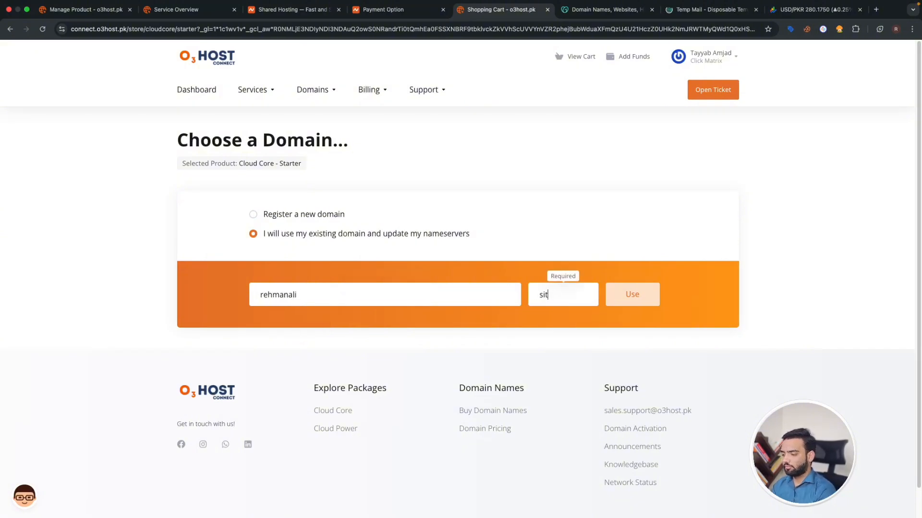
- Re-enter the 'site' extension, check the domain entry and confirm it with Use
{"action": "double_click", "coordinate": [552, 291]}
{"action": "key", "text": "BackSpace"}
{"action": "type", "text": "site"}
{"action": "left_click", "coordinate": [449, 297]}
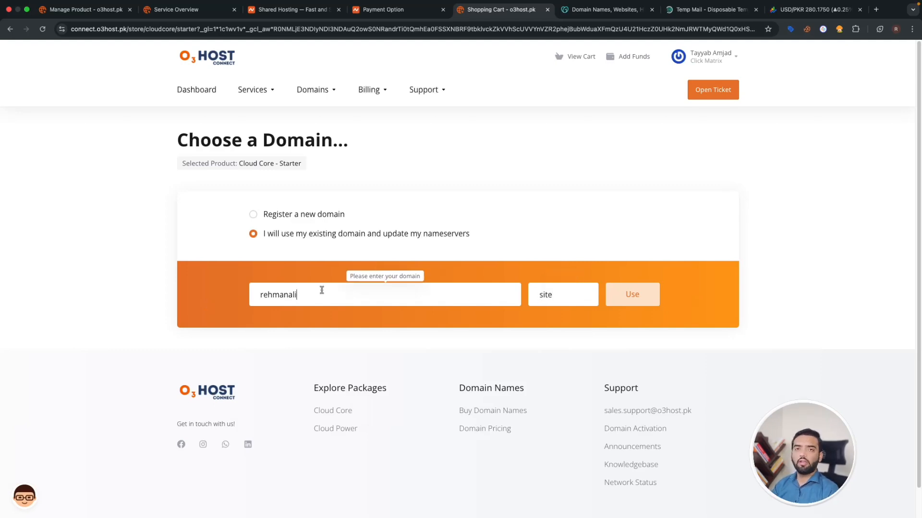
{"action": "left_click_drag", "start_coordinate": [319, 288], "coordinate": [181, 303]}
{"action": "double_click", "coordinate": [545, 296]}
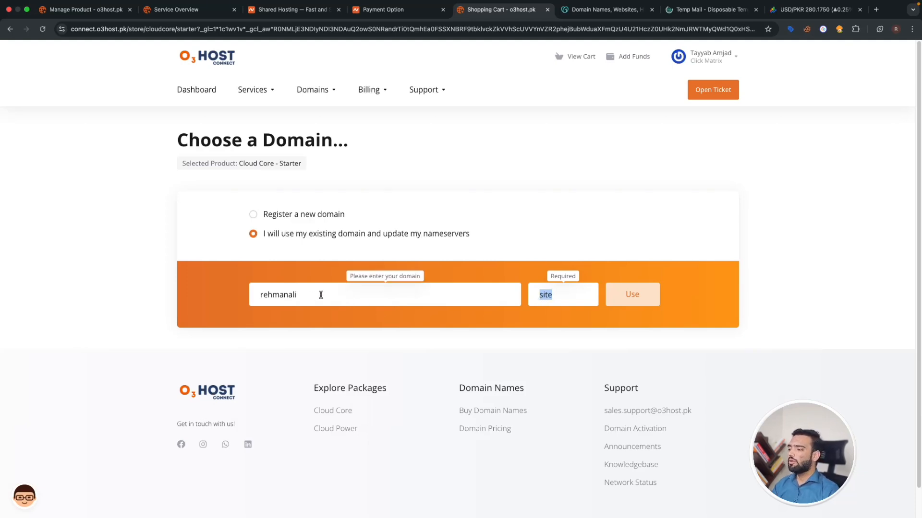
{"action": "left_click_drag", "start_coordinate": [318, 294], "coordinate": [229, 299]}
{"action": "left_click_drag", "start_coordinate": [298, 295], "coordinate": [250, 297]}
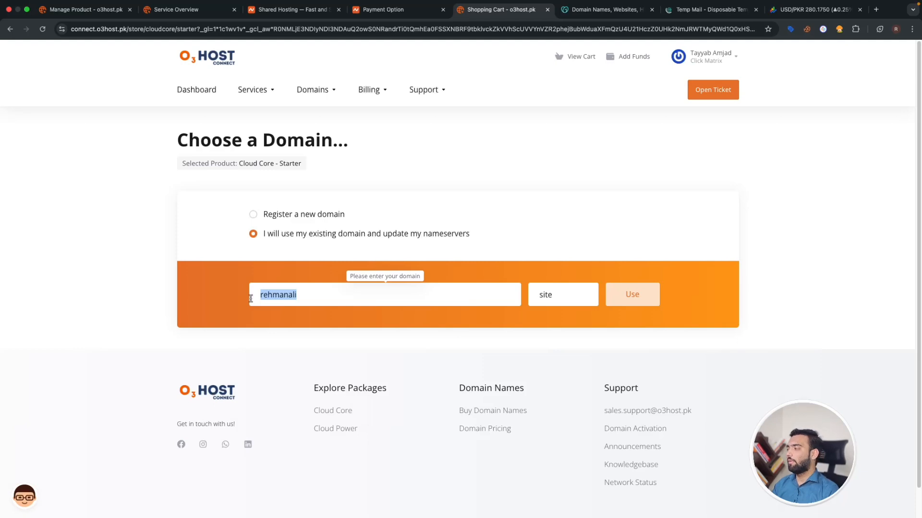
{"action": "left_click", "coordinate": [637, 294]}
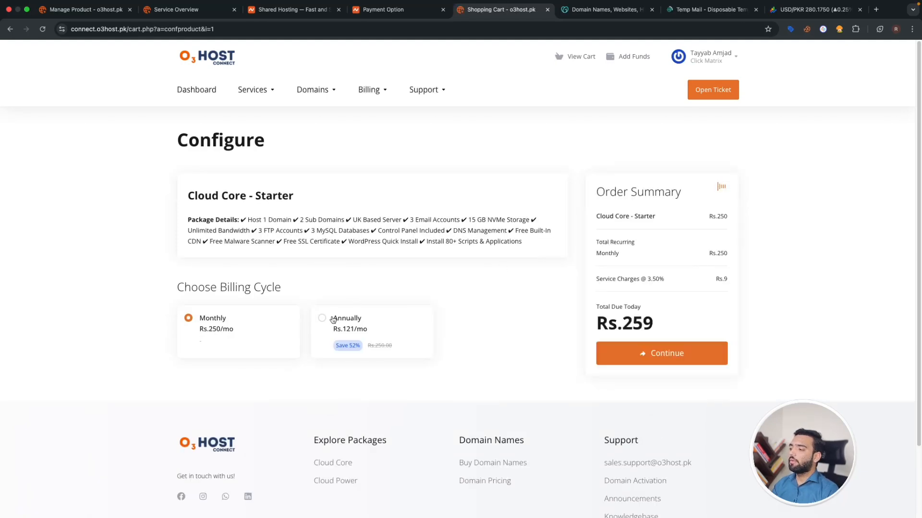
- Switch the Starter plan to annual billing, bringing the total due to Rs.1,501
{"action": "left_click", "coordinate": [333, 319]}
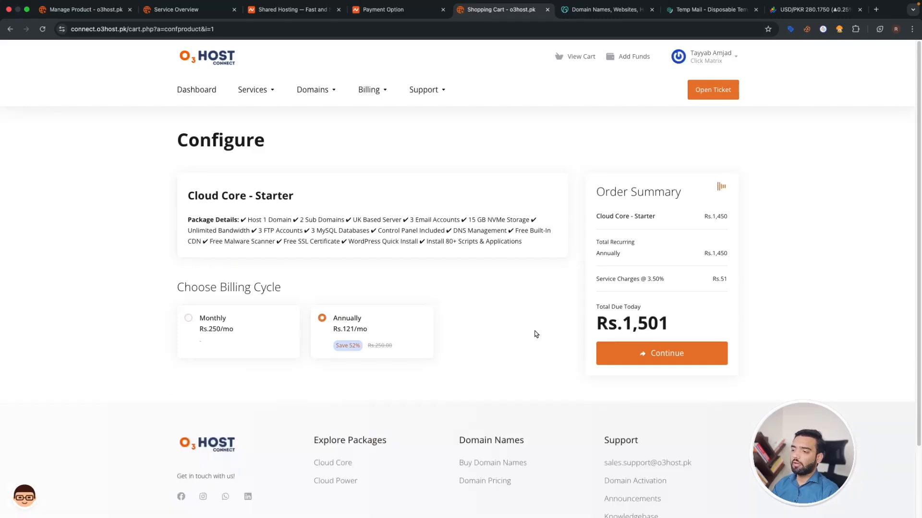
{"action": "left_click_drag", "start_coordinate": [624, 326], "coordinate": [681, 330]}
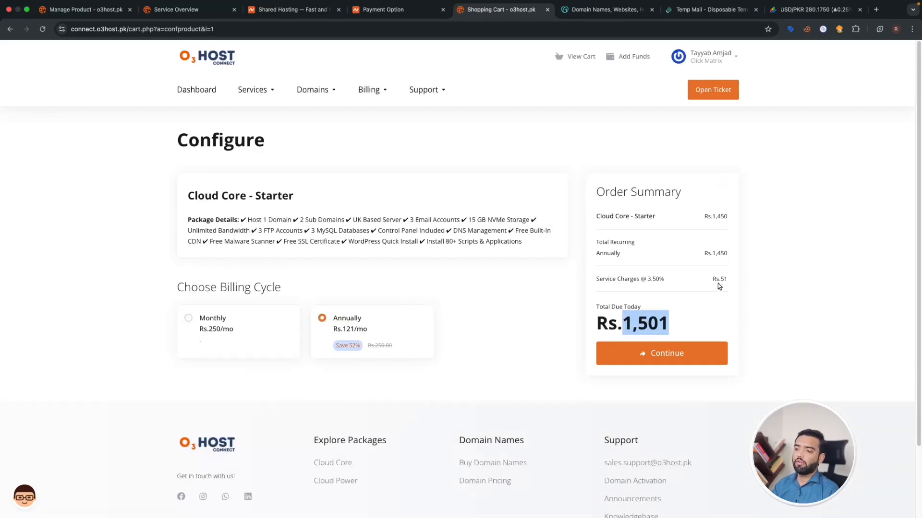
{"action": "left_click_drag", "start_coordinate": [720, 280], "coordinate": [731, 282]}
{"action": "left_click_drag", "start_coordinate": [633, 323], "coordinate": [670, 324]}
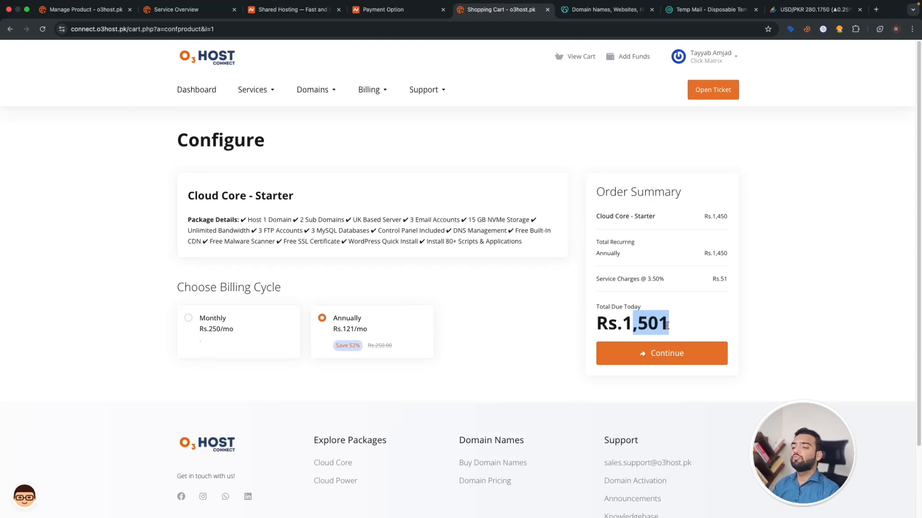
- Continue to review and checkout, then log out of the client area
{"action": "left_click", "coordinate": [625, 348]}
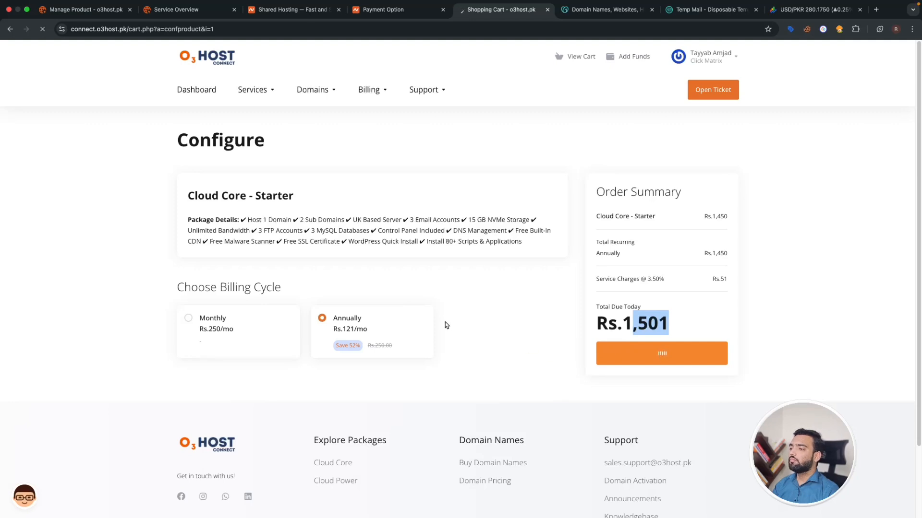
{"action": "scroll", "coordinate": [282, 308], "scroll_direction": "down", "scroll_amount": 5}
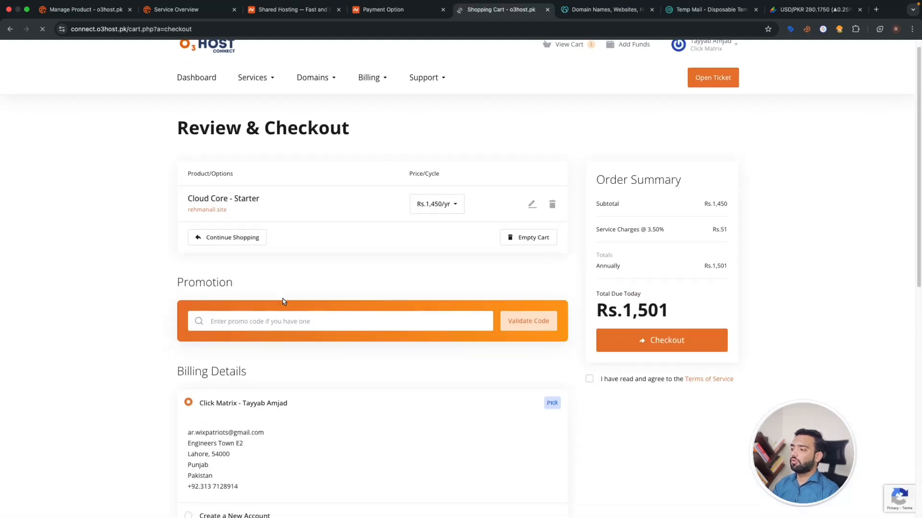
{"action": "scroll", "coordinate": [283, 323], "scroll_direction": "up", "scroll_amount": 5}
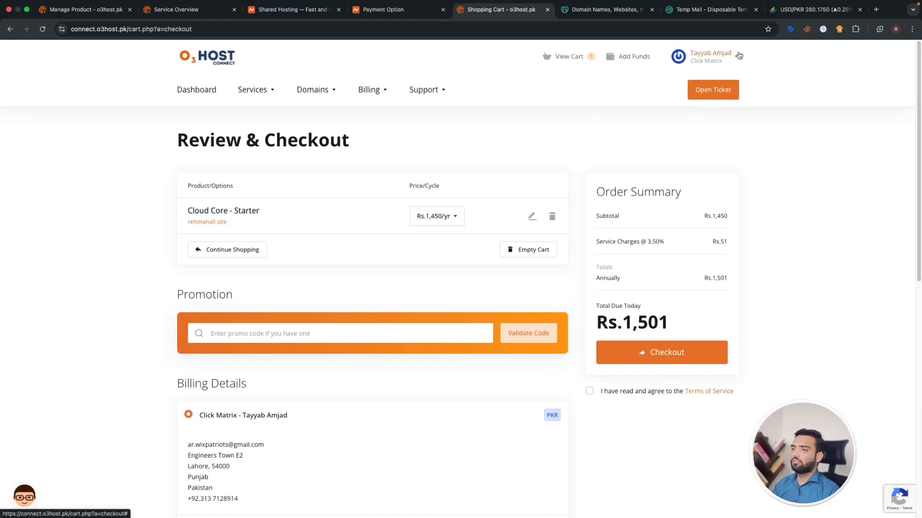
{"action": "left_click", "coordinate": [710, 55]}
{"action": "left_click", "coordinate": [677, 282]}
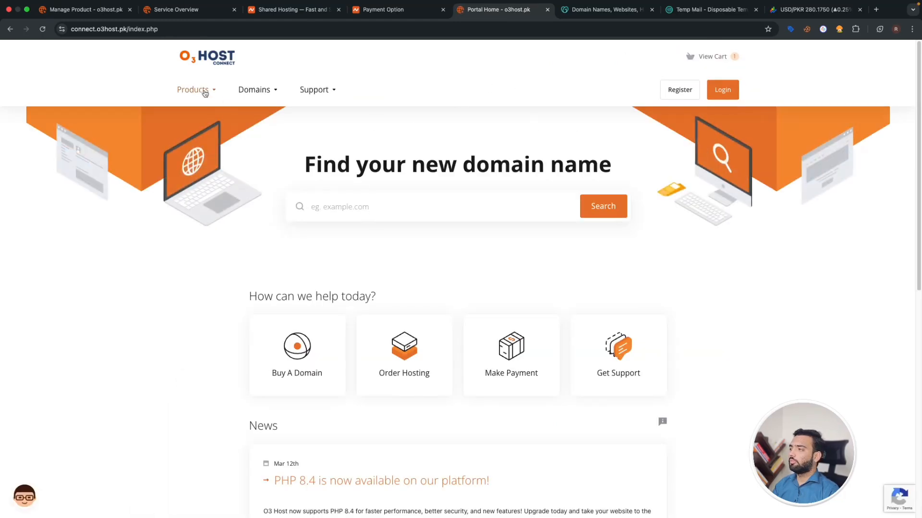
- Order the Starter plan from Products > Cloud Core
{"action": "left_click", "coordinate": [203, 90]}
{"action": "left_click", "coordinate": [210, 131]}
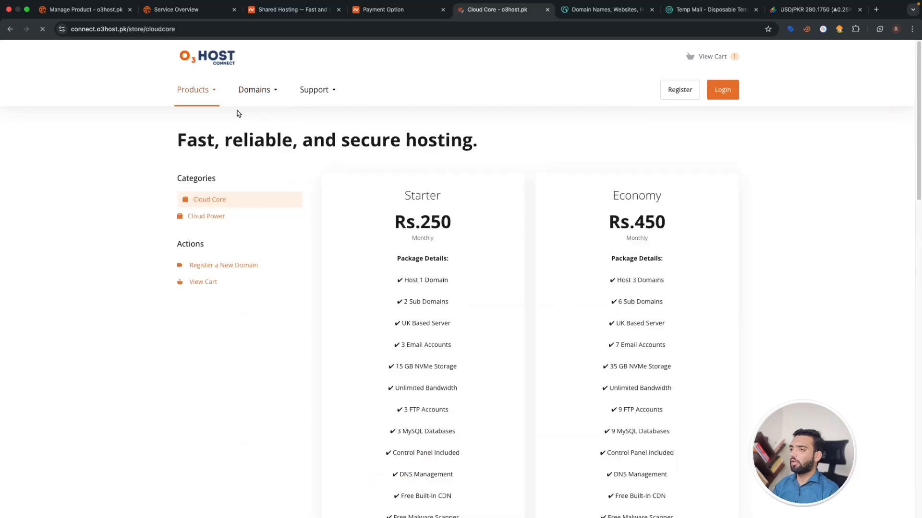
{"action": "scroll", "coordinate": [444, 338], "scroll_direction": "down", "scroll_amount": 5}
{"action": "left_click", "coordinate": [438, 377]}
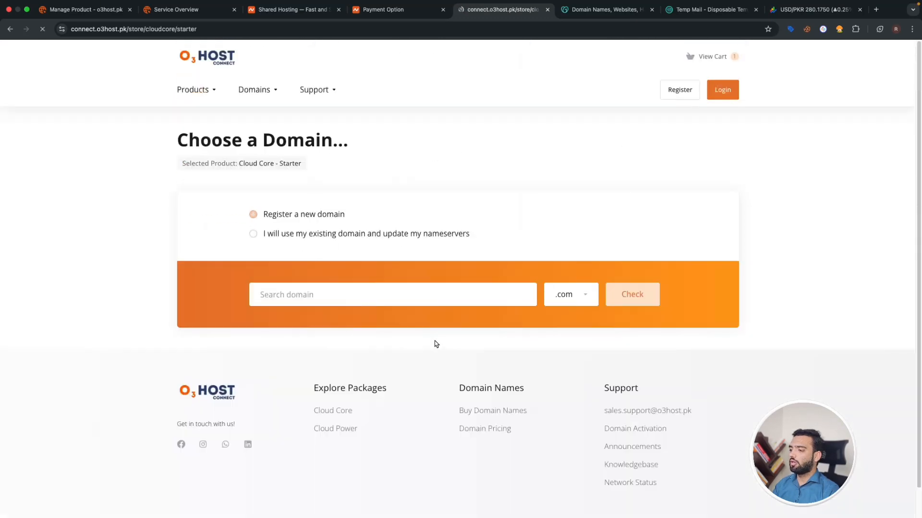
- Use the saved existing domain with the .site extension for the order
{"action": "left_click", "coordinate": [308, 235]}
{"action": "left_click", "coordinate": [316, 294]}
{"action": "left_click", "coordinate": [321, 337]}
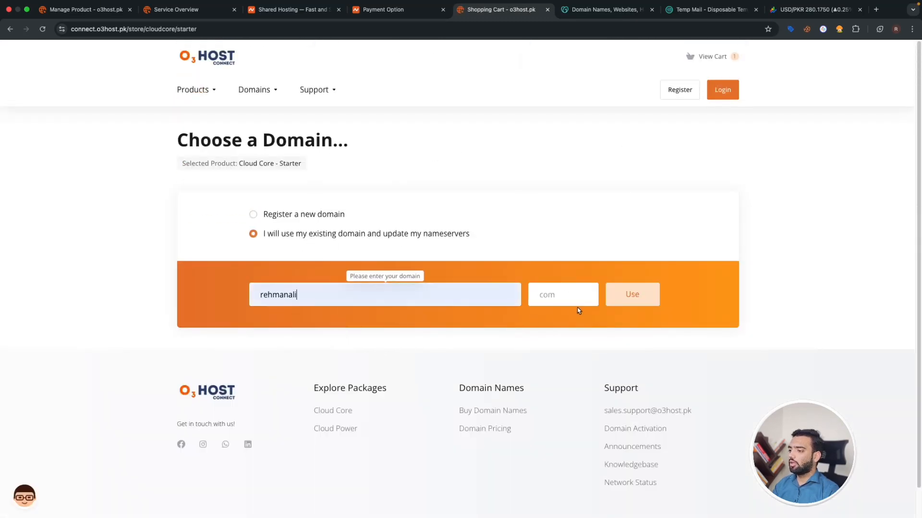
{"action": "left_click", "coordinate": [575, 299]}
{"action": "left_click", "coordinate": [580, 336]}
{"action": "left_click", "coordinate": [622, 296]}
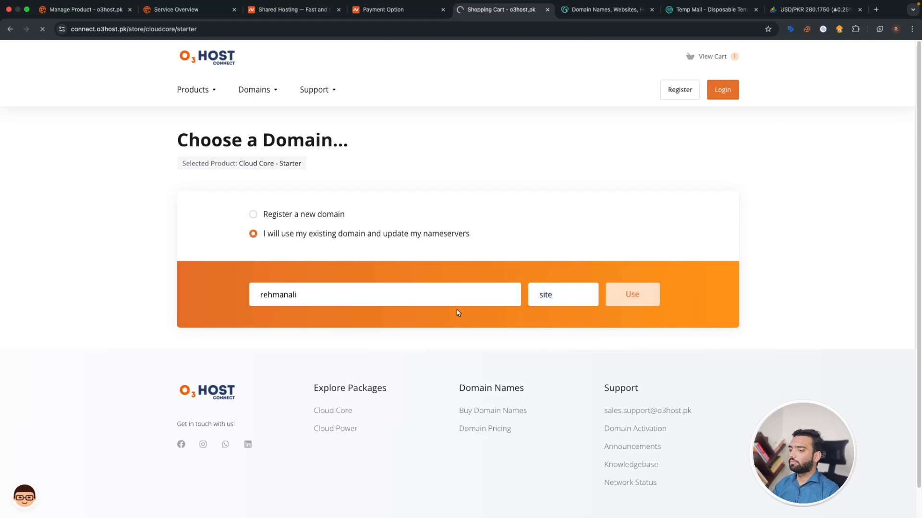
- Bill the plan annually and continue to the checkout page
{"action": "left_click", "coordinate": [353, 321]}
{"action": "scroll", "coordinate": [532, 336], "scroll_direction": "down", "scroll_amount": 3}
{"action": "left_click", "coordinate": [658, 278]}
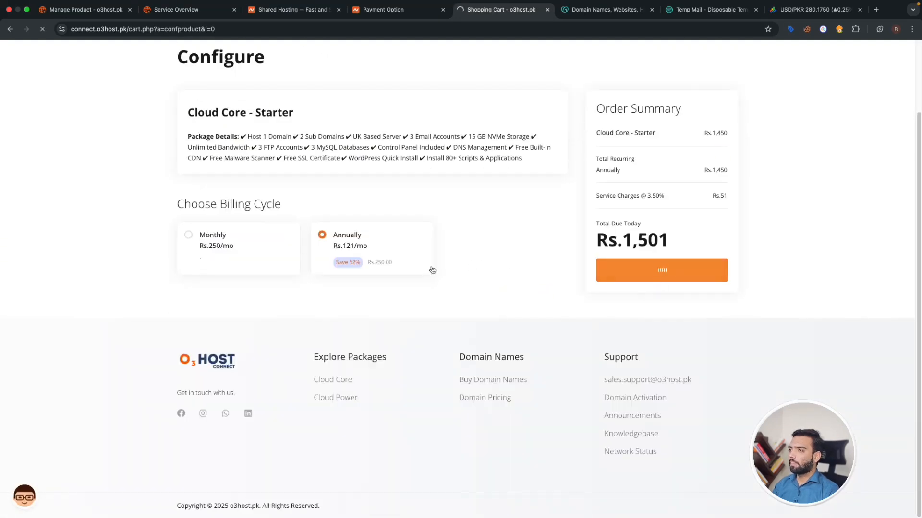
{"action": "scroll", "coordinate": [402, 278], "scroll_direction": "down", "scroll_amount": 4}
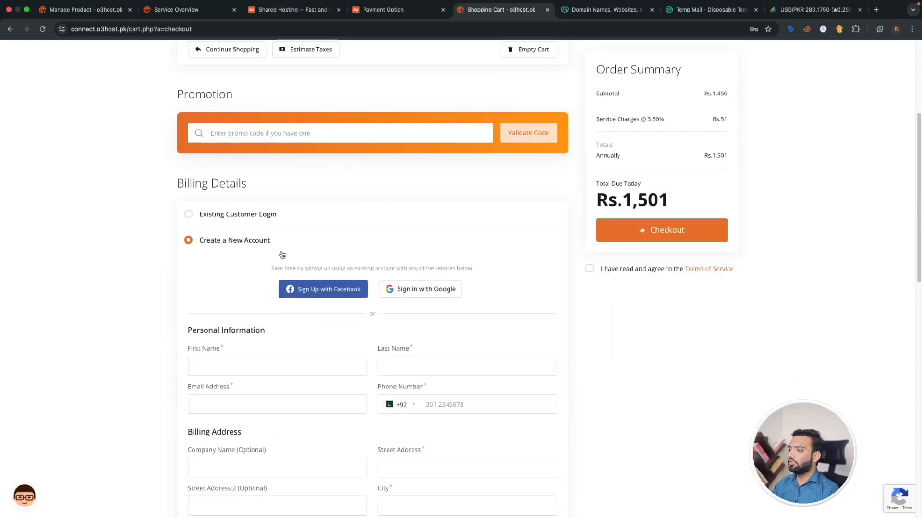
- Autofill the saved personal details, then clear the autofilled street address and city
{"action": "scroll", "coordinate": [250, 269], "scroll_direction": "down", "scroll_amount": 2}
{"action": "left_click", "coordinate": [223, 290]}
{"action": "left_click", "coordinate": [255, 313]}
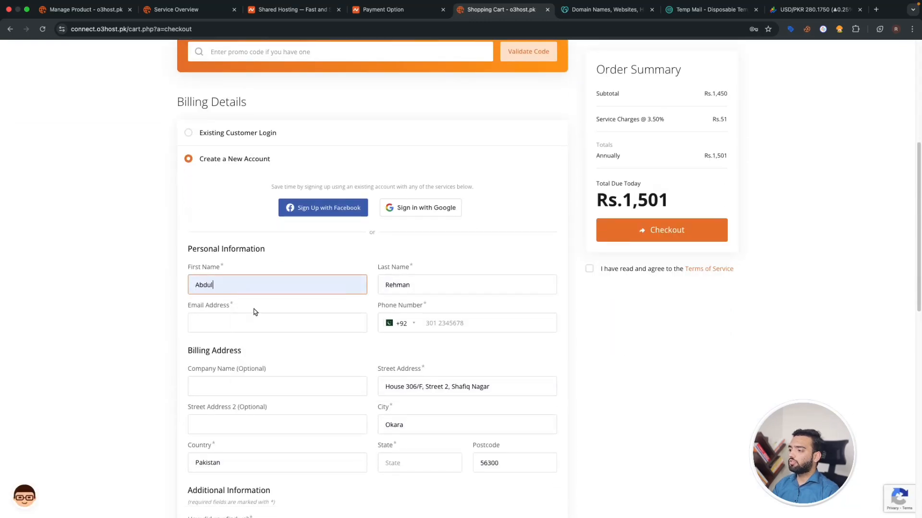
{"action": "left_click", "coordinate": [432, 391]}
{"action": "key", "text": "super+a"}
{"action": "key", "text": "BackSpace"}
{"action": "left_click", "coordinate": [419, 426]}
{"action": "key", "text": "super+a"}
{"action": "key", "text": "BackSpace"}
{"action": "left_click", "coordinate": [442, 404]}
- Enter the phone number and paste the temporary e-mail address
{"action": "left_click", "coordinate": [431, 321]}
{"action": "left_click", "coordinate": [435, 323]}
{"action": "type", "text": "3"}
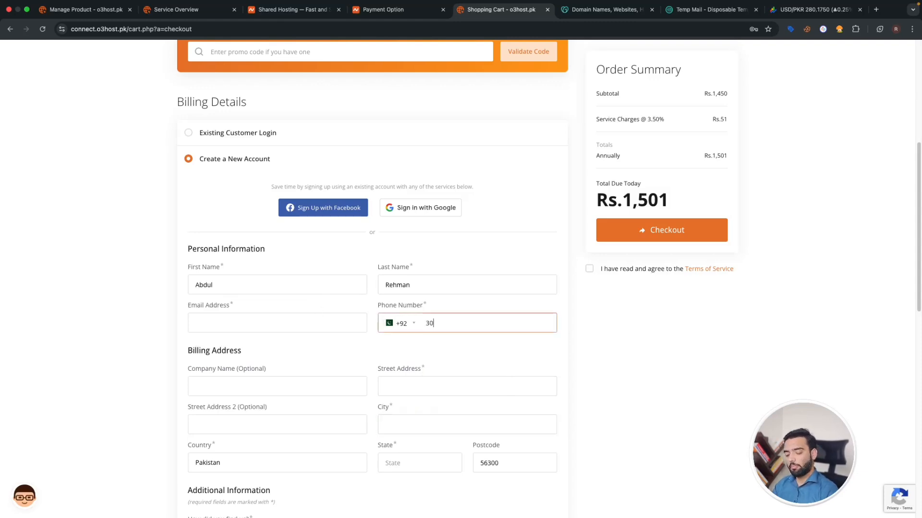
{"action": "left_click", "coordinate": [219, 324]}
{"action": "left_click", "coordinate": [710, 10]}
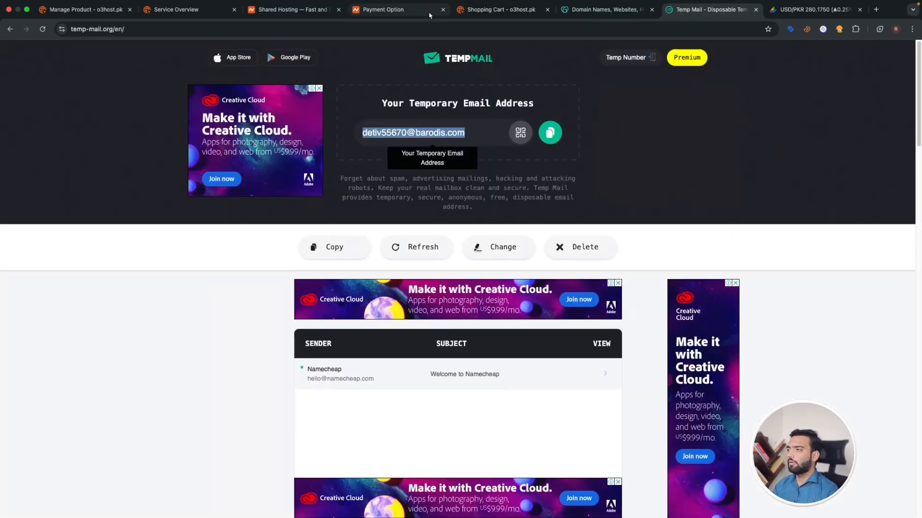
{"action": "left_click", "coordinate": [482, 11]}
{"action": "key", "text": "super+v"}
- Fill in the billing street address, city, state and postcode
{"action": "left_click", "coordinate": [202, 383]}
{"action": "left_click", "coordinate": [418, 378]}
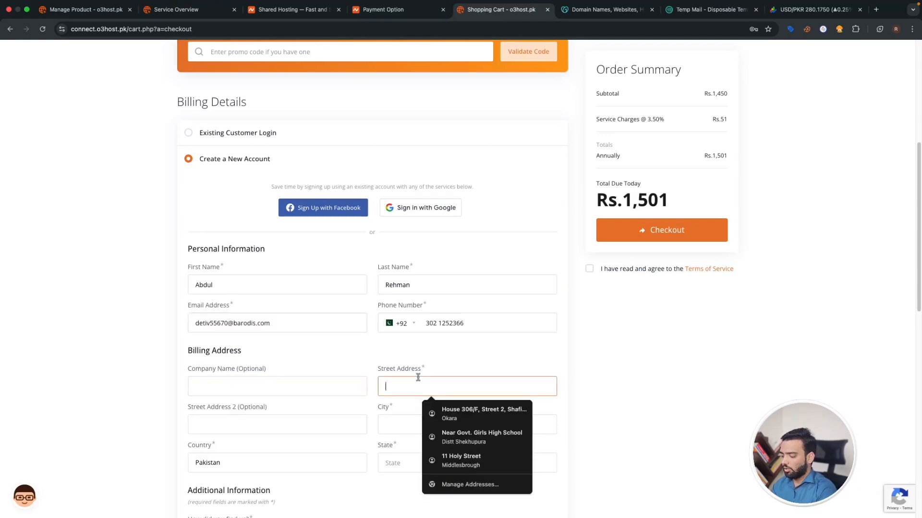
{"action": "type", "text": "Johar Town"}
{"action": "left_click", "coordinate": [385, 425]}
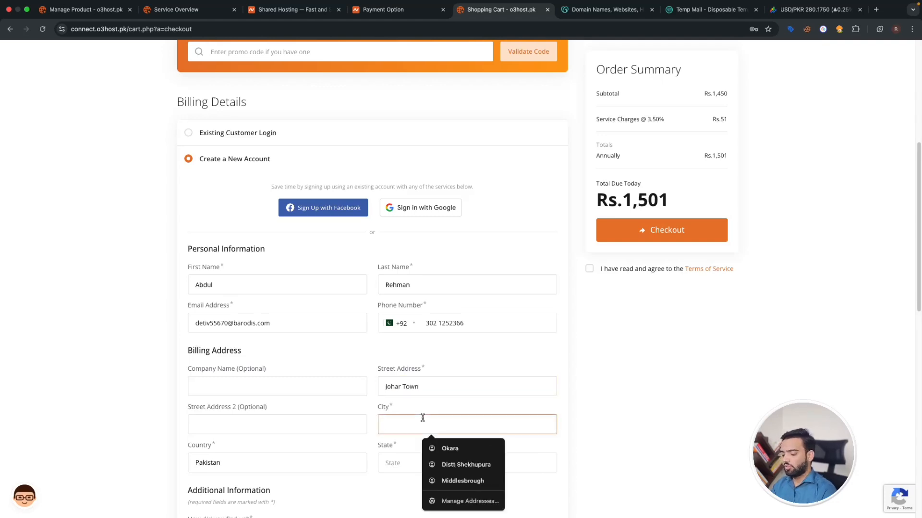
{"action": "type", "text": "Lahore"}
{"action": "left_click", "coordinate": [418, 460]}
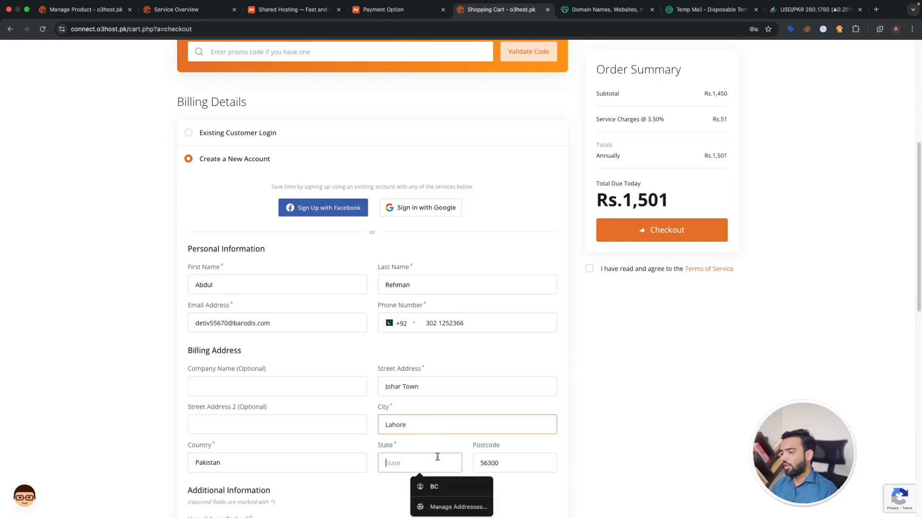
{"action": "type", "text": "Punjab"}
{"action": "key", "text": "Tab"}
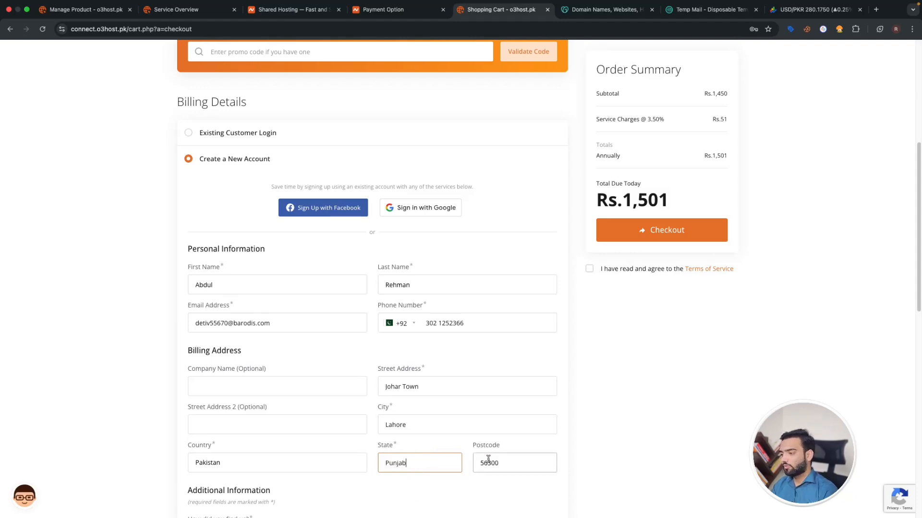
{"action": "type", "text": "54000"}
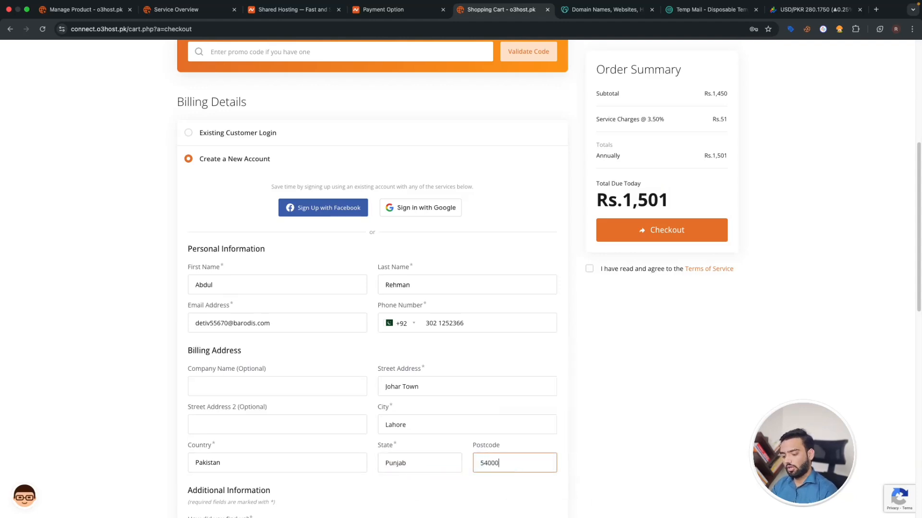
{"action": "left_click", "coordinate": [492, 492]}
{"action": "scroll", "coordinate": [464, 486], "scroll_direction": "down", "scroll_amount": 4}
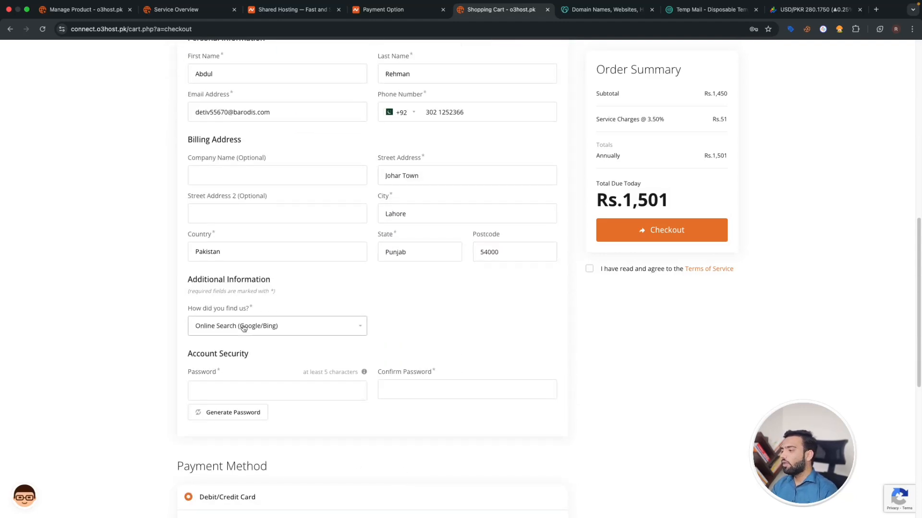
- Enter the account password and repeat it in Confirm Password
{"action": "left_click", "coordinate": [260, 395]}
{"action": "type", "text": "•••••"}
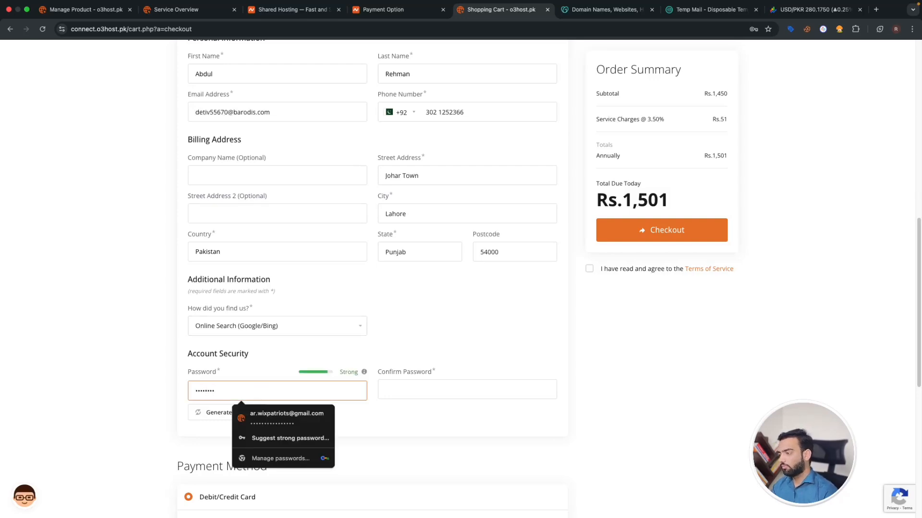
{"action": "left_click", "coordinate": [476, 394]}
{"action": "type", "text": "•••"}
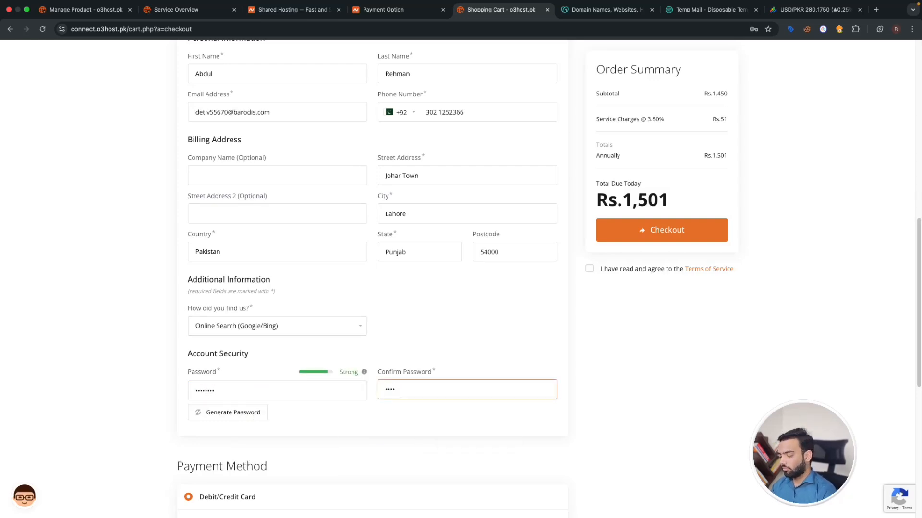
{"action": "left_click", "coordinate": [457, 421]}
{"action": "scroll", "coordinate": [443, 416], "scroll_direction": "down", "scroll_amount": 3}
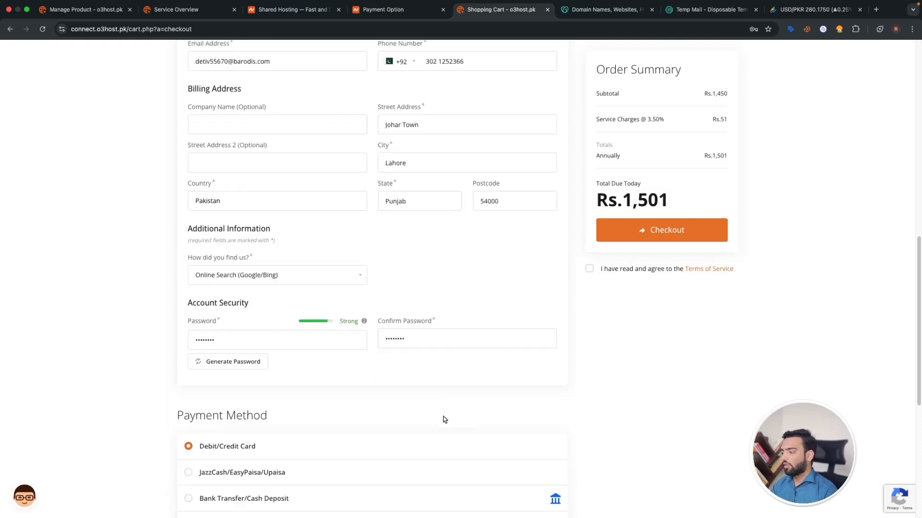
- Try the available payment methods, then settle on Debit/Credit Card
{"action": "left_click", "coordinate": [221, 373]}
{"action": "left_click", "coordinate": [220, 399]}
{"action": "left_click", "coordinate": [224, 425]}
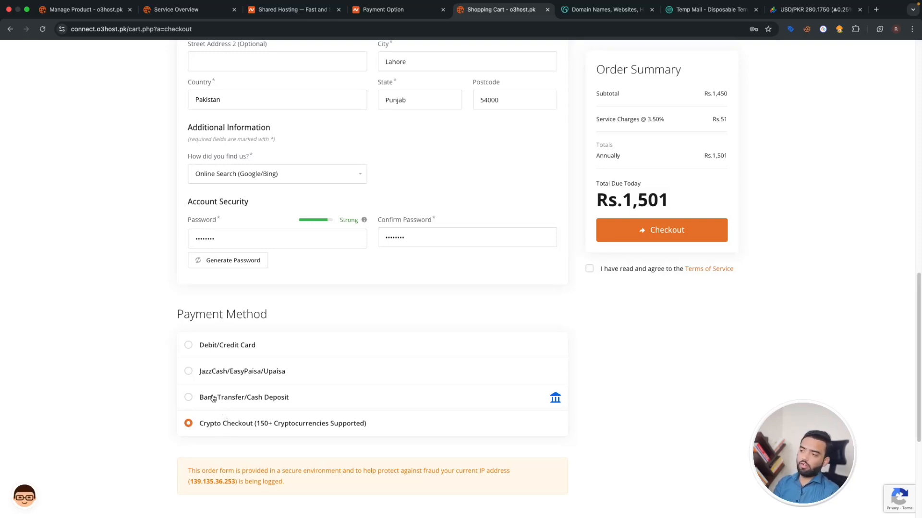
{"action": "left_click", "coordinate": [204, 373]}
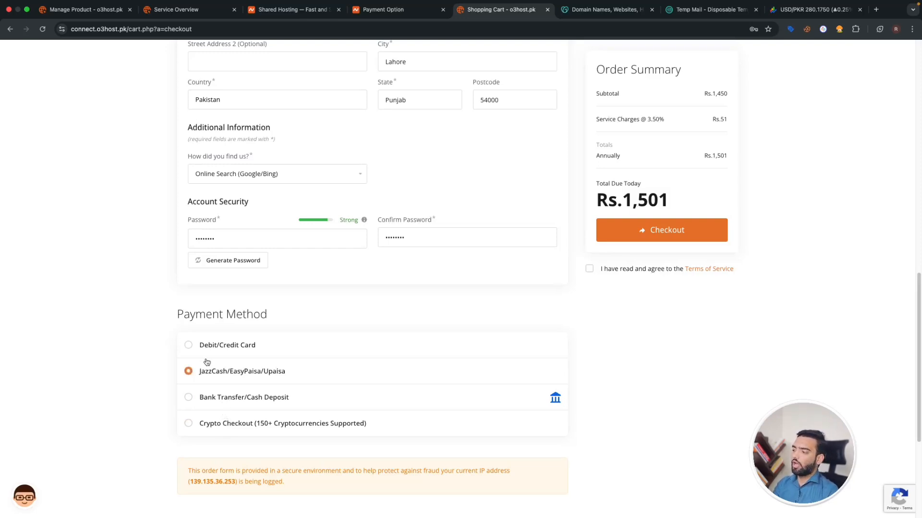
{"action": "left_click", "coordinate": [415, 11]}
{"action": "left_click", "coordinate": [502, 10]}
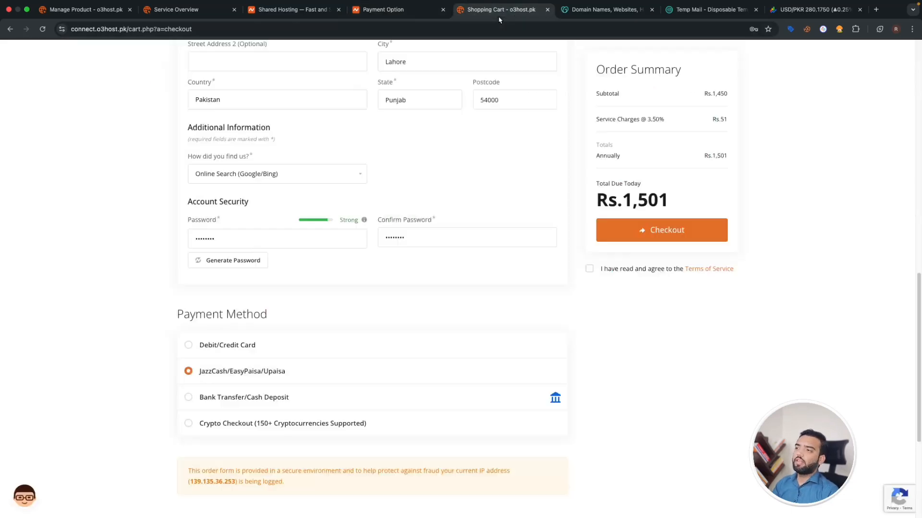
{"action": "left_click", "coordinate": [200, 348]}
- Accept the Terms of Service, place the order, decline saving the address, and proceed to pay
{"action": "left_click", "coordinate": [589, 270]}
{"action": "left_click", "coordinate": [668, 233]}
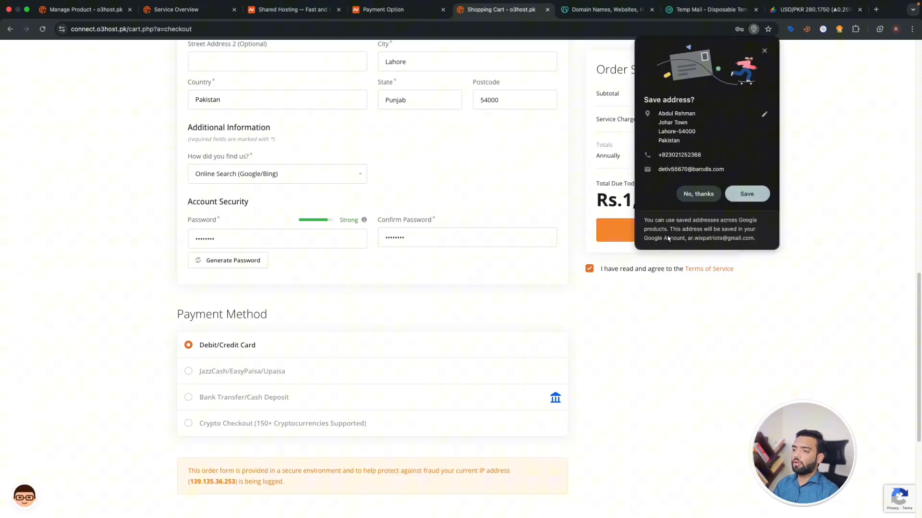
{"action": "left_click", "coordinate": [709, 195]}
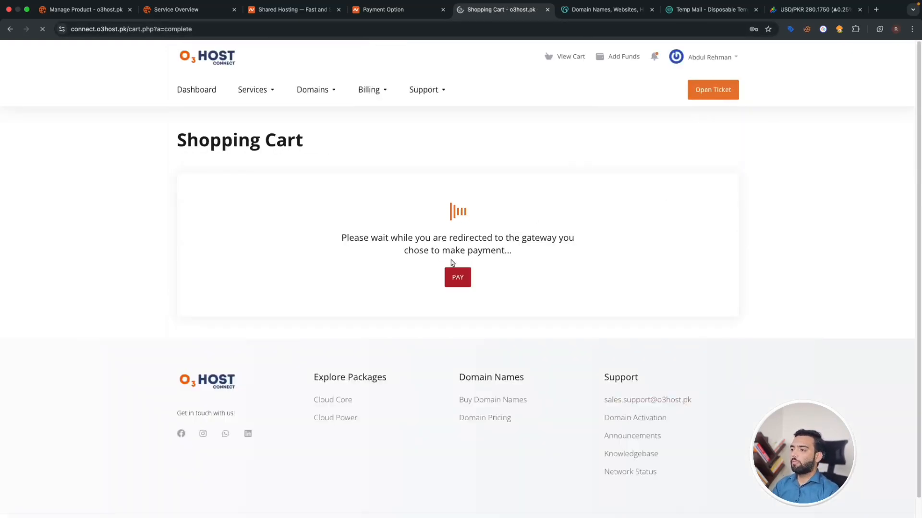
{"action": "left_click", "coordinate": [457, 281]}
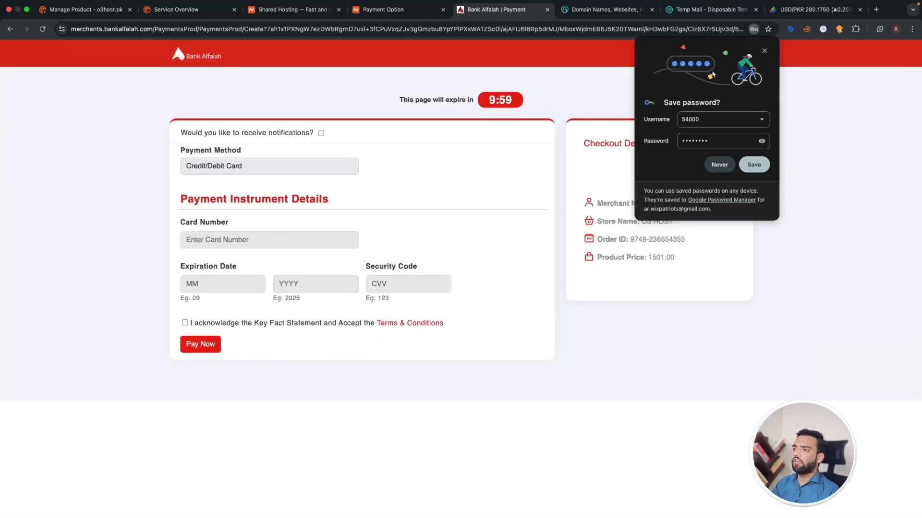
- Dismiss the save-password prompt and visit the card number, expiry and security code fields
{"action": "left_click", "coordinate": [764, 50]}
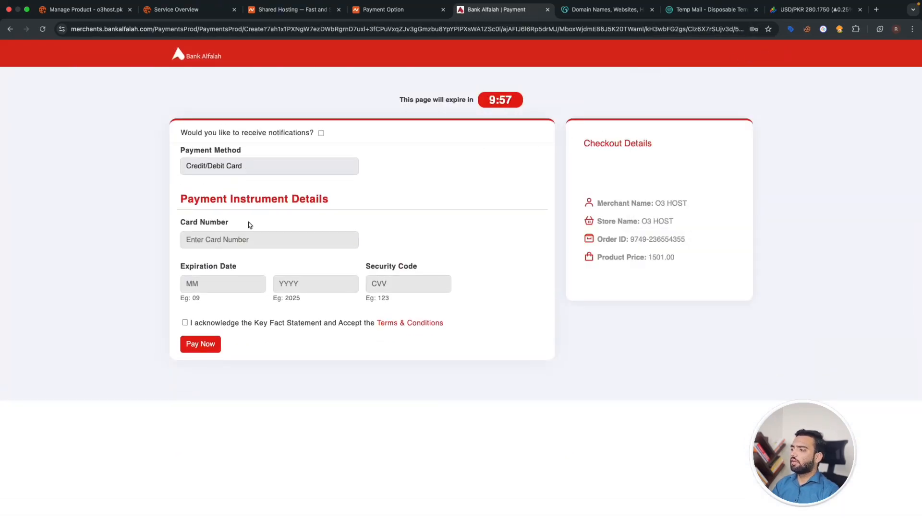
{"action": "left_click", "coordinate": [246, 239]}
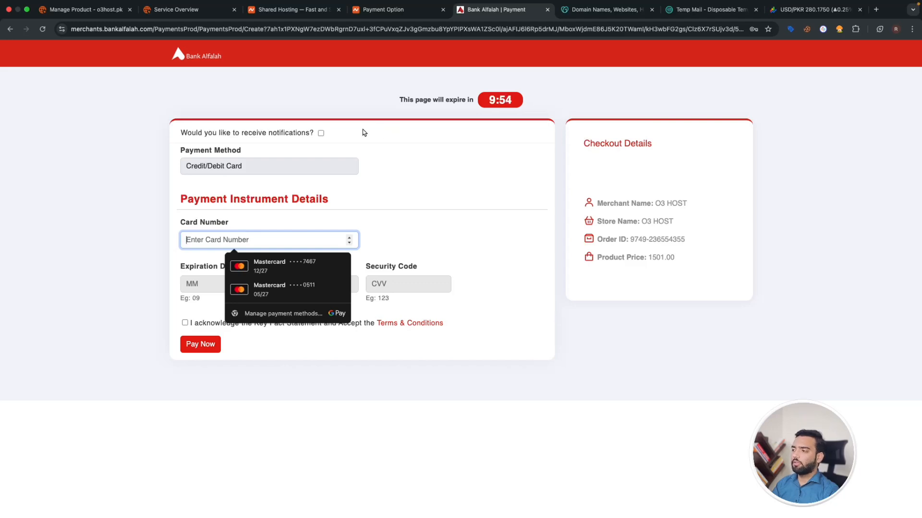
{"action": "left_click", "coordinate": [194, 287]}
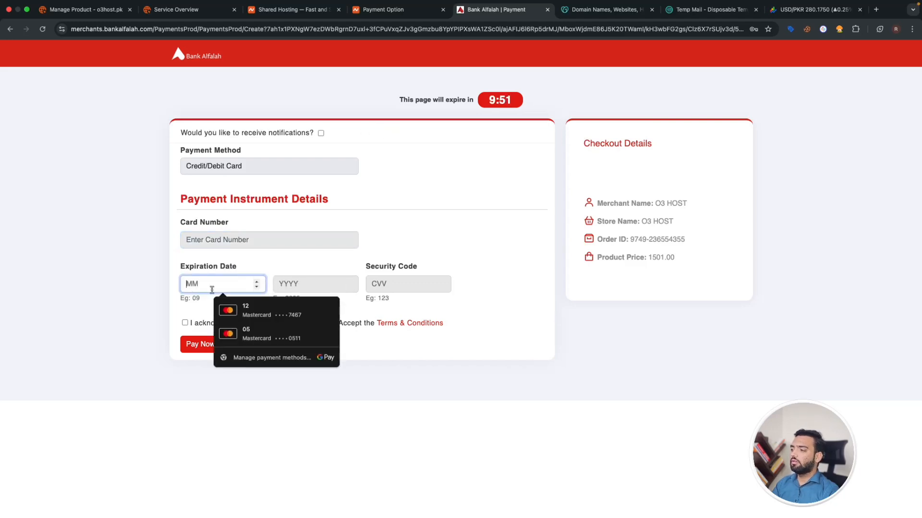
{"action": "left_click", "coordinate": [288, 289]}
{"action": "left_click", "coordinate": [403, 288]}
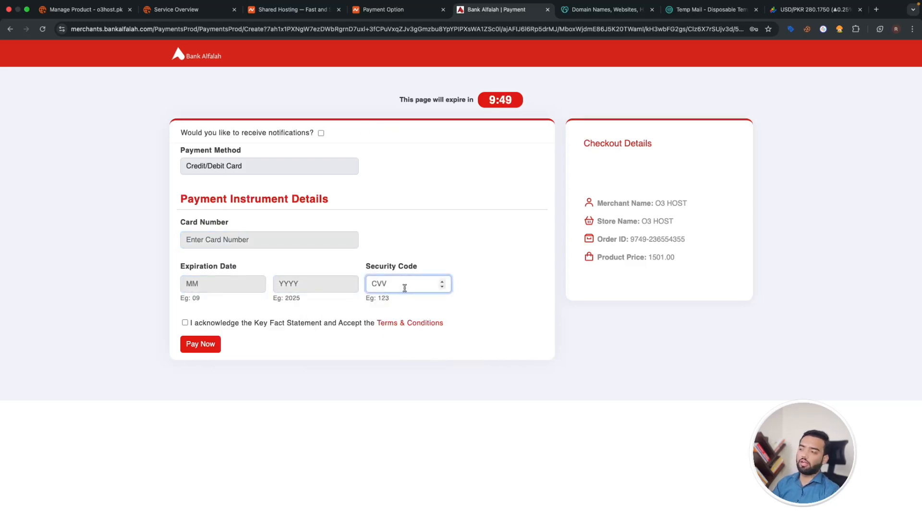
- Acknowledge the Key Fact Statement, review the Terms & Conditions, and attempt Pay Now
{"action": "left_click", "coordinate": [185, 323]}
{"action": "left_click", "coordinate": [211, 346]}
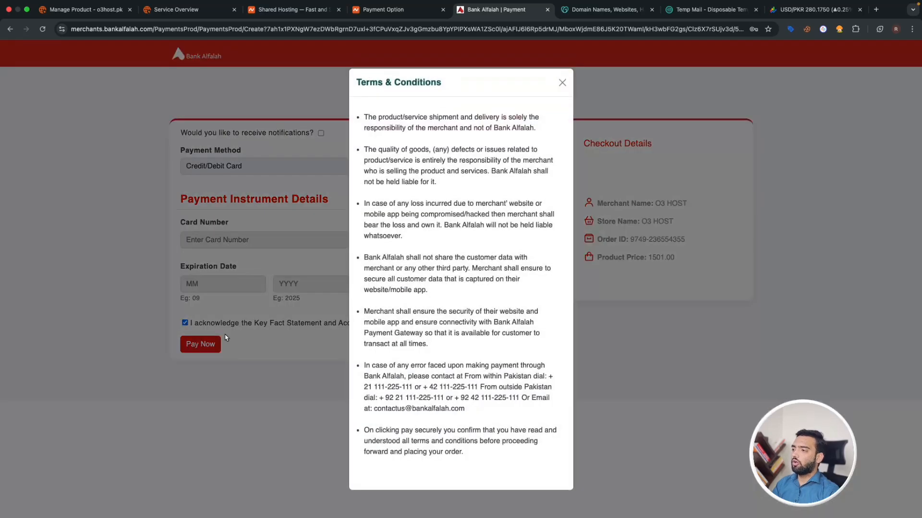
{"action": "left_click", "coordinate": [562, 83]}
{"action": "left_click", "coordinate": [191, 352]}
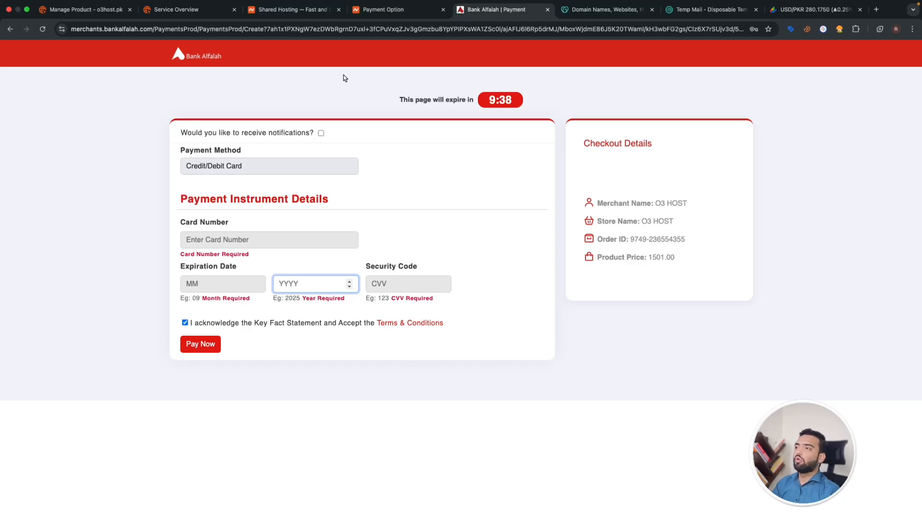
{"action": "left_click", "coordinate": [390, 11]}
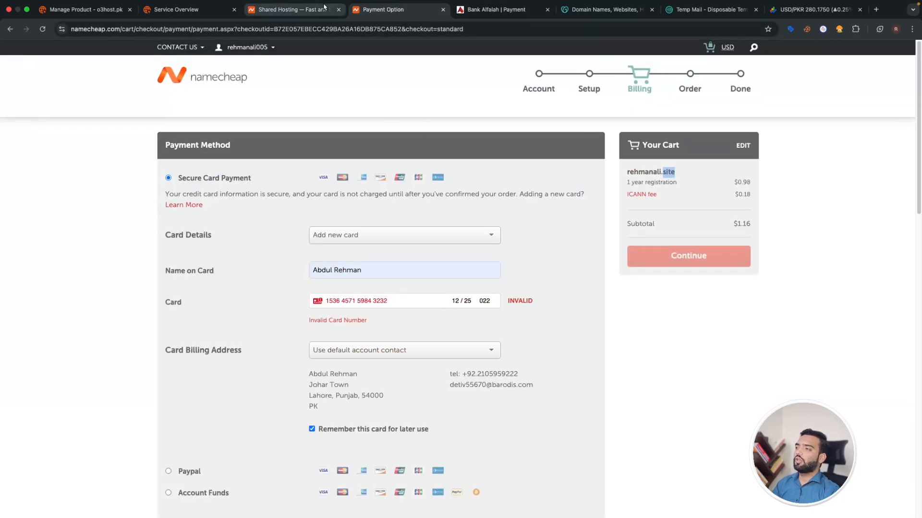
- Open Services > My Services and view the pending Cloud Core - Starter service details
{"action": "key", "text": "ctrl+Tab"}
{"action": "left_click", "coordinate": [12, 30]}
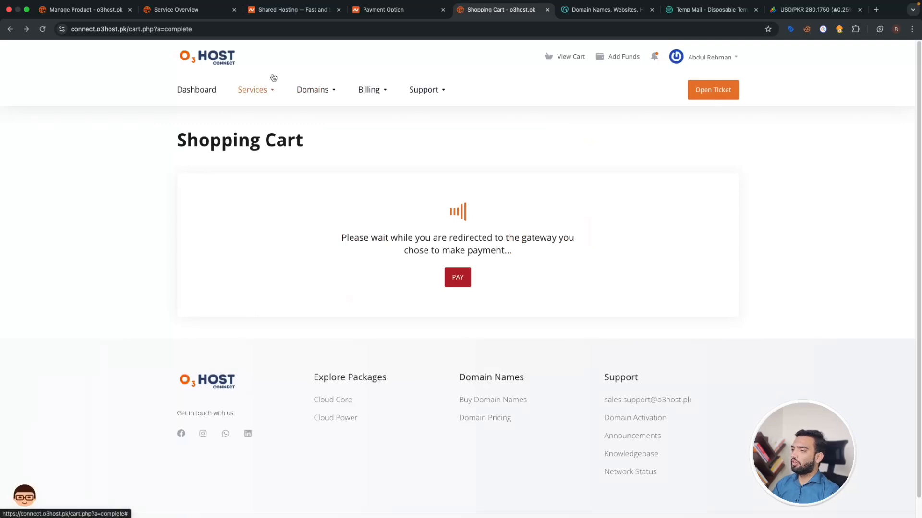
{"action": "left_click", "coordinate": [270, 91]}
{"action": "left_click", "coordinate": [278, 128]}
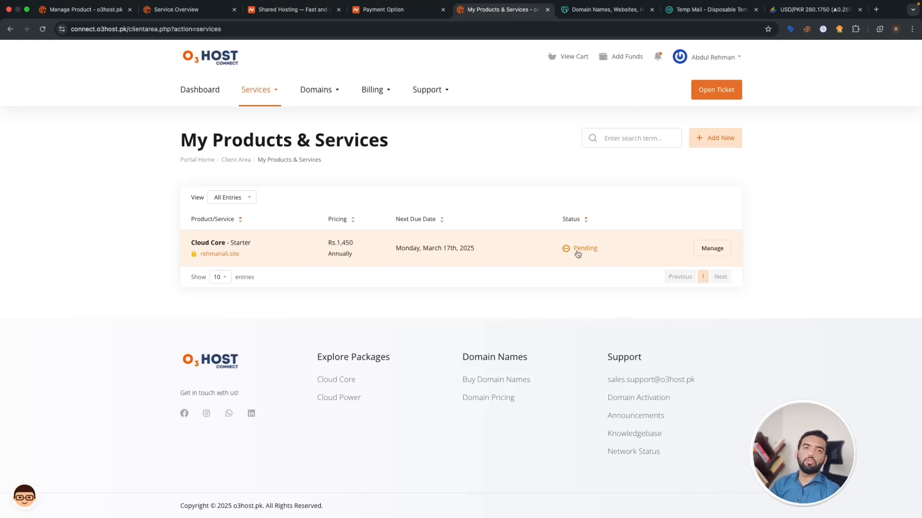
{"action": "left_click", "coordinate": [713, 253]}
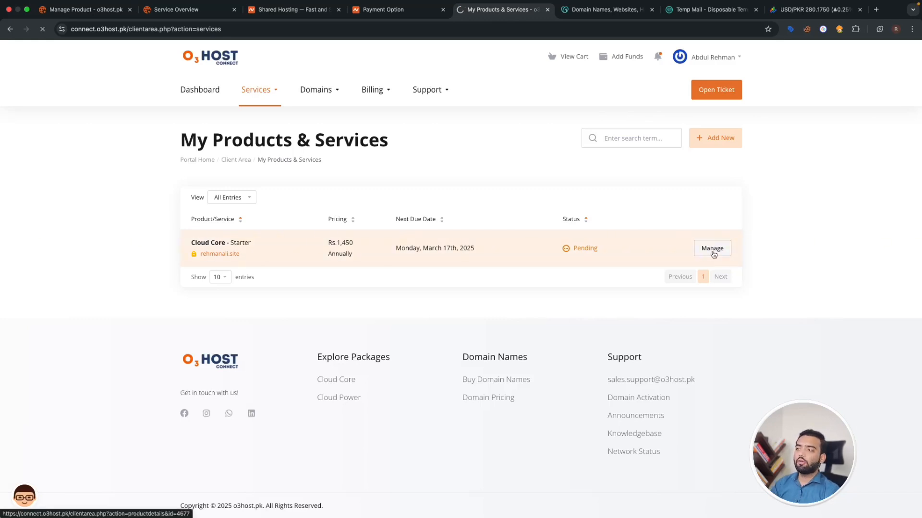
{"action": "scroll", "coordinate": [567, 285], "scroll_direction": "down", "scroll_amount": 5}
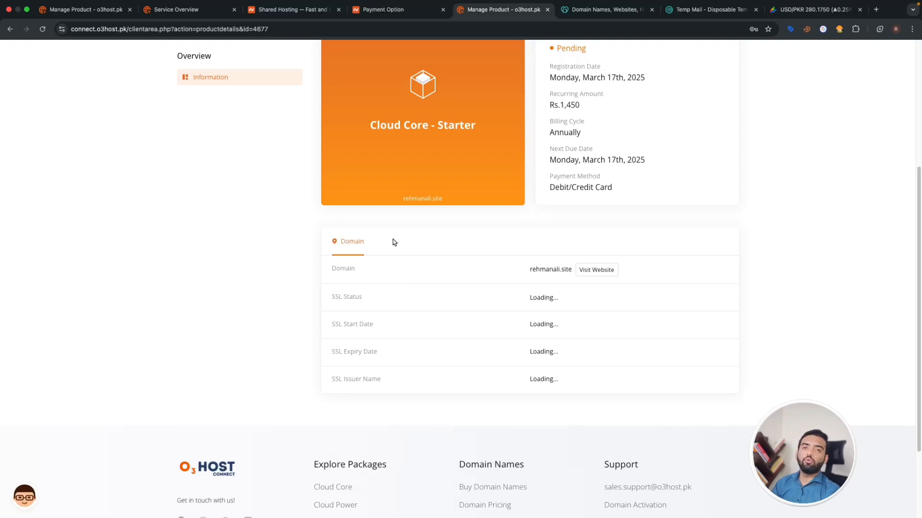
{"action": "scroll", "coordinate": [392, 240], "scroll_direction": "up", "scroll_amount": 5}
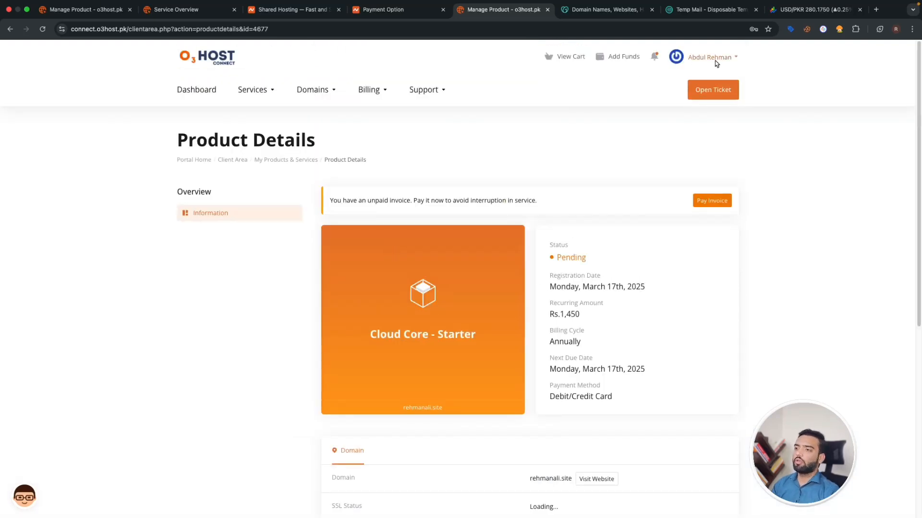
- Log out, launch clickmatrix.co's Cloud Core - Premium control panel, then return to Namecheap
{"action": "left_click", "coordinate": [735, 57]}
{"action": "left_click", "coordinate": [673, 280]}
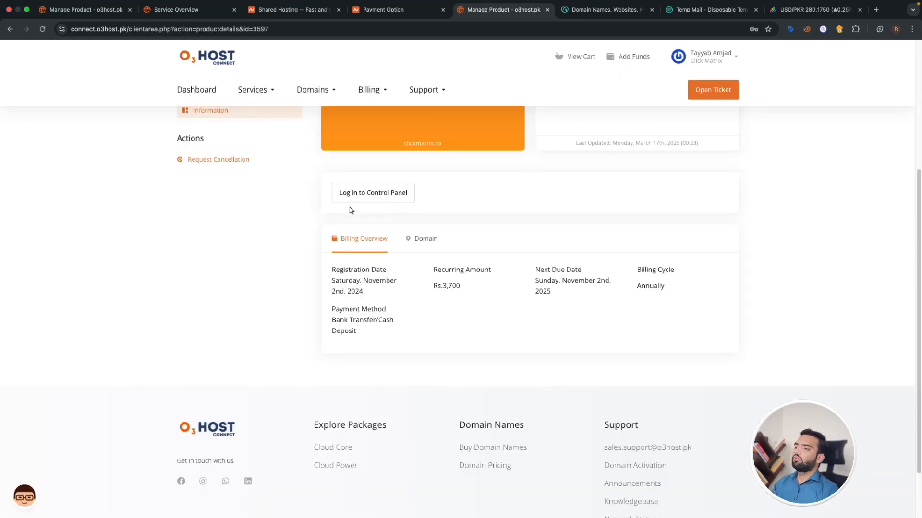
{"action": "scroll", "coordinate": [488, 206], "scroll_direction": "up", "scroll_amount": 3}
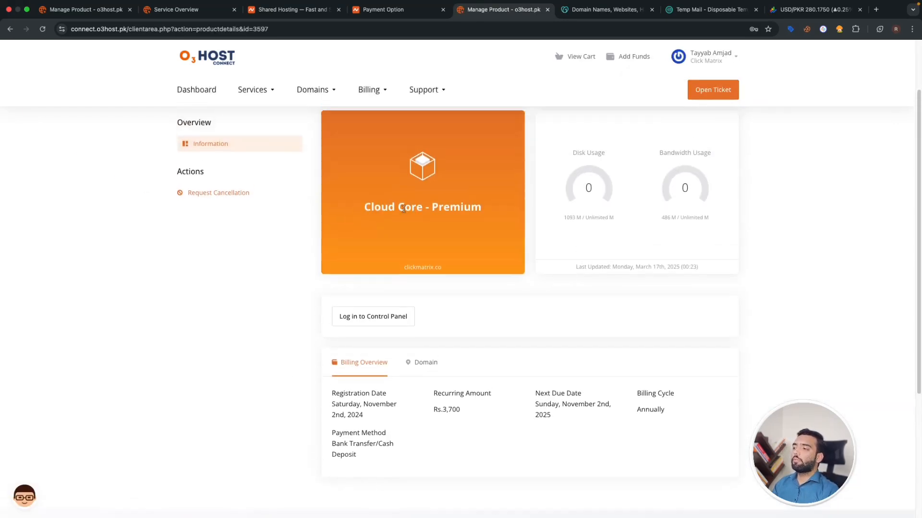
{"action": "scroll", "coordinate": [508, 216], "scroll_direction": "down", "scroll_amount": 5}
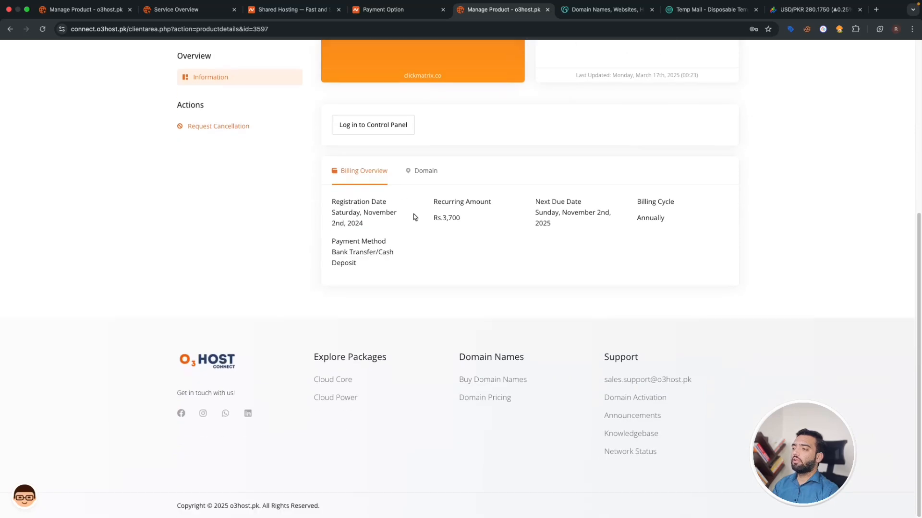
{"action": "left_click", "coordinate": [392, 135]}
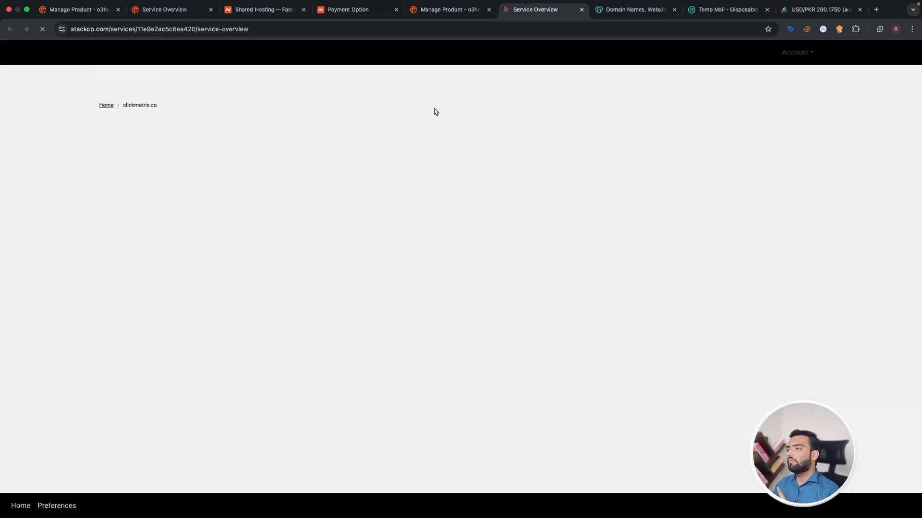
{"action": "left_click", "coordinate": [356, 10]}
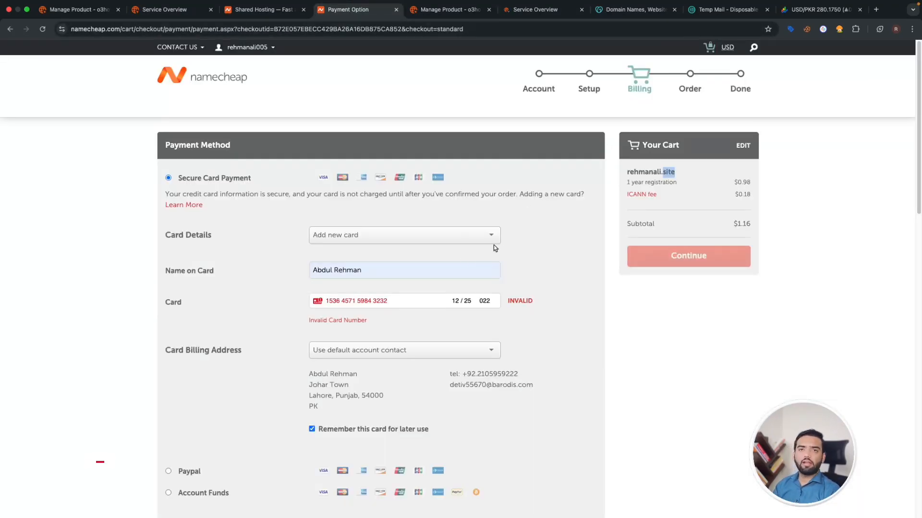
- Go to the Namecheap Dashboard and open the clickmatrix.co domain settings
{"action": "left_click", "coordinate": [247, 47]}
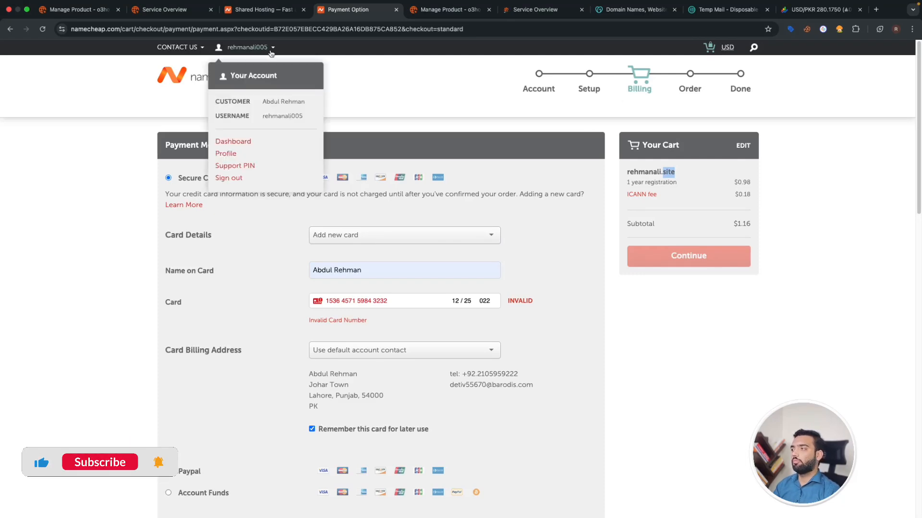
{"action": "left_click", "coordinate": [232, 140]}
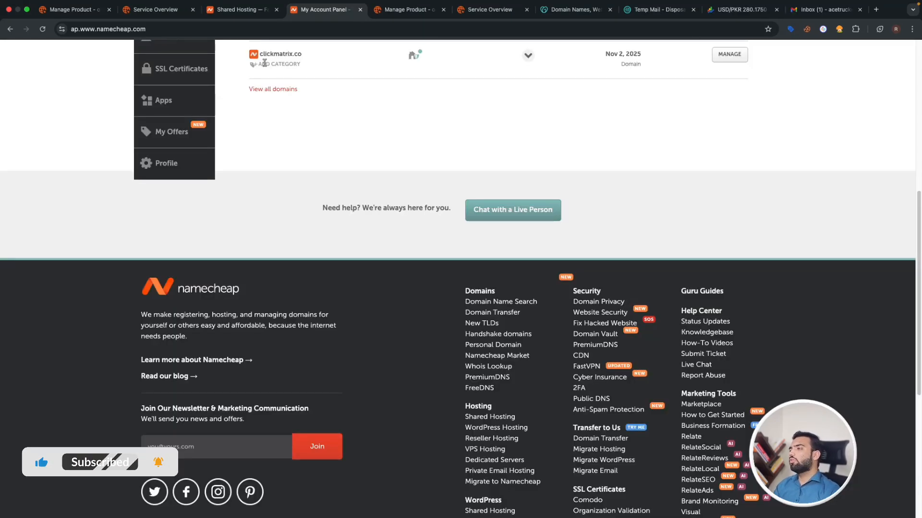
{"action": "left_click_drag", "start_coordinate": [259, 54], "coordinate": [316, 58]}
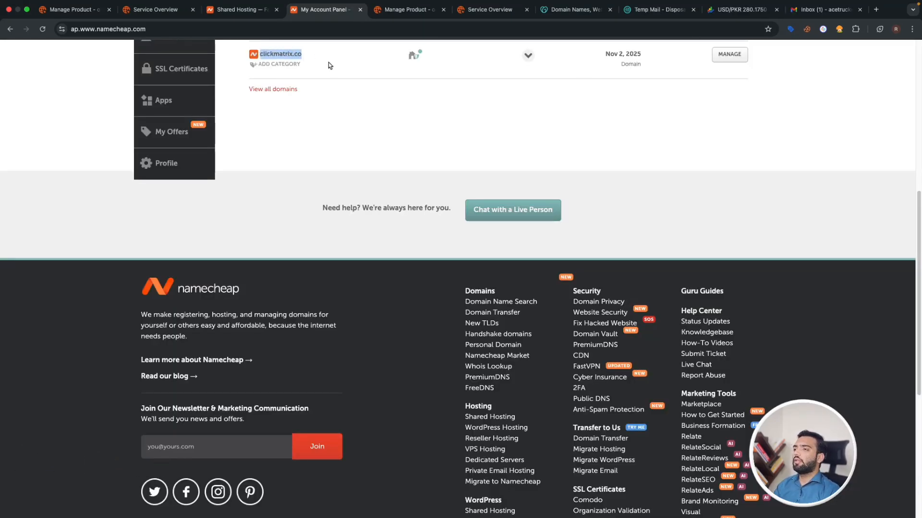
{"action": "left_click", "coordinate": [720, 56]}
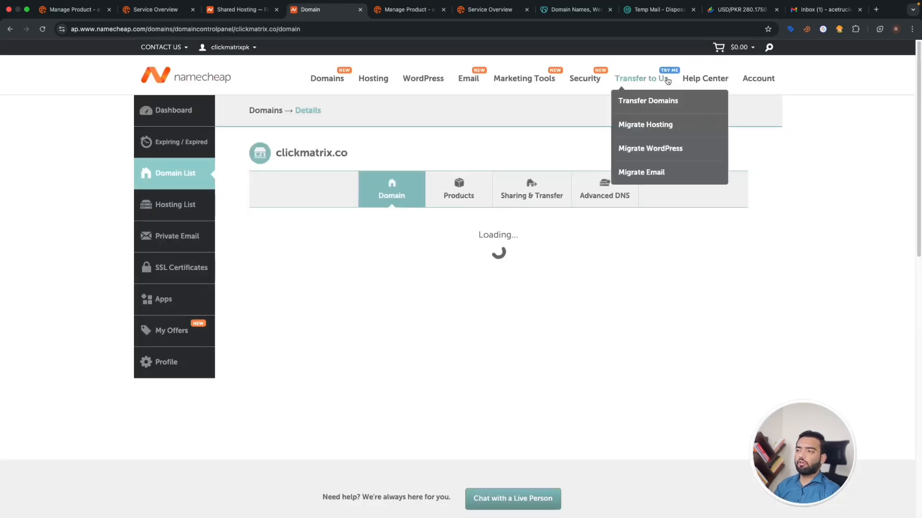
{"action": "scroll", "coordinate": [473, 230], "scroll_direction": "down", "scroll_amount": 1}
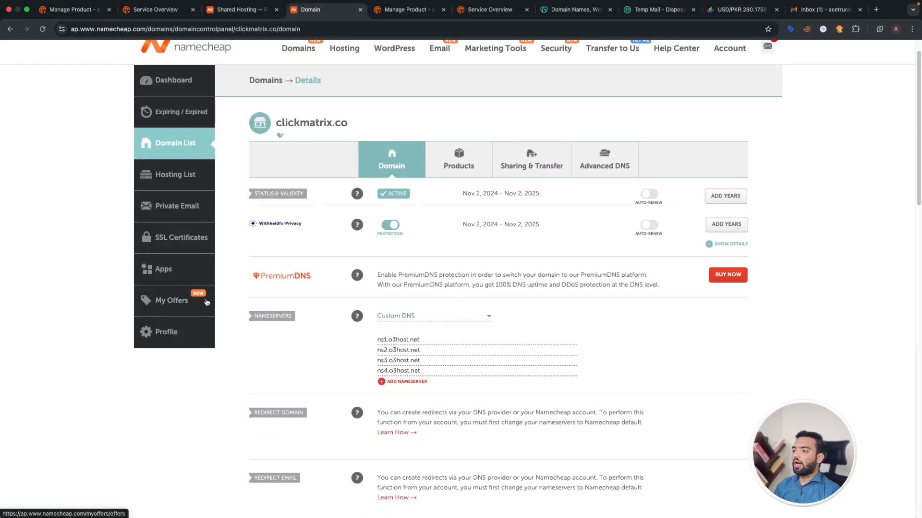
{"action": "left_click_drag", "start_coordinate": [247, 319], "coordinate": [299, 319]}
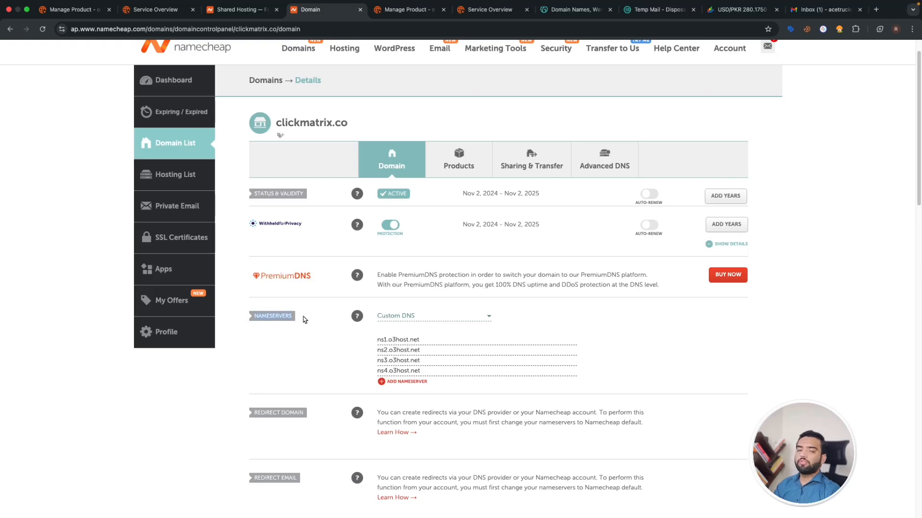
- Switch nameservers to BasicDNS and back to Custom DNS with ns1–ns4.o3host.net
{"action": "left_click", "coordinate": [409, 316]}
{"action": "left_click", "coordinate": [413, 327]}
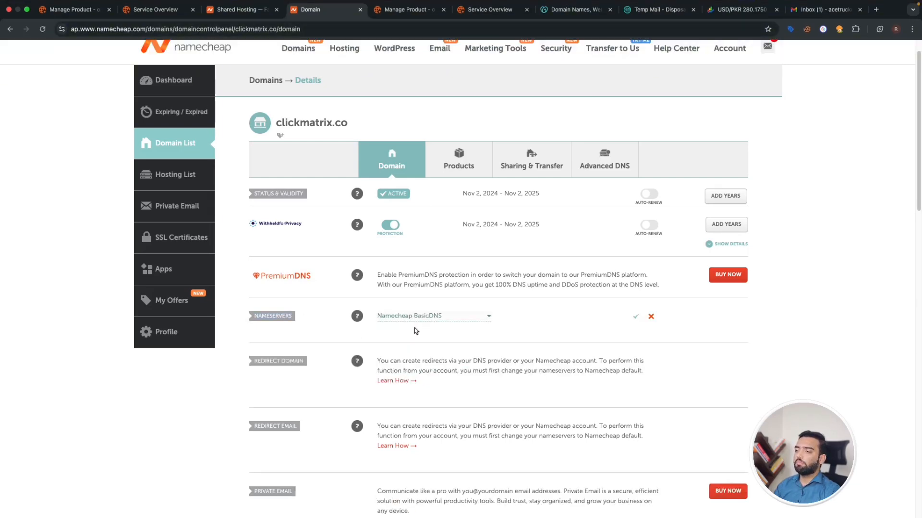
{"action": "left_click", "coordinate": [438, 318]}
{"action": "left_click", "coordinate": [442, 359]}
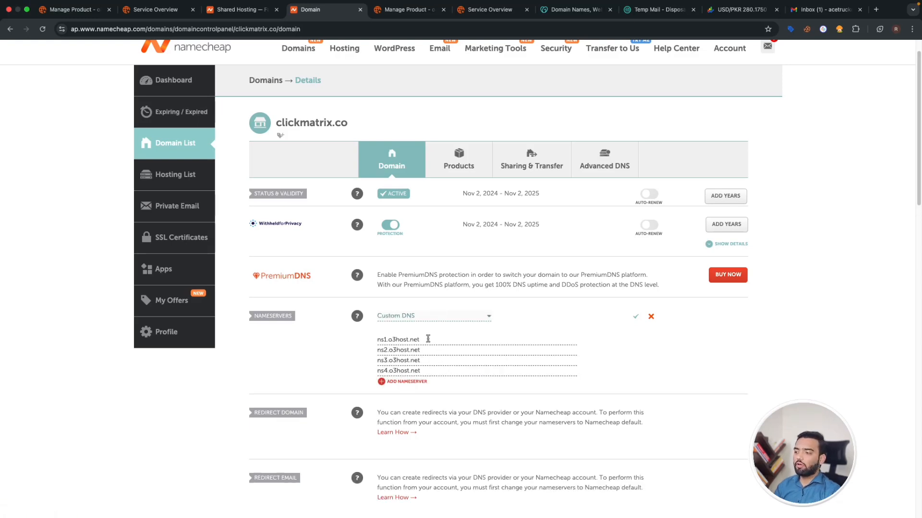
{"action": "left_click_drag", "start_coordinate": [428, 339], "coordinate": [374, 340]}
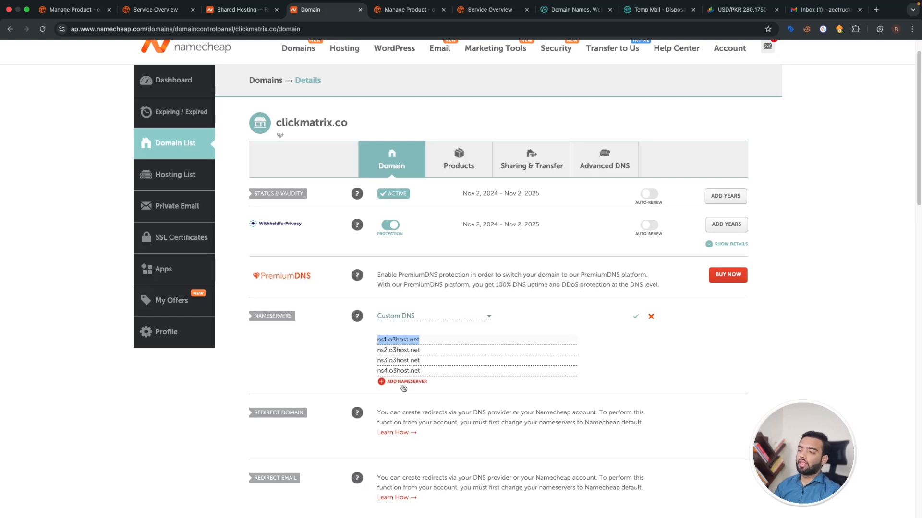
{"action": "left_click_drag", "start_coordinate": [427, 371], "coordinate": [375, 371]}
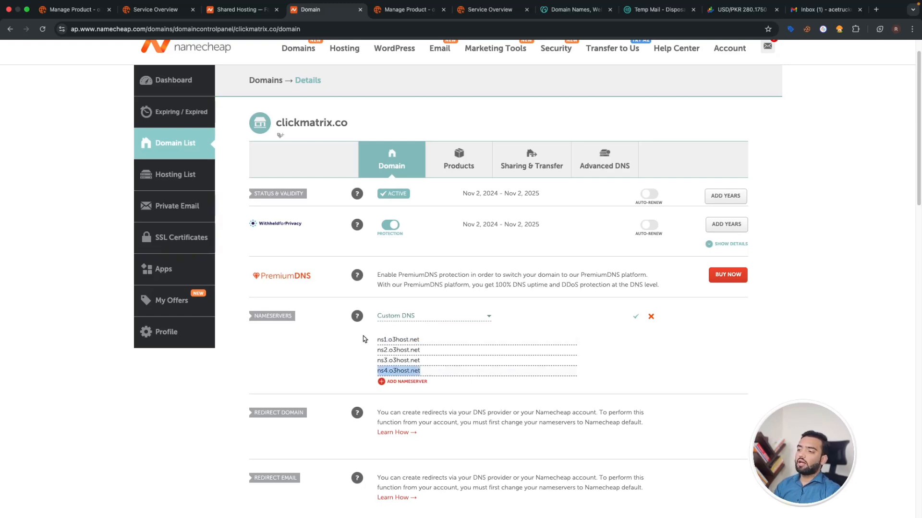
- Check the o3host.net nameservers against O3 Host and save the Custom DNS setting
{"action": "left_click", "coordinate": [413, 9]}
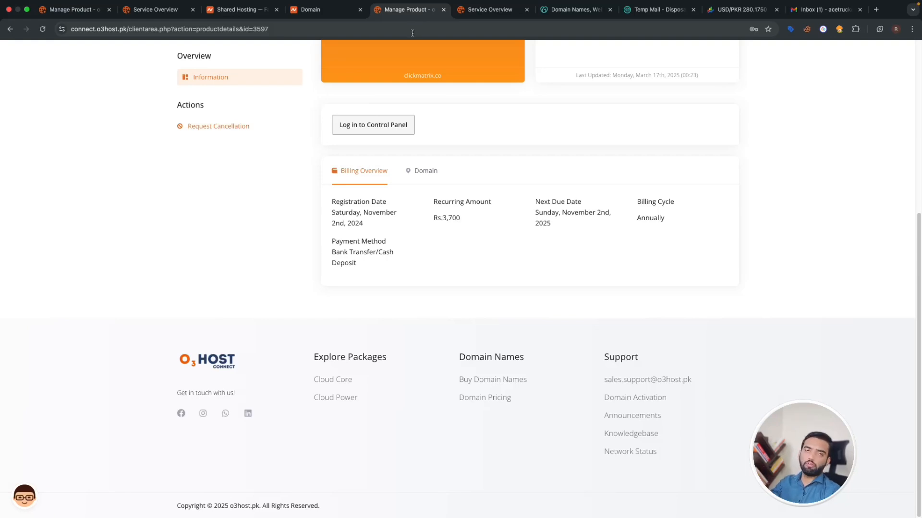
{"action": "left_click", "coordinate": [315, 10]}
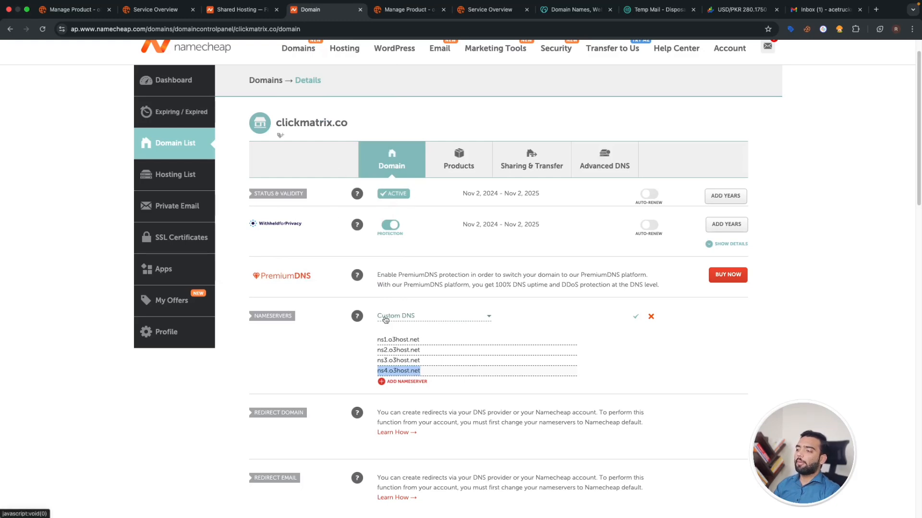
{"action": "left_click_drag", "start_coordinate": [427, 340], "coordinate": [362, 355]}
{"action": "left_click", "coordinate": [378, 371]}
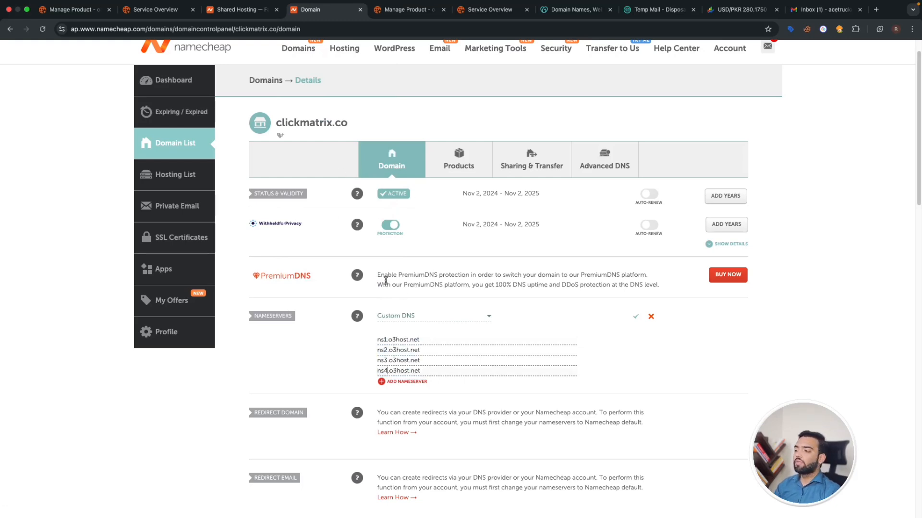
{"action": "left_click", "coordinate": [635, 317]}
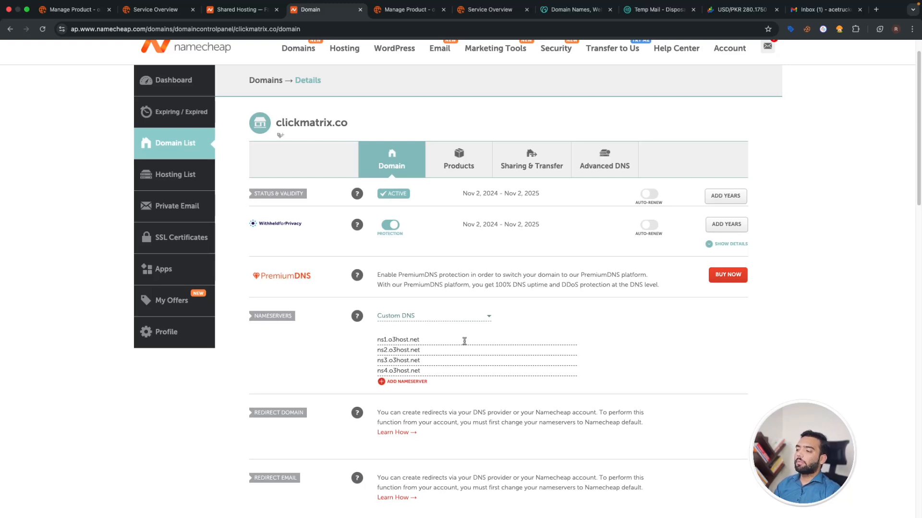
{"action": "left_click_drag", "start_coordinate": [447, 342], "coordinate": [384, 358]}
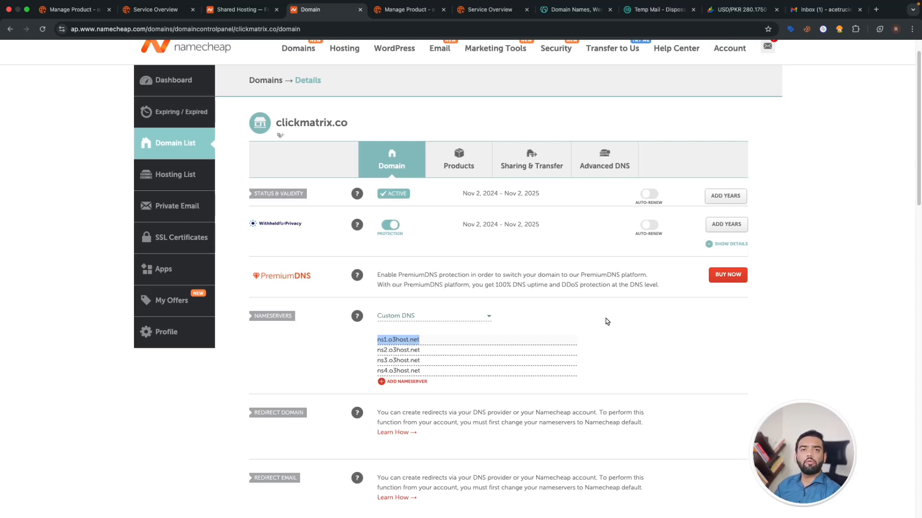
{"action": "scroll", "coordinate": [537, 331], "scroll_direction": "up", "scroll_amount": 2}
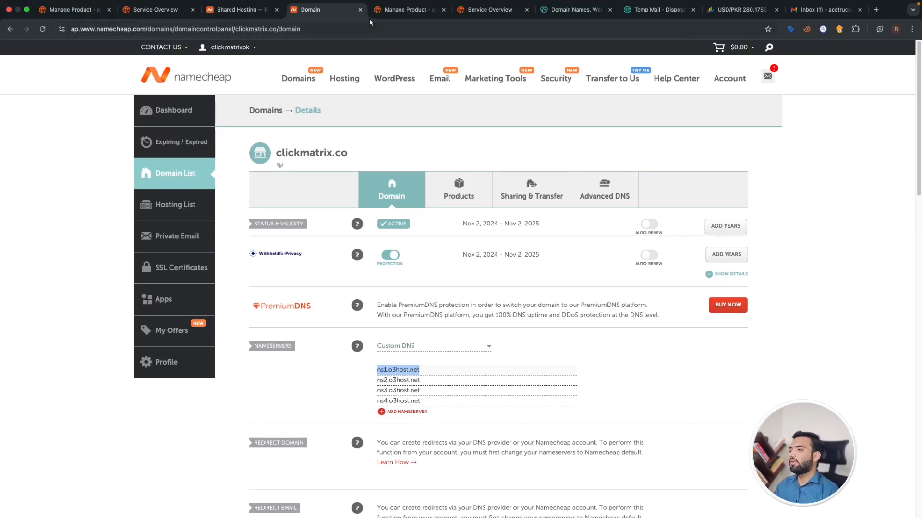
- Close the Namecheap domain settings page and bring up the StackCP hosting control panel
{"action": "left_click", "coordinate": [360, 9]}
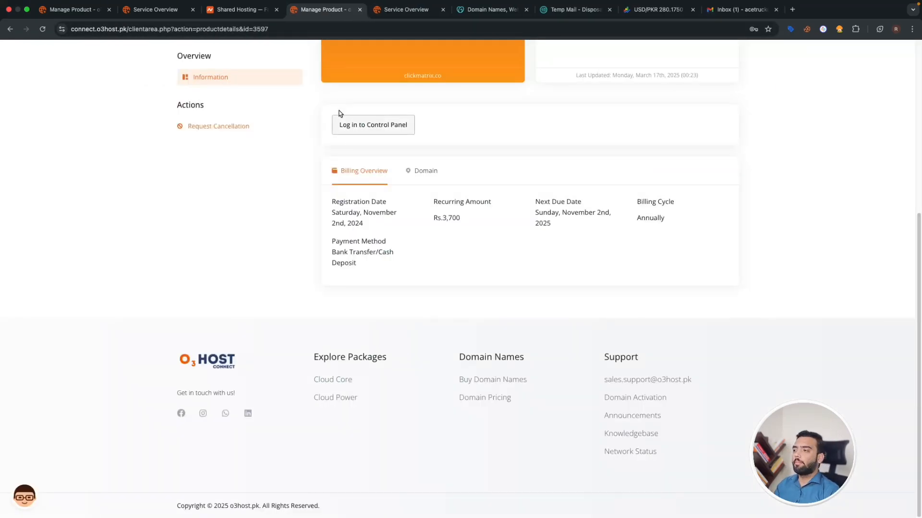
{"action": "left_click", "coordinate": [335, 125]}
{"action": "scroll", "coordinate": [315, 267], "scroll_direction": "down", "scroll_amount": 20}
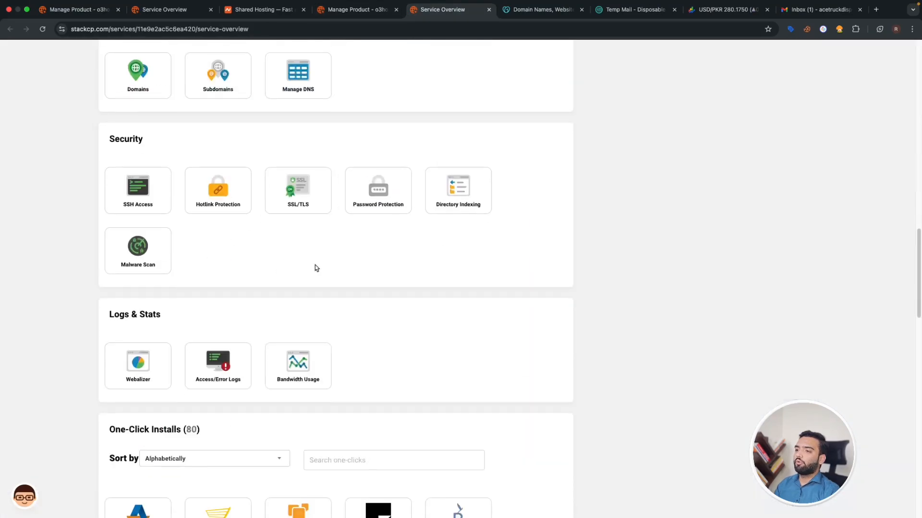
{"action": "scroll", "coordinate": [316, 264], "scroll_direction": "up", "scroll_amount": 15}
{"action": "scroll", "coordinate": [338, 271], "scroll_direction": "down", "scroll_amount": 10}
{"action": "scroll", "coordinate": [341, 283], "scroll_direction": "up", "scroll_amount": 20}
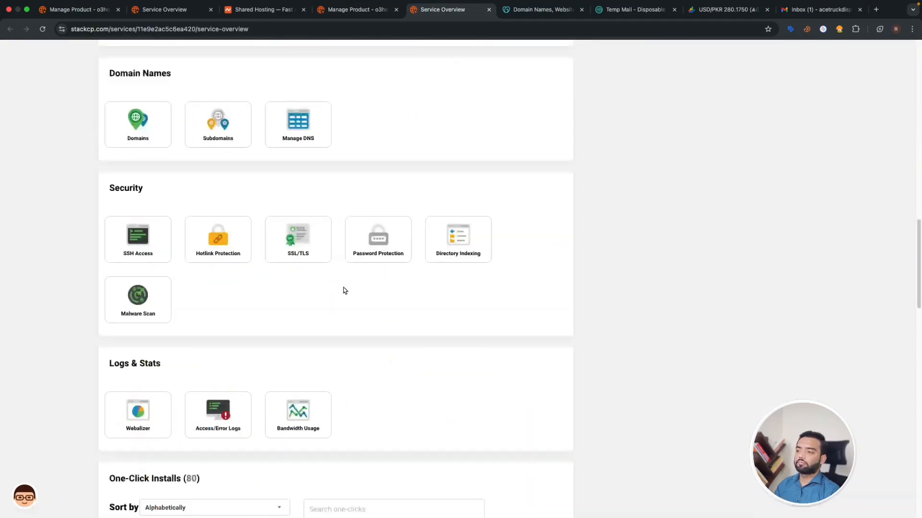
{"action": "scroll", "coordinate": [214, 300], "scroll_direction": "down", "scroll_amount": 7}
{"action": "scroll", "coordinate": [214, 300], "scroll_direction": "up", "scroll_amount": 4}
{"action": "scroll", "coordinate": [213, 297], "scroll_direction": "down", "scroll_amount": 4}
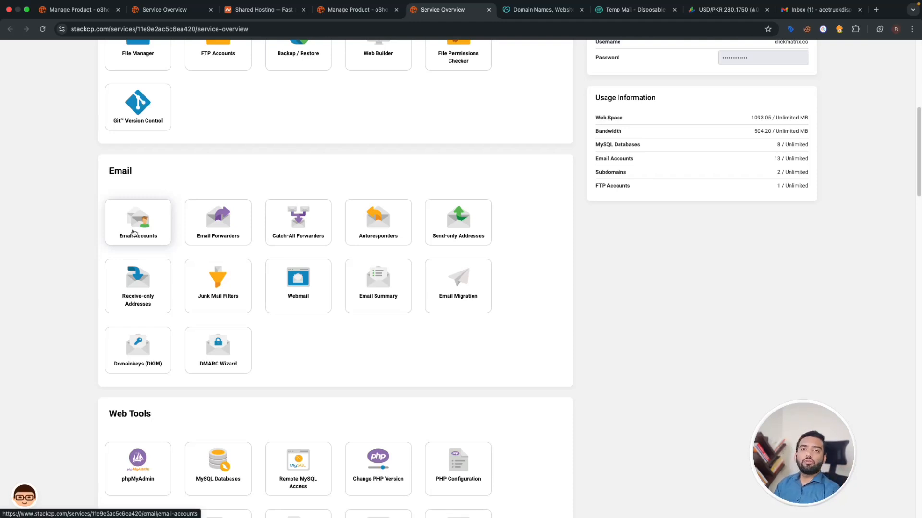
{"action": "scroll", "coordinate": [170, 326], "scroll_direction": "down", "scroll_amount": 5}
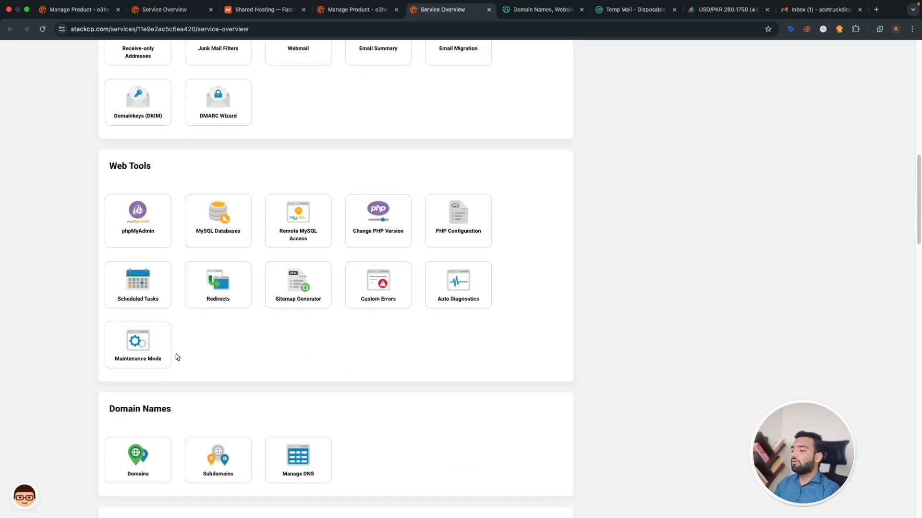
{"action": "scroll", "coordinate": [255, 319], "scroll_direction": "down", "scroll_amount": 8}
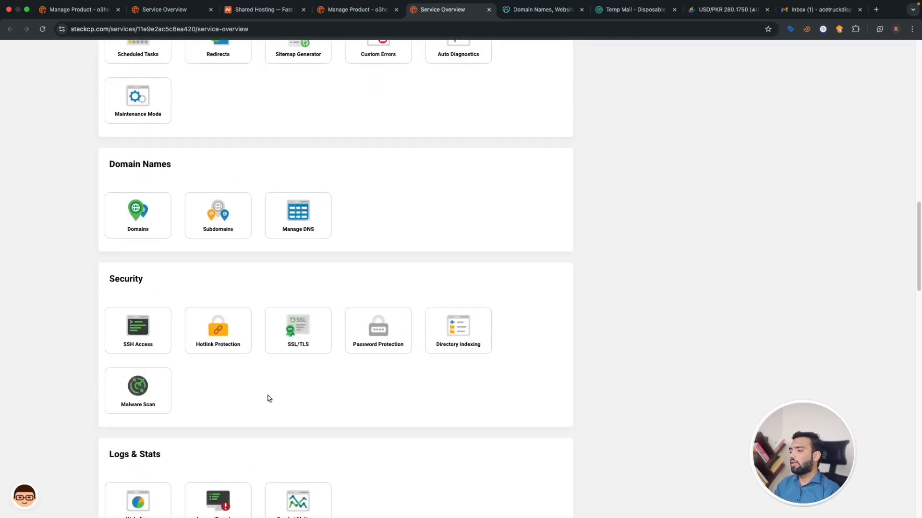
- Check that StackCP's connection is secure, then scroll to WordPress among the One-Click Installs
{"action": "left_click", "coordinate": [62, 33]}
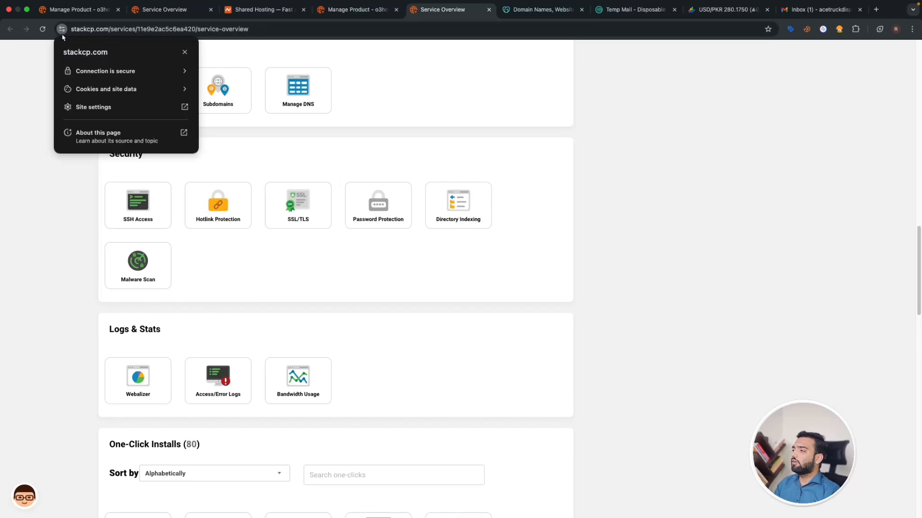
{"action": "left_click", "coordinate": [155, 77]}
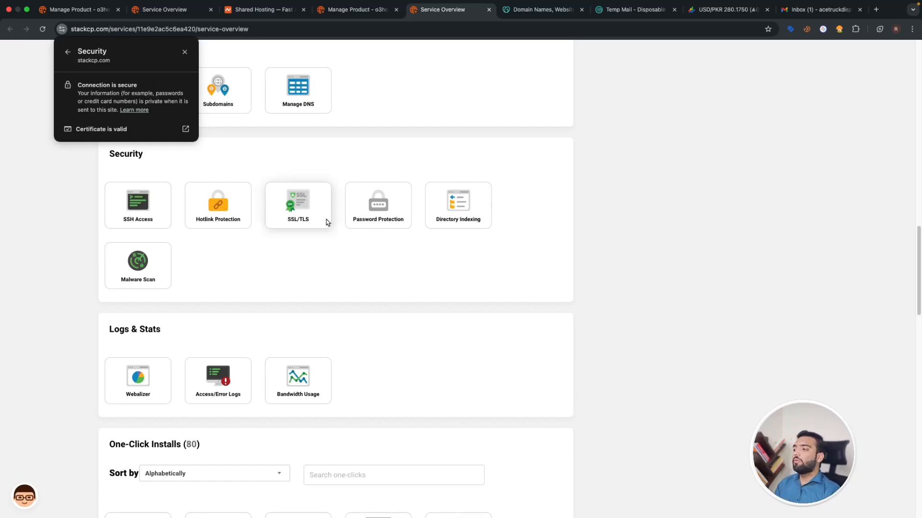
{"action": "left_click", "coordinate": [311, 241]}
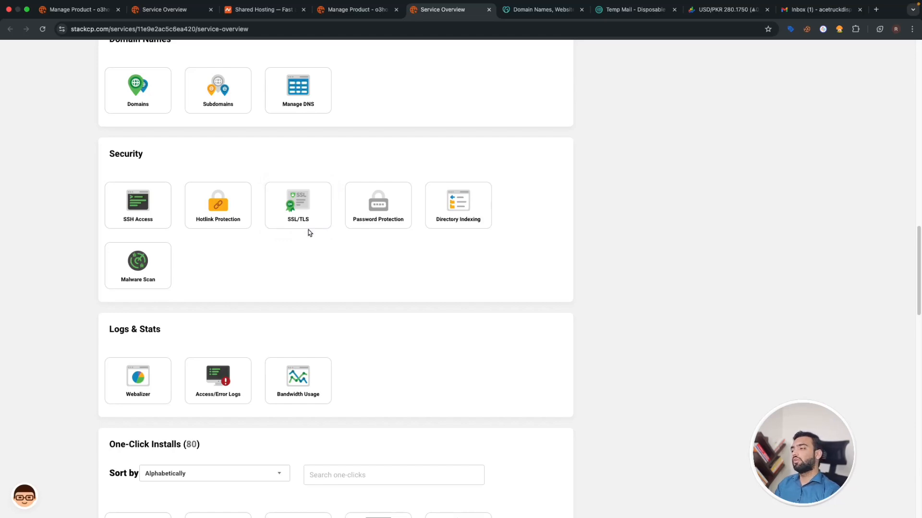
{"action": "scroll", "coordinate": [308, 230], "scroll_direction": "up", "scroll_amount": 20}
{"action": "scroll", "coordinate": [332, 240], "scroll_direction": "down", "scroll_amount": 20}
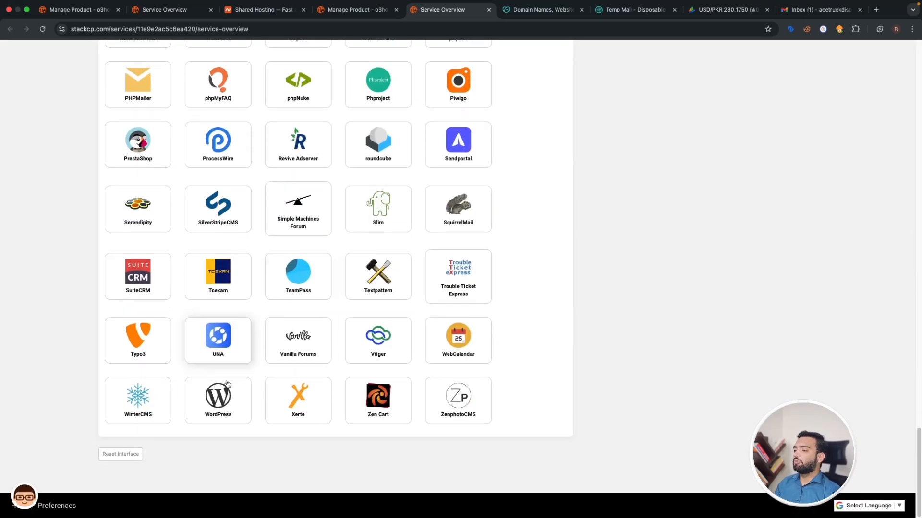
- Start the WordPress one-click install and review the available domains without changing them
{"action": "left_click", "coordinate": [234, 412]}
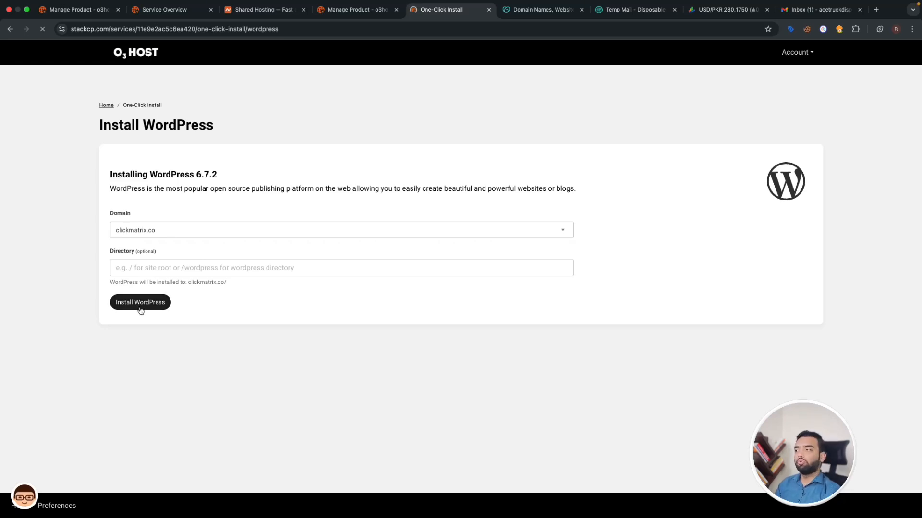
{"action": "left_click", "coordinate": [335, 232]}
{"action": "scroll", "coordinate": [315, 301], "scroll_direction": "down", "scroll_amount": 1}
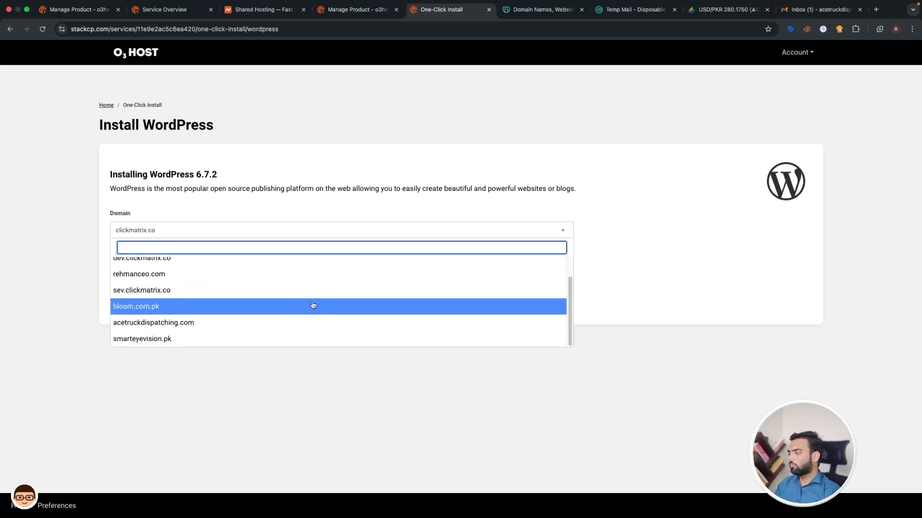
{"action": "scroll", "coordinate": [314, 304], "scroll_direction": "up", "scroll_amount": 1}
{"action": "scroll", "coordinate": [313, 305], "scroll_direction": "up", "scroll_amount": 1}
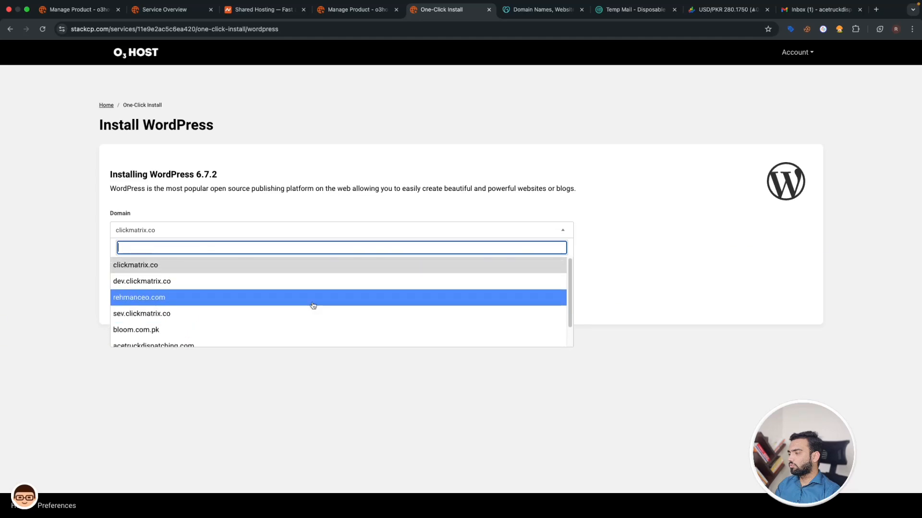
{"action": "left_click", "coordinate": [308, 214]}
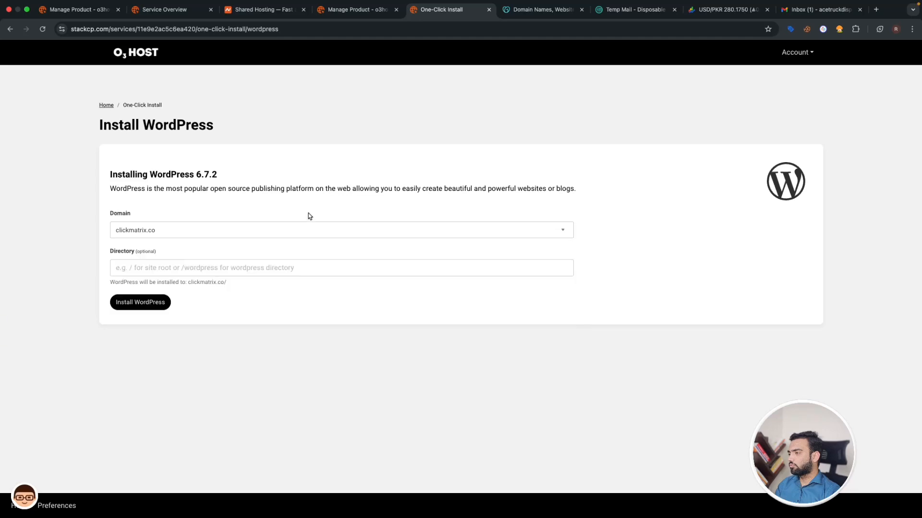
- Install WordPress 6.7.2 on learn.clickmatrix.co and open the new site in a new tab
{"action": "left_click", "coordinate": [104, 108]}
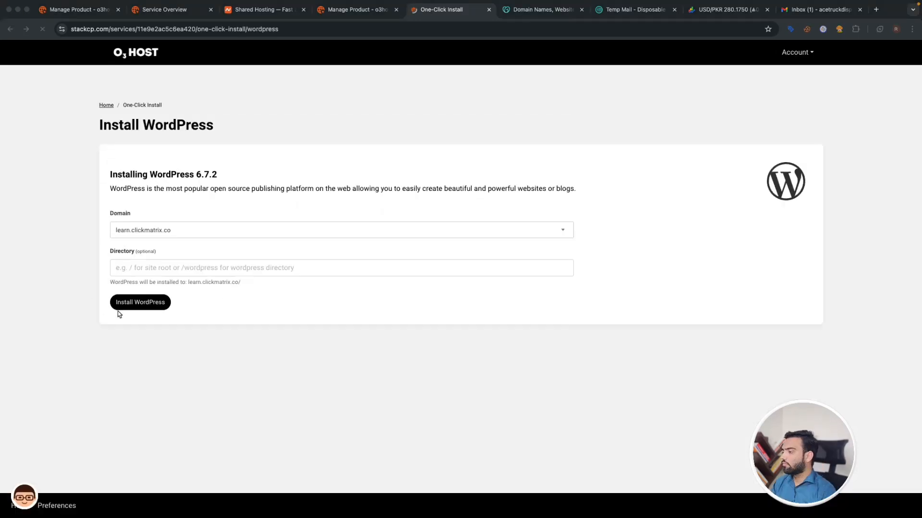
{"action": "left_click", "coordinate": [149, 308]}
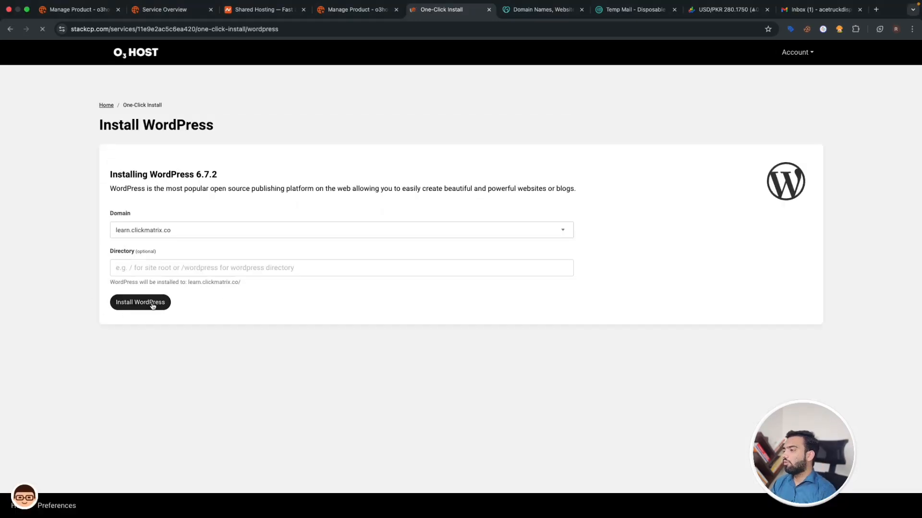
{"action": "left_click", "coordinate": [149, 307]}
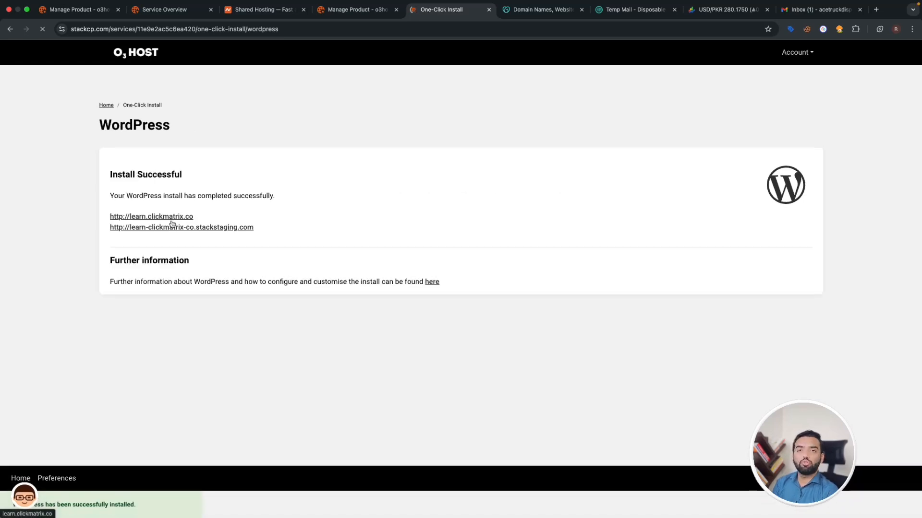
{"action": "left_click", "coordinate": [141, 220]}
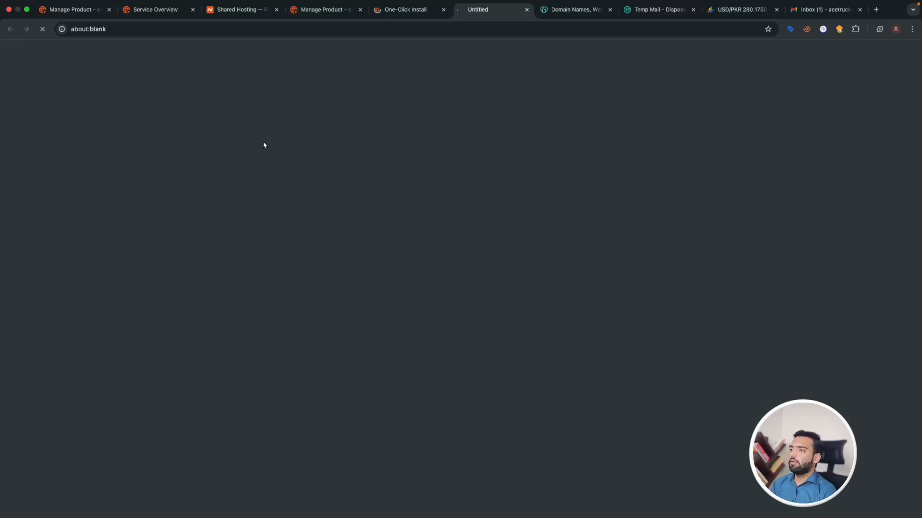
- Continue setup in English (United States) and enter the site title 'Nexa PPC Google Ads Course'
{"action": "left_click", "coordinate": [609, 10]}
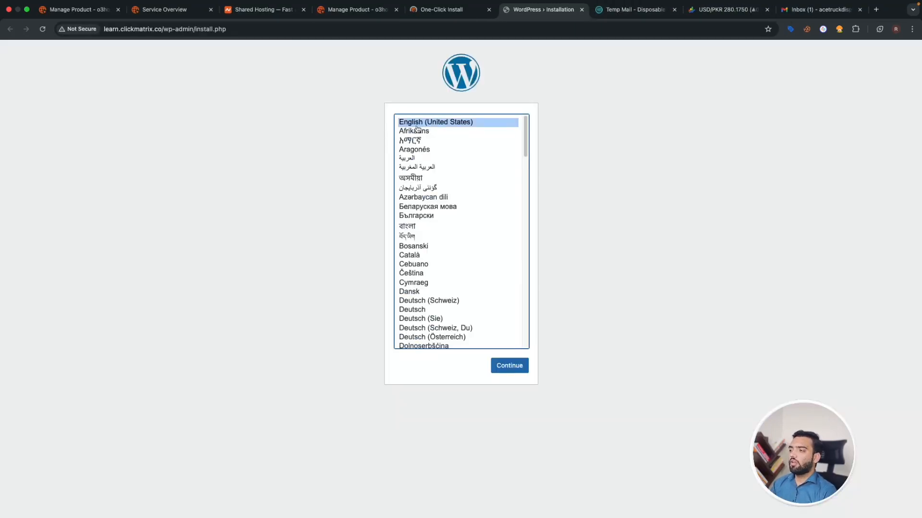
{"action": "left_click", "coordinate": [510, 367]}
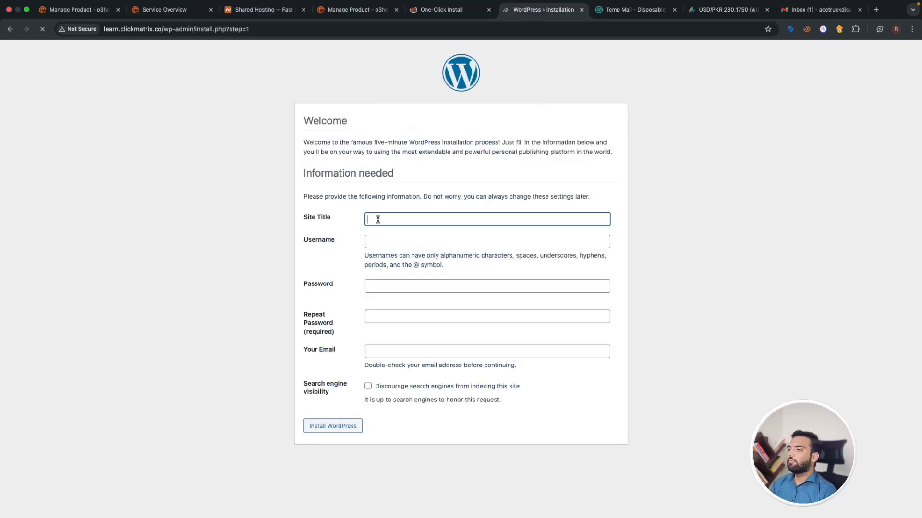
{"action": "left_click", "coordinate": [374, 219]}
{"action": "left_click", "coordinate": [545, 199]}
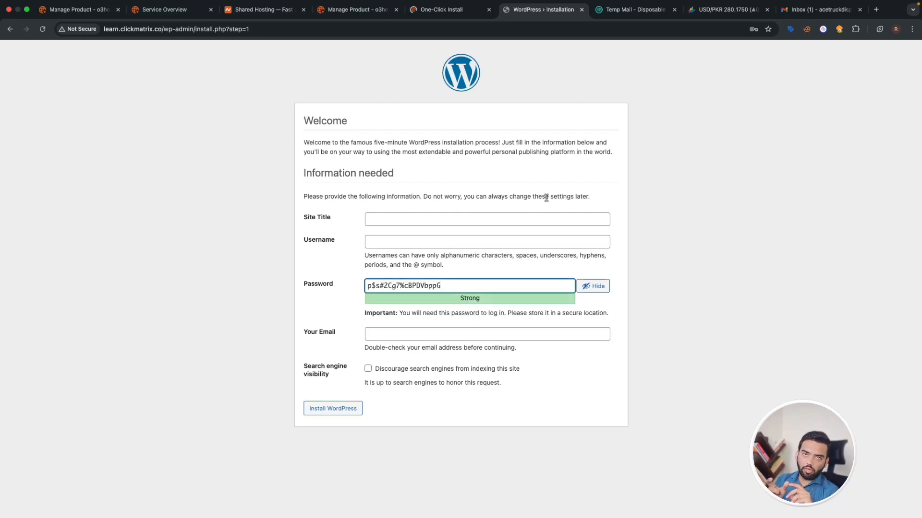
{"action": "left_click", "coordinate": [546, 215]}
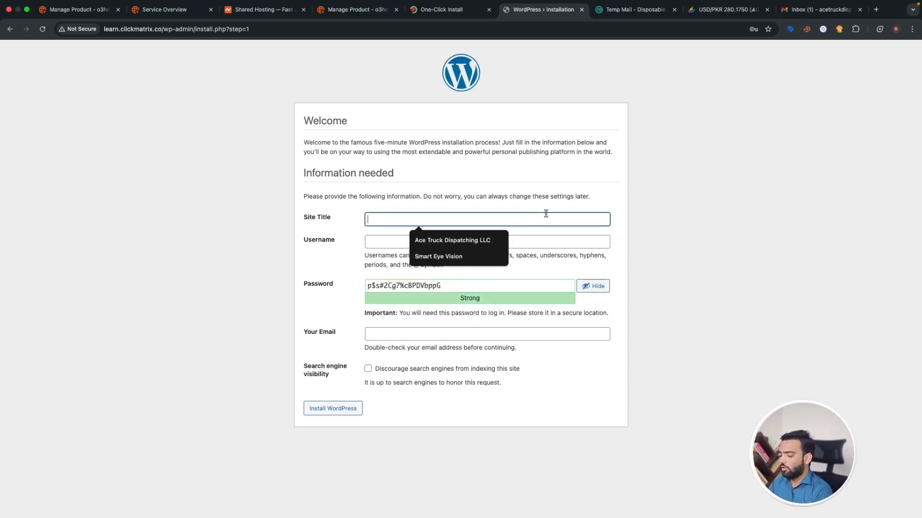
{"action": "type", "text": "Nexa PPC"}
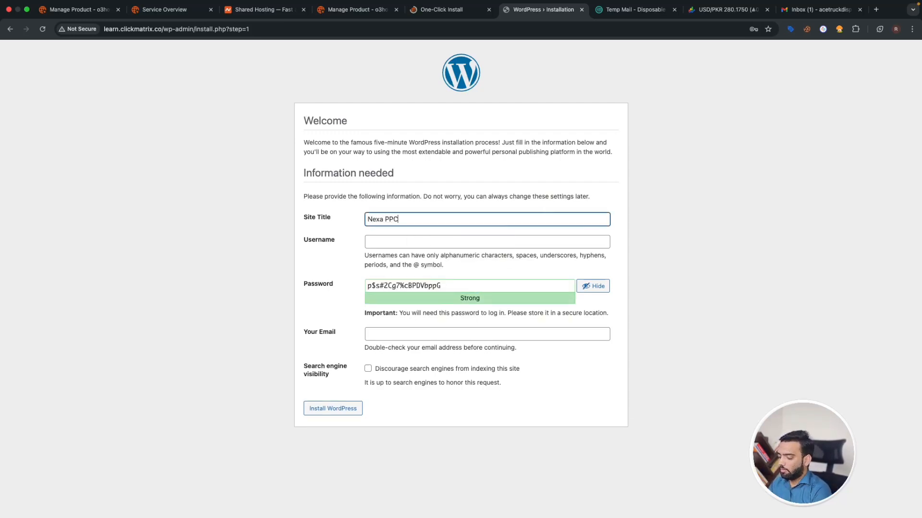
{"action": "type", "text": " Google Ads Course"}
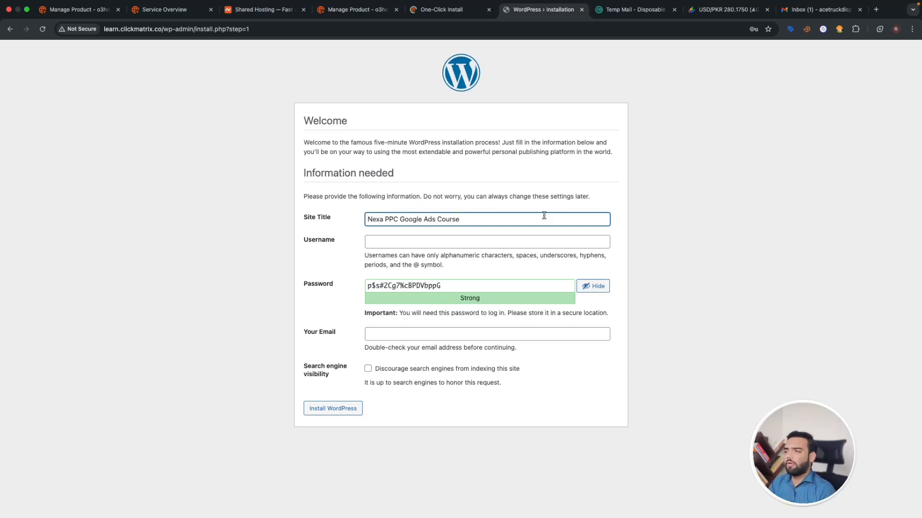
- Accept the suggested admin username and set a custom password, confirming use of a weak password
{"action": "left_click", "coordinate": [431, 243]}
{"action": "left_click", "coordinate": [430, 263]}
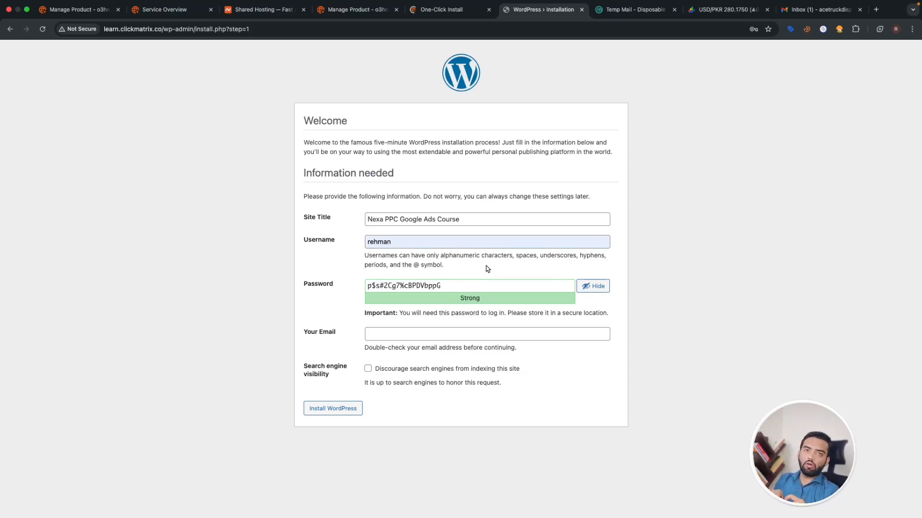
{"action": "left_click", "coordinate": [420, 241]}
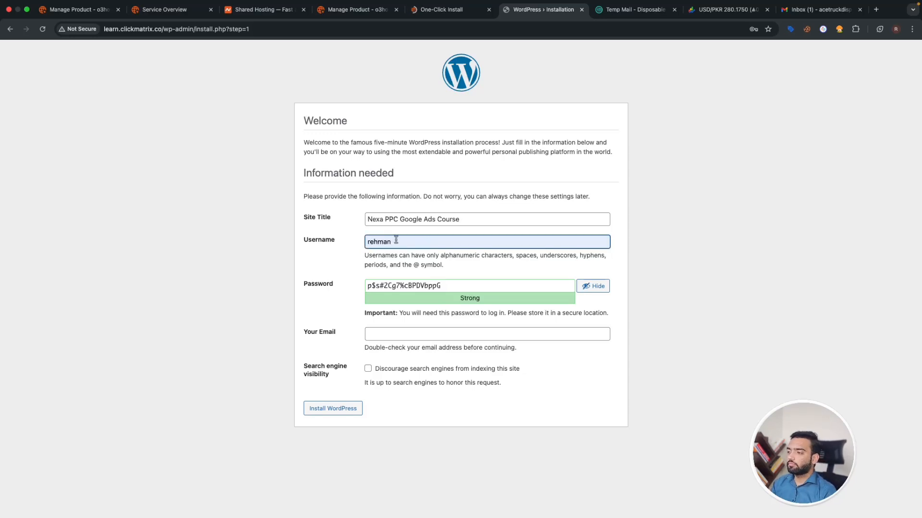
{"action": "left_click_drag", "start_coordinate": [395, 240], "coordinate": [340, 247]}
{"action": "double_click", "coordinate": [451, 289]}
{"action": "left_click", "coordinate": [606, 289]}
{"action": "double_click", "coordinate": [512, 287]}
{"action": "type", "text": "reh"}
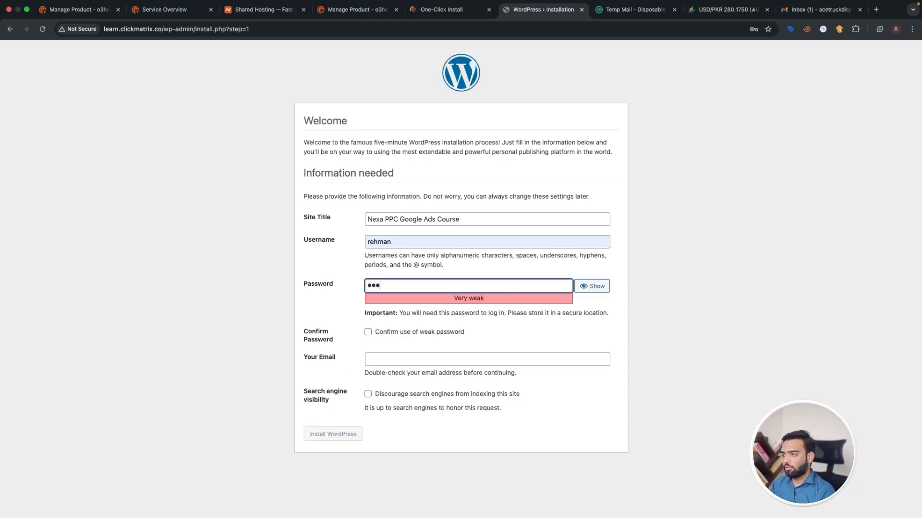
{"action": "type", "text": "•••••"}
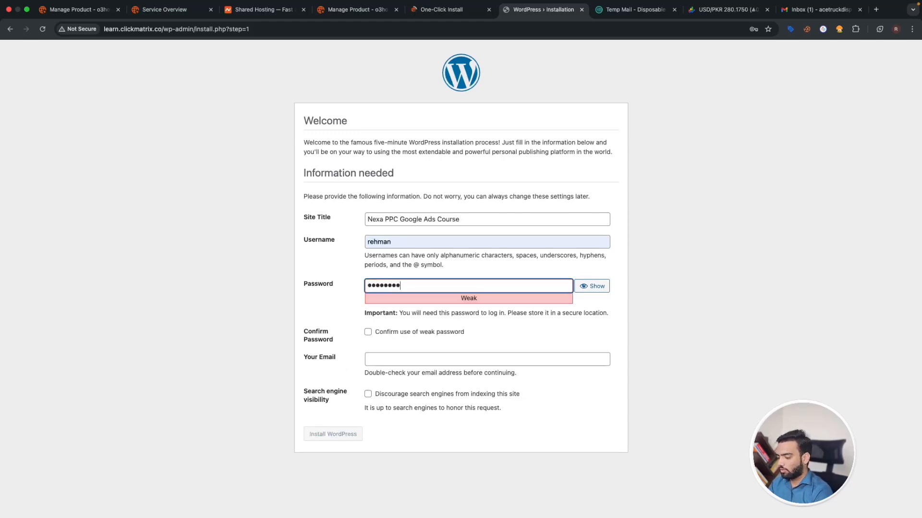
{"action": "left_click", "coordinate": [369, 332]}
- Paste a temporary email address, discourage search engine indexing, and submit the installation
{"action": "left_click", "coordinate": [380, 357]}
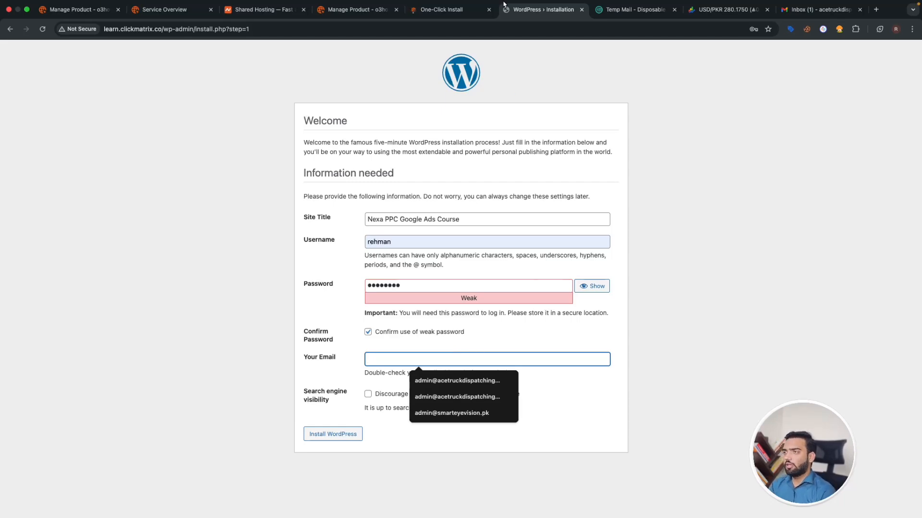
{"action": "left_click", "coordinate": [629, 10]}
{"action": "left_click", "coordinate": [548, 129]}
{"action": "left_click", "coordinate": [542, 10]}
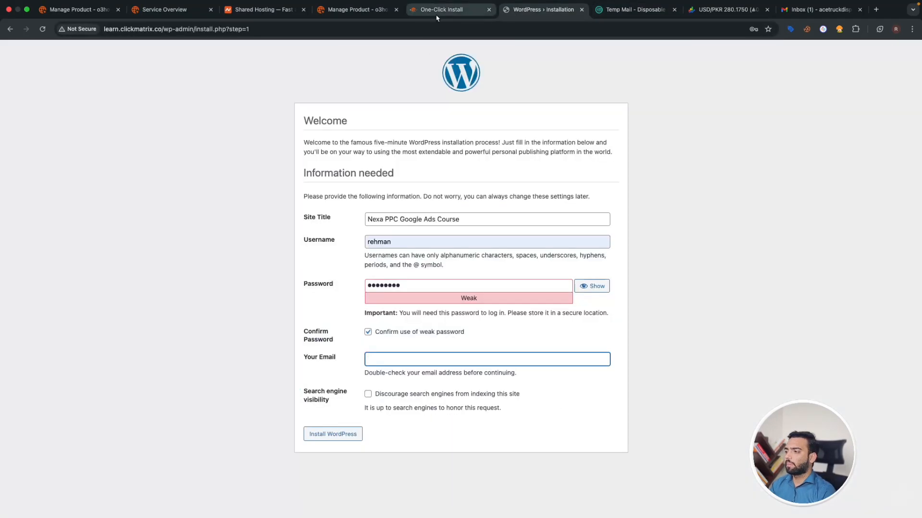
{"action": "key", "text": "super+v"}
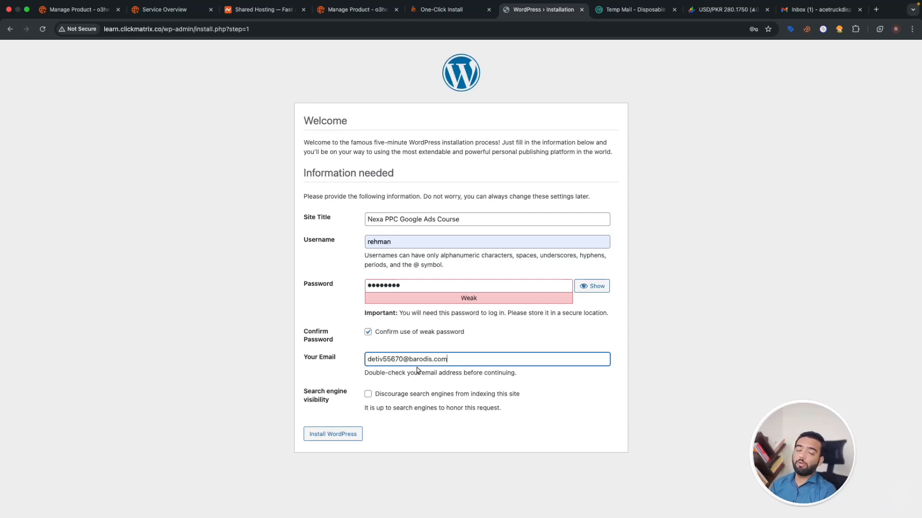
{"action": "left_click_drag", "start_coordinate": [336, 401], "coordinate": [369, 407]}
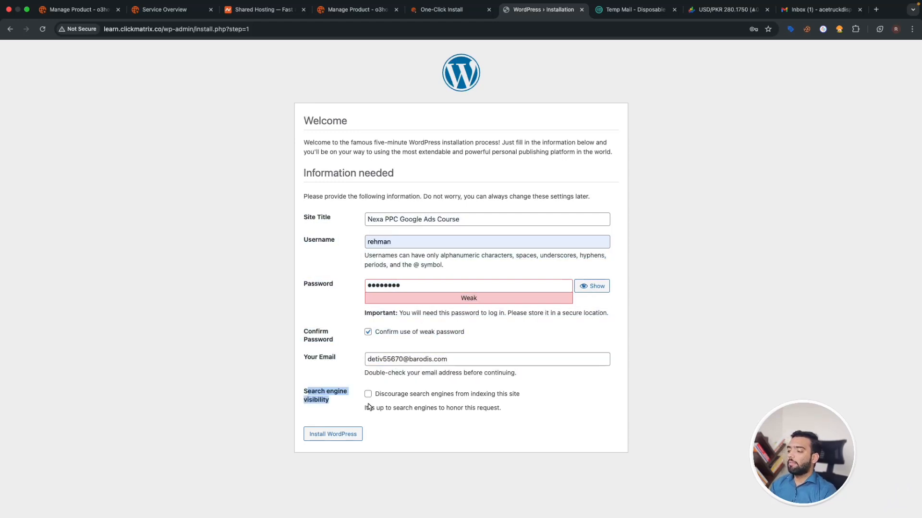
{"action": "left_click", "coordinate": [876, 9]}
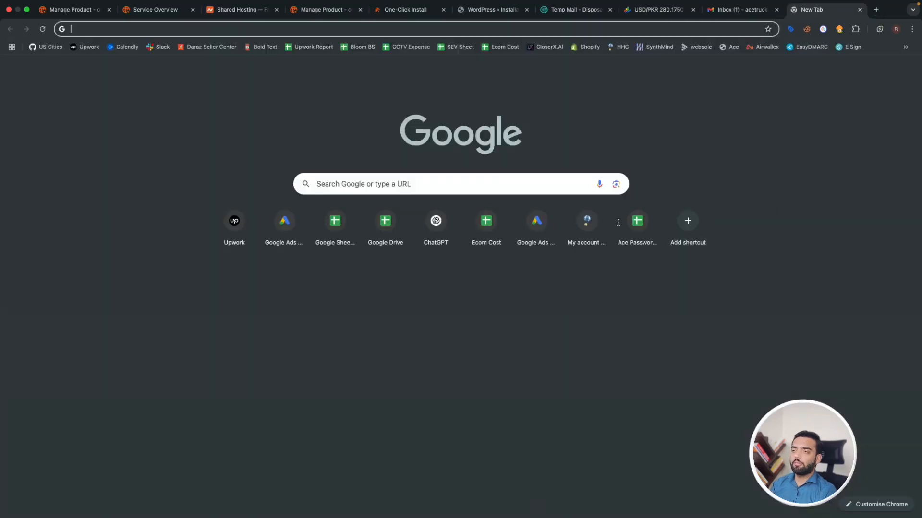
{"action": "left_click", "coordinate": [491, 15]}
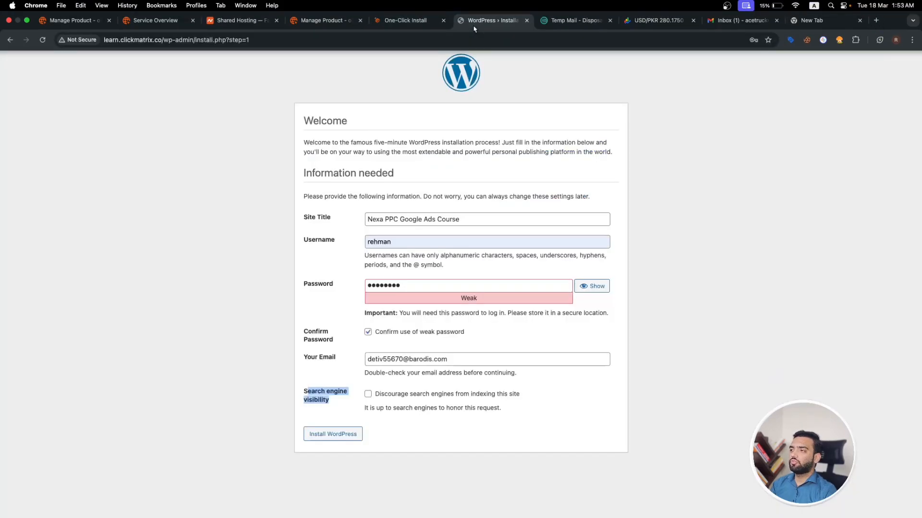
{"action": "left_click", "coordinate": [368, 395]}
{"action": "left_click", "coordinate": [336, 416]}
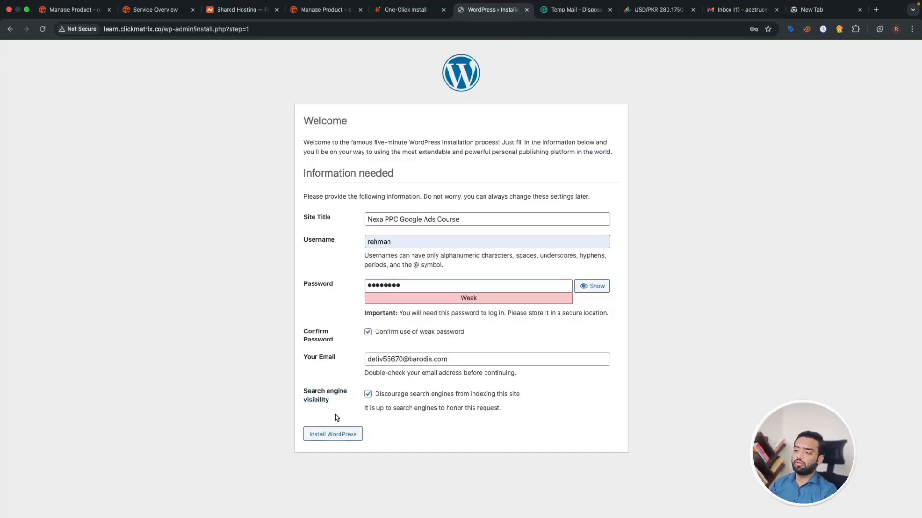
{"action": "left_click", "coordinate": [337, 434]}
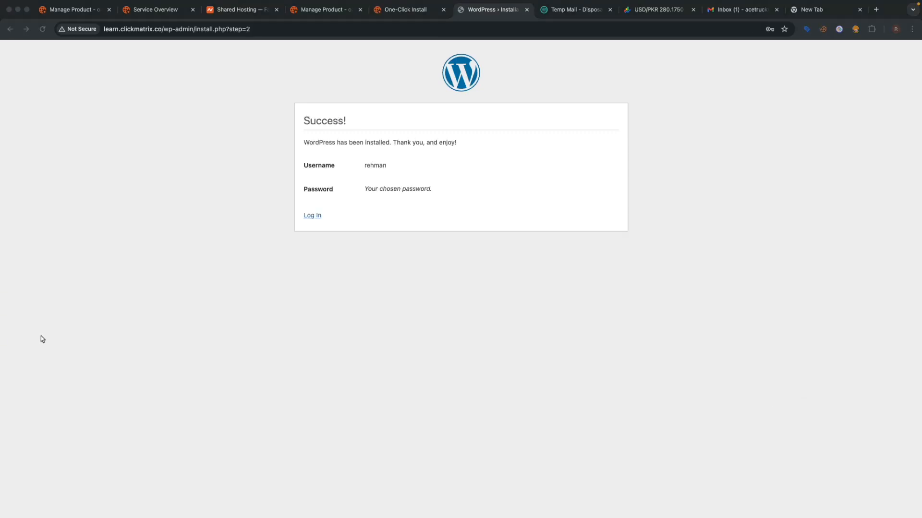
- Go to the login page, then load the learn.clickmatrix.co front page in a new tab
{"action": "left_click", "coordinate": [311, 220]}
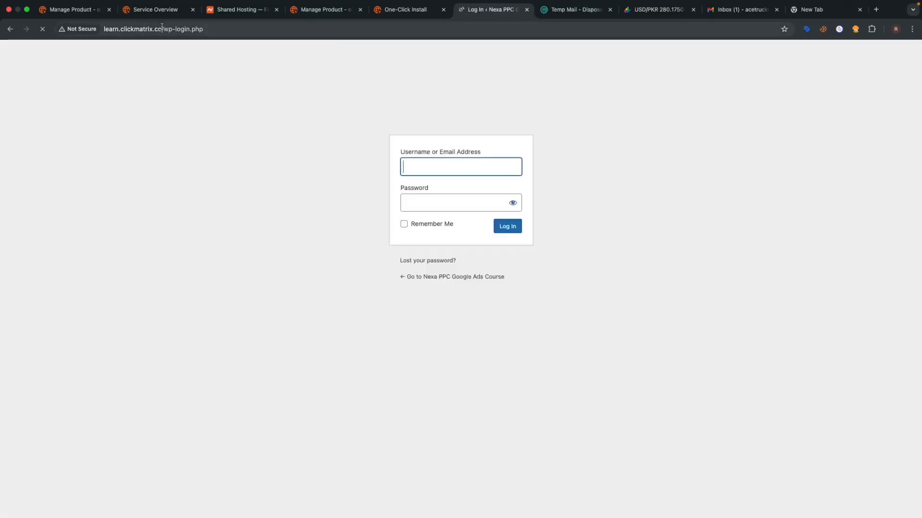
{"action": "left_click_drag", "start_coordinate": [163, 25], "coordinate": [105, 33]}
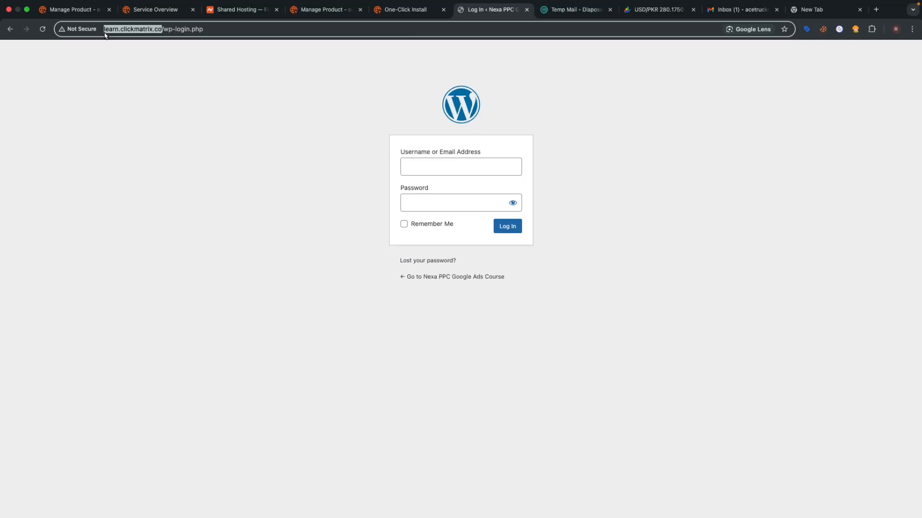
{"action": "key", "text": "ctrl+c"}
{"action": "key", "text": "ctrl+t"}
{"action": "key", "text": "ctrl+v"}
{"action": "key", "text": "Return"}
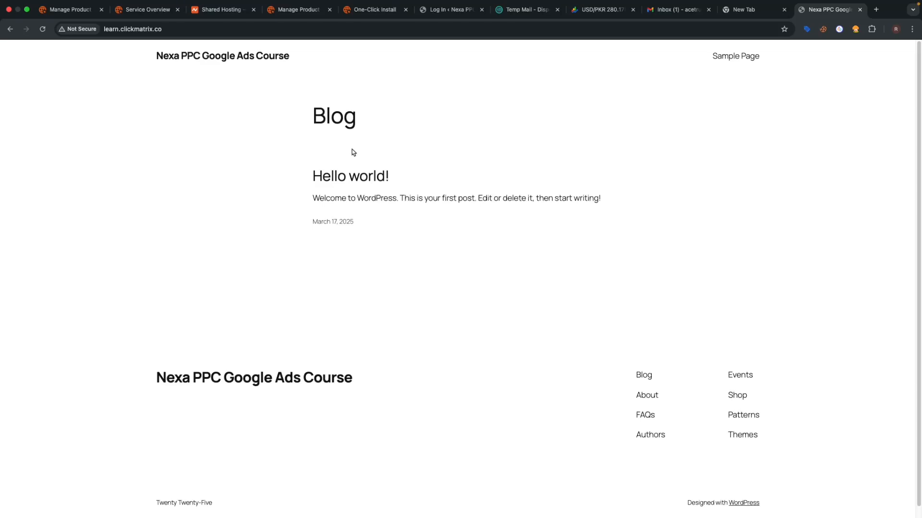
- Append /wp-admin to the site address to reach the admin login
{"action": "left_click", "coordinate": [452, 11]}
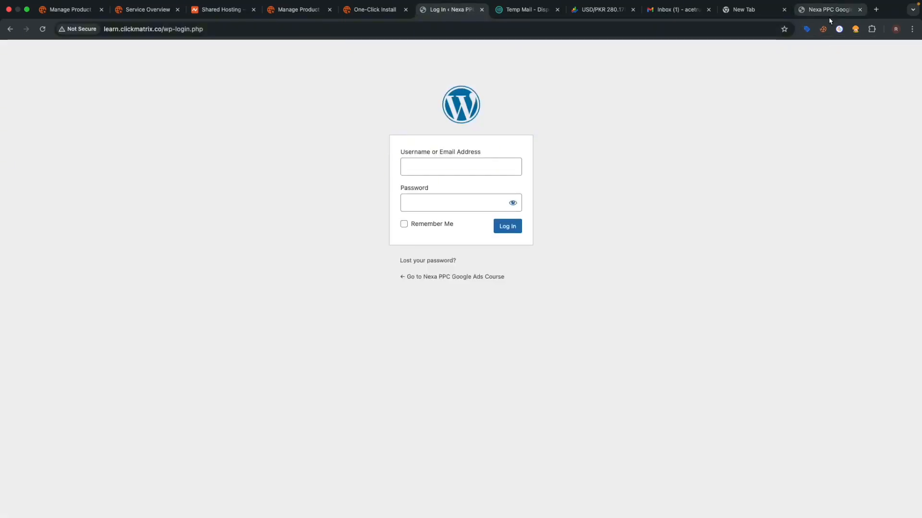
{"action": "left_click", "coordinate": [829, 15]}
{"action": "left_click", "coordinate": [236, 31]}
{"action": "left_click", "coordinate": [235, 34]}
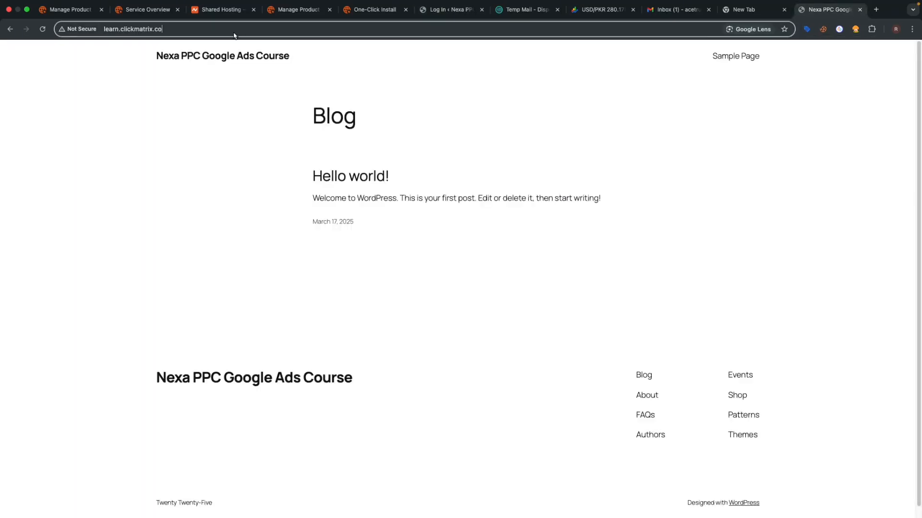
{"action": "type", "text": "/wp"}
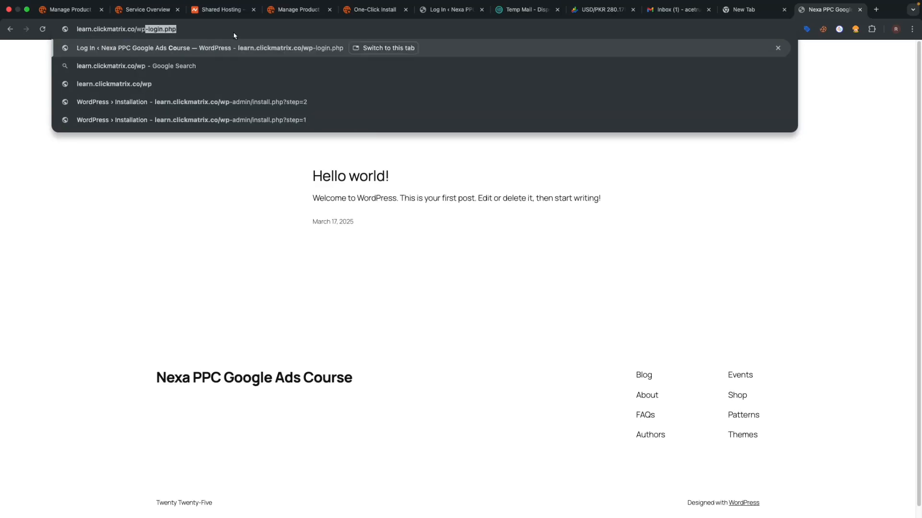
{"action": "type", "text": "-admin"}
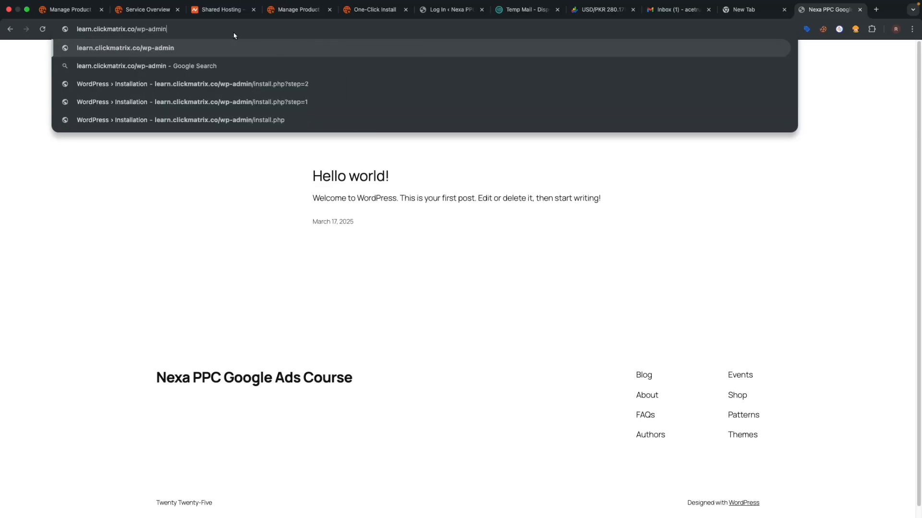
{"action": "key", "text": "Return"}
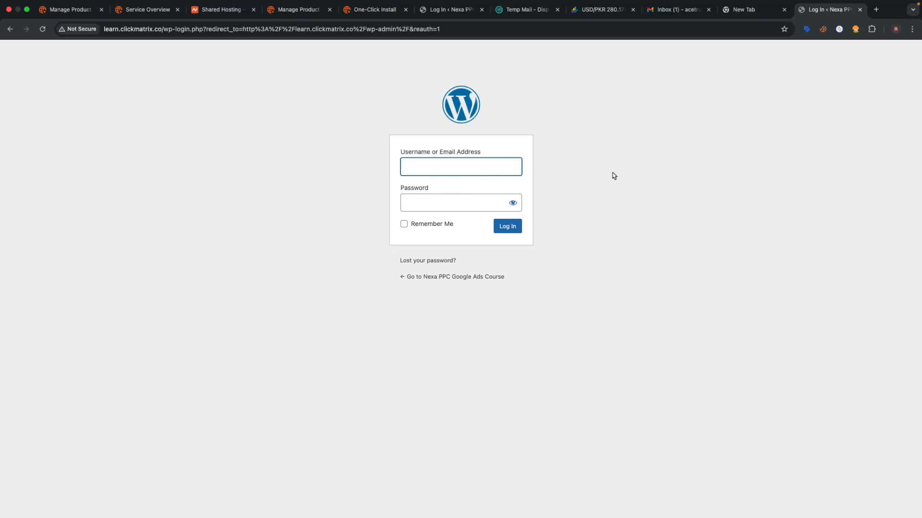
- Log in to the WordPress admin with the saved username and its password
{"action": "left_click", "coordinate": [439, 176]}
{"action": "left_click", "coordinate": [456, 190]}
{"action": "type", "text": "********"}
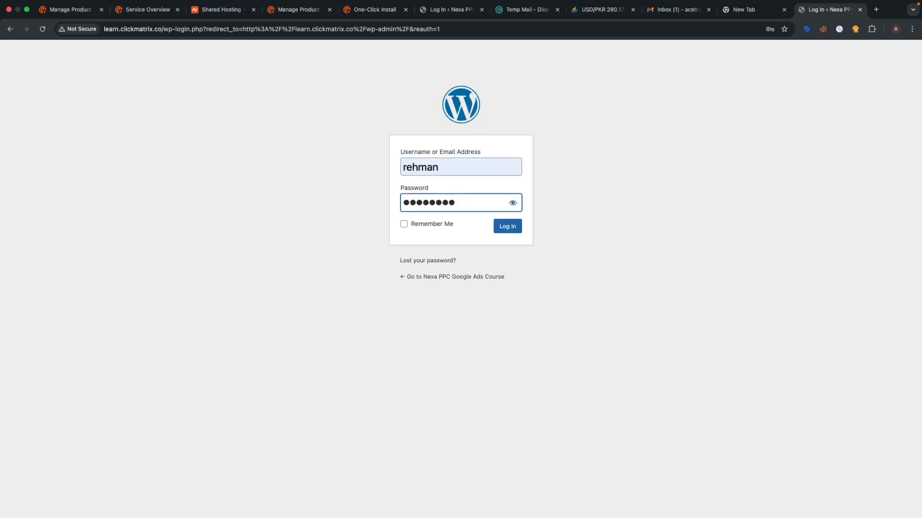
{"action": "left_click", "coordinate": [508, 230]}
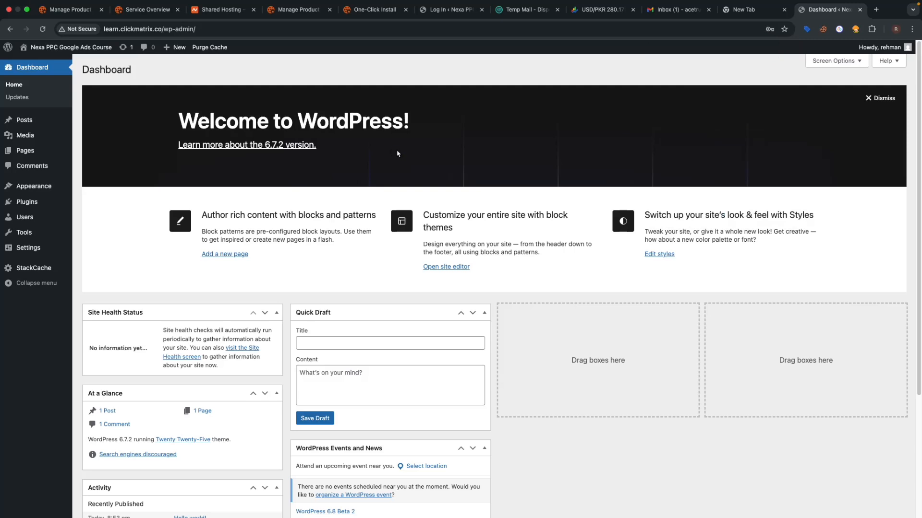
- Dismiss the welcome panel and save the permalink structure as Post name
{"action": "left_click", "coordinate": [891, 98]}
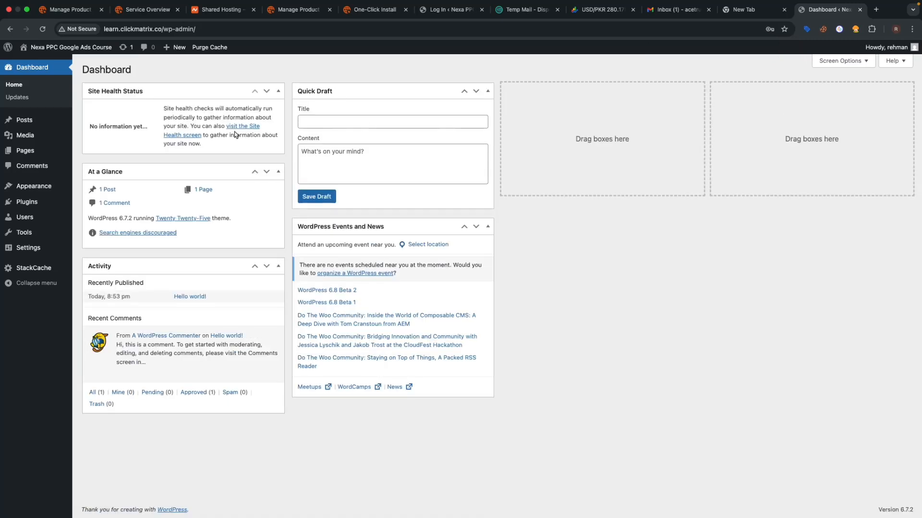
{"action": "left_click", "coordinate": [54, 249]}
{"action": "left_click", "coordinate": [121, 315]}
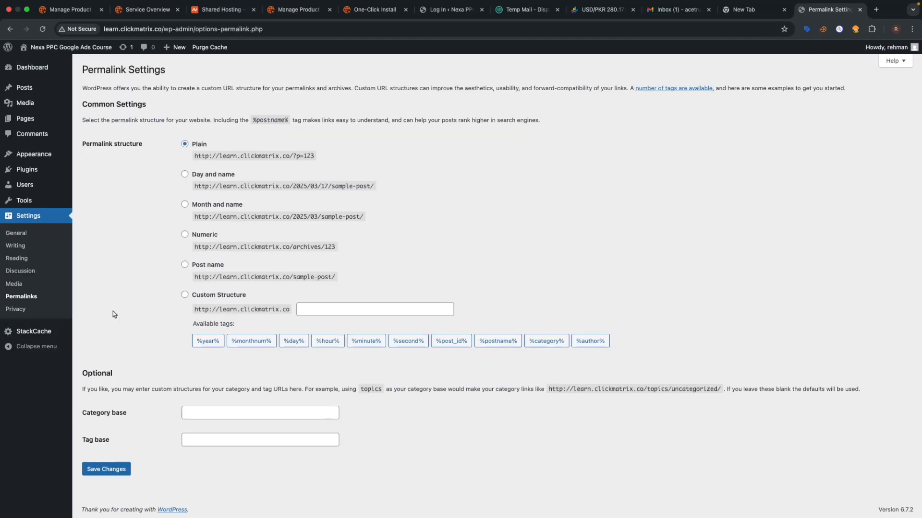
{"action": "left_click", "coordinate": [185, 265]}
{"action": "left_click", "coordinate": [121, 475]}
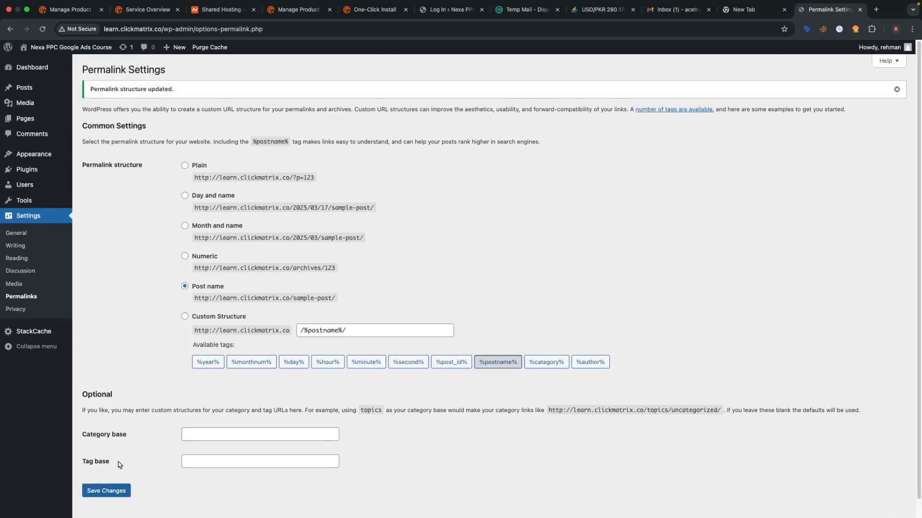
- Install the Astra theme from Add New Theme and activate it
{"action": "mouse_move", "coordinate": [50, 157]}
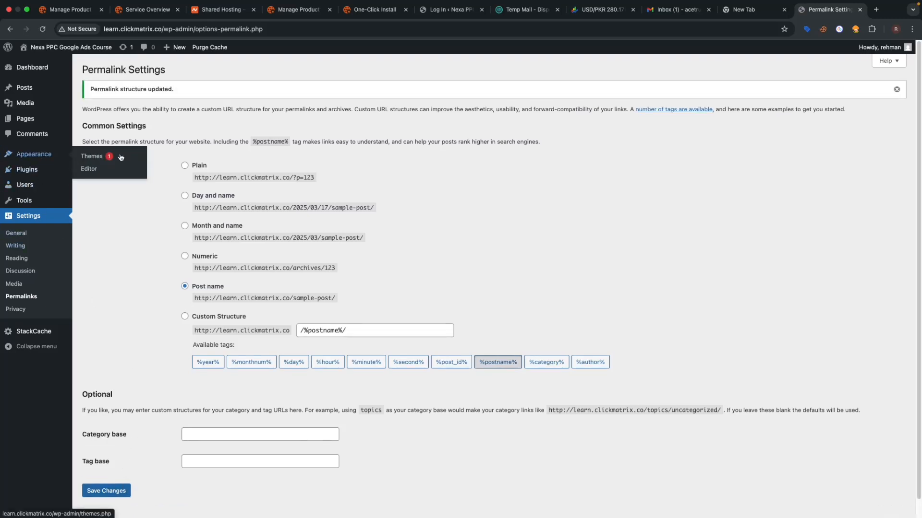
{"action": "left_click", "coordinate": [97, 159]}
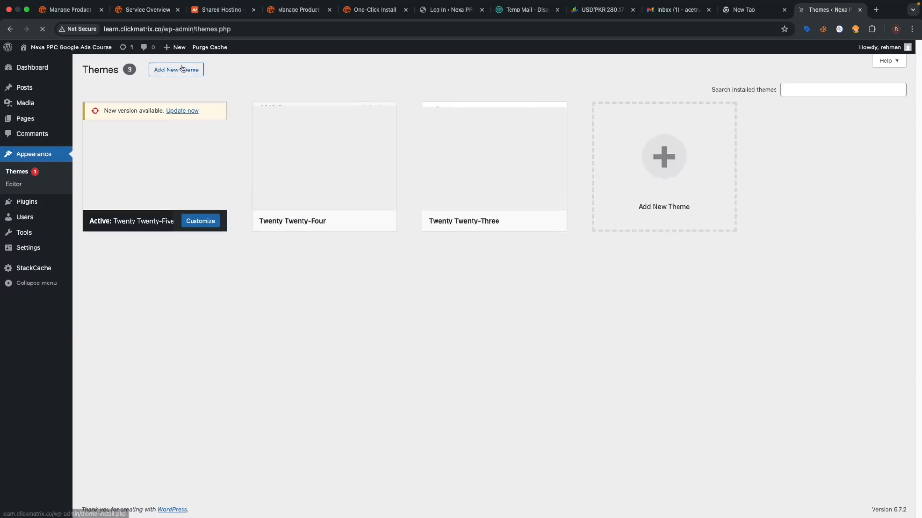
{"action": "left_click", "coordinate": [182, 69]}
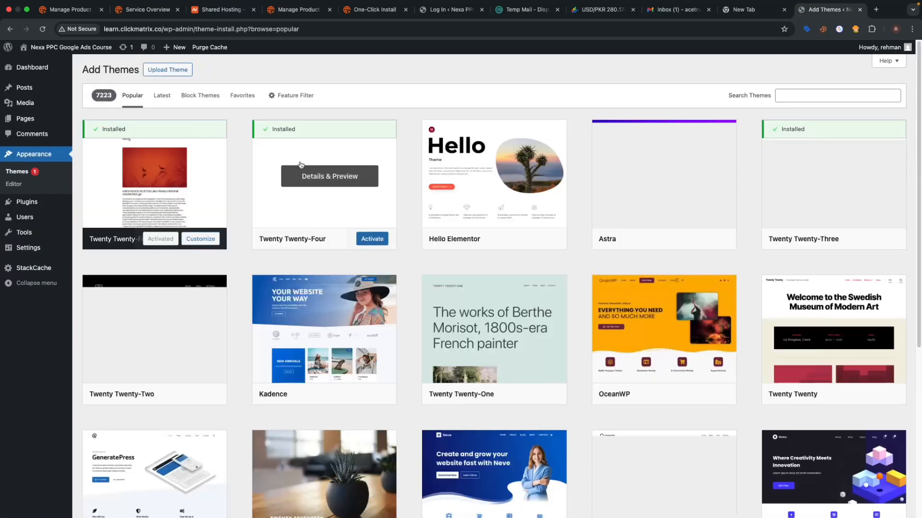
{"action": "left_click", "coordinate": [684, 245]}
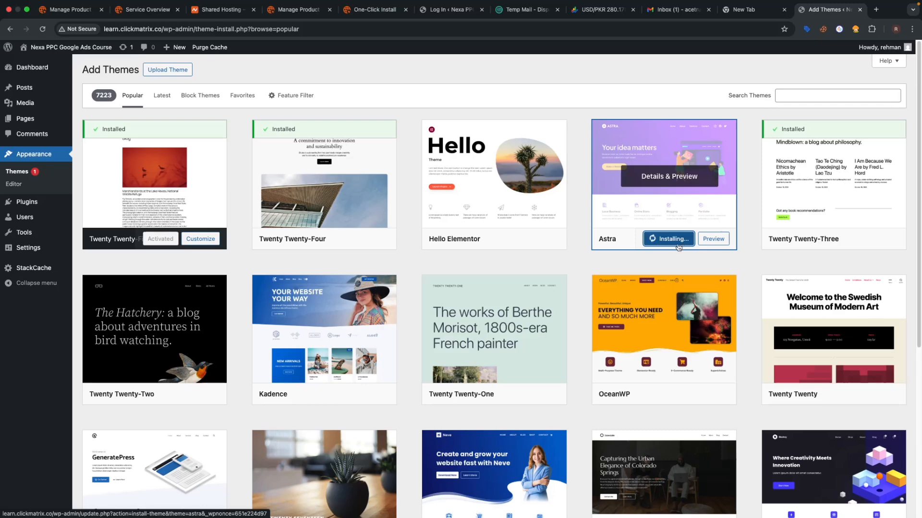
{"action": "left_click", "coordinate": [661, 243]}
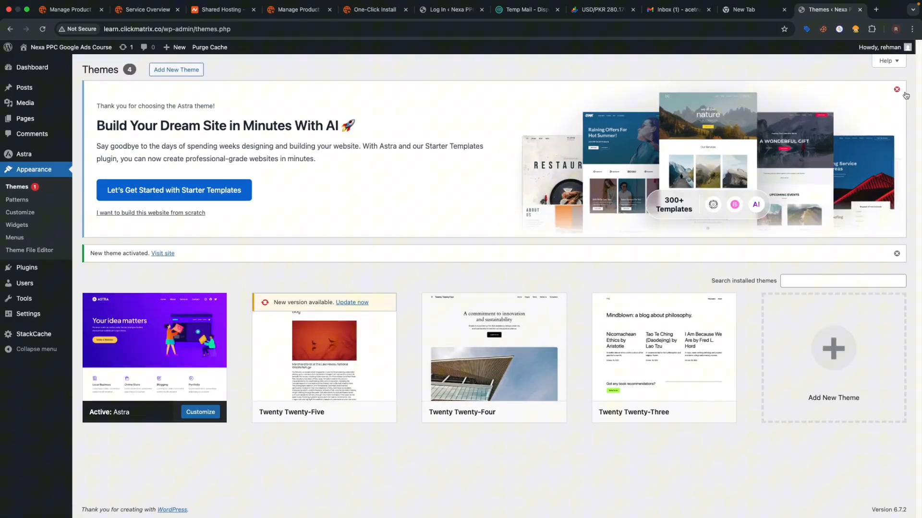
- Dismiss the Astra welcome and theme-activated notices and open Plugins > Installed Plugins
{"action": "left_click", "coordinate": [900, 93]}
{"action": "left_click", "coordinate": [898, 90]}
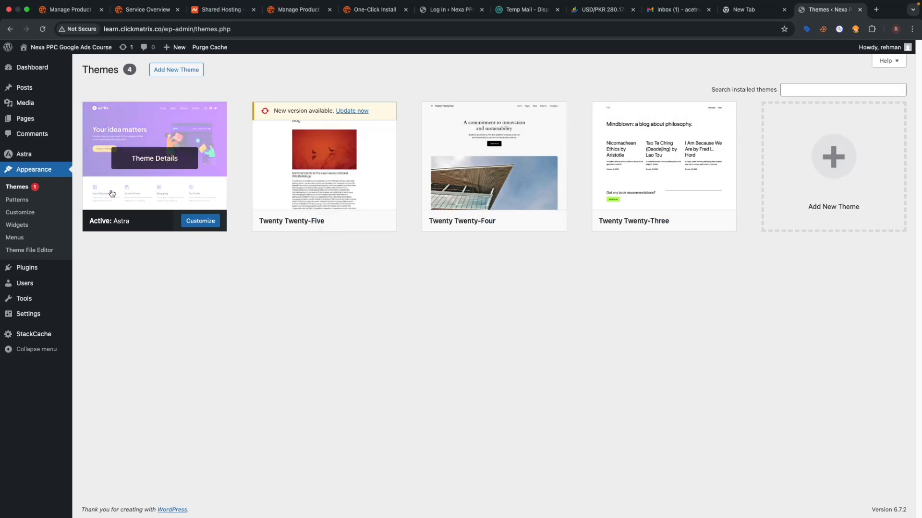
{"action": "mouse_move", "coordinate": [19, 269]}
{"action": "left_click", "coordinate": [99, 270]}
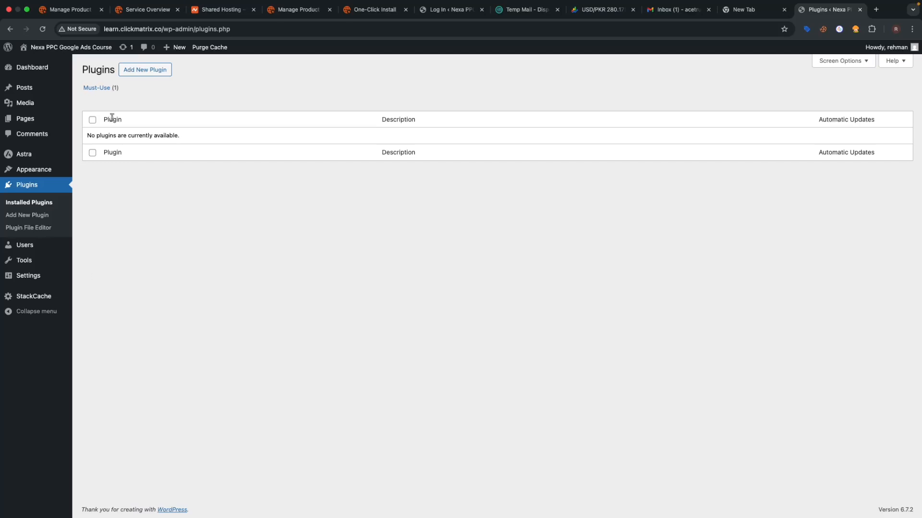
- Search plugins for 'elementor' and install both Elementor Website Builder and Starter Templates from the results
{"action": "left_click", "coordinate": [145, 73]}
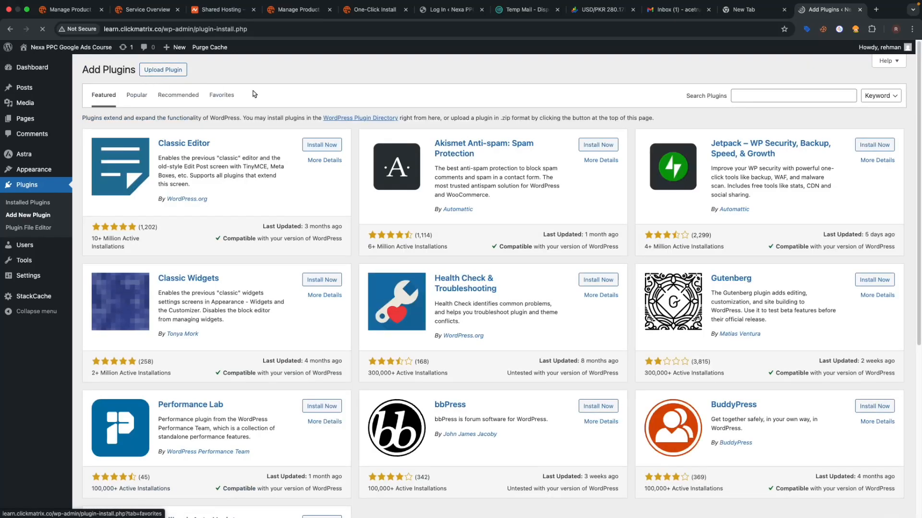
{"action": "left_click", "coordinate": [763, 98]}
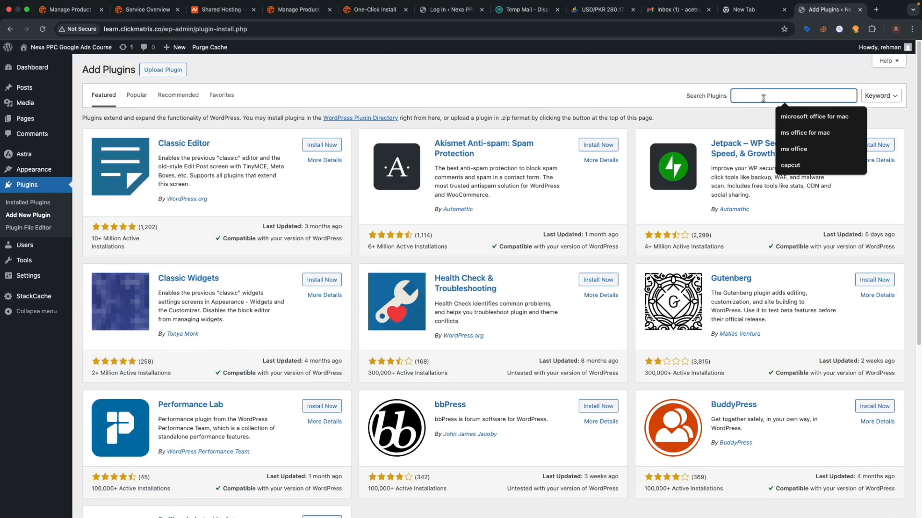
{"action": "type", "text": "elem"}
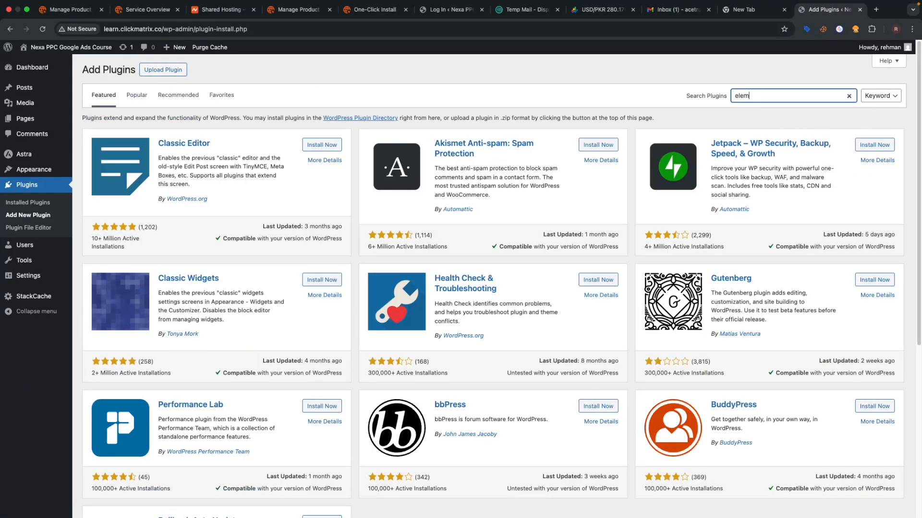
{"action": "type", "text": "entor"}
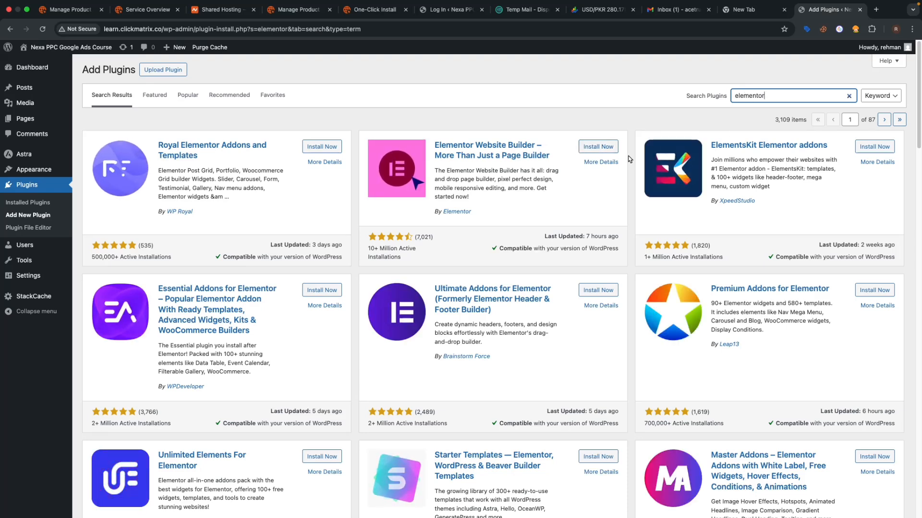
{"action": "left_click", "coordinate": [598, 147]}
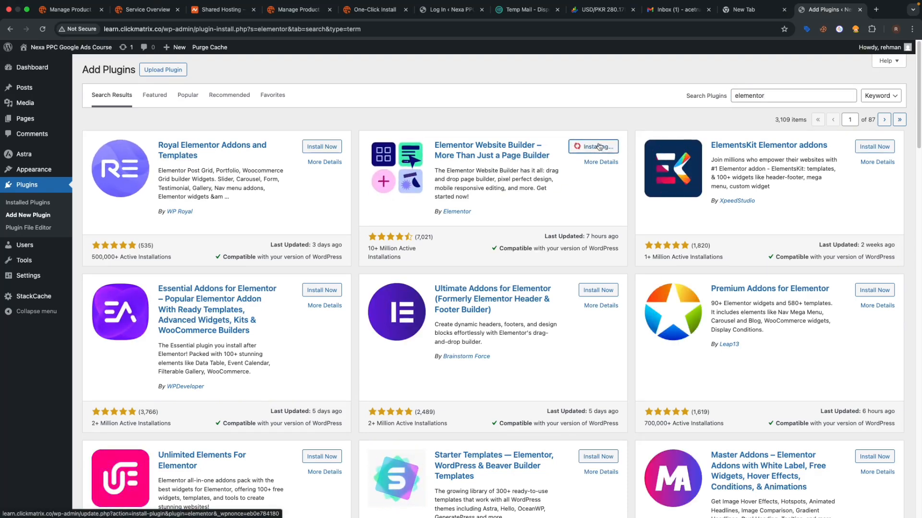
{"action": "scroll", "coordinate": [447, 400], "scroll_direction": "down", "scroll_amount": 3}
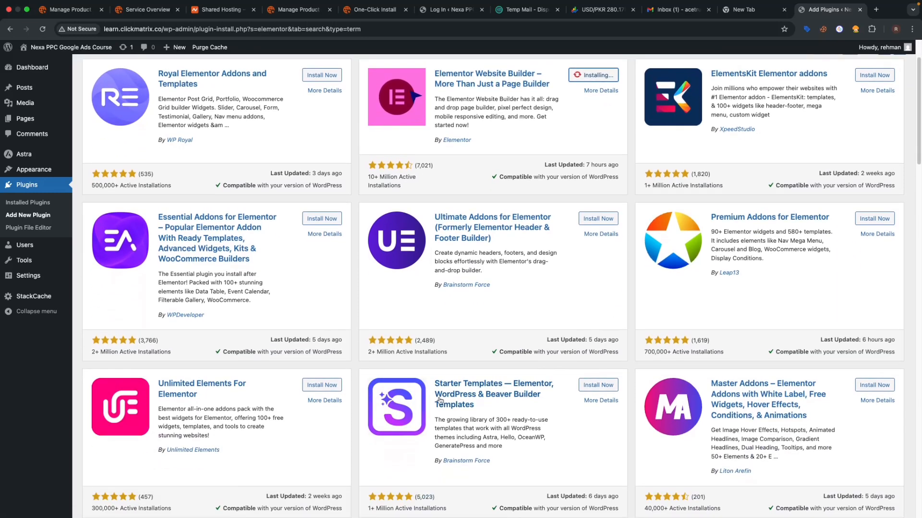
{"action": "left_click", "coordinate": [597, 386]}
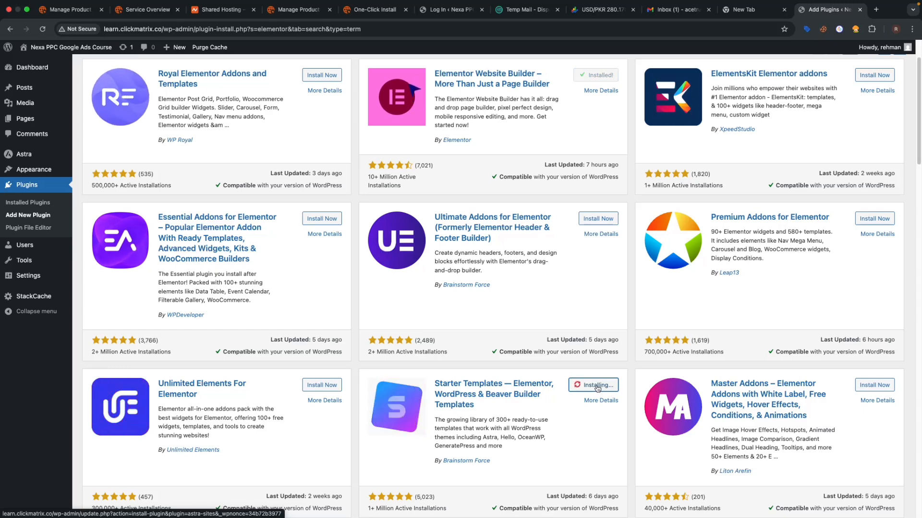
{"action": "scroll", "coordinate": [603, 279], "scroll_direction": "up", "scroll_amount": 1}
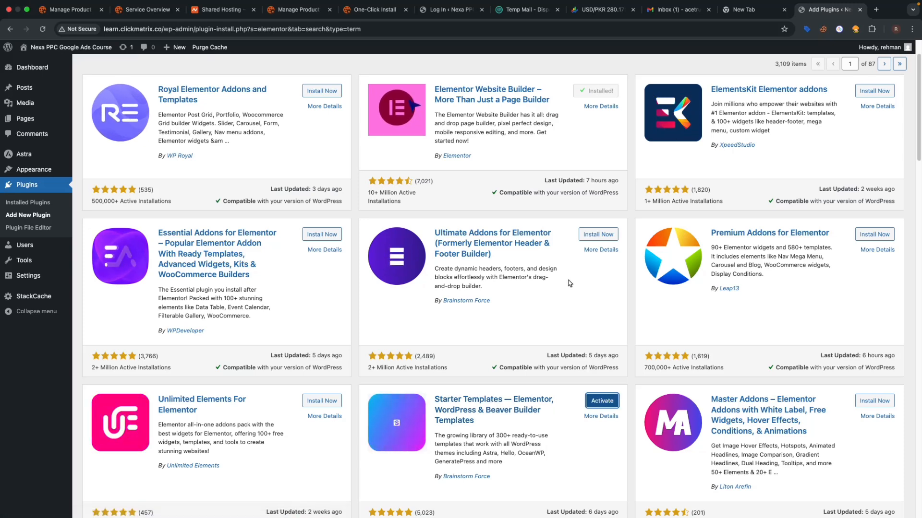
{"action": "scroll", "coordinate": [538, 297], "scroll_direction": "up", "scroll_amount": 1}
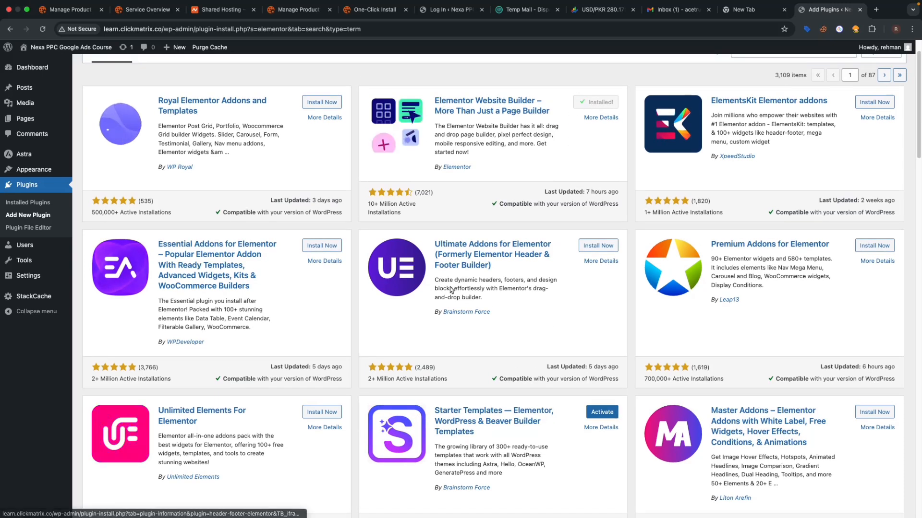
- Activate Elementor and then Starter Templates from the Installed Plugins list
{"action": "left_click", "coordinate": [28, 202]}
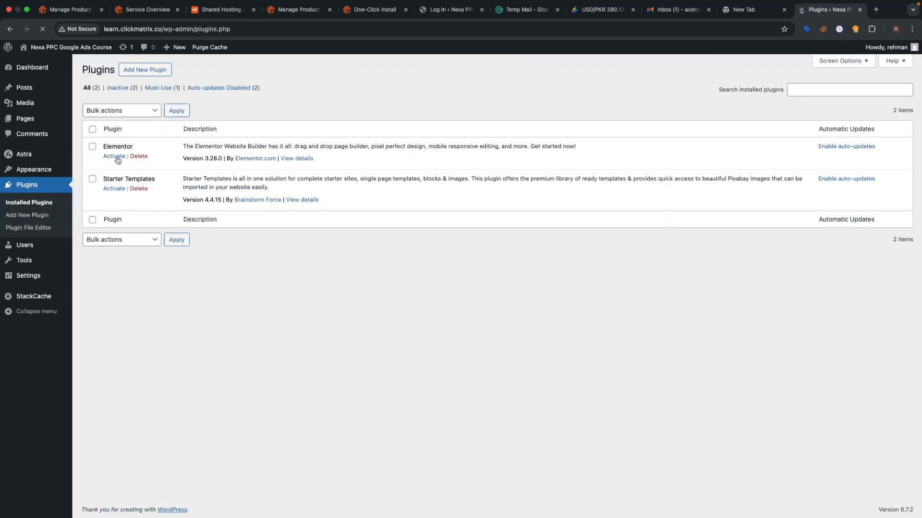
{"action": "left_click", "coordinate": [116, 158]}
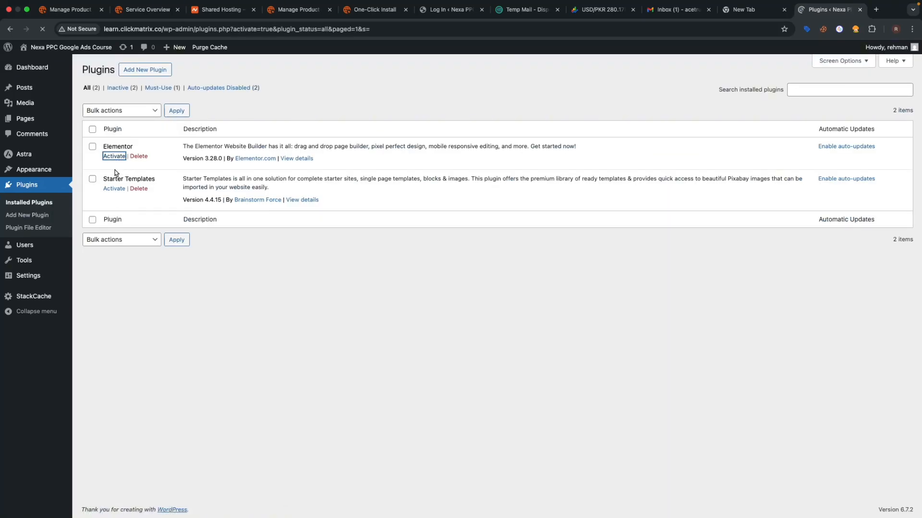
{"action": "left_click", "coordinate": [115, 219]}
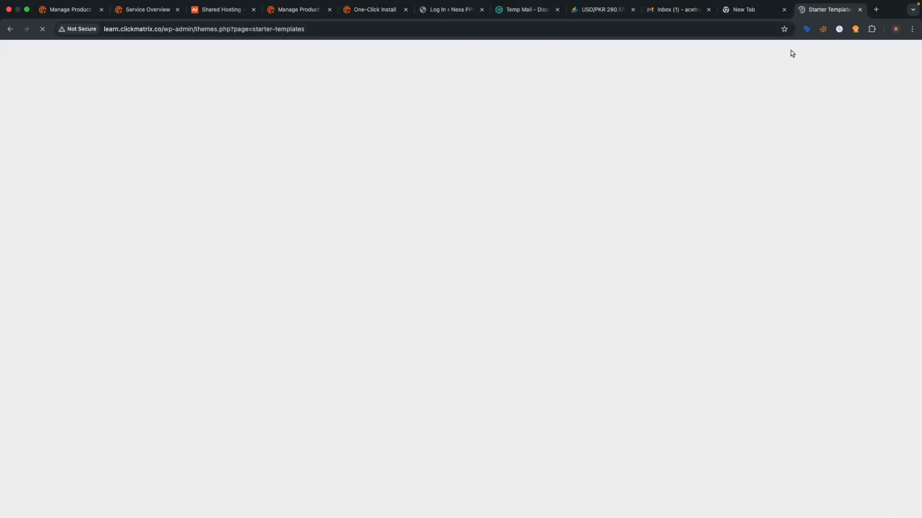
- Download the PRO Elements zip from proelements.org, then exit Starter Templates to the dashboard
{"action": "left_click", "coordinate": [876, 9]}
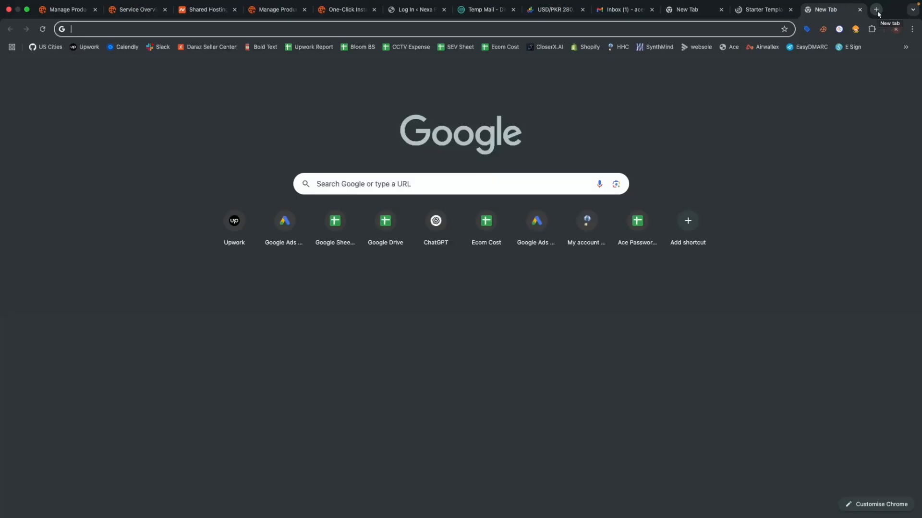
{"action": "type", "text": "r"}
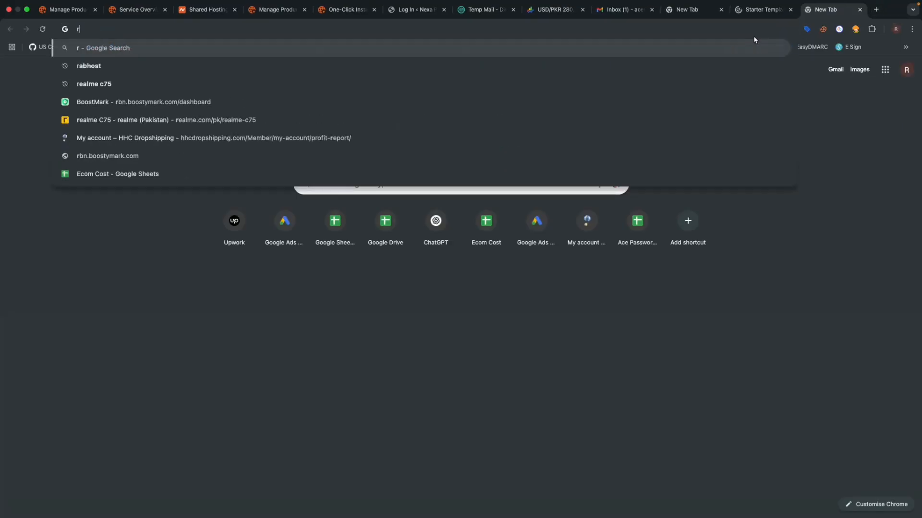
{"action": "key", "text": "BackSpace"}
{"action": "key", "text": "BackSpace"}
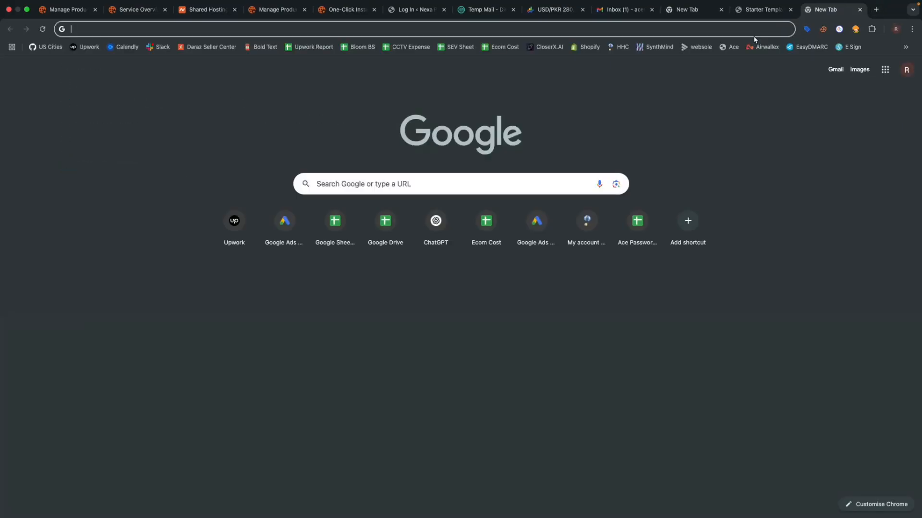
{"action": "type", "text": "proe"}
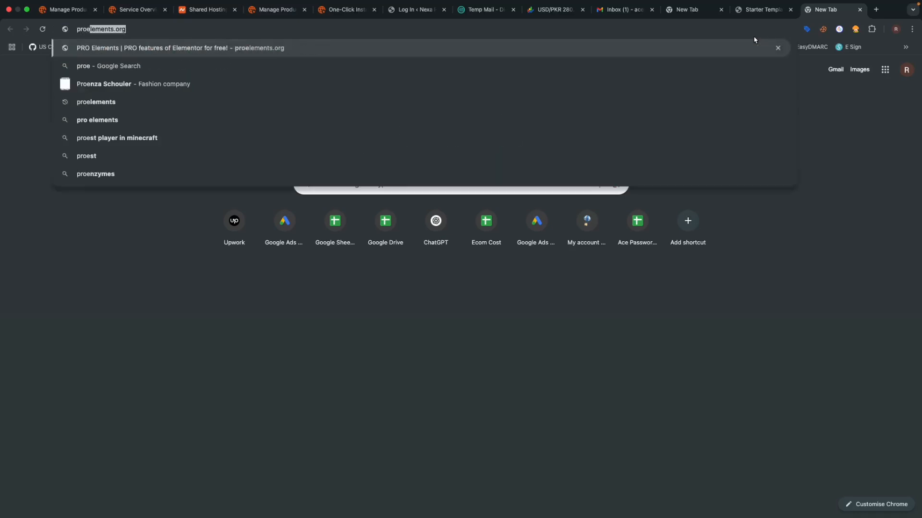
{"action": "key", "text": "Return"}
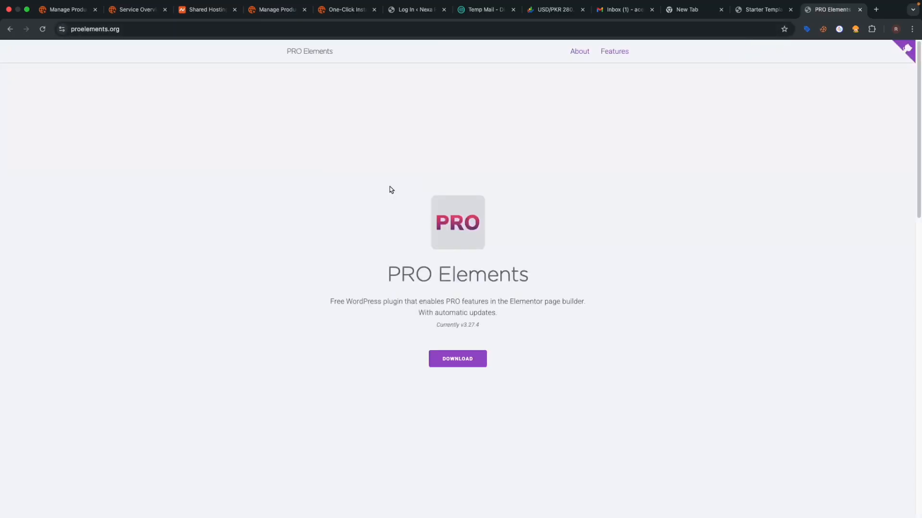
{"action": "left_click", "coordinate": [453, 366]}
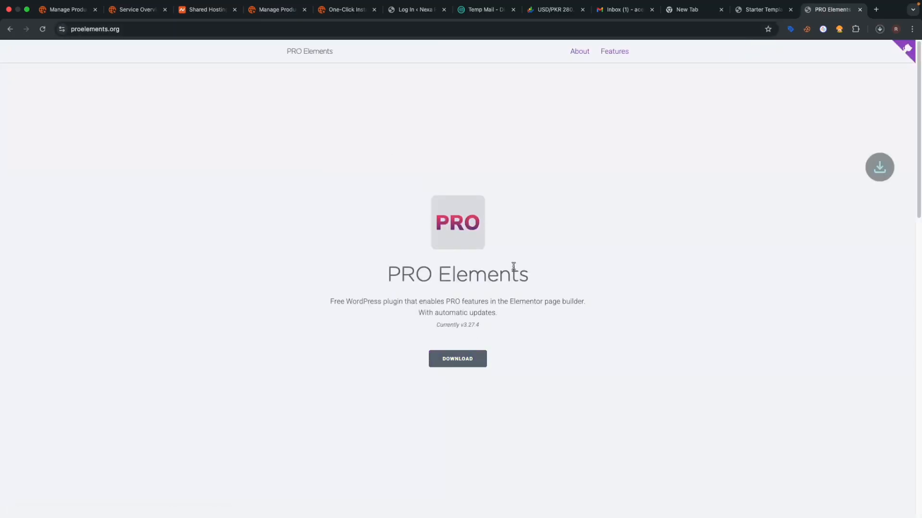
{"action": "left_click", "coordinate": [773, 14]}
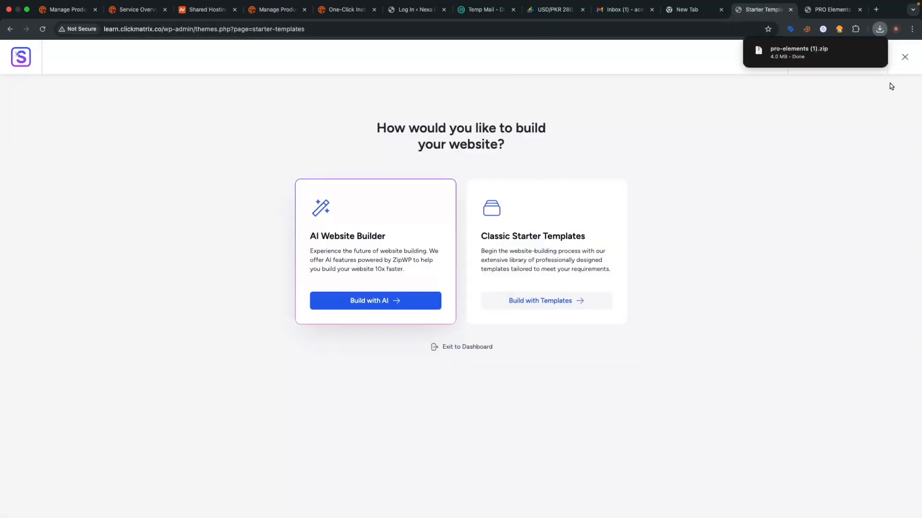
{"action": "left_click", "coordinate": [905, 58]}
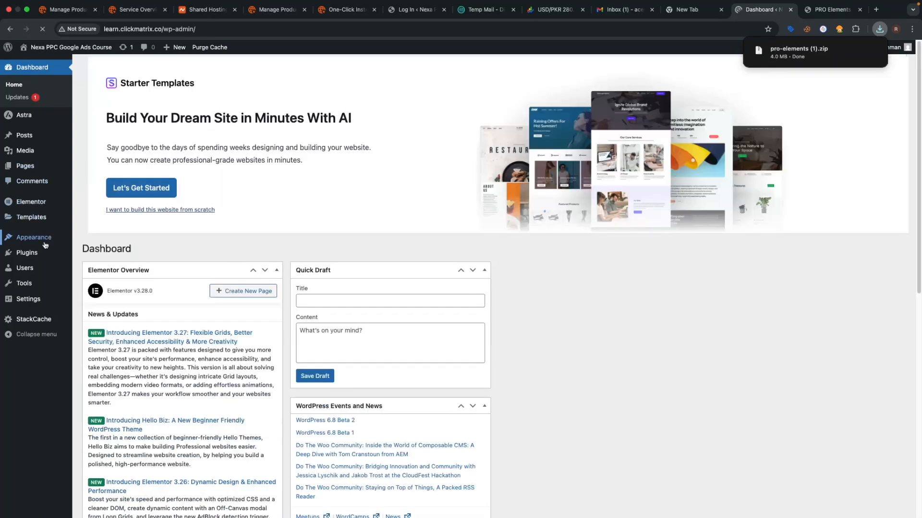
- Upload pro-elements (1).zip via Plugins > Add New Plugin > Upload Plugin and install it
{"action": "mouse_move", "coordinate": [69, 253]}
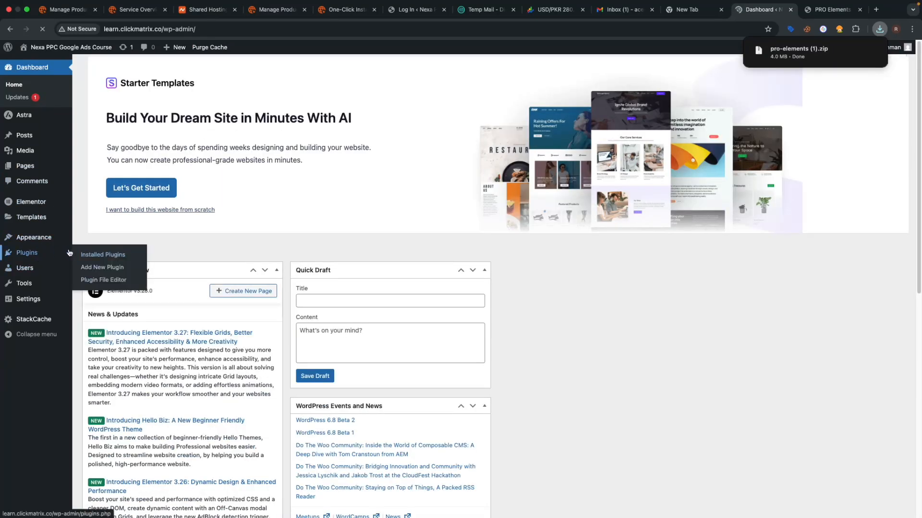
{"action": "left_click", "coordinate": [110, 256]}
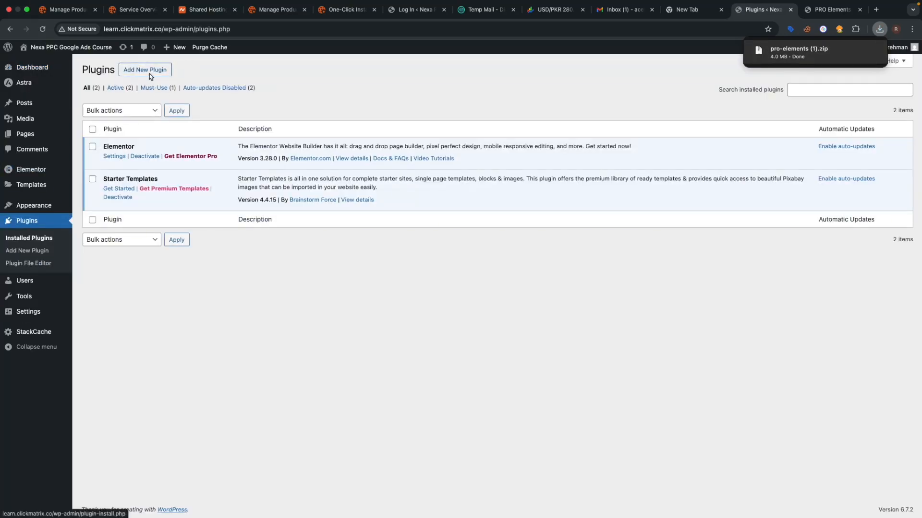
{"action": "left_click", "coordinate": [149, 73]}
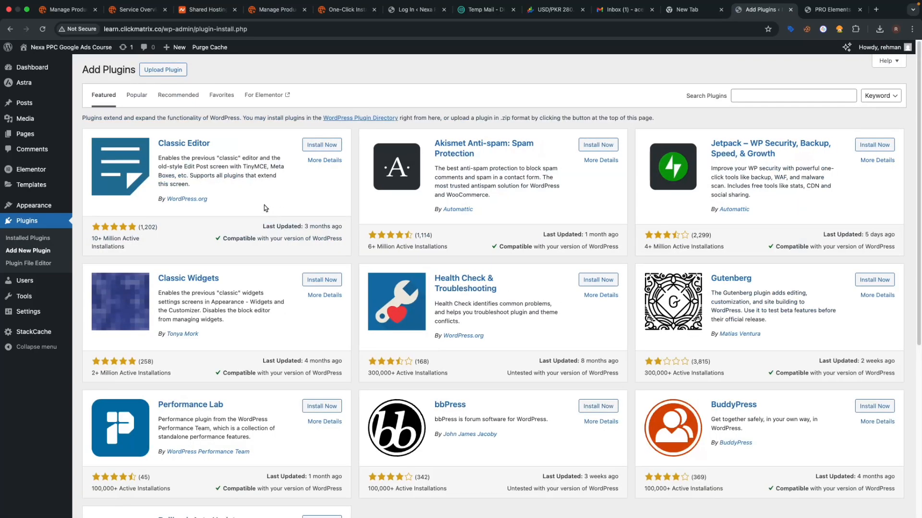
{"action": "left_click", "coordinate": [166, 70]}
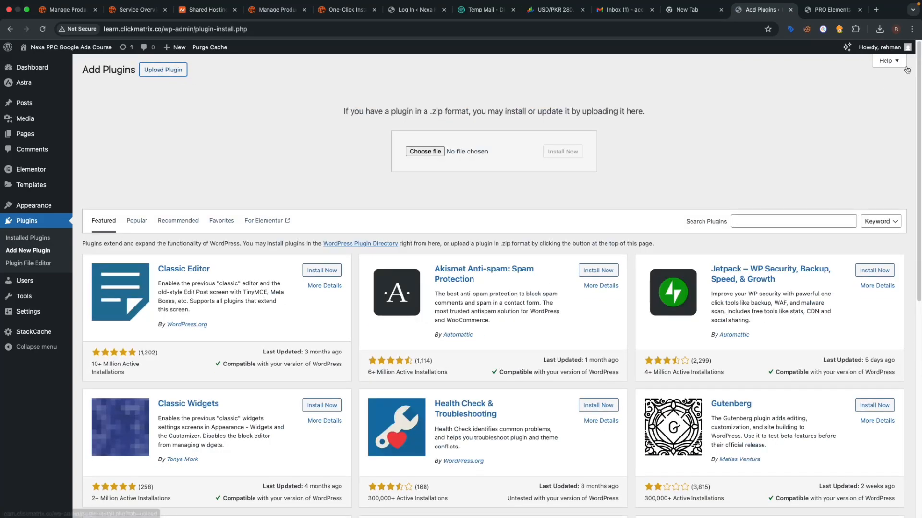
{"action": "left_click", "coordinate": [880, 29]}
{"action": "left_click_drag", "start_coordinate": [791, 71], "coordinate": [438, 153]}
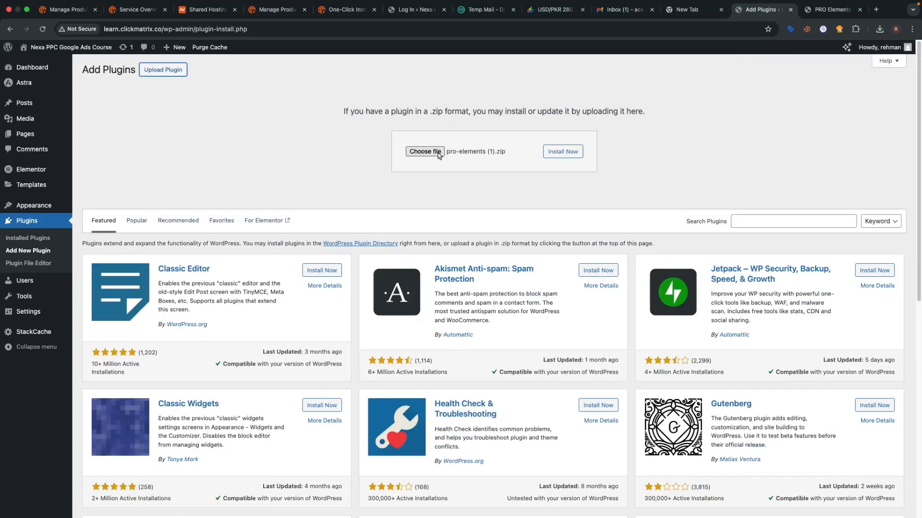
{"action": "left_click", "coordinate": [566, 153]}
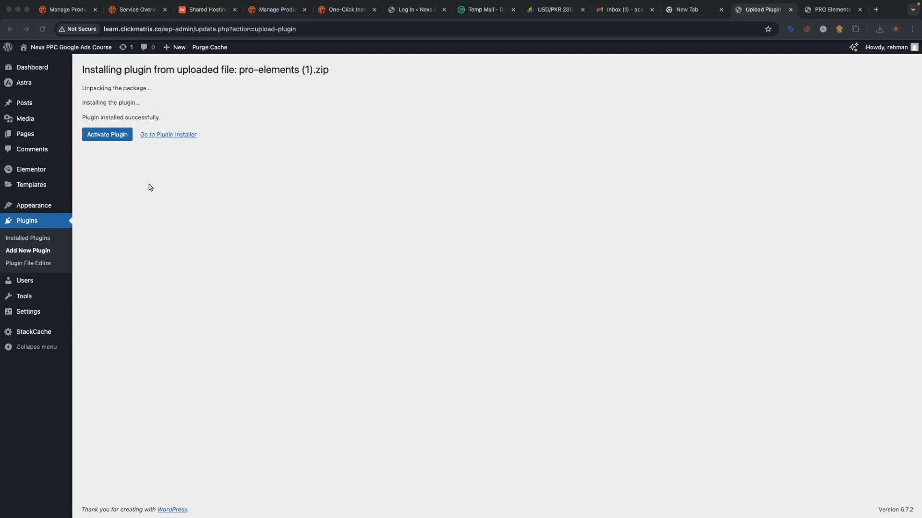
- Activate the newly installed PRO Elements 3.27.4 plugin
{"action": "left_click", "coordinate": [114, 138]}
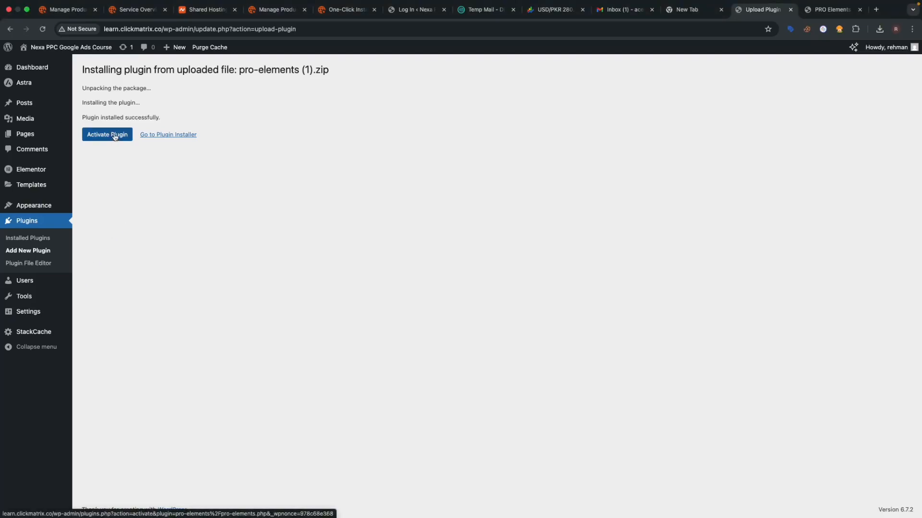
{"action": "left_click", "coordinate": [115, 139]}
{"action": "mouse_move", "coordinate": [32, 136]}
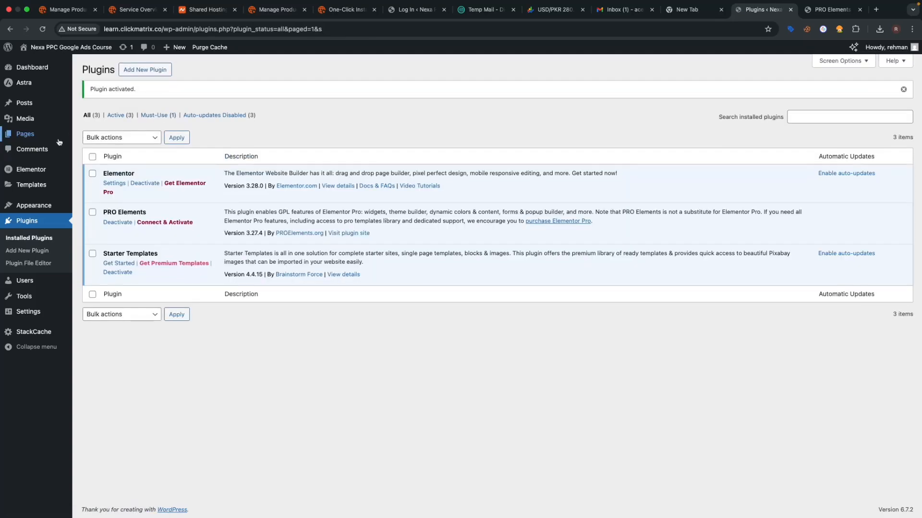
- Dismiss the block editor welcome message and title the new page 'Contact Us'
{"action": "mouse_move", "coordinate": [59, 140]}
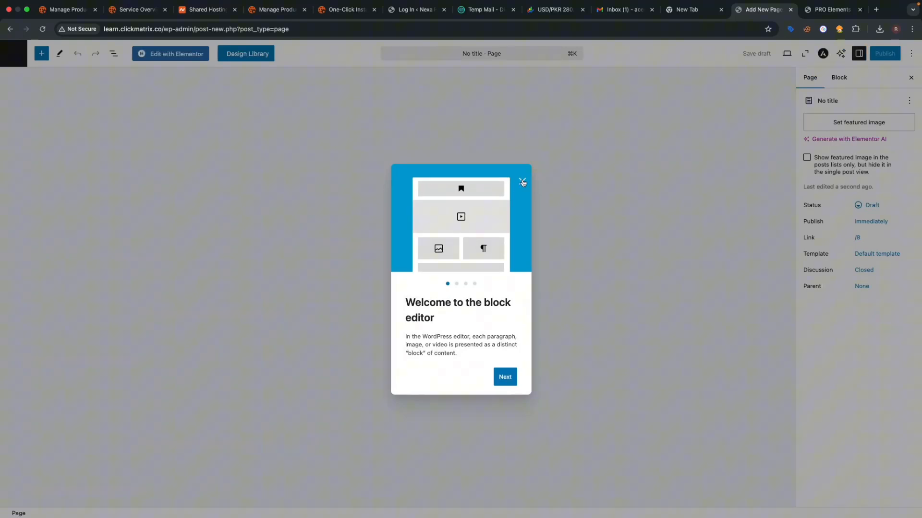
{"action": "left_click", "coordinate": [521, 181]}
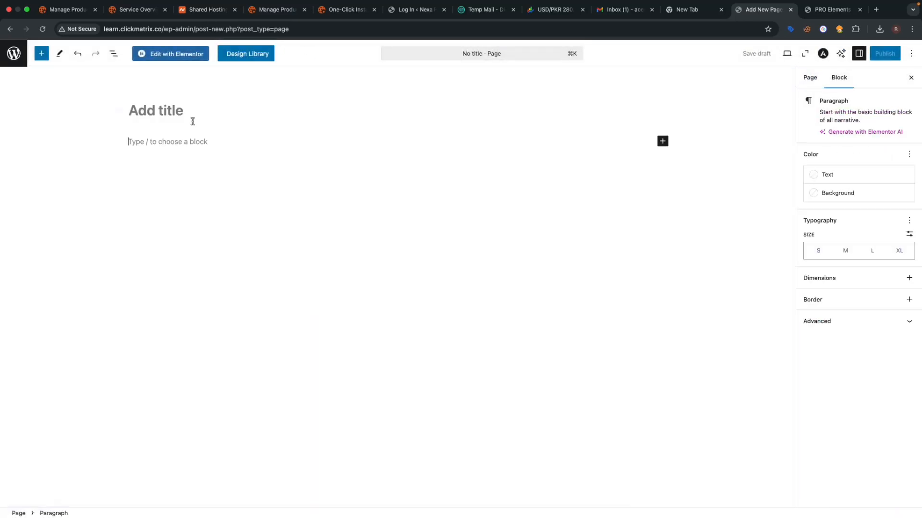
{"action": "left_click", "coordinate": [151, 111]}
{"action": "type", "text": "C"}
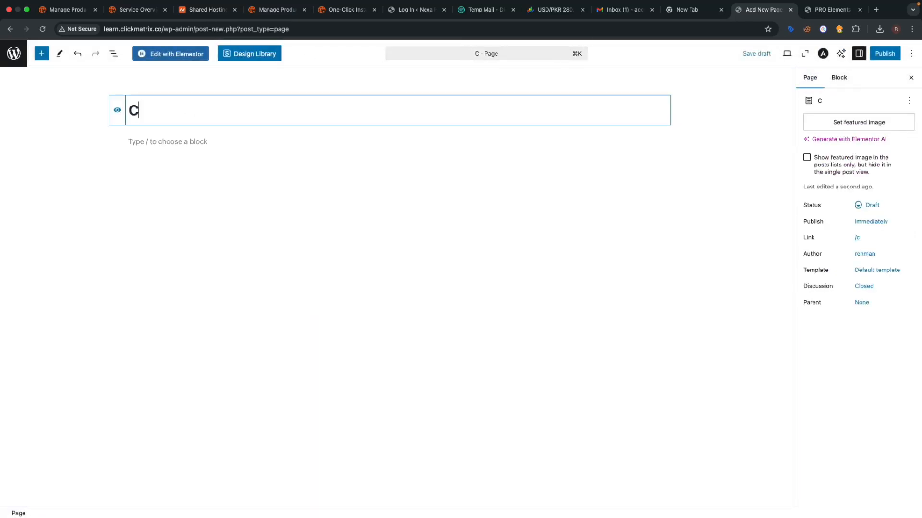
{"action": "type", "text": "ontact Us"}
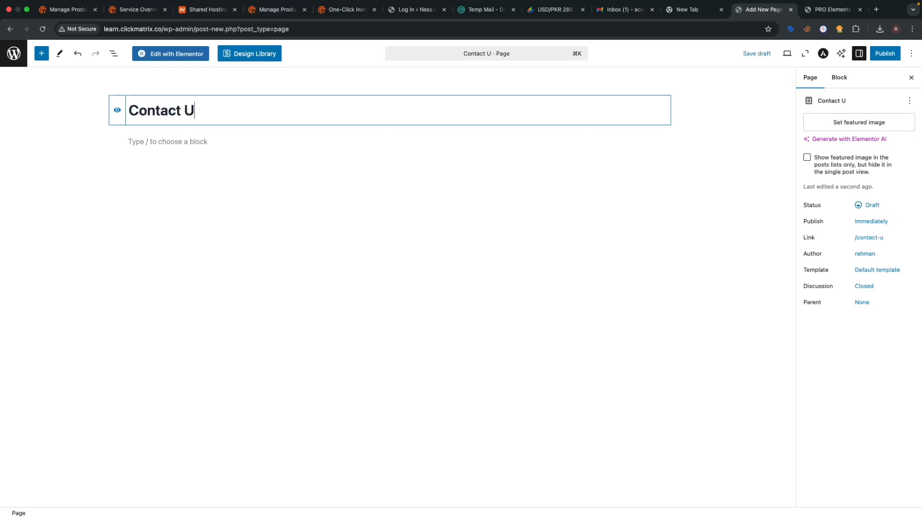
{"action": "left_click", "coordinate": [650, 160]}
- Set the page template to Elementor Full Width
{"action": "left_click", "coordinate": [876, 270]}
{"action": "left_click", "coordinate": [862, 351]}
{"action": "left_click", "coordinate": [859, 372]}
{"action": "left_click", "coordinate": [865, 413]}
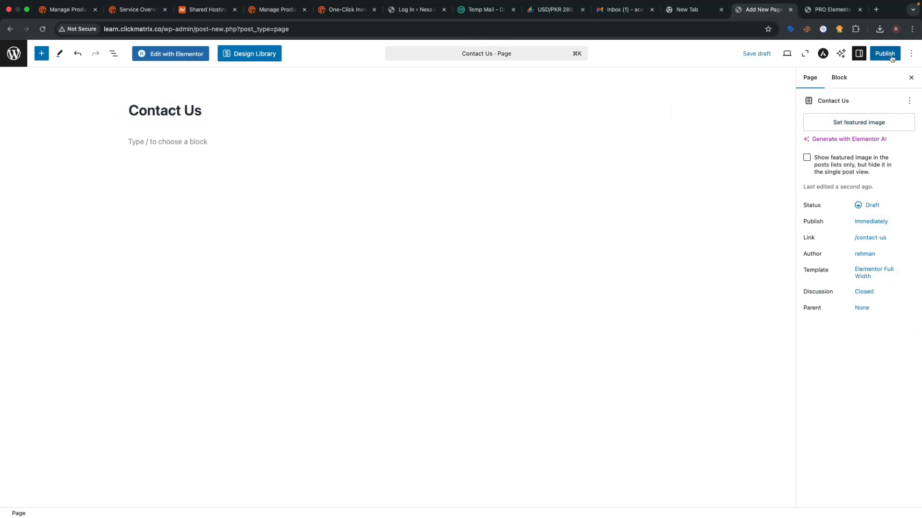
- Publish the Contact Us page and launch Edit with Elementor
{"action": "left_click", "coordinate": [885, 53]}
{"action": "left_click", "coordinate": [881, 54]}
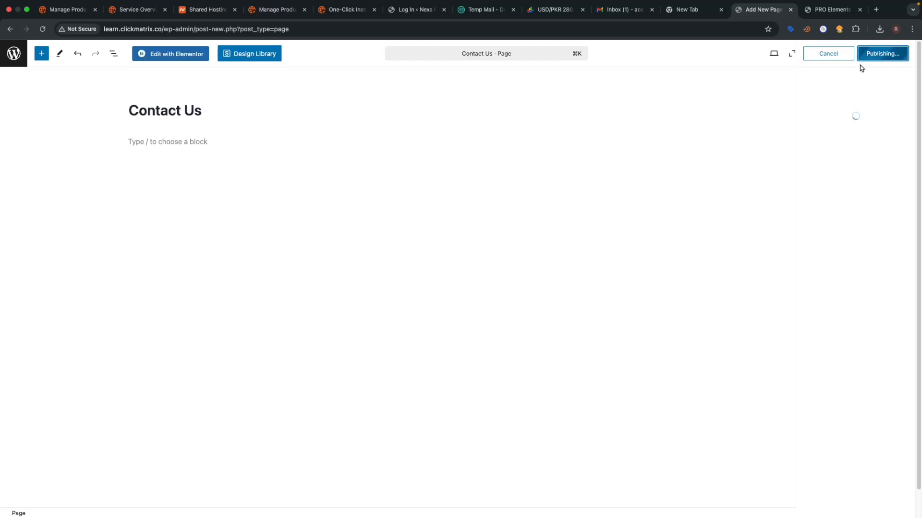
{"action": "left_click", "coordinate": [171, 54]}
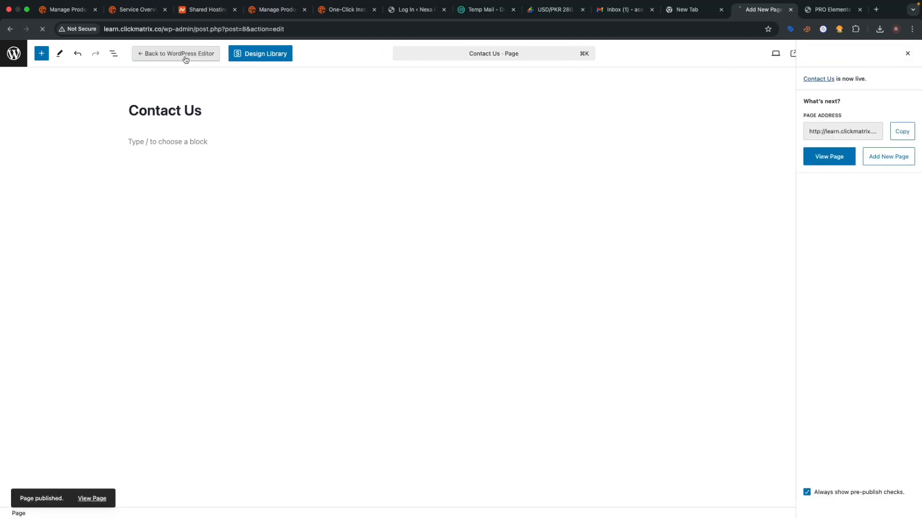
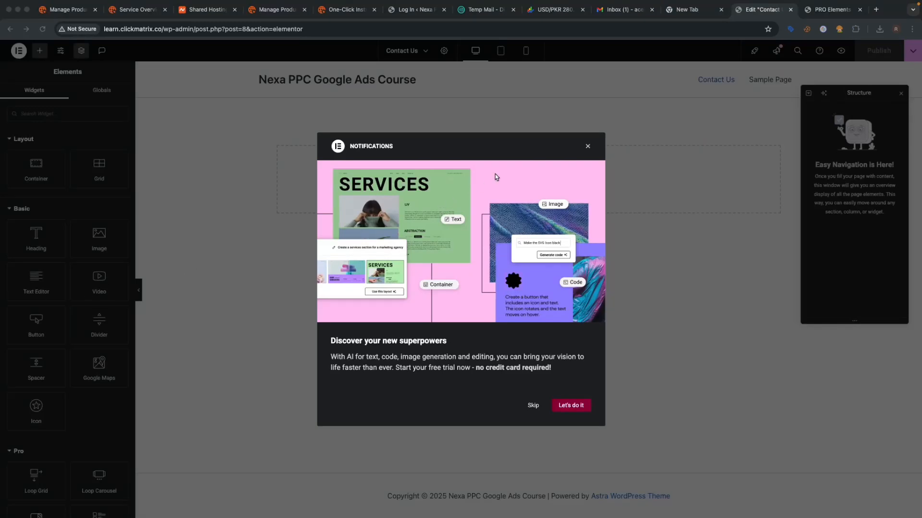
- Close the Notifications and Structure panels and add an empty Flexbox container to the page
{"action": "left_click", "coordinate": [587, 147]}
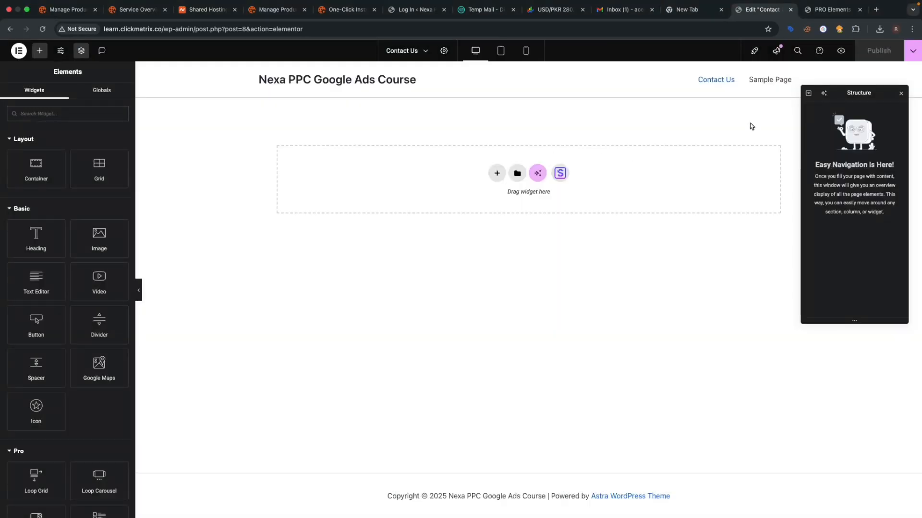
{"action": "left_click", "coordinate": [901, 94]}
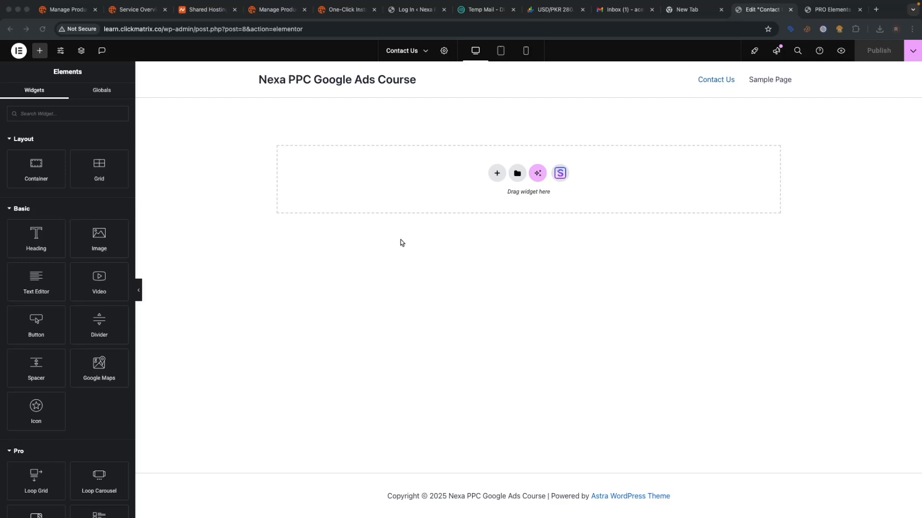
{"action": "left_click", "coordinate": [497, 174]}
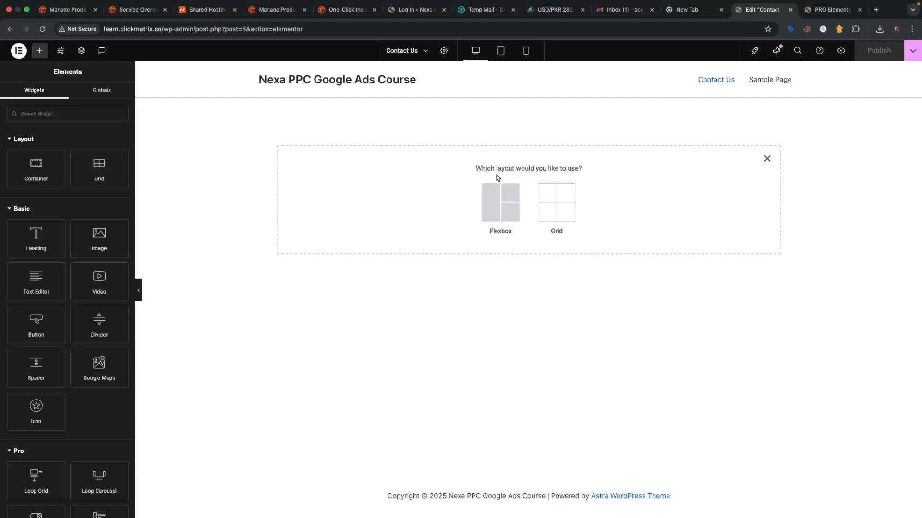
{"action": "left_click", "coordinate": [495, 209]}
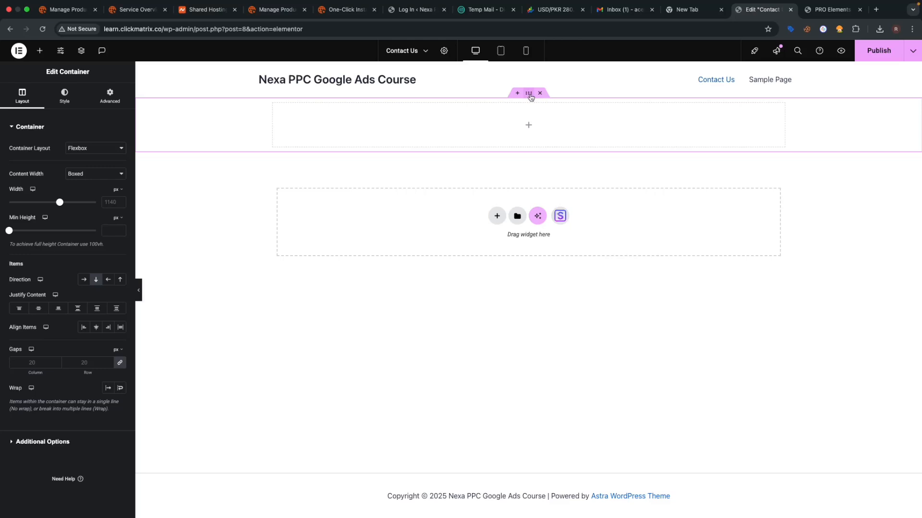
{"action": "left_click", "coordinate": [110, 106]}
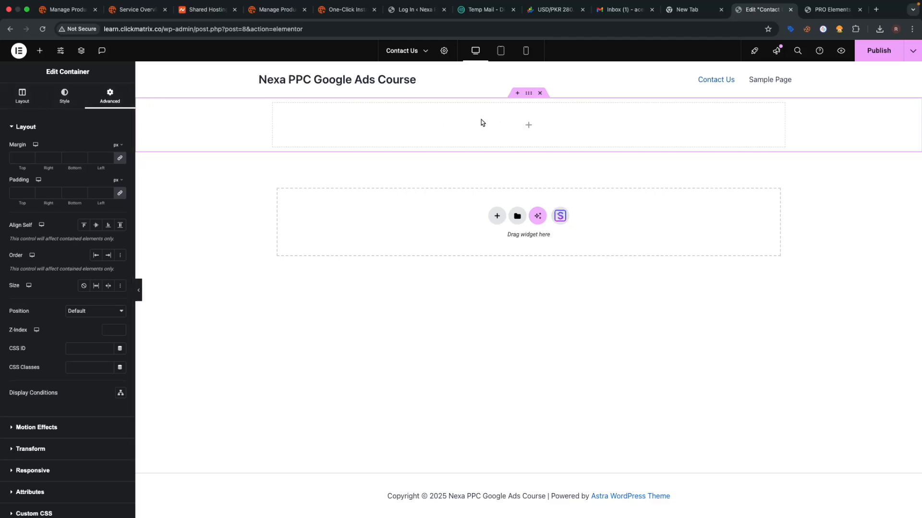
{"action": "left_click", "coordinate": [39, 50]}
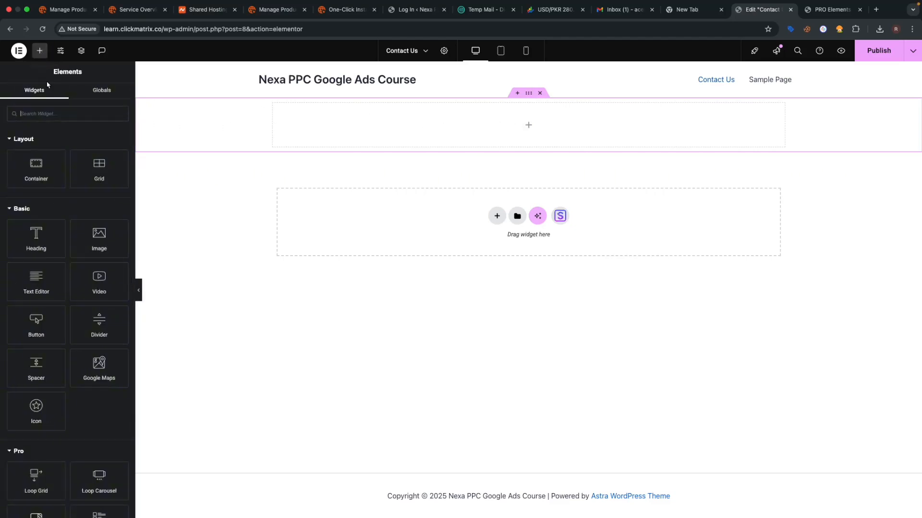
- Drop a Heading widget into the container titled 'Contact Us' with the H1 tag
{"action": "left_click_drag", "start_coordinate": [37, 239], "coordinate": [551, 126]}
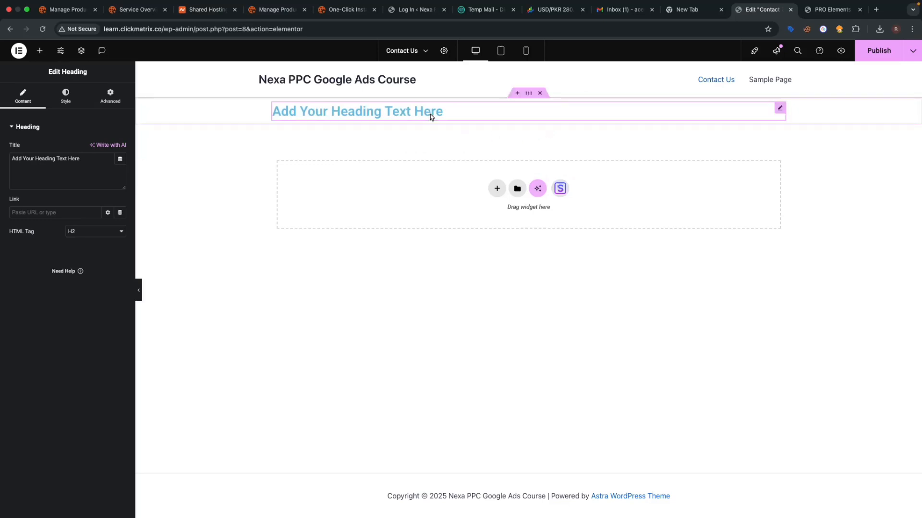
{"action": "triple_click", "coordinate": [60, 181]}
{"action": "type", "text": "C"}
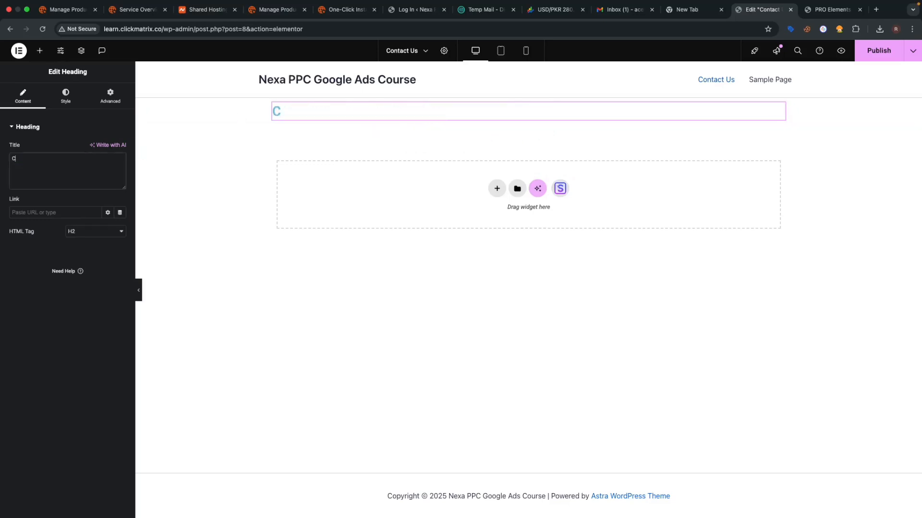
{"action": "type", "text": "ontact Us"}
{"action": "left_click", "coordinate": [80, 234]}
{"action": "left_click", "coordinate": [82, 222]}
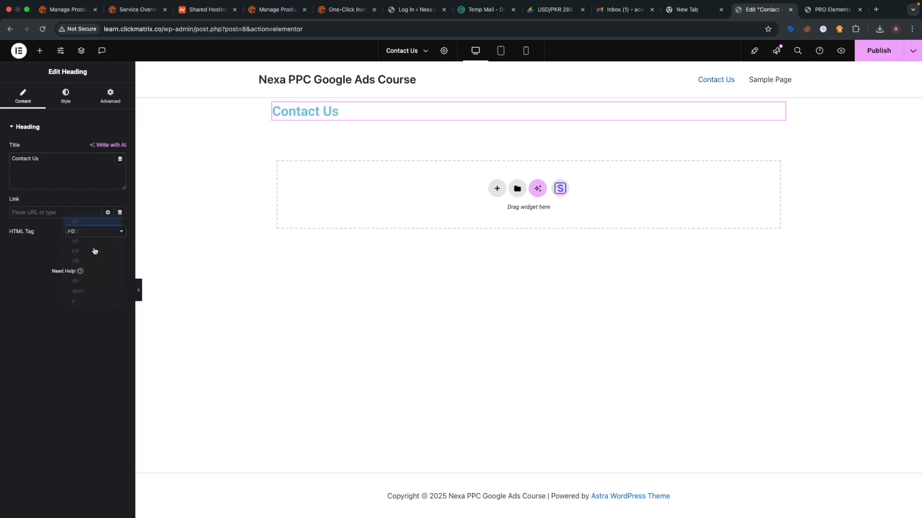
- Centre the heading, set its font size to 54 and its colour to #000C11
{"action": "left_click", "coordinate": [64, 94]}
{"action": "left_click", "coordinate": [96, 149]}
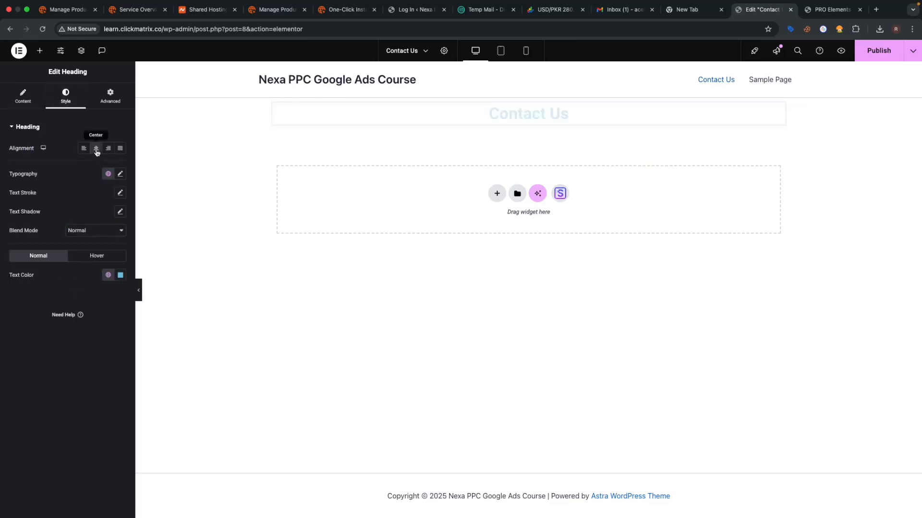
{"action": "left_click", "coordinate": [120, 174]}
{"action": "left_click", "coordinate": [109, 245]}
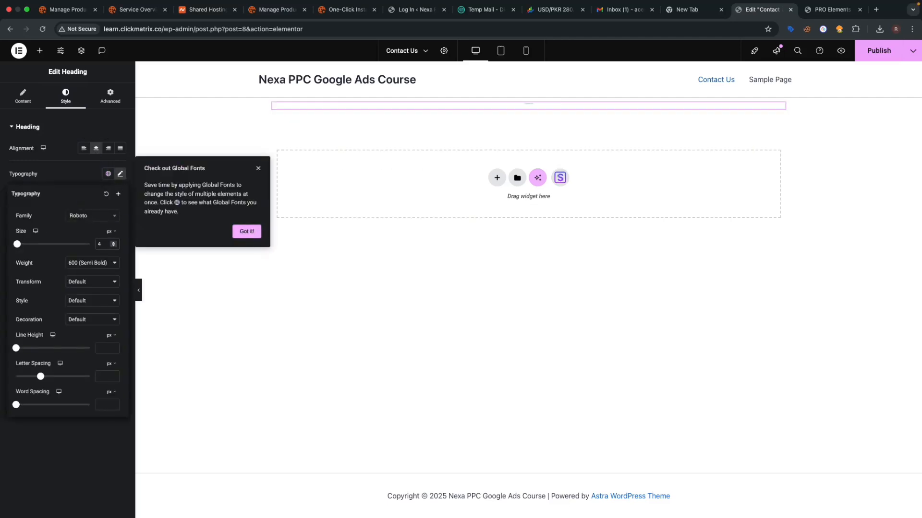
{"action": "type", "text": "54"}
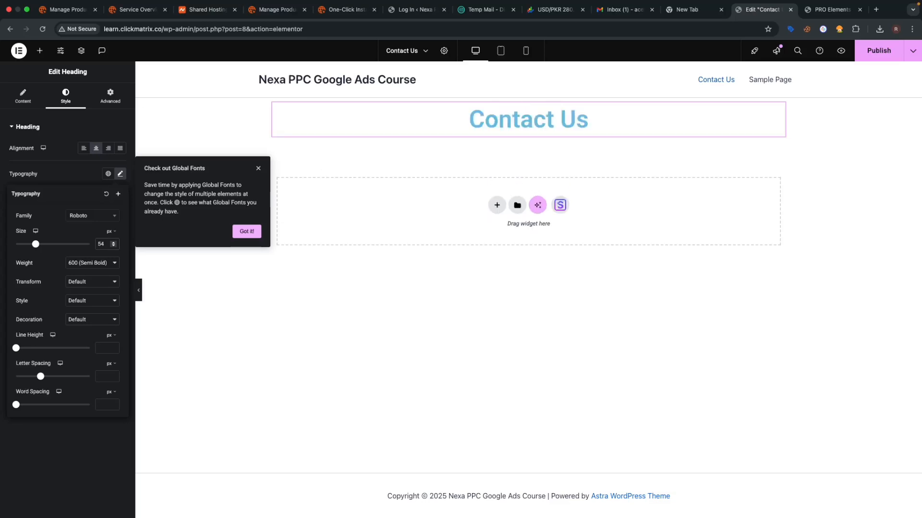
{"action": "left_click", "coordinate": [69, 171]}
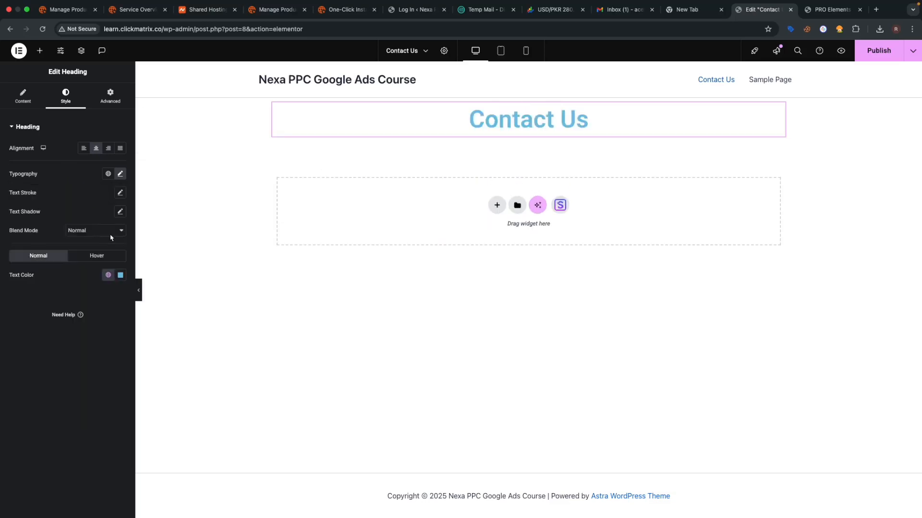
{"action": "left_click", "coordinate": [120, 275]}
{"action": "type", "text": "#000C11"}
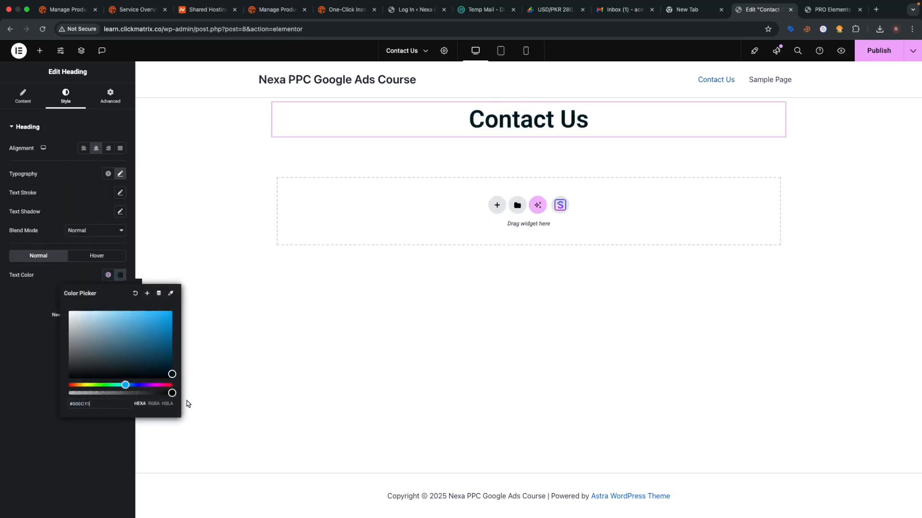
{"action": "left_click", "coordinate": [51, 442]}
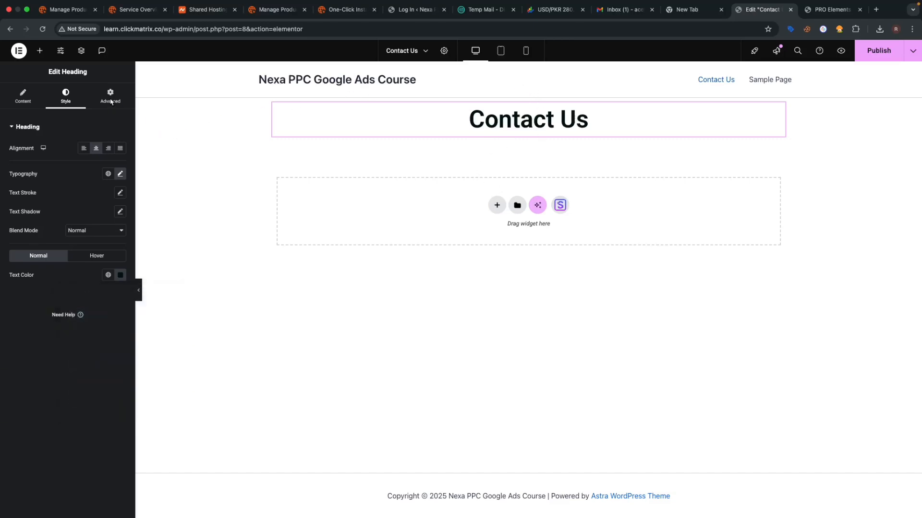
{"action": "left_click", "coordinate": [40, 50]}
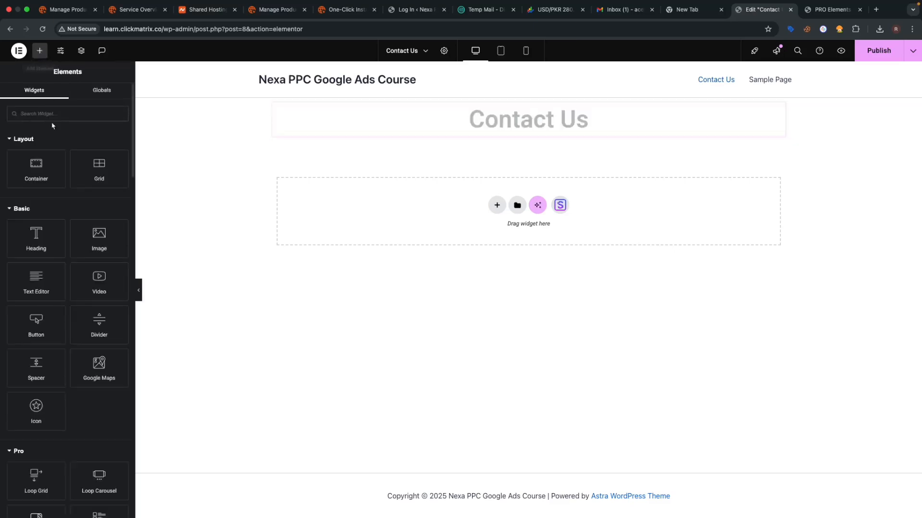
- Add a Text Editor below the heading, centred, 18 px, colour #000000
{"action": "left_click_drag", "start_coordinate": [34, 290], "coordinate": [523, 140]}
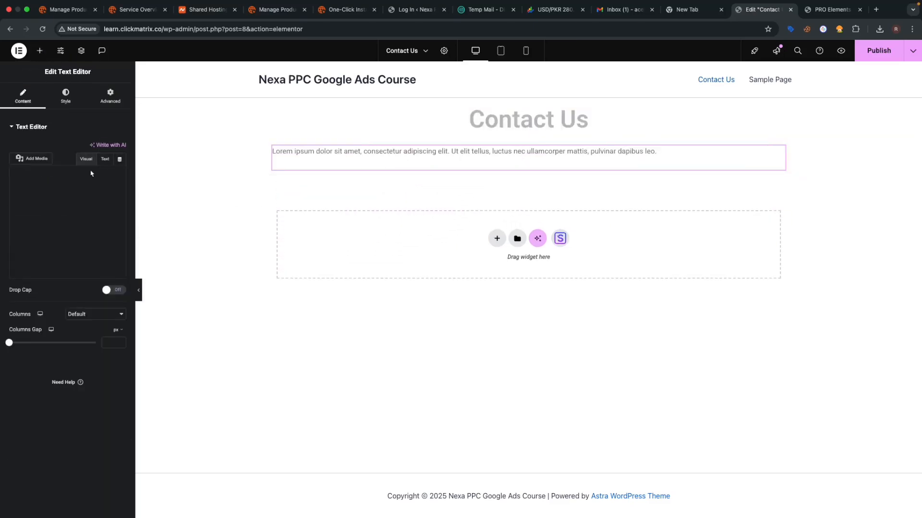
{"action": "left_click", "coordinate": [67, 102]}
{"action": "left_click", "coordinate": [96, 148]}
{"action": "left_click", "coordinate": [120, 174]}
{"action": "left_click", "coordinate": [111, 243]}
{"action": "type", "text": "18"}
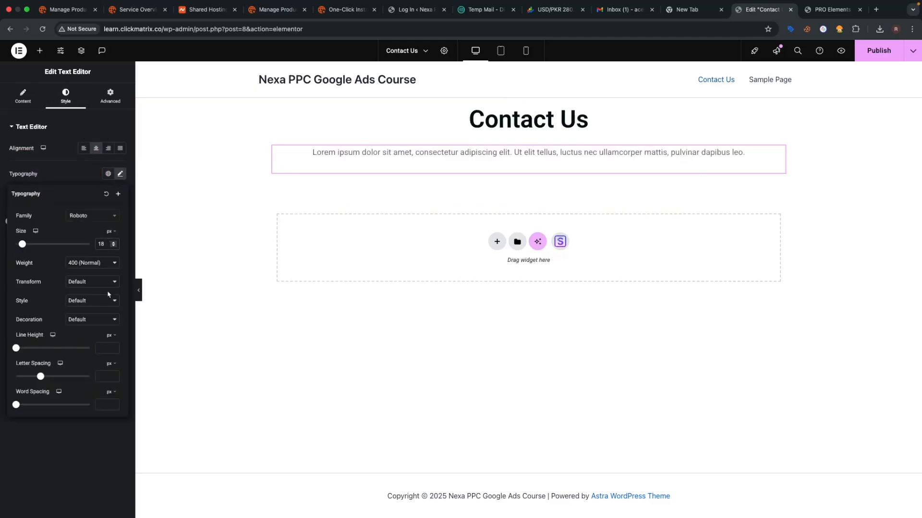
{"action": "left_click", "coordinate": [95, 189]}
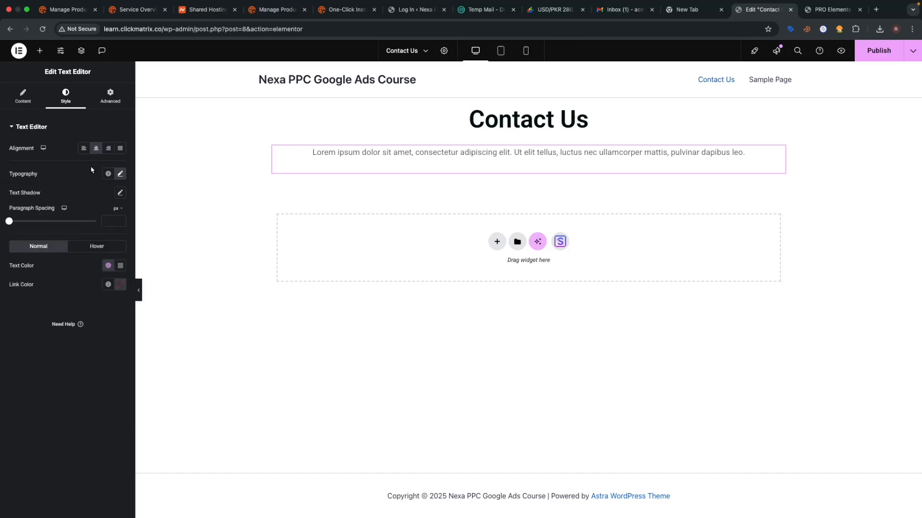
{"action": "left_click", "coordinate": [120, 265]}
{"action": "type", "text": "#000000"}
{"action": "left_click", "coordinate": [172, 435]}
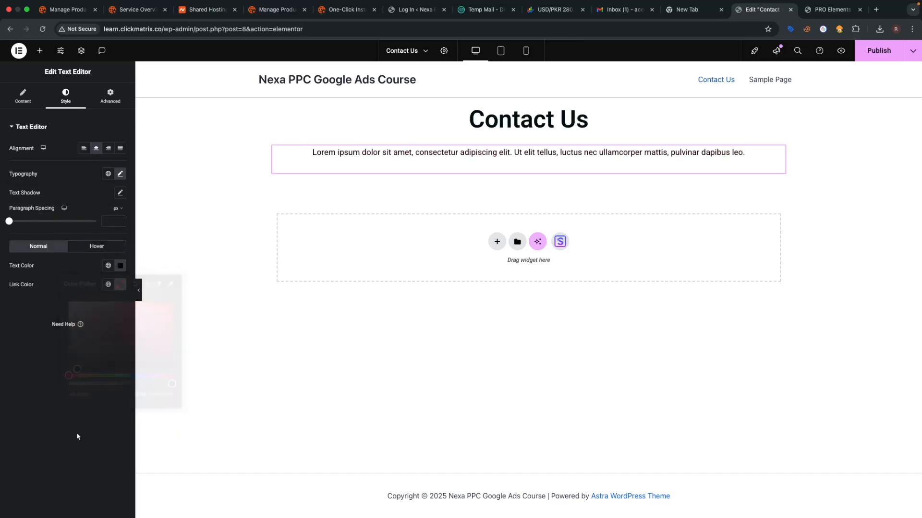
- Replace the placeholder paragraph with 'Contact us for Google Ads help. Our team of experts will get back yoo you shortly.'
{"action": "left_click", "coordinate": [22, 96]}
{"action": "left_click", "coordinate": [100, 161]}
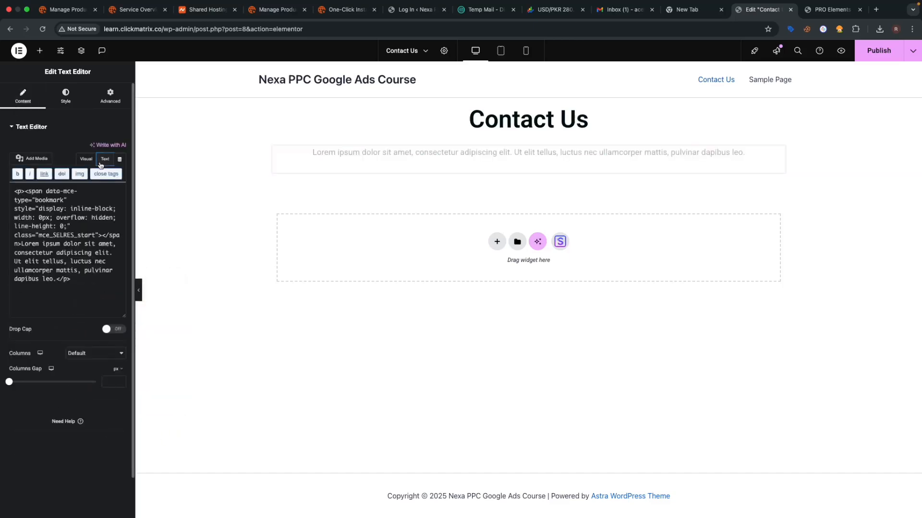
{"action": "left_click", "coordinate": [98, 232]}
{"action": "key", "text": "super+a"}
{"action": "key", "text": "BackSpace"}
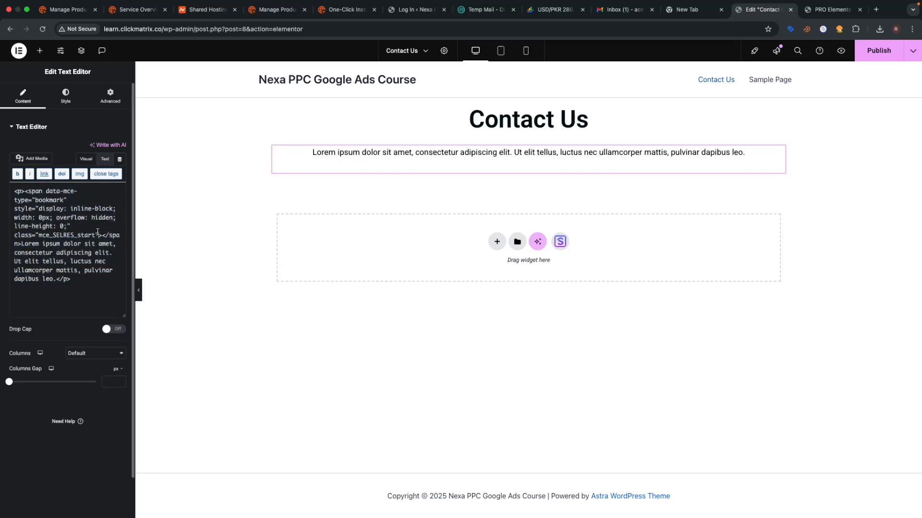
{"action": "key", "text": "super+a"}
{"action": "key", "text": "BackSpace"}
{"action": "type", "text": "C"}
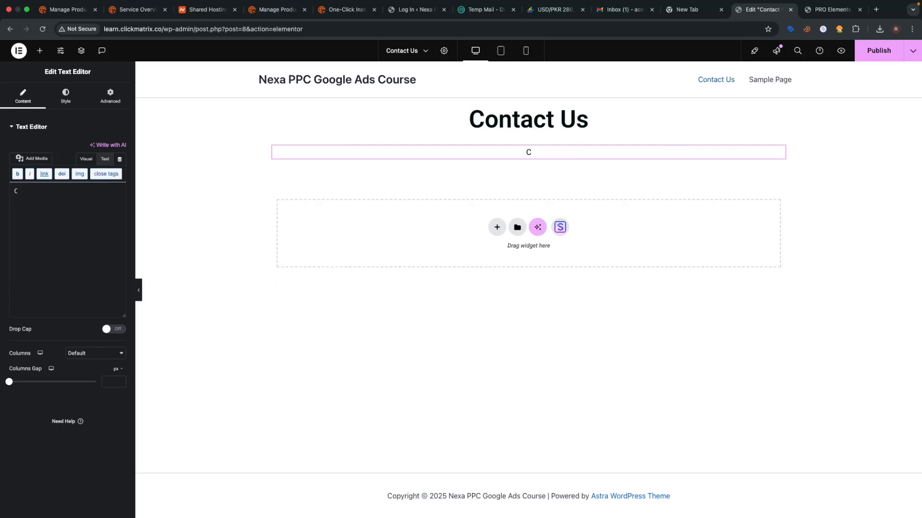
{"action": "type", "text": "ontact us for"}
{"action": "type", "text": "G"}
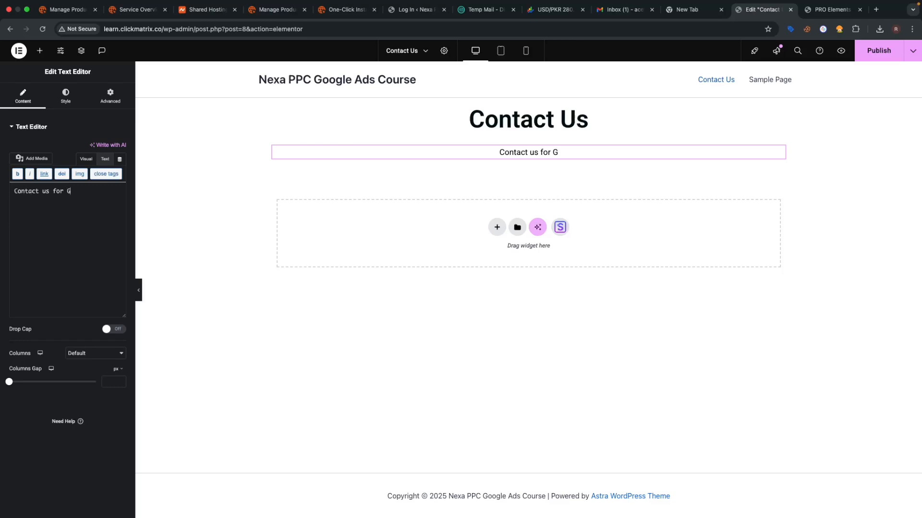
{"action": "type", "text": "oogle Ads help."}
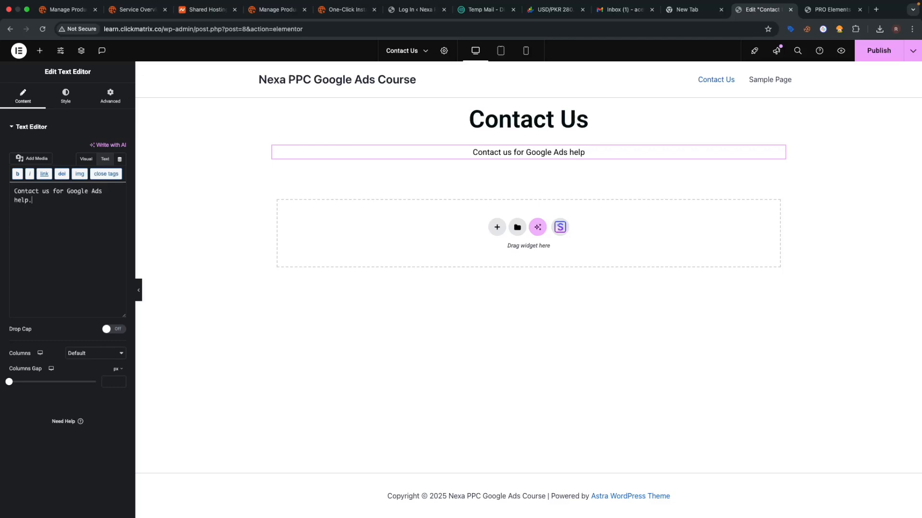
{"action": "type", "text": " Our team of experts will get back yoo you s"}
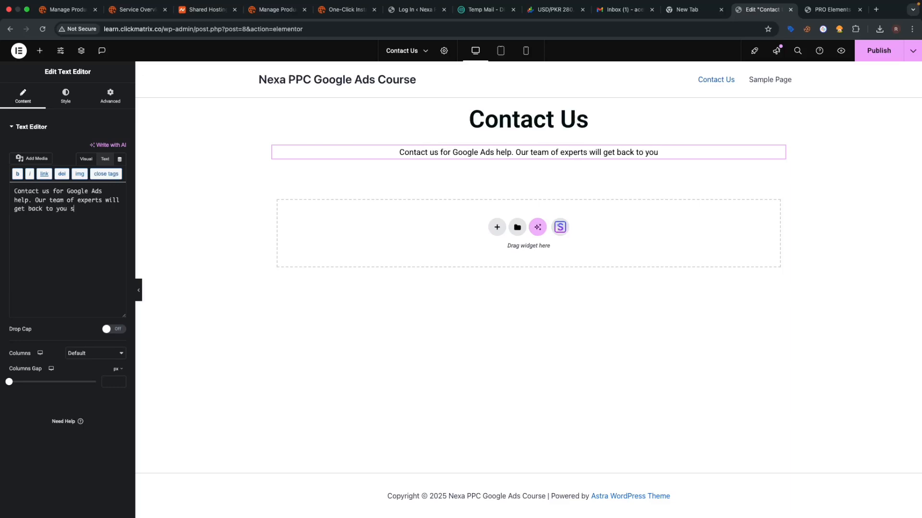
{"action": "type", "text": "hortly."}
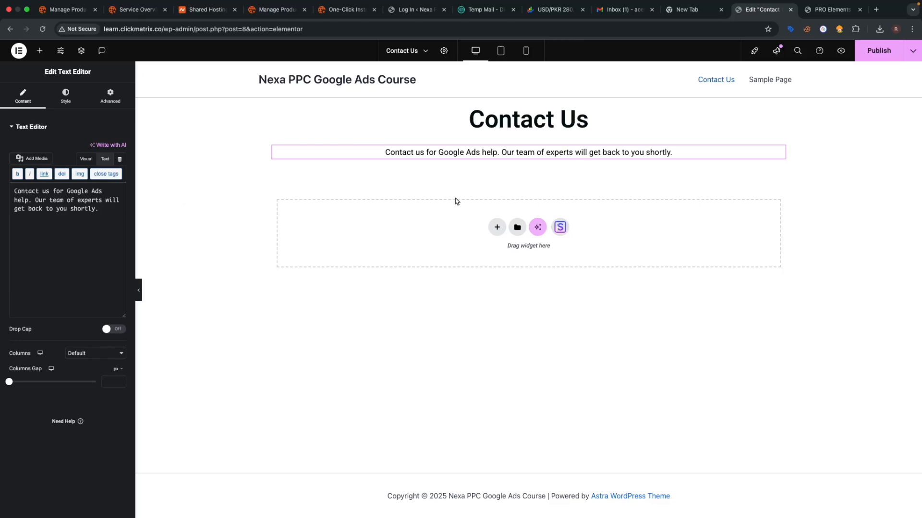
- Find the Form widget and place it beneath the intro paragraph
{"action": "left_click", "coordinate": [40, 51]}
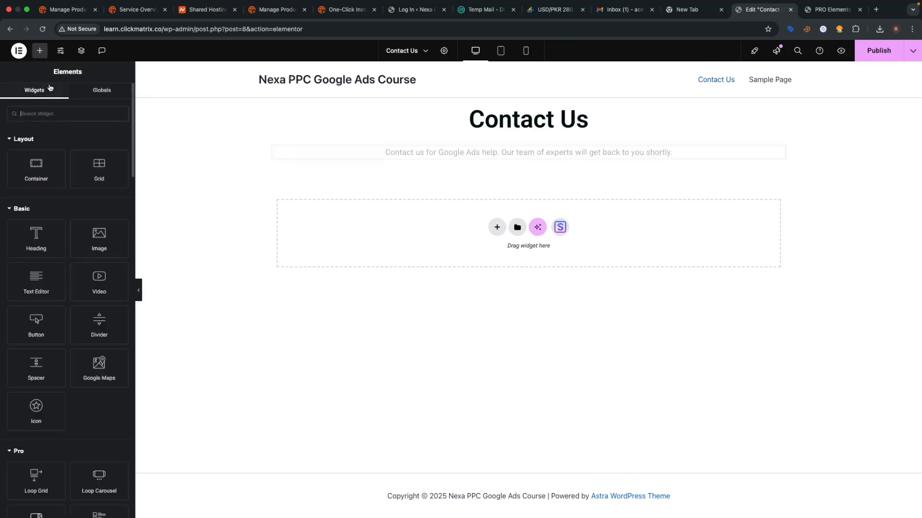
{"action": "left_click", "coordinate": [54, 112]}
{"action": "type", "text": "form"}
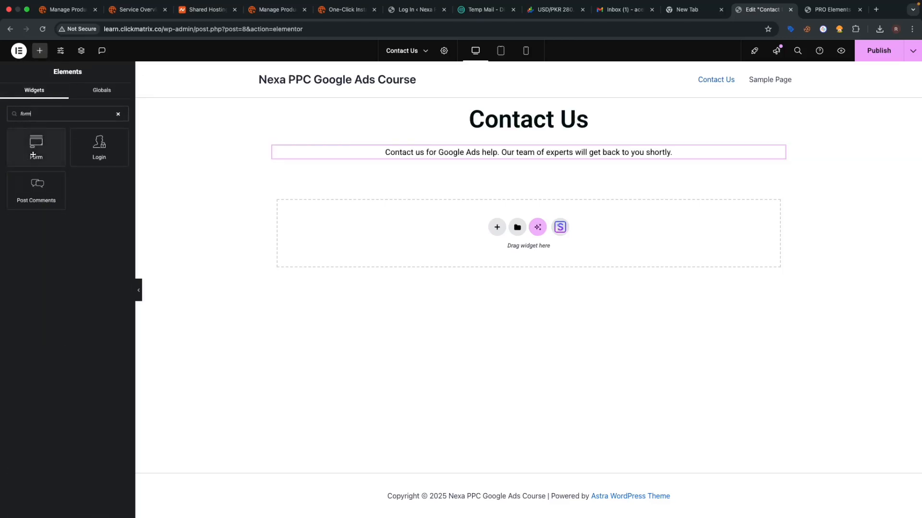
{"action": "left_click_drag", "start_coordinate": [34, 154], "coordinate": [558, 162]}
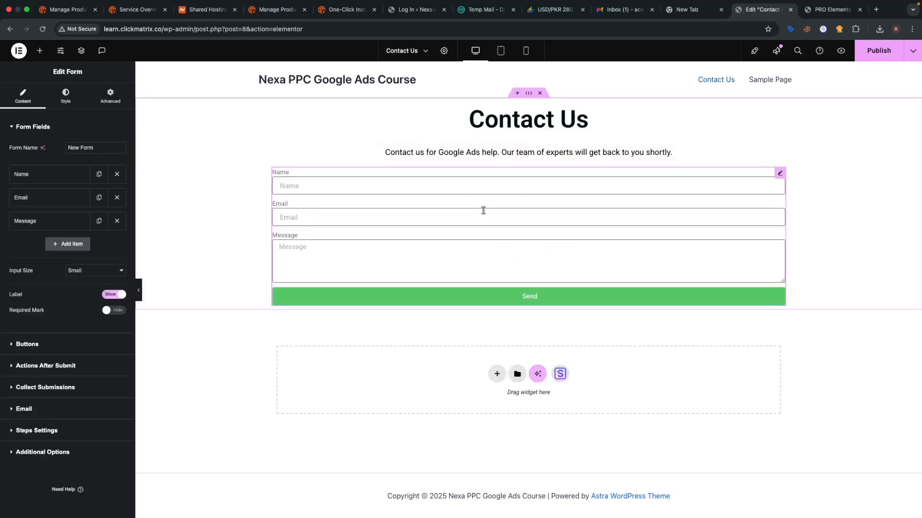
- Add a required Tel field with placeholder 'Phone' and move it above Message
{"action": "left_click", "coordinate": [30, 179]}
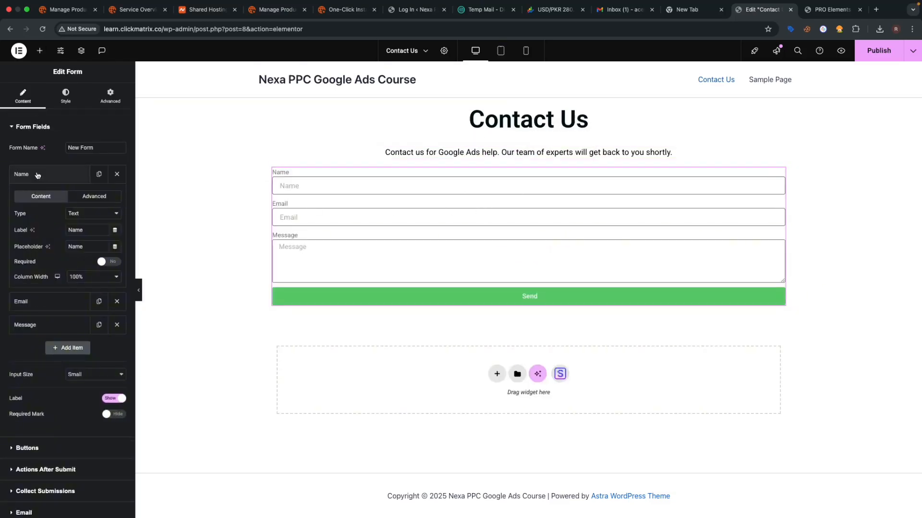
{"action": "left_click", "coordinate": [44, 181]}
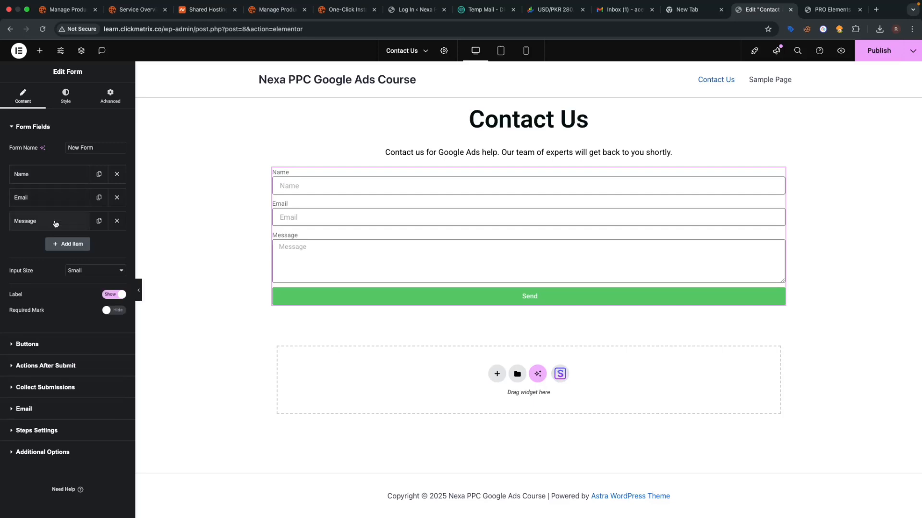
{"action": "left_click", "coordinate": [55, 223]}
{"action": "left_click", "coordinate": [61, 220]}
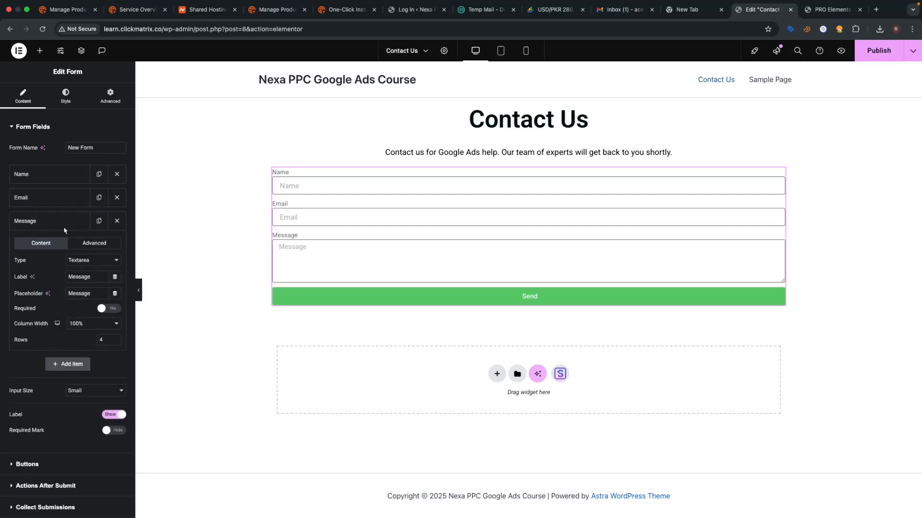
{"action": "left_click", "coordinate": [68, 243]}
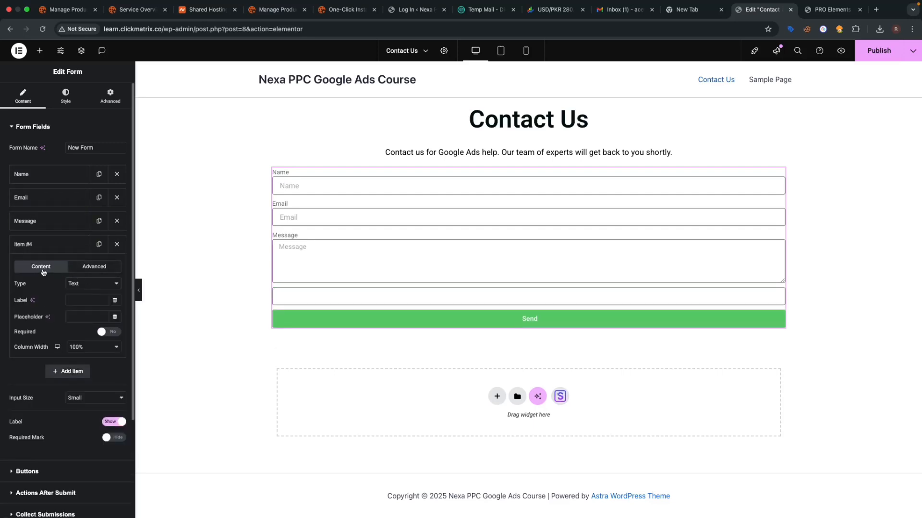
{"action": "left_click", "coordinate": [77, 285]}
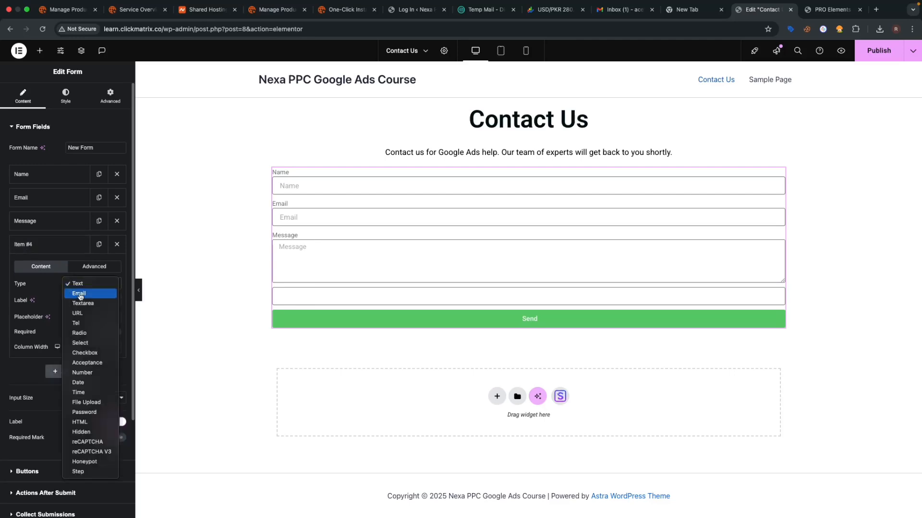
{"action": "left_click", "coordinate": [80, 321]}
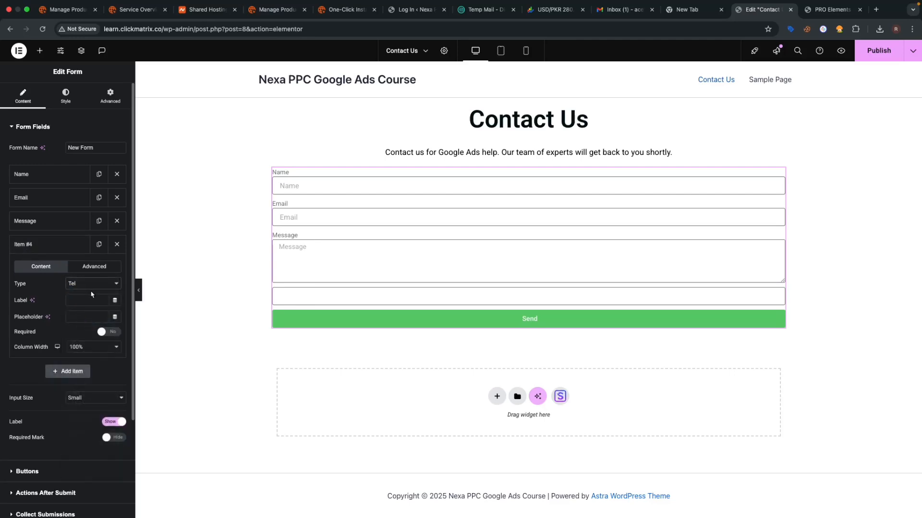
{"action": "left_click", "coordinate": [87, 316]}
{"action": "type", "text": "P"}
{"action": "left_click", "coordinate": [115, 332]}
{"action": "left_click", "coordinate": [57, 244]}
{"action": "left_click_drag", "start_coordinate": [58, 227], "coordinate": [62, 252]}
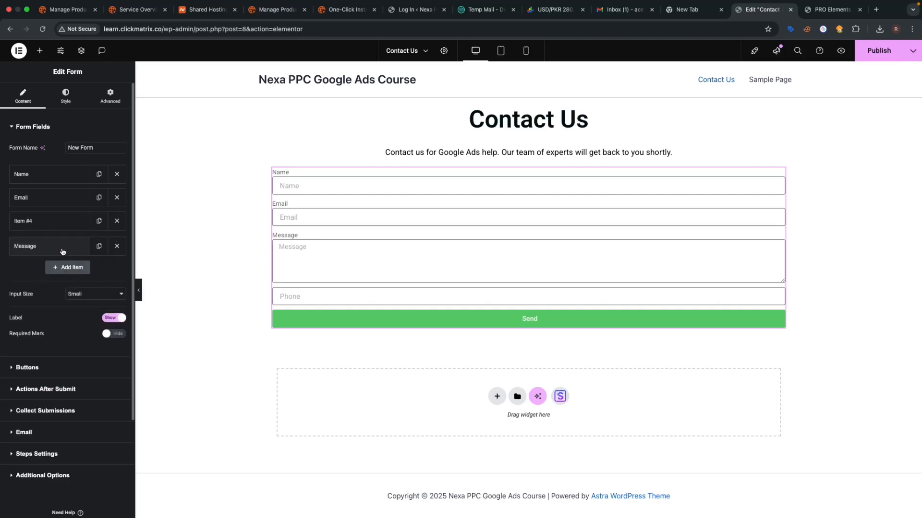
- Make the Name field required and set the form Input Size to Medium
{"action": "left_click", "coordinate": [45, 199]}
{"action": "left_click", "coordinate": [61, 176]}
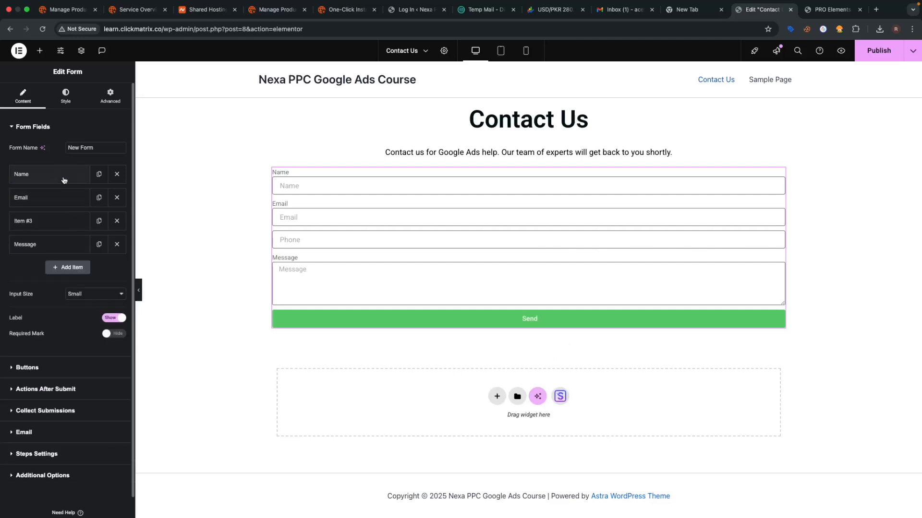
{"action": "left_click", "coordinate": [112, 263]}
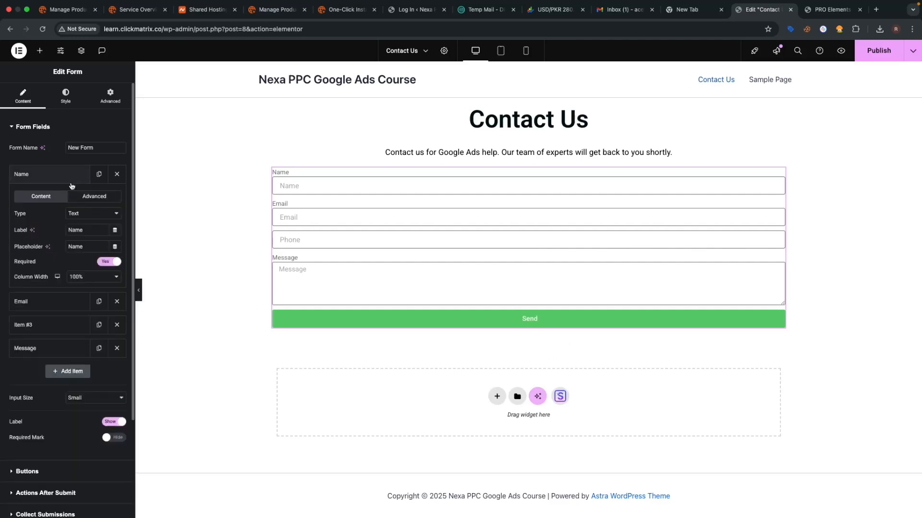
{"action": "left_click", "coordinate": [70, 177]}
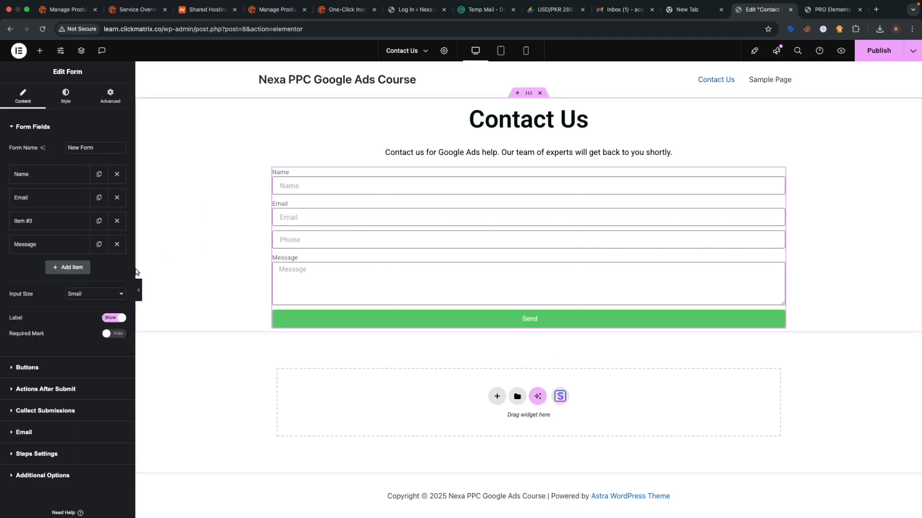
{"action": "left_click", "coordinate": [104, 296]}
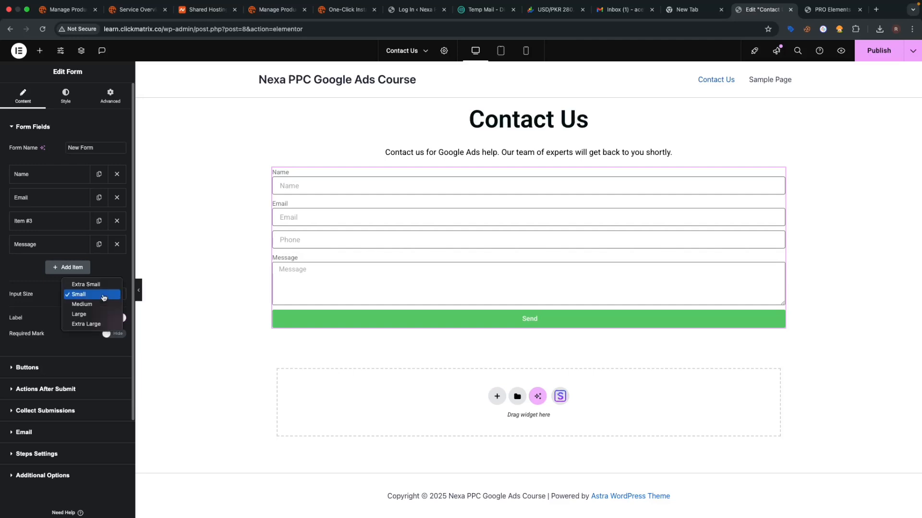
{"action": "left_click", "coordinate": [102, 304]}
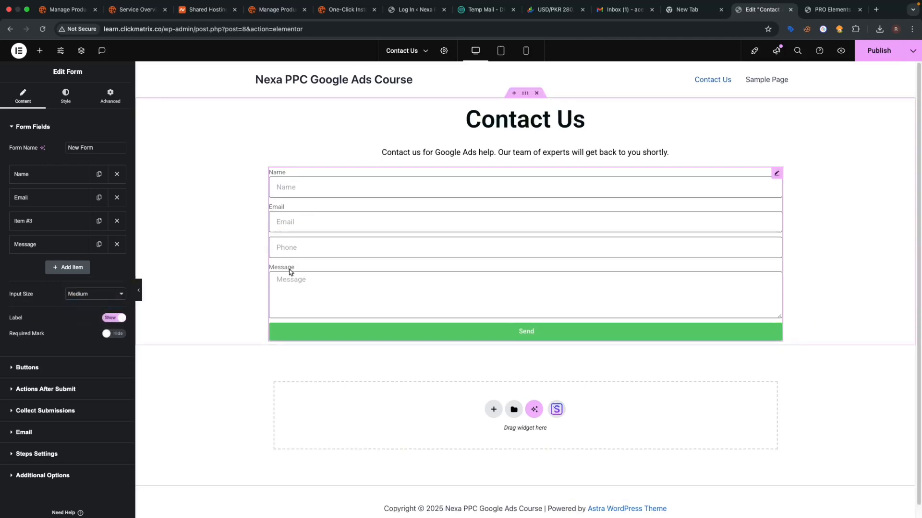
- Rename the submit button to 'Send Message' and set its size to Medium
{"action": "left_click", "coordinate": [45, 367]}
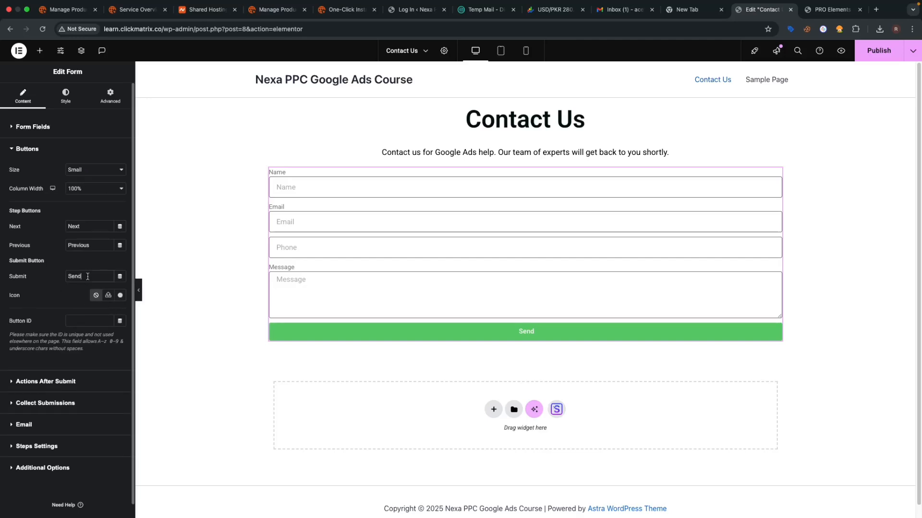
{"action": "type", "text": "Message"}
{"action": "scroll", "coordinate": [45, 376], "scroll_direction": "down", "scroll_amount": 1}
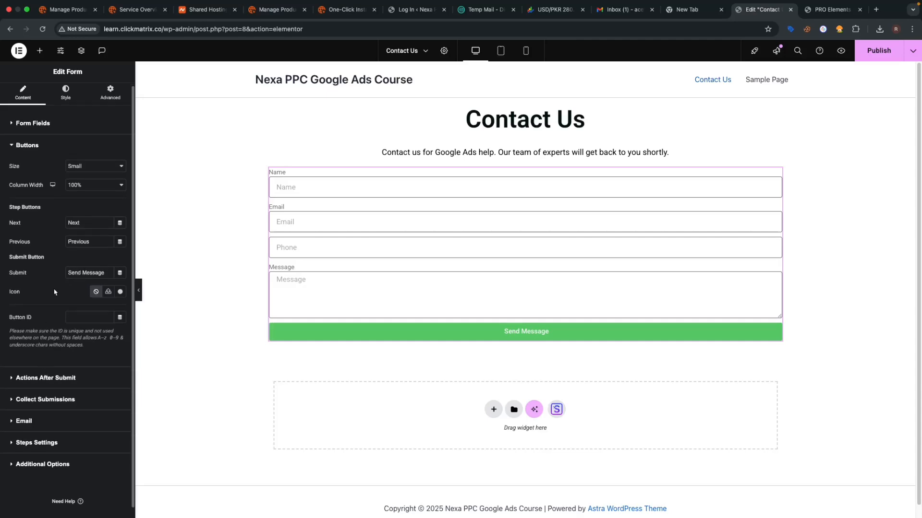
{"action": "left_click", "coordinate": [98, 167]}
{"action": "left_click", "coordinate": [98, 176]}
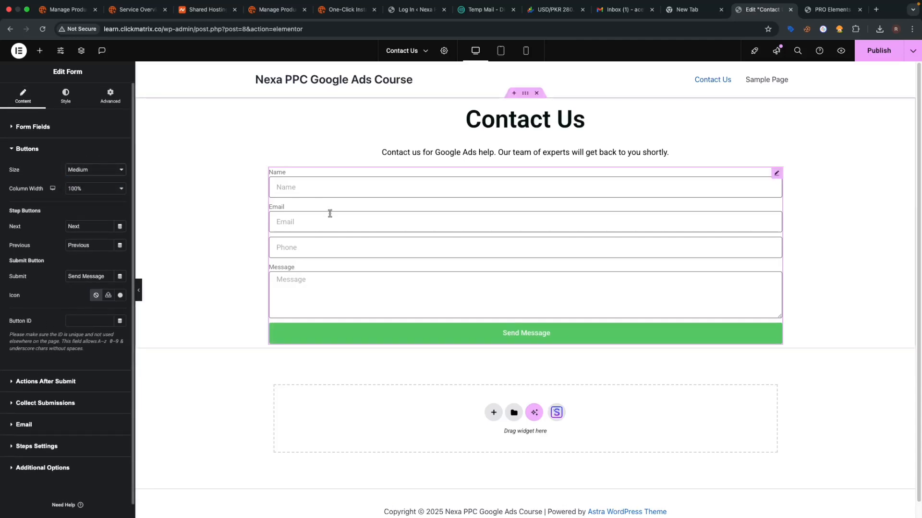
{"action": "left_click", "coordinate": [70, 99]}
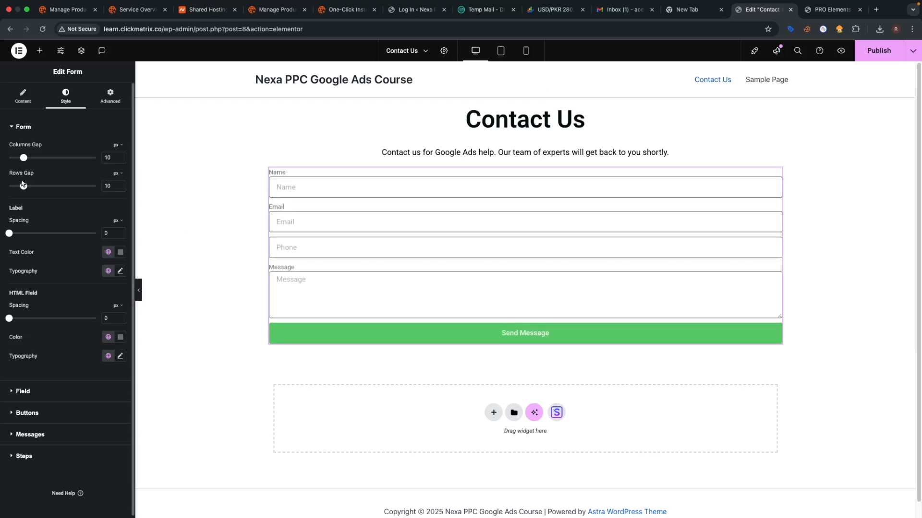
- Set the form's Rows Gap to 20 px and hide the field labels
{"action": "left_click_drag", "start_coordinate": [26, 190], "coordinate": [41, 194]}
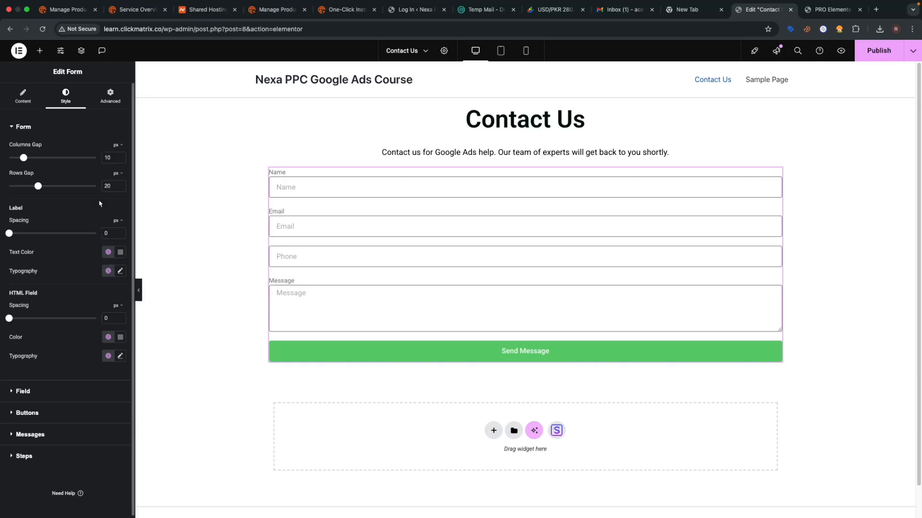
{"action": "left_click", "coordinate": [23, 99]}
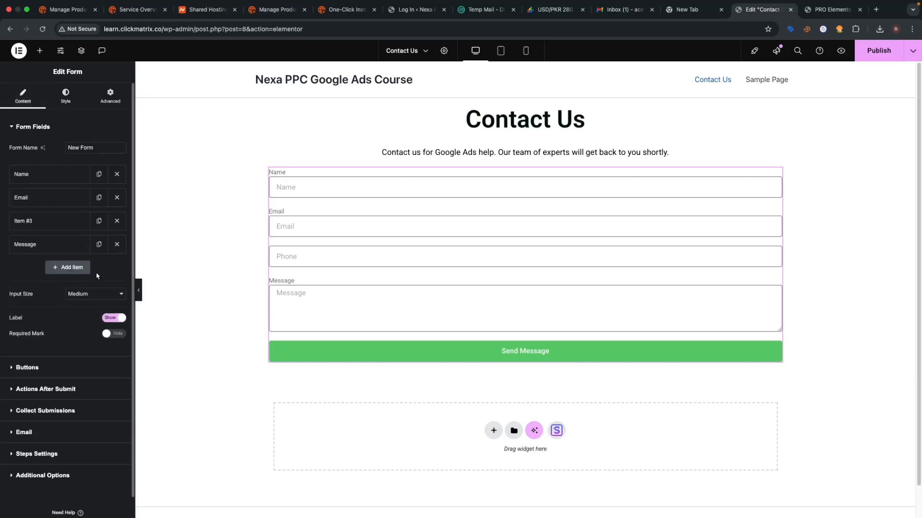
{"action": "left_click", "coordinate": [115, 319]}
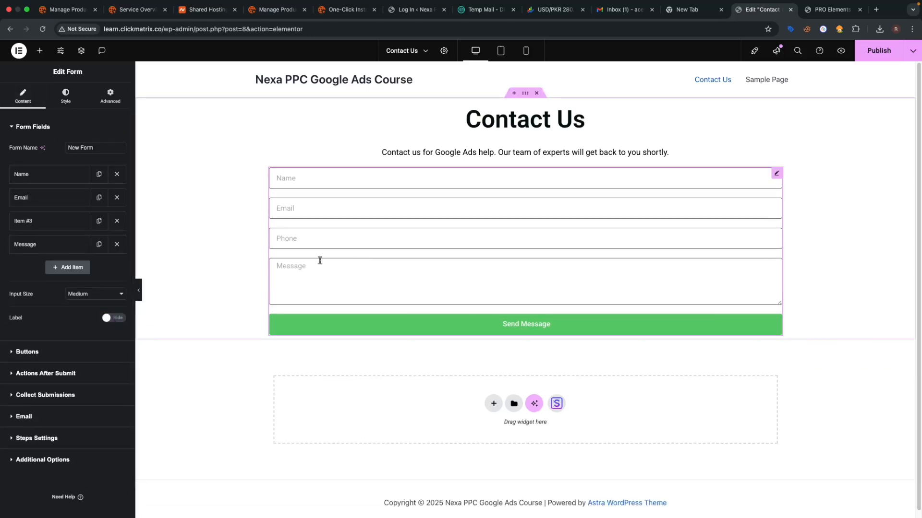
{"action": "left_click", "coordinate": [66, 96]}
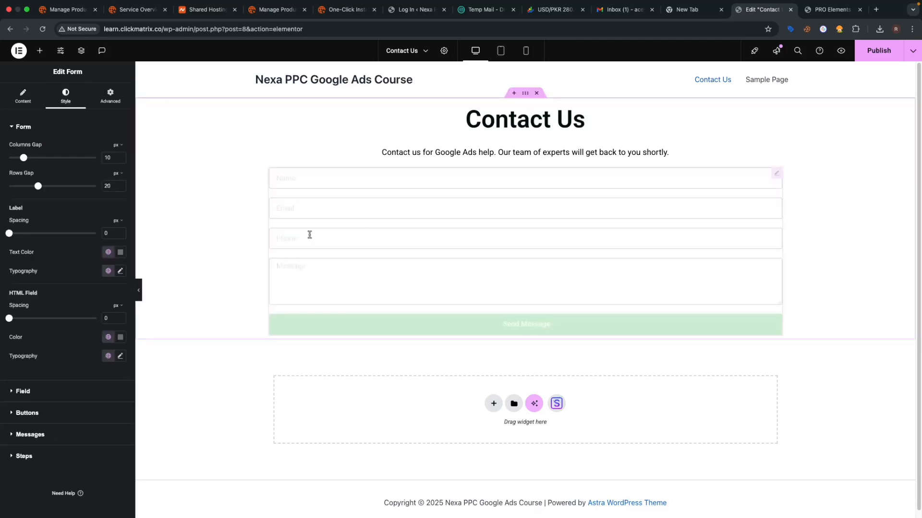
{"action": "scroll", "coordinate": [60, 267], "scroll_direction": "down", "scroll_amount": 1}
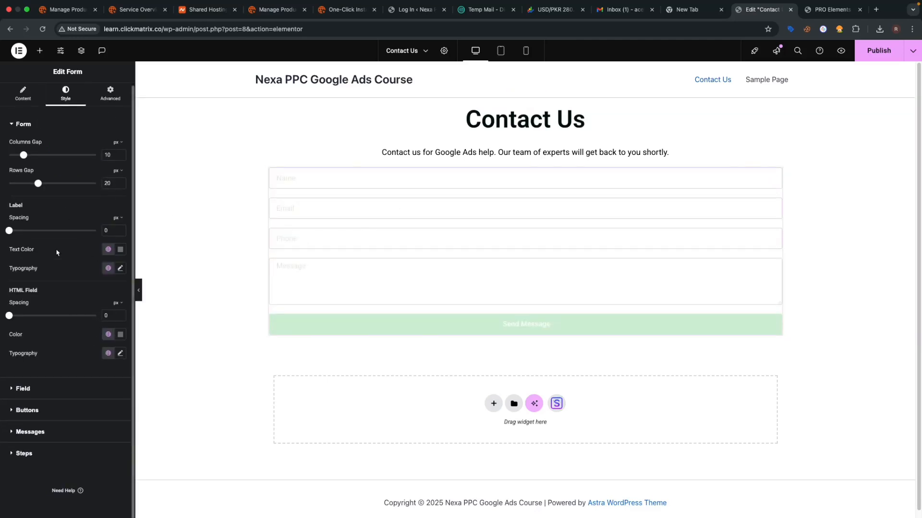
- In the form's Field styles, darken the text colour and set field font size to 18
{"action": "left_click", "coordinate": [26, 390]}
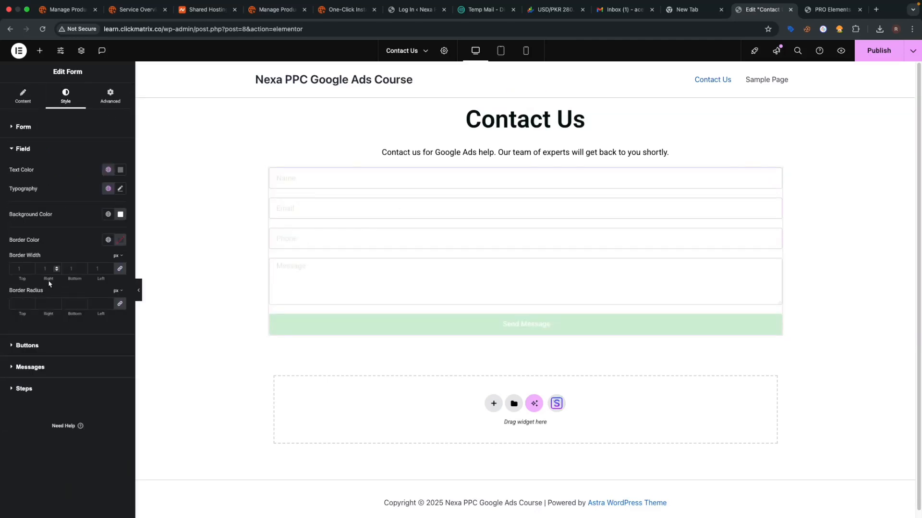
{"action": "left_click", "coordinate": [121, 170]}
{"action": "left_click_drag", "start_coordinate": [110, 236], "coordinate": [221, 331]}
{"action": "left_click", "coordinate": [220, 333]}
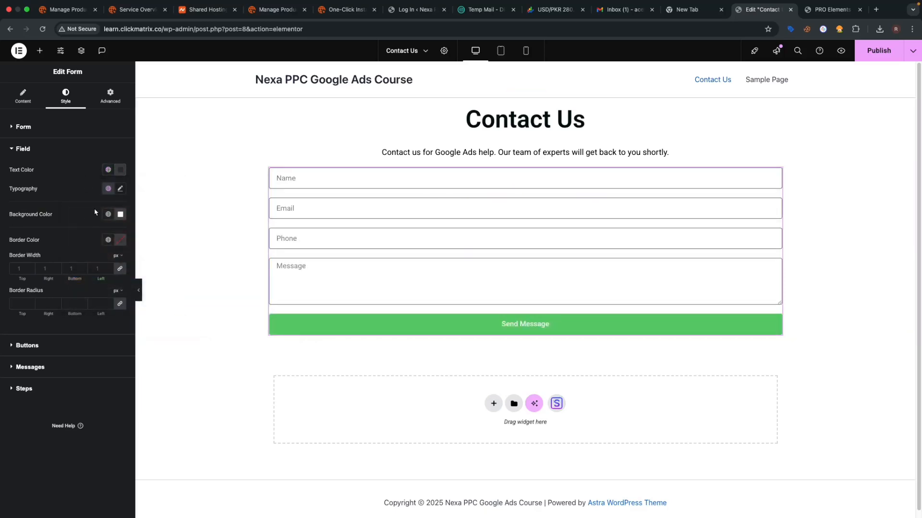
{"action": "left_click", "coordinate": [120, 192]}
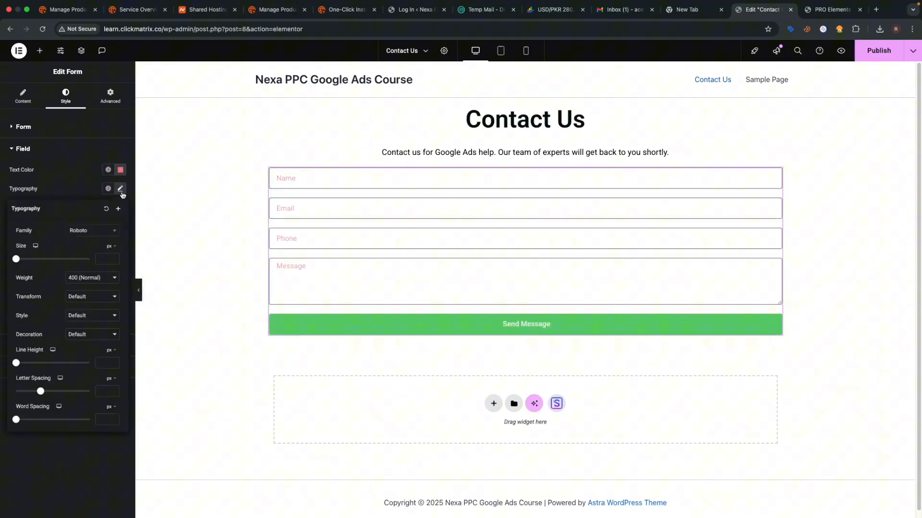
{"action": "left_click", "coordinate": [104, 259]}
{"action": "type", "text": "18"}
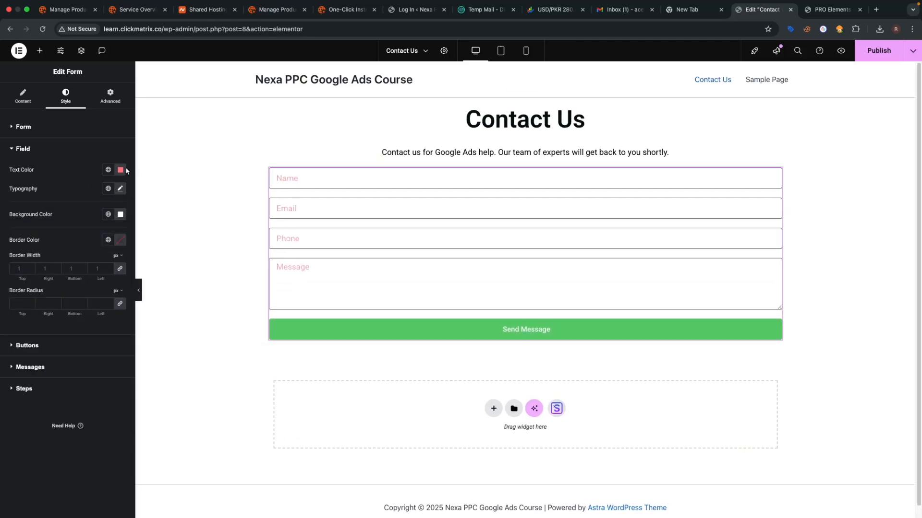
- Make the field text colour and the field border colour black
{"action": "left_click", "coordinate": [121, 169]}
{"action": "left_click", "coordinate": [147, 254]}
{"action": "left_click_drag", "start_coordinate": [146, 253], "coordinate": [197, 302]}
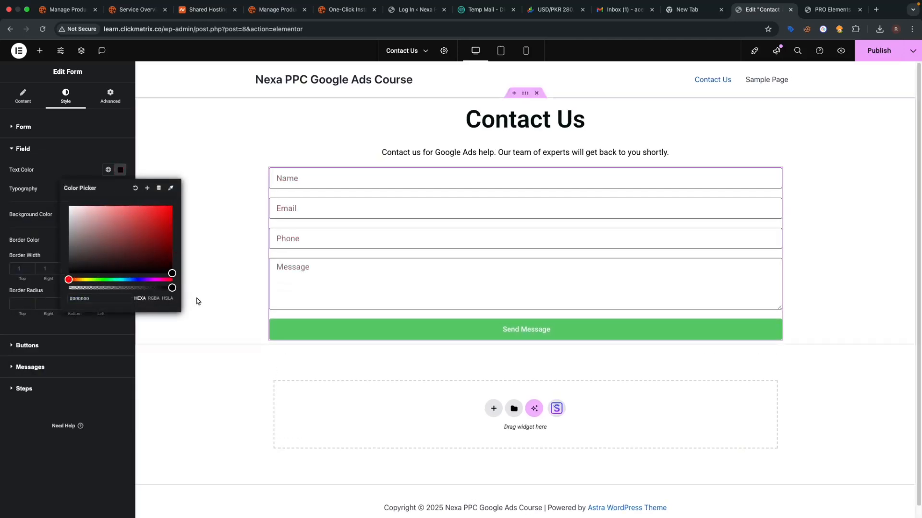
{"action": "left_click", "coordinate": [198, 301]}
{"action": "key", "text": "super+z"}
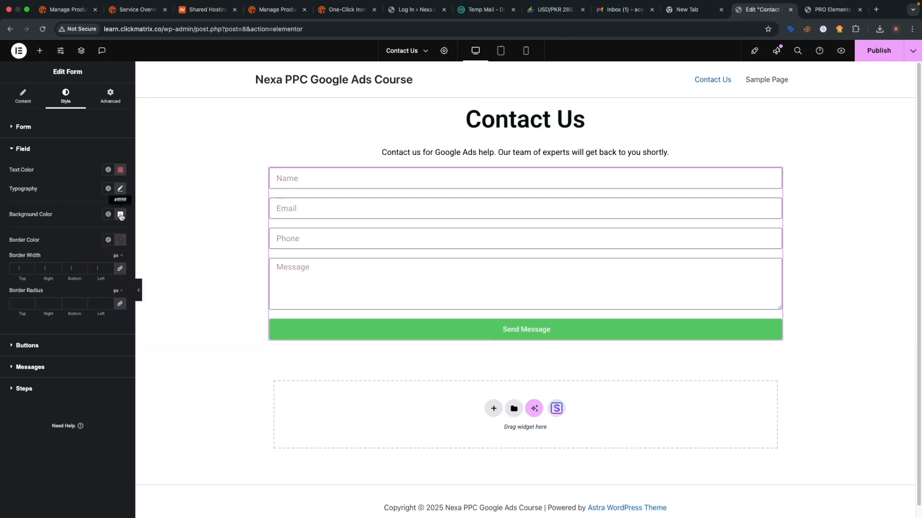
{"action": "left_click", "coordinate": [120, 173]}
{"action": "left_click_drag", "start_coordinate": [168, 255], "coordinate": [178, 291]}
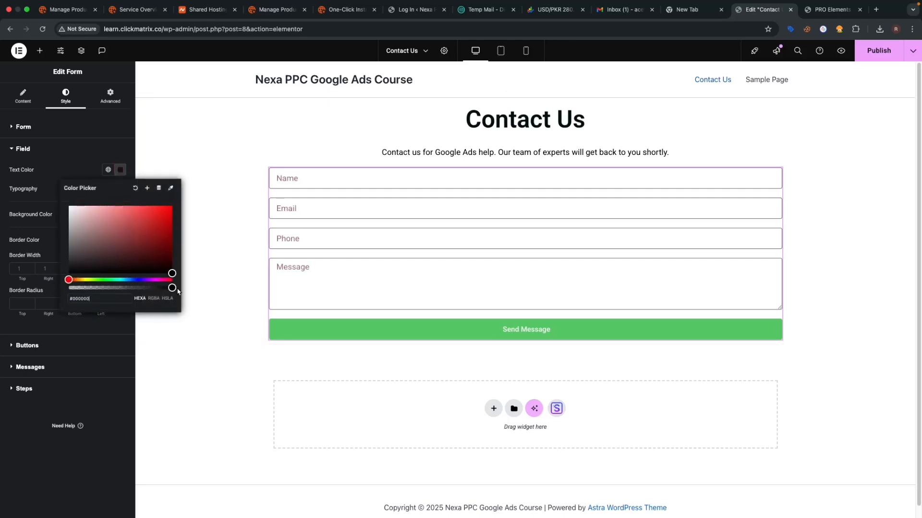
{"action": "left_click", "coordinate": [180, 296]}
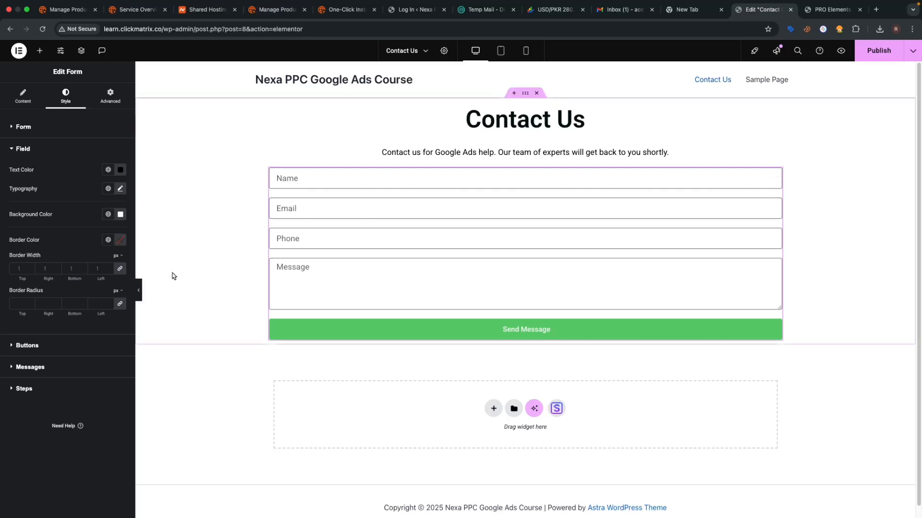
{"action": "left_click", "coordinate": [121, 242]}
{"action": "left_click_drag", "start_coordinate": [167, 297], "coordinate": [178, 350]}
{"action": "left_click", "coordinate": [195, 361]}
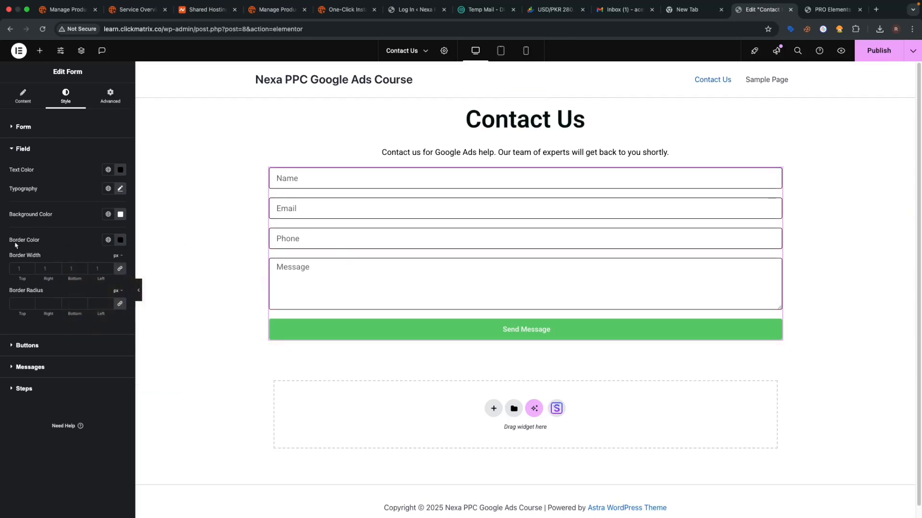
- In Button styles, try a darker custom background for the Send Message button
{"action": "left_click", "coordinate": [18, 351]}
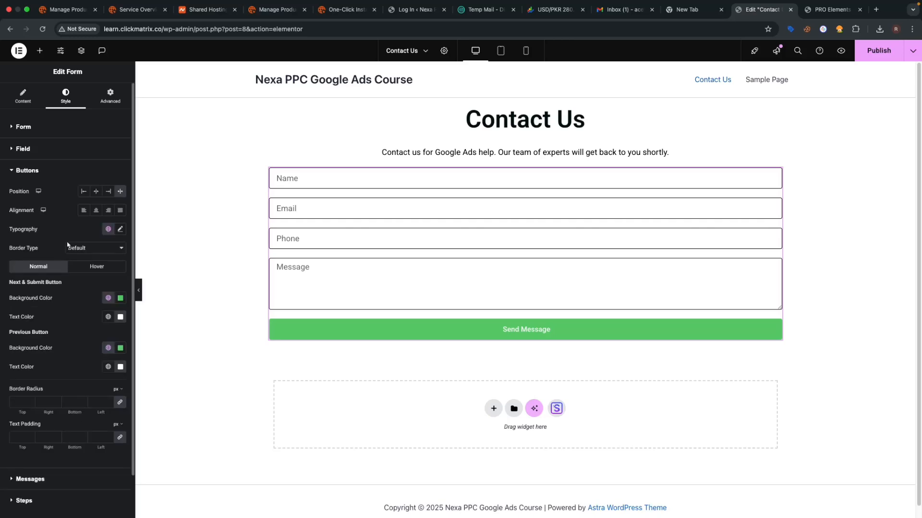
{"action": "left_click", "coordinate": [108, 298]}
{"action": "left_click", "coordinate": [120, 298]}
{"action": "left_click_drag", "start_coordinate": [154, 380], "coordinate": [187, 448]}
{"action": "left_click", "coordinate": [188, 446]}
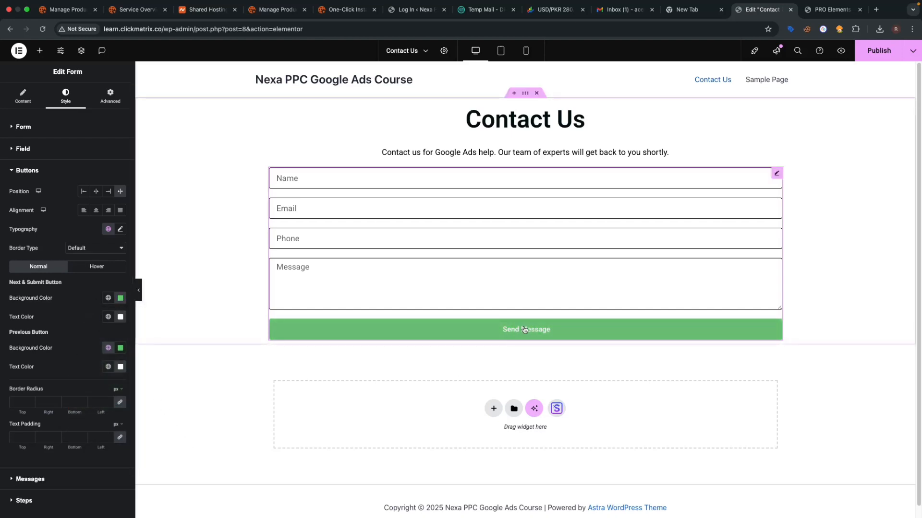
- Give the Previous button a bright blue (#0006FF) background
{"action": "left_click", "coordinate": [120, 348]}
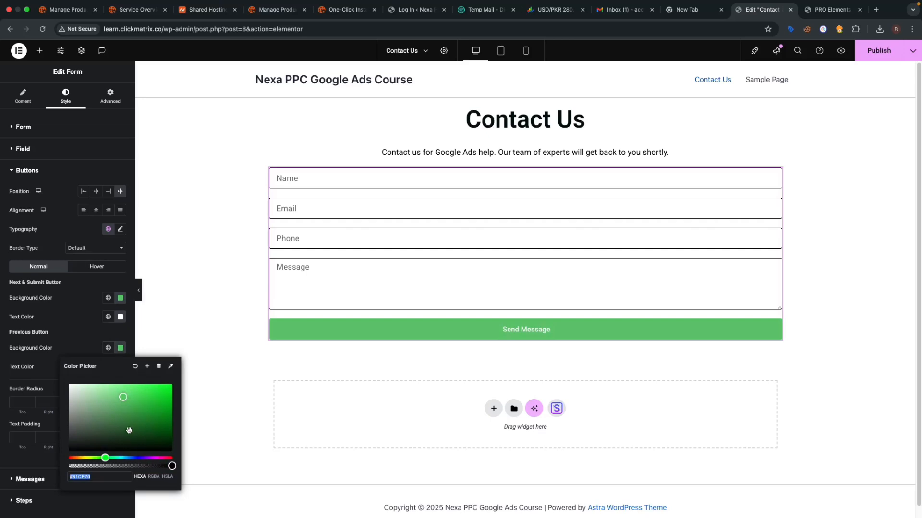
{"action": "left_click_drag", "start_coordinate": [105, 456], "coordinate": [137, 458]}
{"action": "left_click_drag", "start_coordinate": [158, 408], "coordinate": [180, 403]}
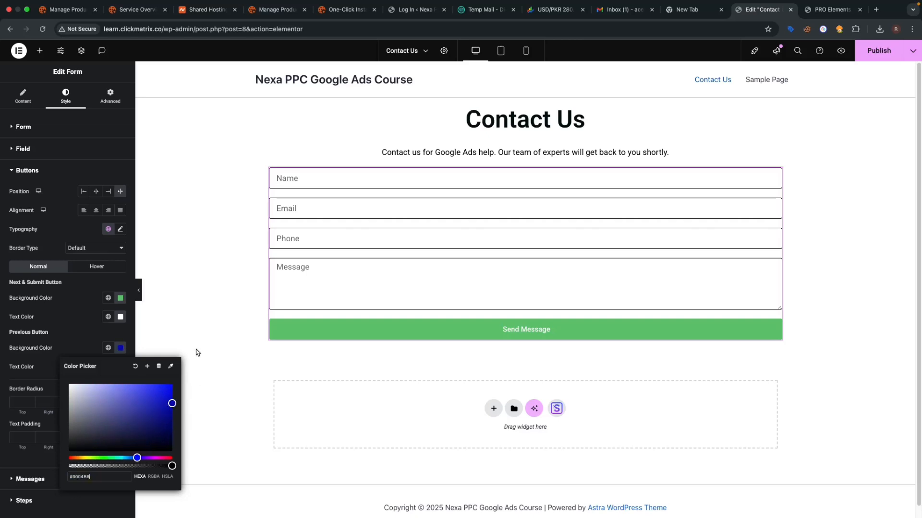
{"action": "left_click", "coordinate": [173, 384]}
{"action": "left_click", "coordinate": [201, 367]}
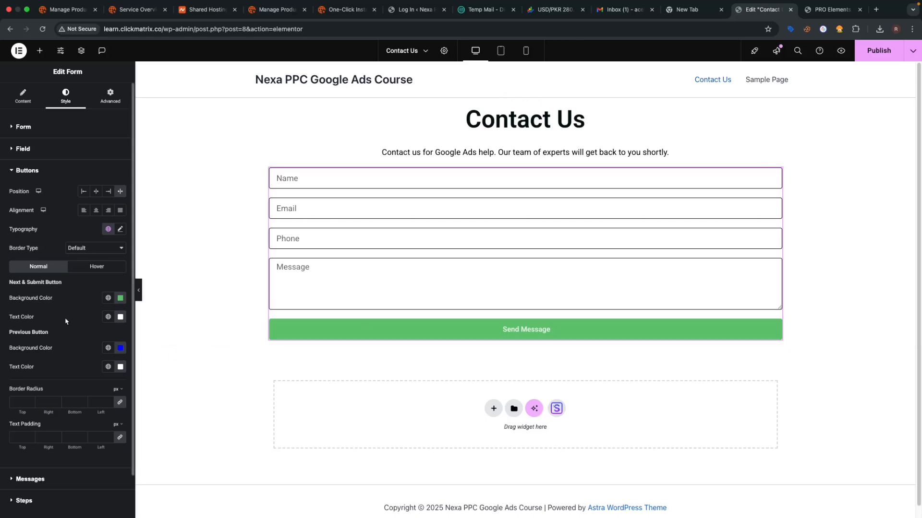
- Check the hover colours, then try a black Send Message background and undo it
{"action": "left_click", "coordinate": [96, 268]}
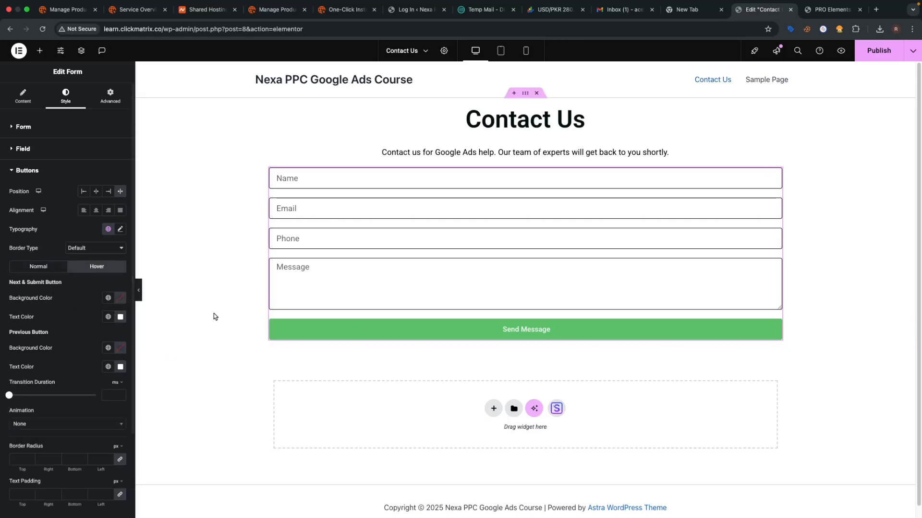
{"action": "left_click", "coordinate": [38, 266]}
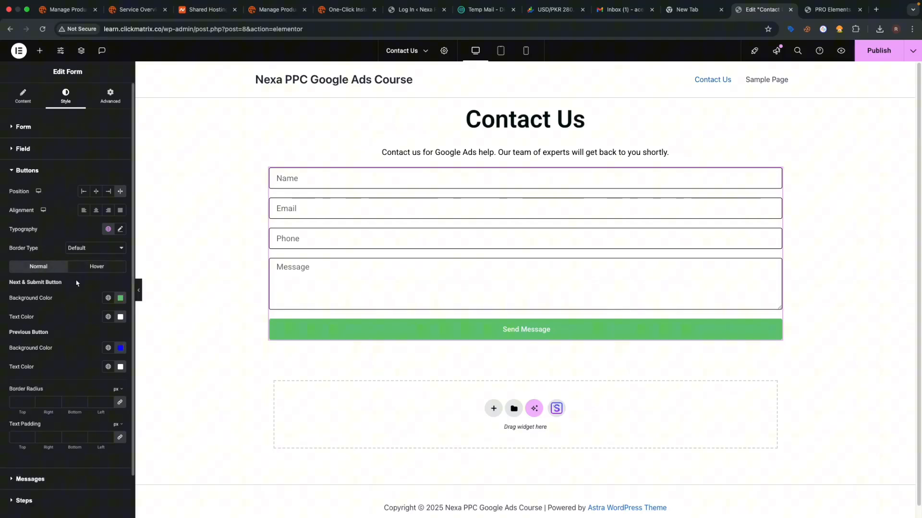
{"action": "left_click", "coordinate": [120, 298]}
{"action": "left_click_drag", "start_coordinate": [158, 389], "coordinate": [196, 442]}
{"action": "left_click", "coordinate": [214, 459]}
{"action": "key", "text": "super+z"}
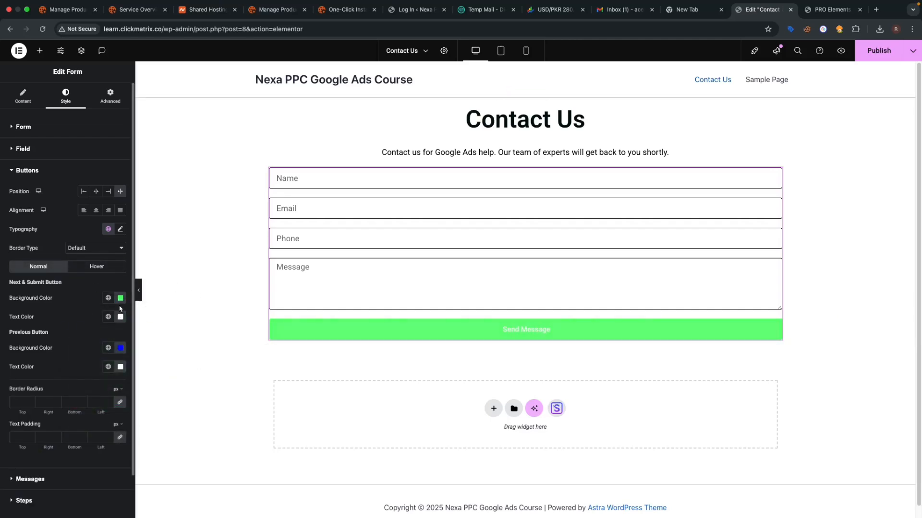
- Set the Send Message button's normal background to black by entering the hex value
{"action": "left_click", "coordinate": [120, 298]}
{"action": "left_click_drag", "start_coordinate": [150, 392], "coordinate": [206, 436]}
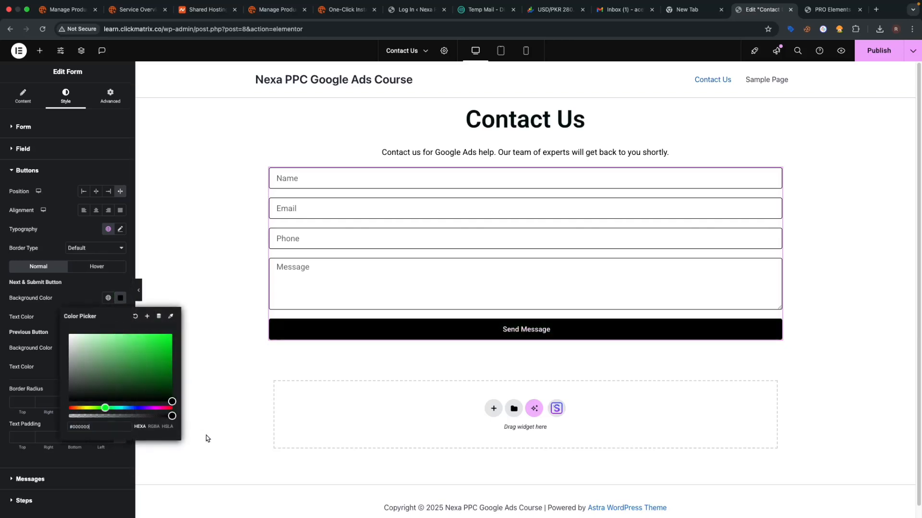
{"action": "left_click", "coordinate": [206, 436]}
{"action": "key", "text": "super+z"}
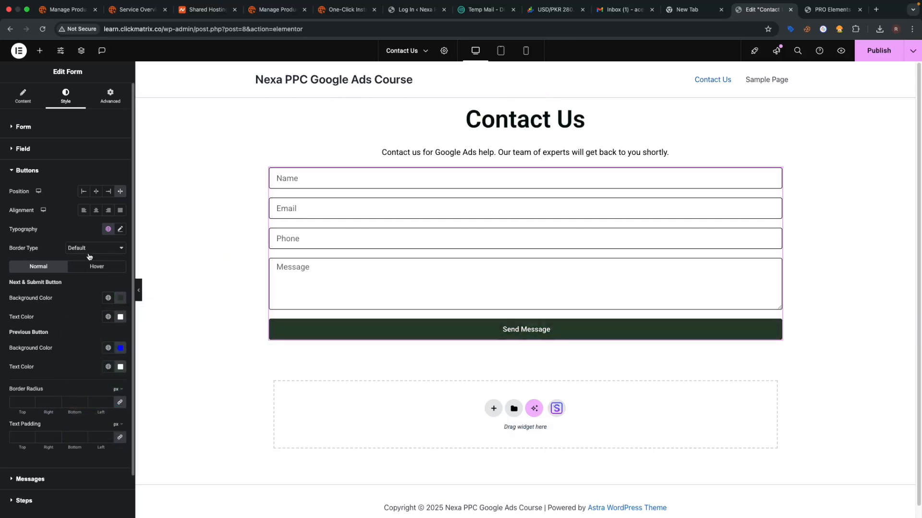
{"action": "left_click", "coordinate": [123, 300]}
{"action": "left_click_drag", "start_coordinate": [164, 380], "coordinate": [185, 433]}
{"action": "left_click", "coordinate": [109, 430]}
{"action": "type", "text": "#0000000"}
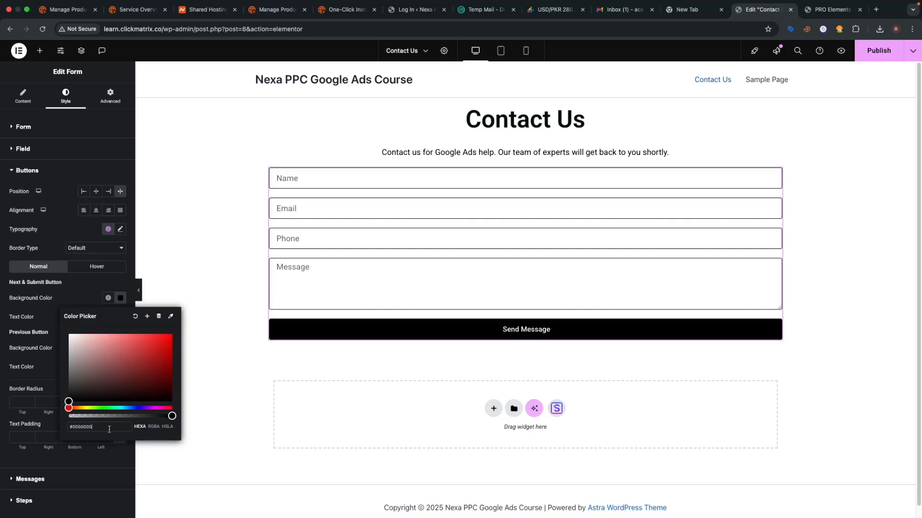
{"action": "left_click", "coordinate": [149, 457]}
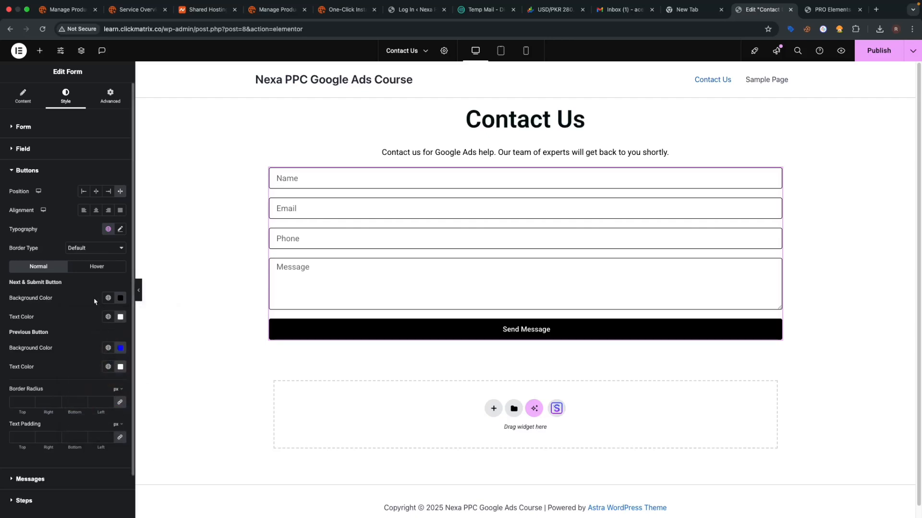
- Give the submit button a vivid blue hover background, then undo the last change
{"action": "left_click", "coordinate": [102, 268]}
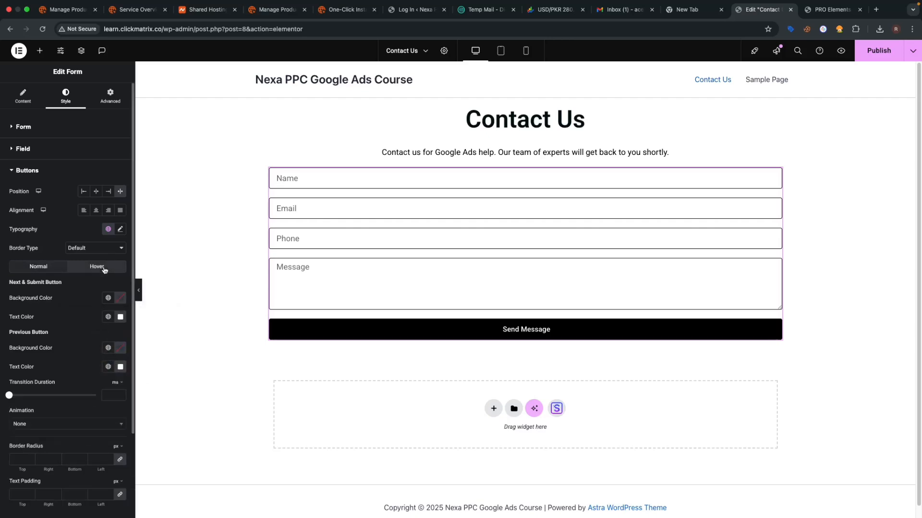
{"action": "left_click", "coordinate": [120, 299]}
{"action": "left_click", "coordinate": [138, 408]}
{"action": "left_click_drag", "start_coordinate": [153, 369], "coordinate": [172, 334]}
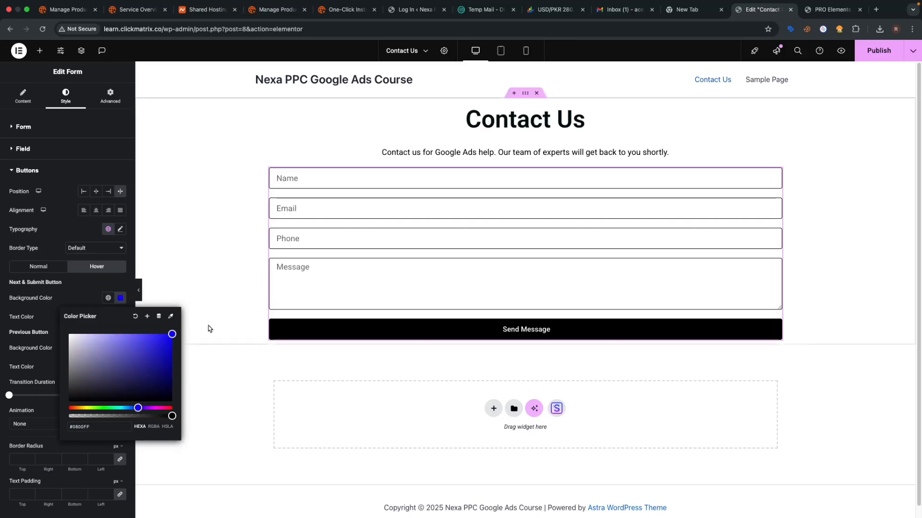
{"action": "left_click", "coordinate": [208, 327]}
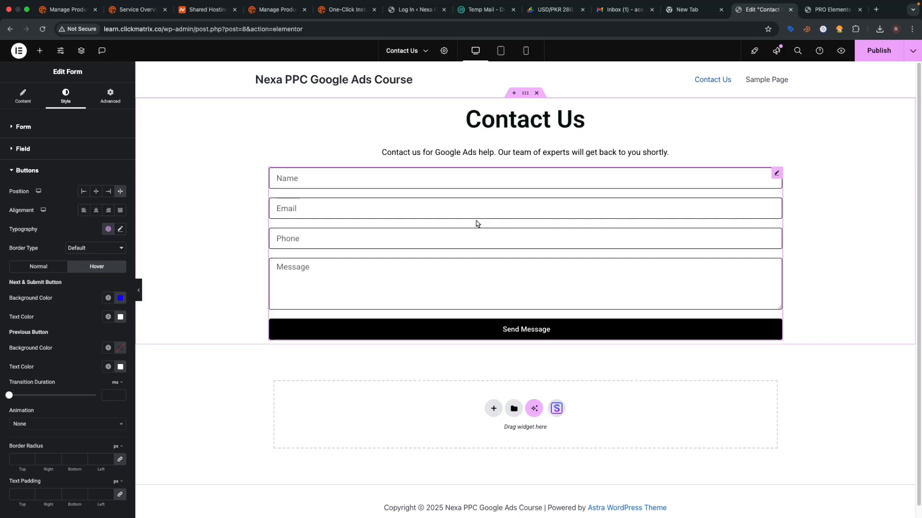
{"action": "key", "text": "super+z"}
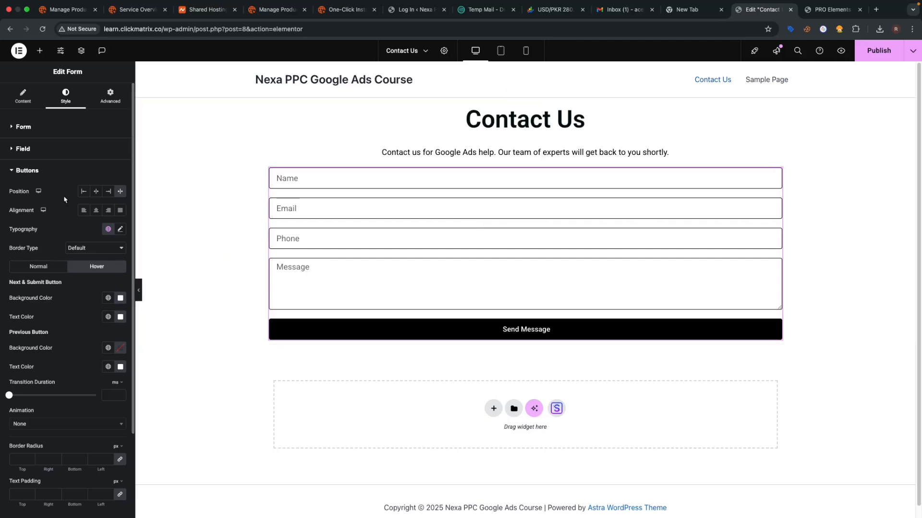
- Add a Redirect action under Actions After Submit and select the site's wp-admin address
{"action": "left_click", "coordinate": [23, 103]}
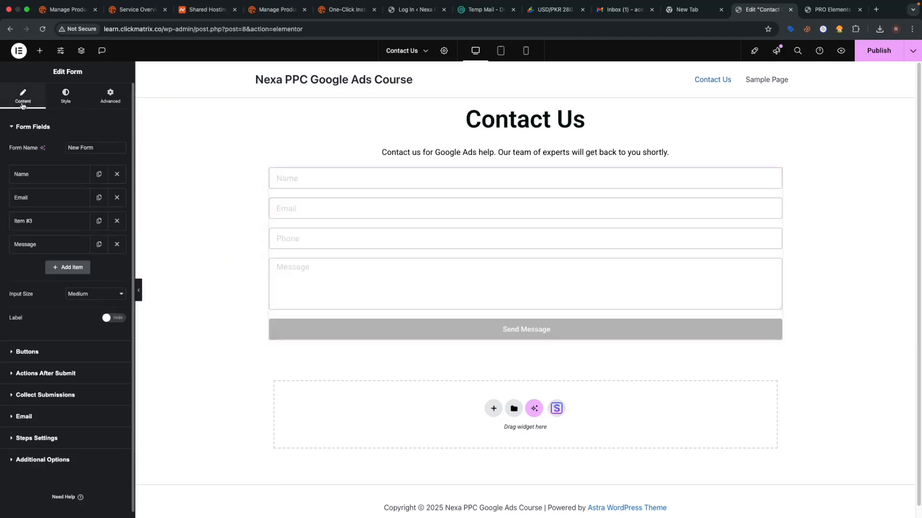
{"action": "scroll", "coordinate": [33, 325], "scroll_direction": "down", "scroll_amount": 1}
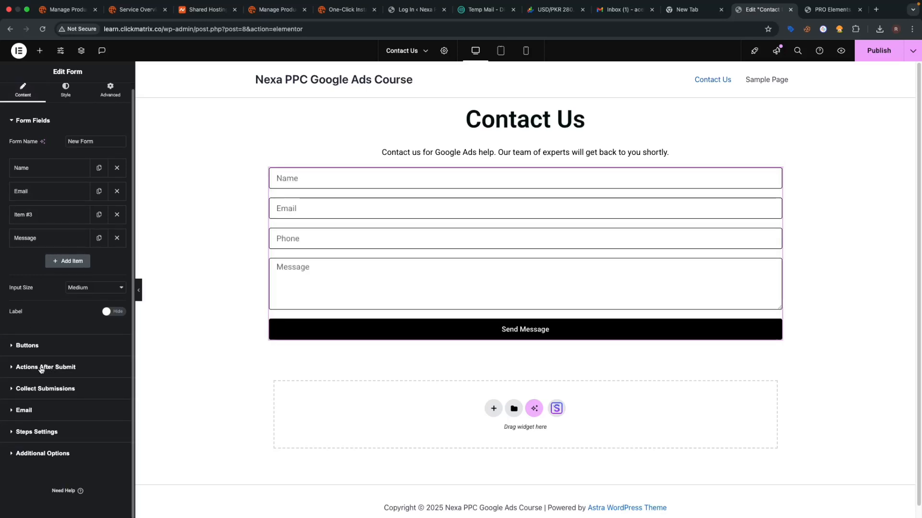
{"action": "left_click", "coordinate": [40, 368]}
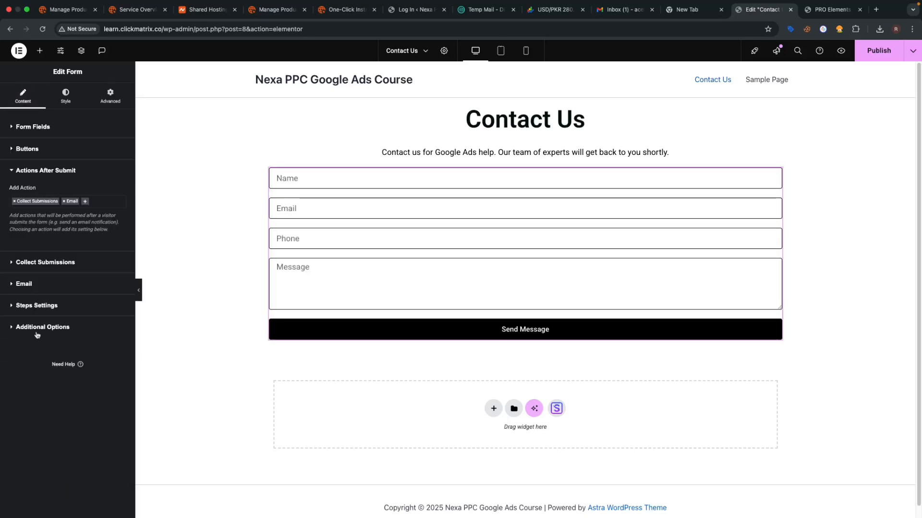
{"action": "left_click", "coordinate": [85, 202]}
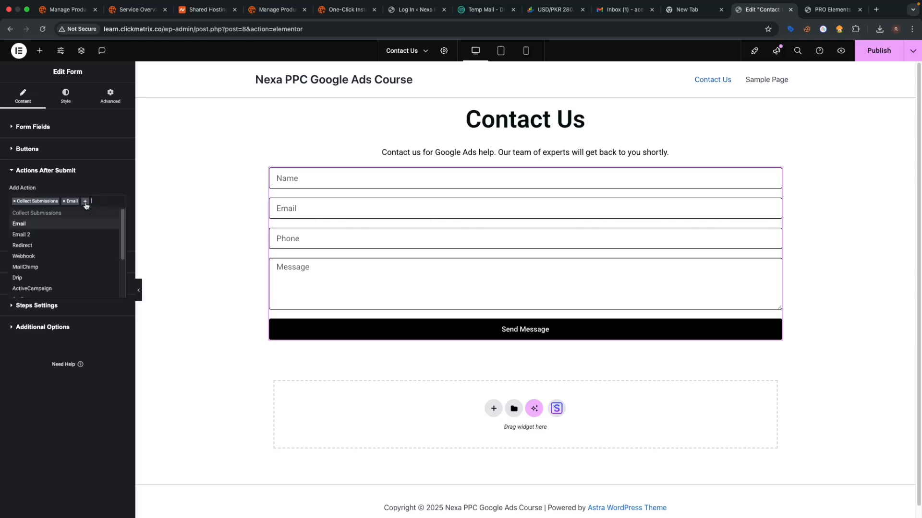
{"action": "left_click", "coordinate": [58, 247]}
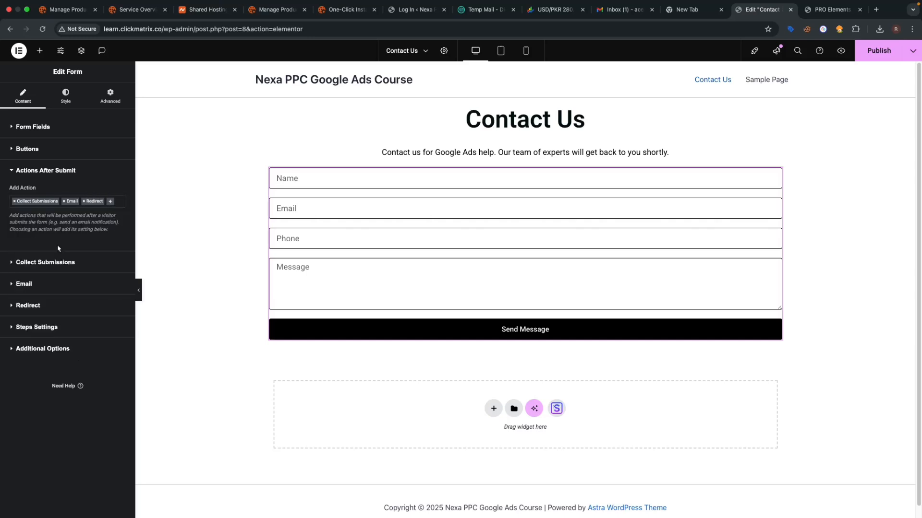
{"action": "left_click", "coordinate": [22, 305]}
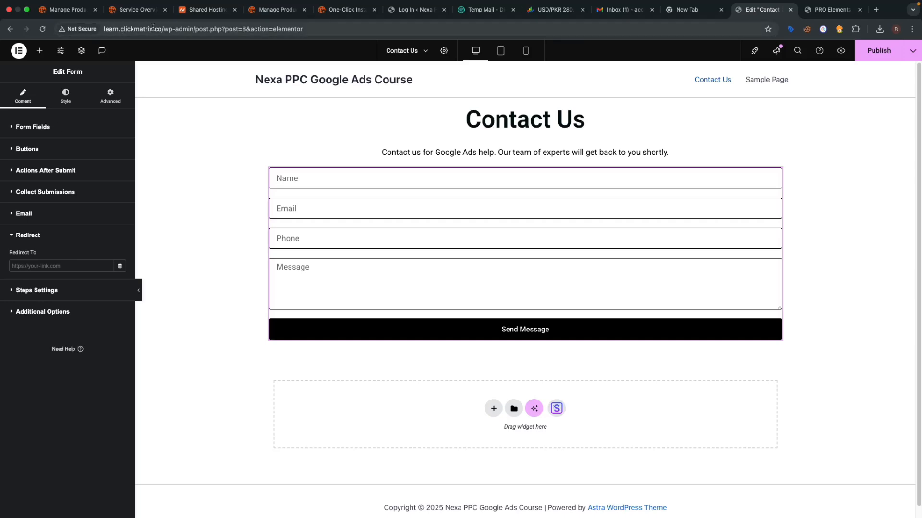
{"action": "left_click_drag", "start_coordinate": [193, 29], "coordinate": [129, 39]}
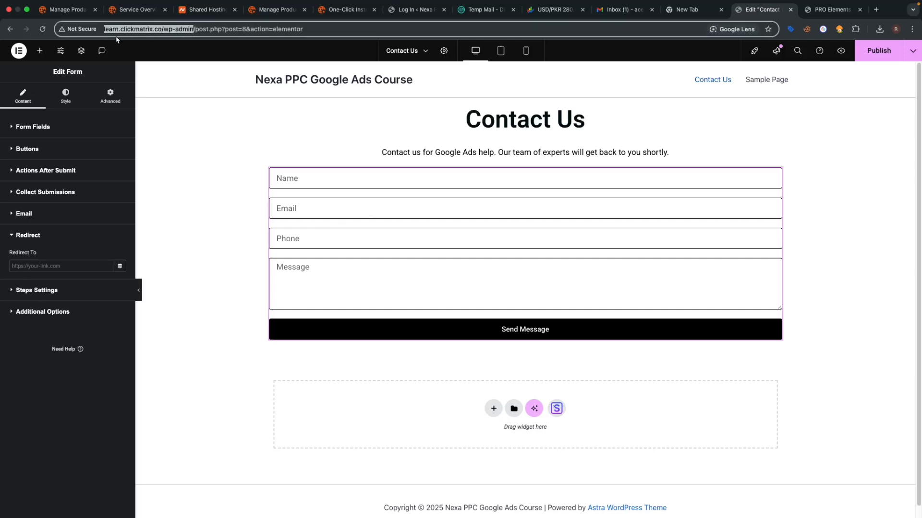
- Open the copied wp-admin address in a new browser tab
{"action": "key", "text": "ctrl+c"}
{"action": "key", "text": "ctrl+t"}
{"action": "key", "text": "ctrl+v"}
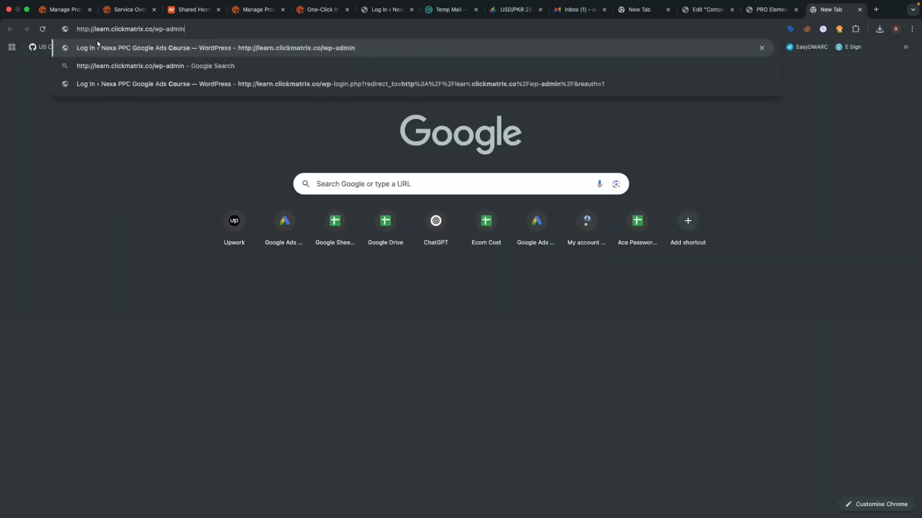
{"action": "key", "text": "Return"}
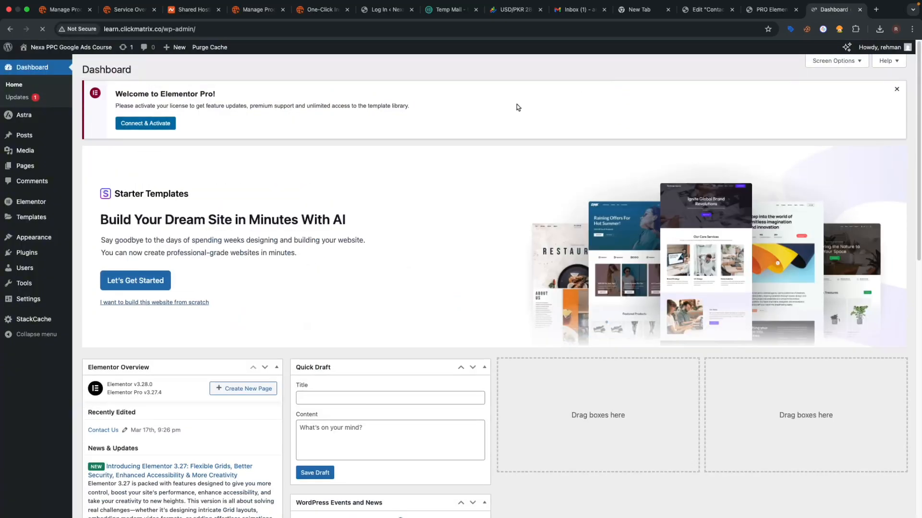
- Dismiss the Elementor Pro notice and start a new page from the Pages list
{"action": "mouse_move", "coordinate": [25, 168]}
{"action": "left_click", "coordinate": [896, 89]}
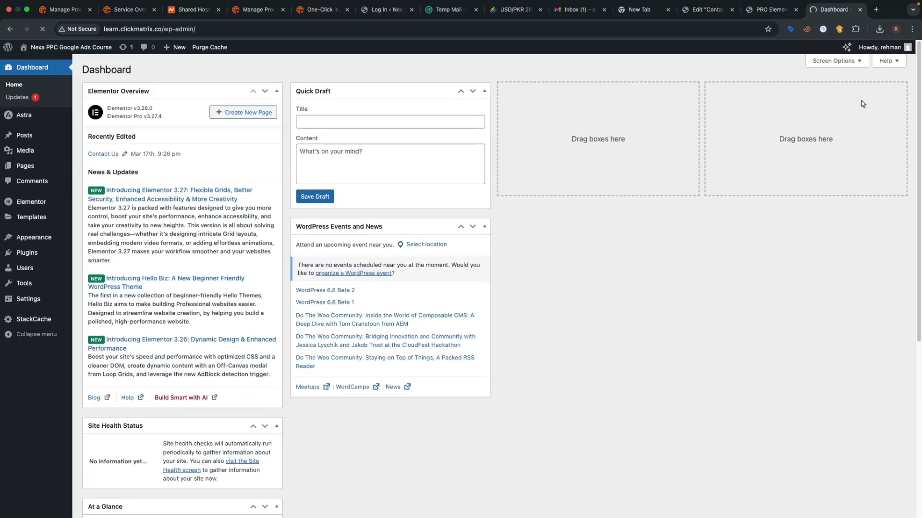
{"action": "left_click", "coordinate": [42, 163]}
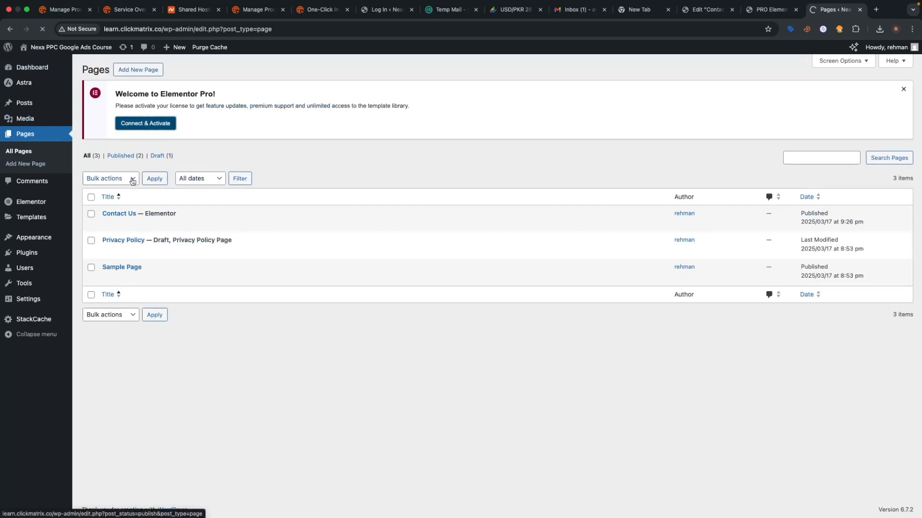
{"action": "left_click", "coordinate": [127, 68]}
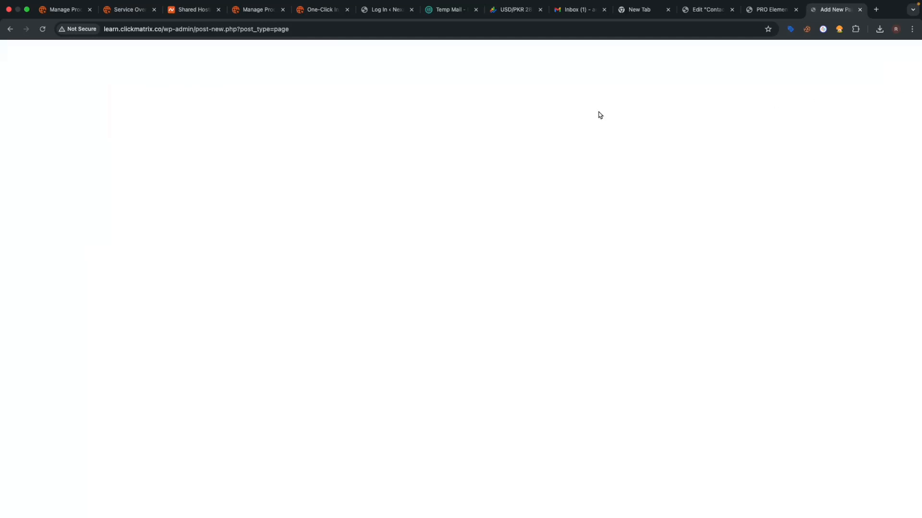
- Title the new page 'Thank You' and set its template to Elementor Full Width
{"action": "type", "text": "T"}
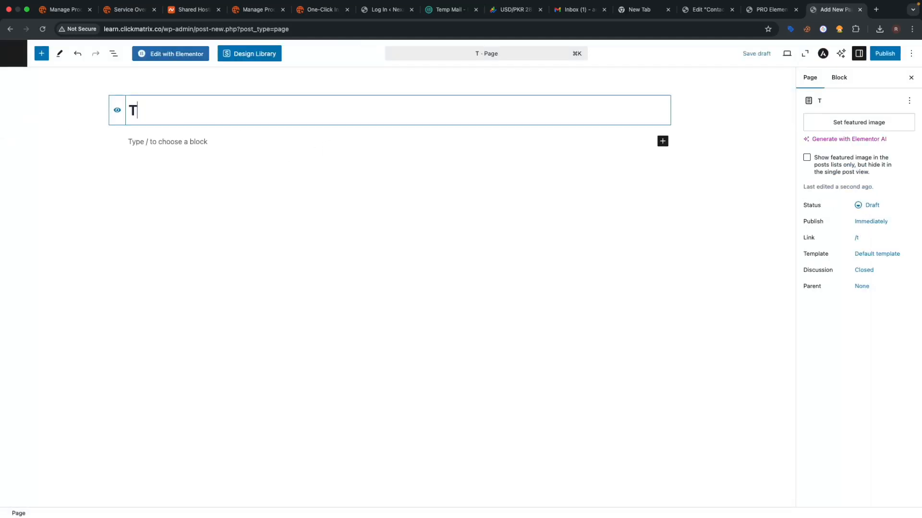
{"action": "type", "text": "hank YOu"}
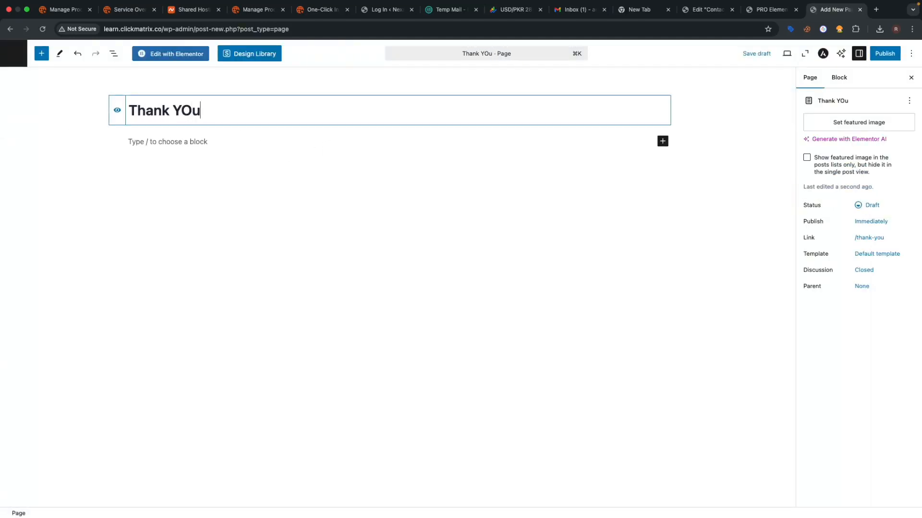
{"action": "key", "text": "BackSpace"}
{"action": "key", "text": "BackSpace"}
{"action": "type", "text": "ou"}
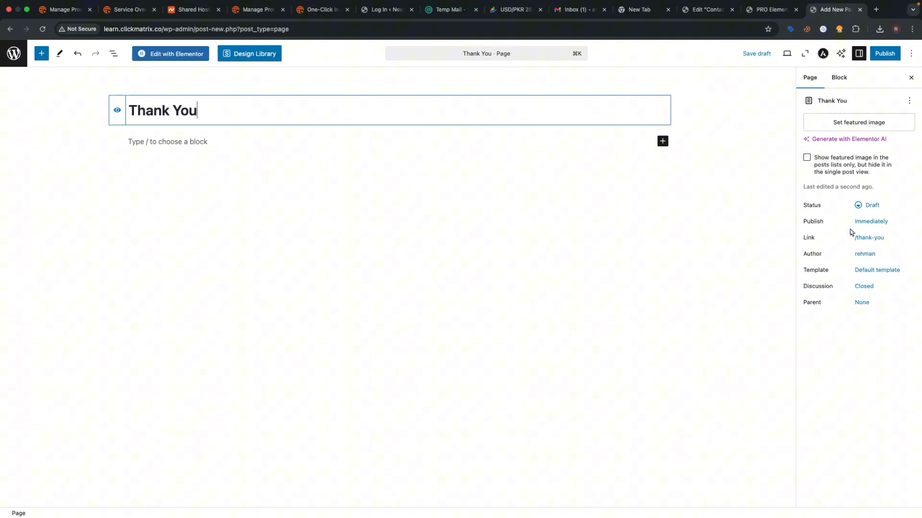
{"action": "left_click", "coordinate": [867, 270]}
{"action": "left_click", "coordinate": [856, 349]}
{"action": "left_click", "coordinate": [859, 370]}
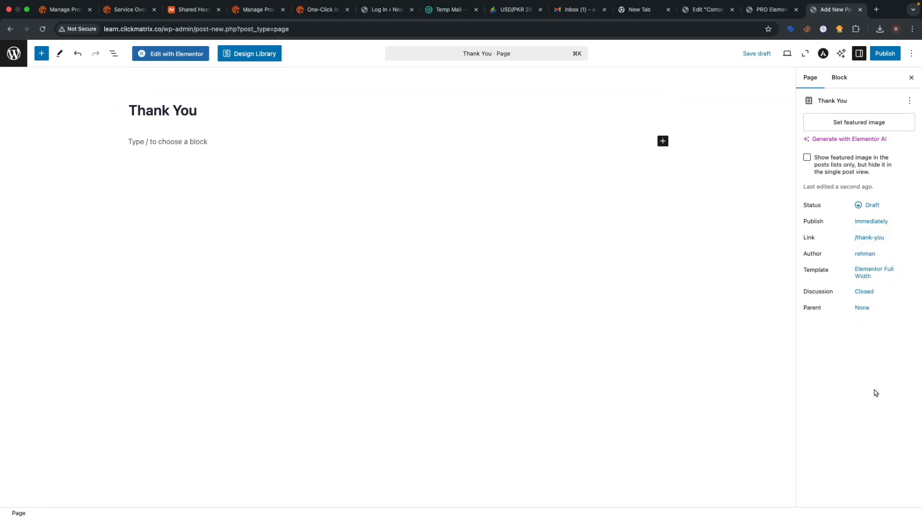
- Publish the Thank You page, copy its address, and return to the Contact Us editor
{"action": "left_click", "coordinate": [884, 53]}
{"action": "left_click", "coordinate": [895, 55]}
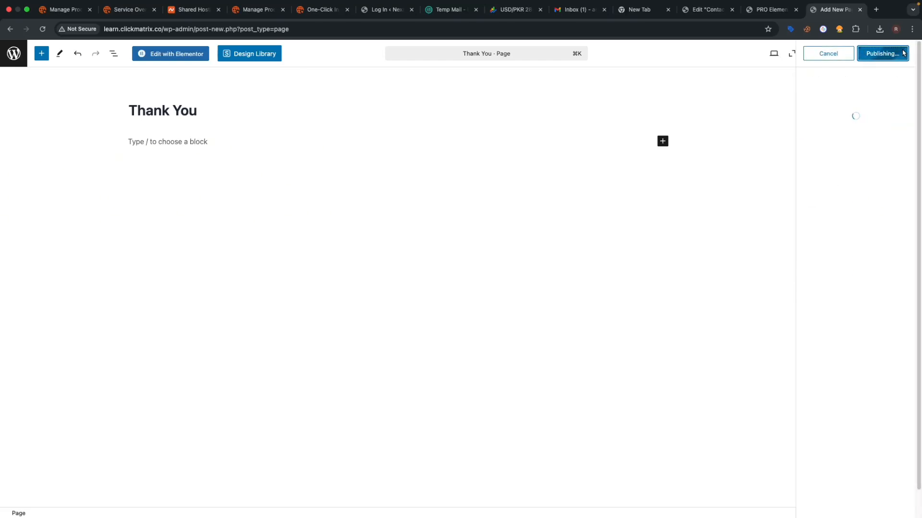
{"action": "left_click", "coordinate": [901, 135]}
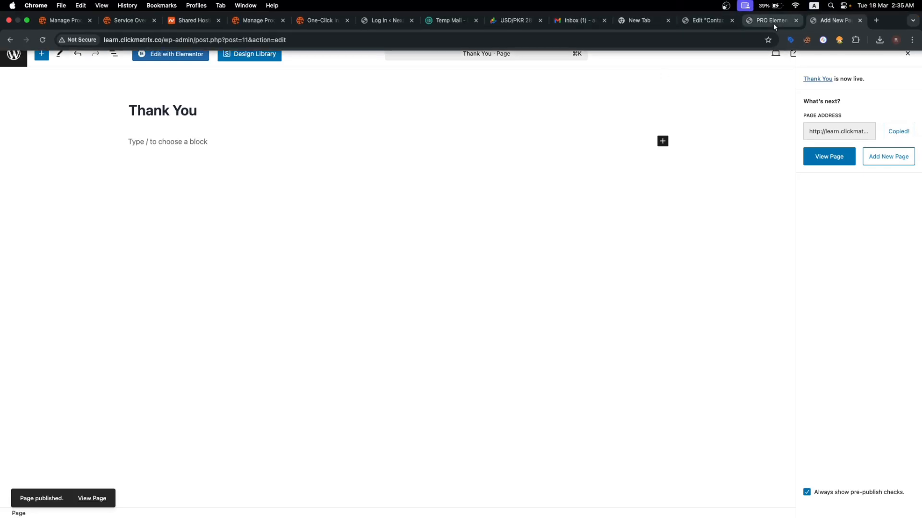
{"action": "left_click", "coordinate": [755, 14]}
{"action": "left_click", "coordinate": [706, 14]}
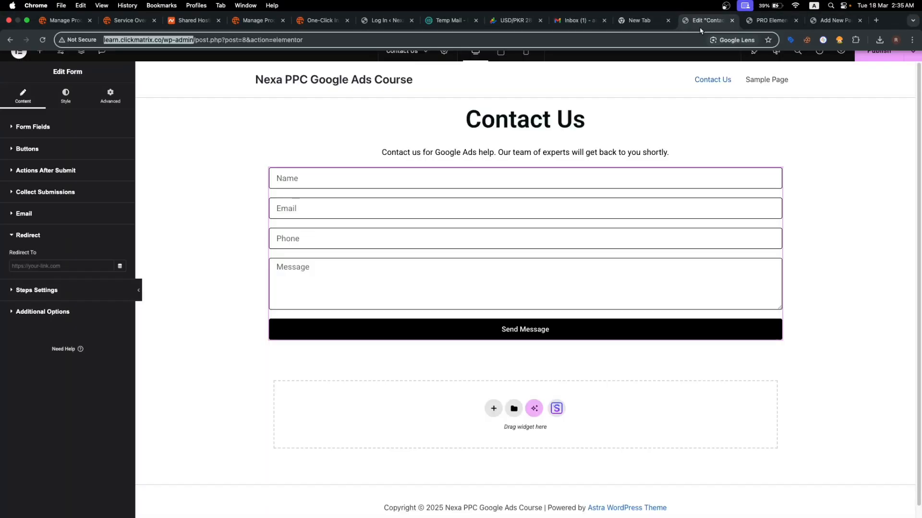
- Paste the Thank You page URL into the form's Redirect To field, then publish and preview Contact Us
{"action": "left_click", "coordinate": [82, 270]}
{"action": "key", "text": "super+v"}
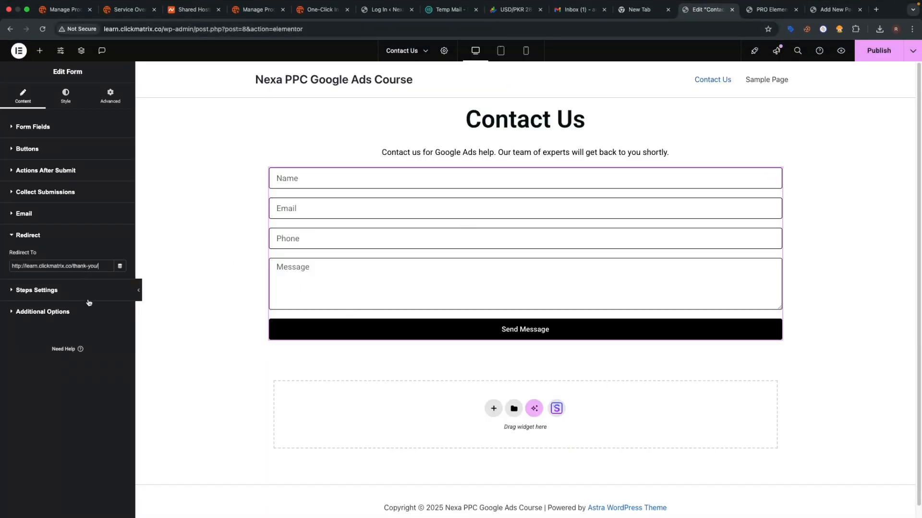
{"action": "left_click", "coordinate": [96, 319]}
{"action": "left_click", "coordinate": [55, 240]}
{"action": "left_click_drag", "start_coordinate": [99, 268], "coordinate": [11, 269]}
{"action": "left_click", "coordinate": [21, 343]}
{"action": "left_click", "coordinate": [891, 58]}
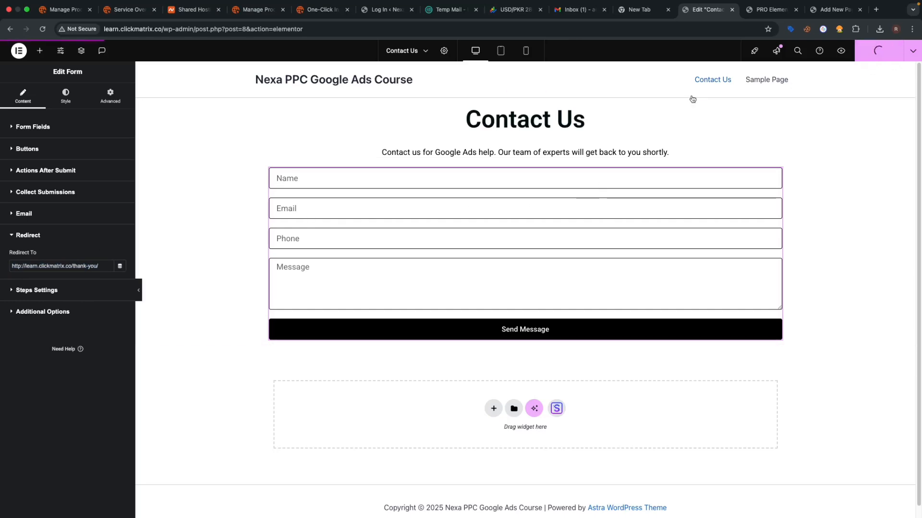
{"action": "left_click", "coordinate": [841, 53]}
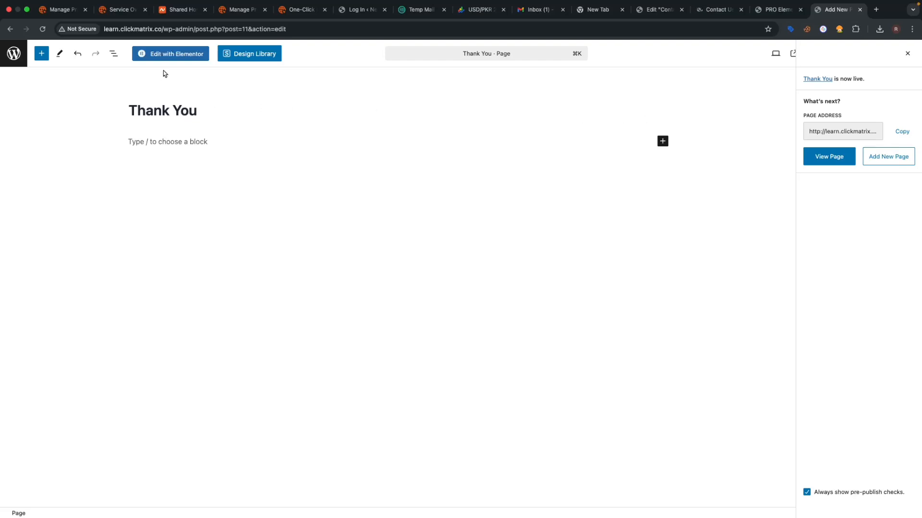
- Open the Thank You page in Elementor and drop a Heading into a new single-column Flexbox container
{"action": "left_click", "coordinate": [172, 56]}
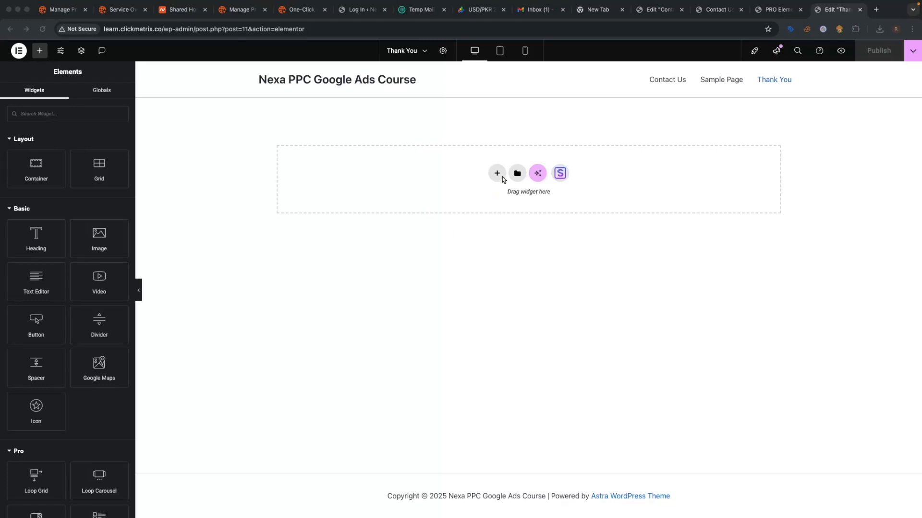
{"action": "left_click", "coordinate": [500, 176]}
{"action": "left_click", "coordinate": [491, 198]}
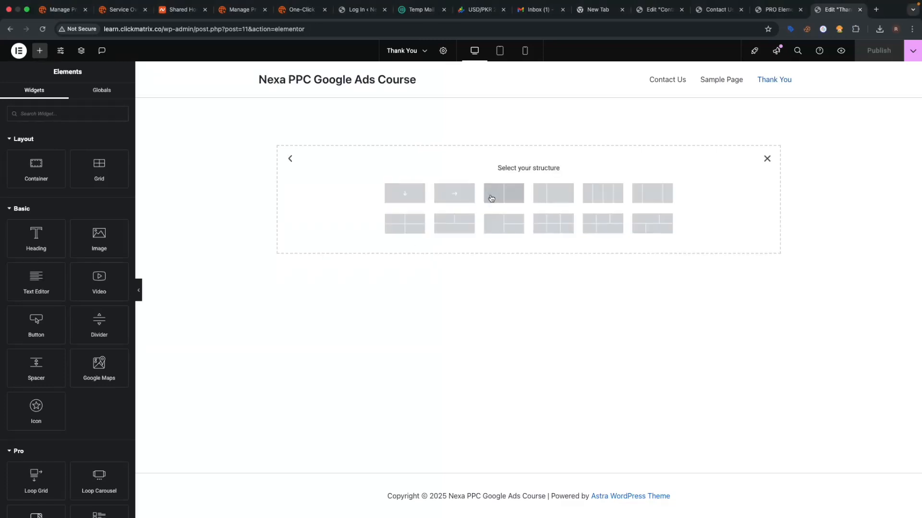
{"action": "left_click", "coordinate": [403, 193]}
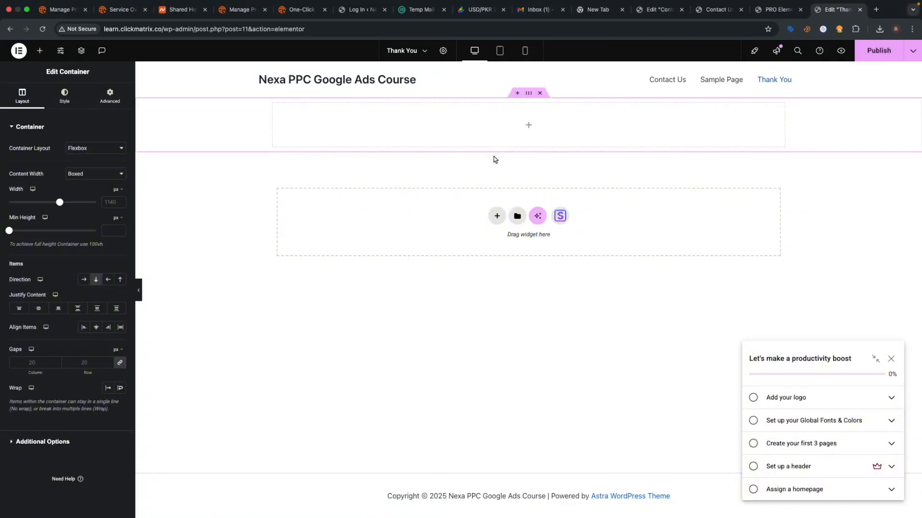
{"action": "left_click", "coordinate": [526, 129]}
{"action": "left_click_drag", "start_coordinate": [30, 243], "coordinate": [549, 141]}
- Change the heading text to 'Thank You for Contacting Us' and make it an H1
{"action": "key", "text": "super+a"}
{"action": "type", "text": "Thank"}
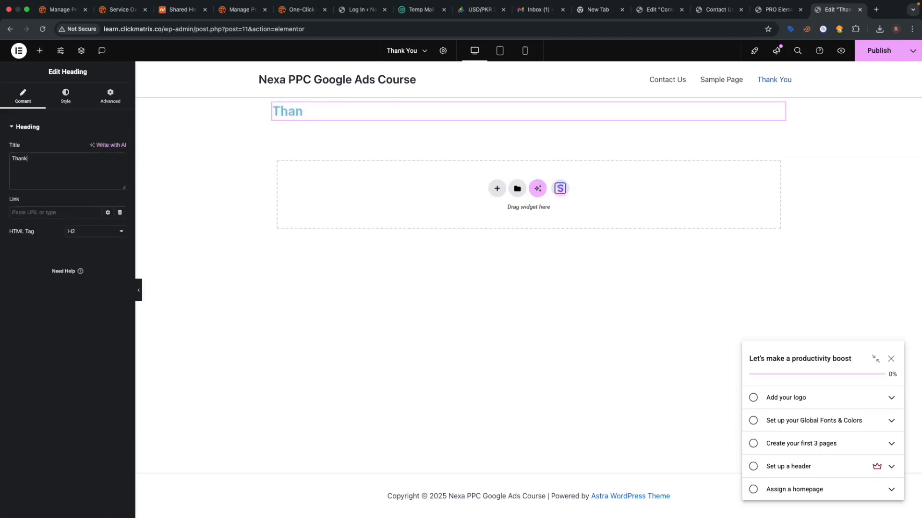
{"action": "type", "text": " You for Contac"}
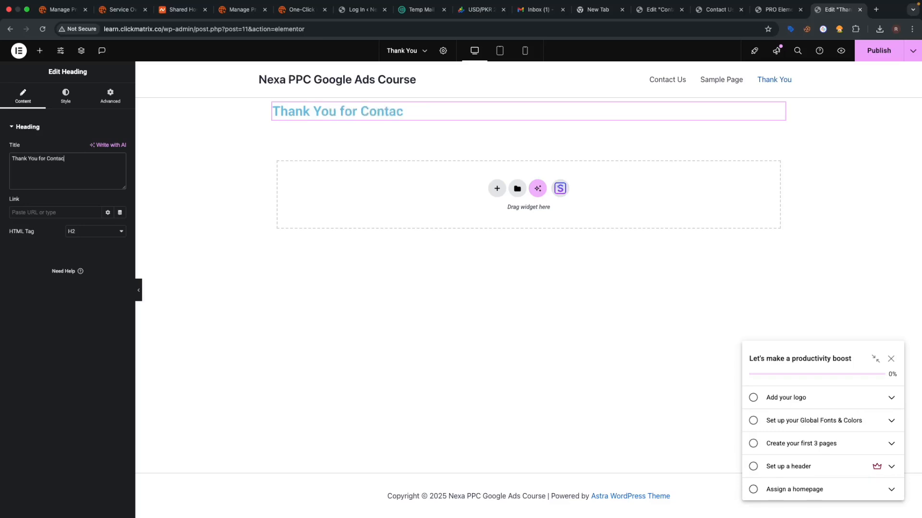
{"action": "type", "text": "ting Us"}
{"action": "left_click", "coordinate": [102, 232]}
{"action": "left_click", "coordinate": [103, 221]}
- Style the heading with 54 px typography size and black text colour
{"action": "left_click", "coordinate": [65, 96]}
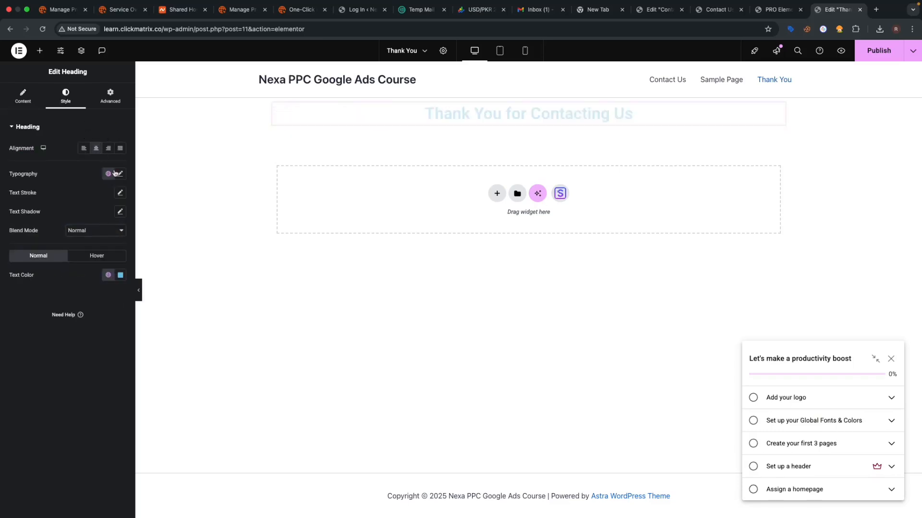
{"action": "left_click", "coordinate": [118, 174]}
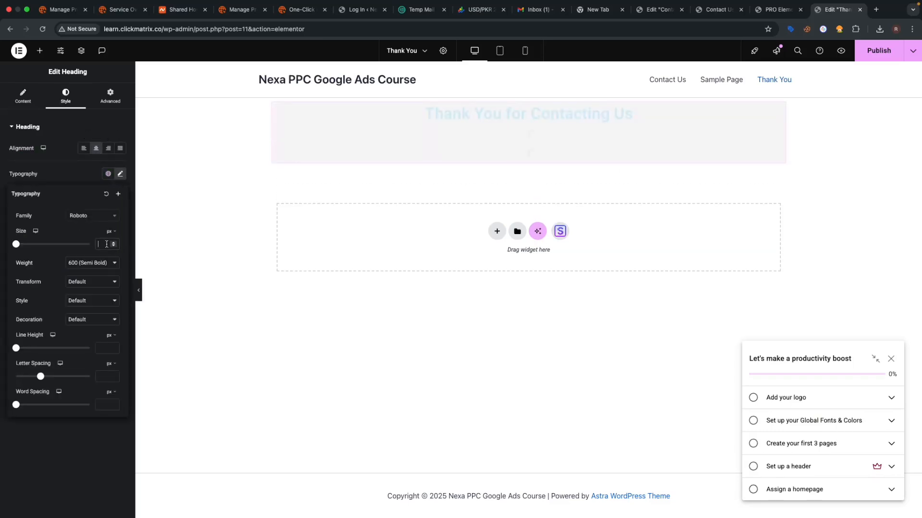
{"action": "type", "text": "54"}
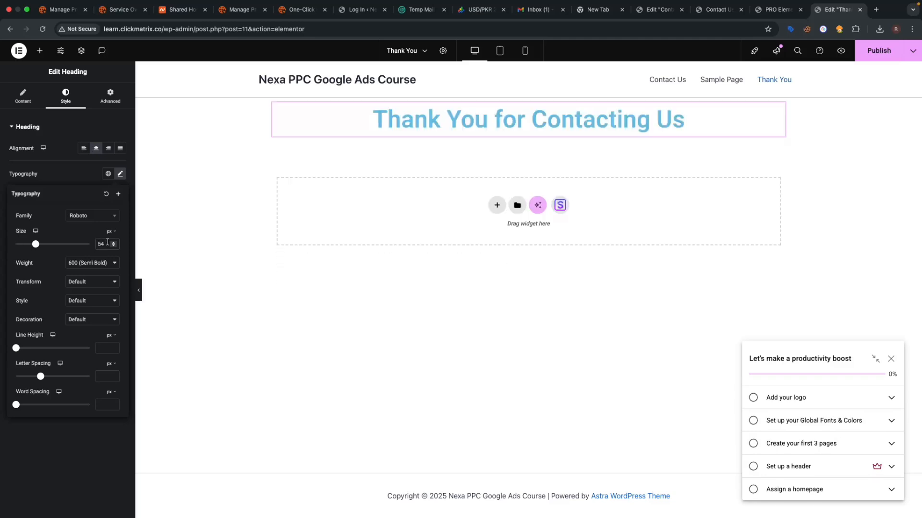
{"action": "left_click", "coordinate": [86, 183]}
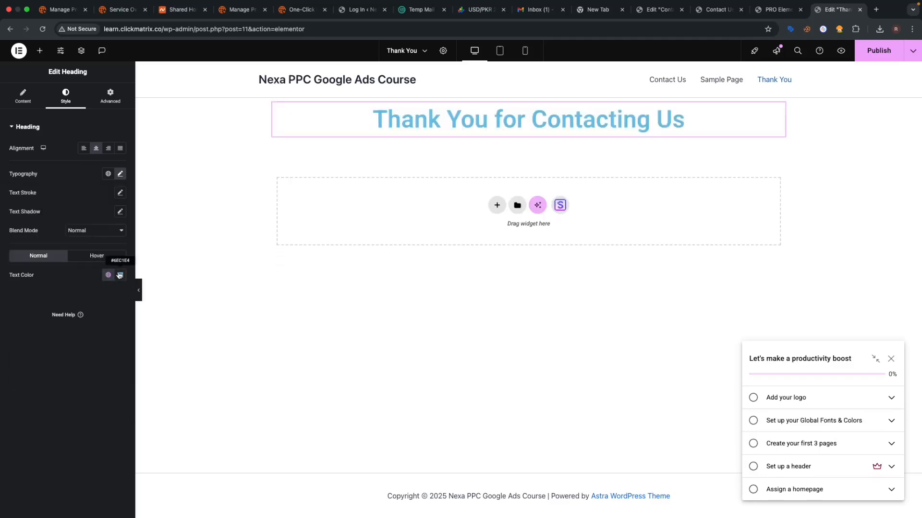
{"action": "left_click", "coordinate": [120, 275]}
{"action": "left_click_drag", "start_coordinate": [171, 376], "coordinate": [193, 407]}
{"action": "left_click", "coordinate": [195, 413]}
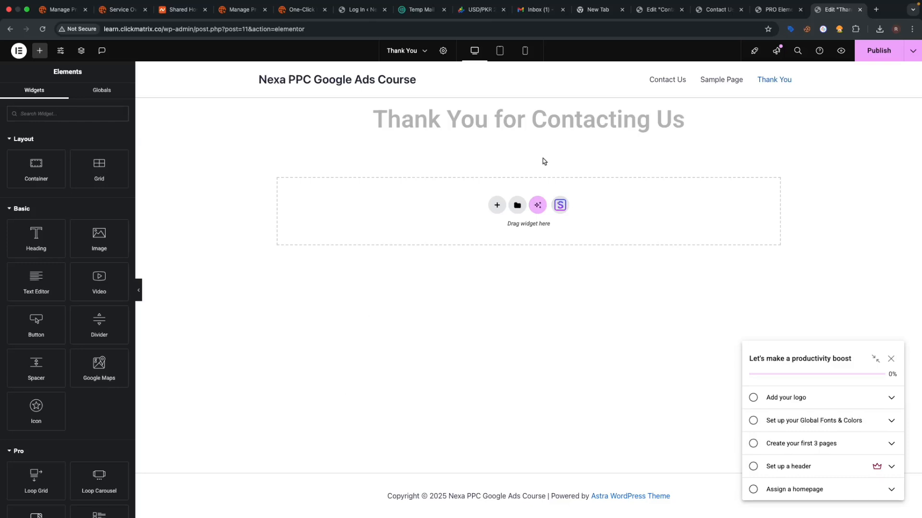
- Add a text block below the heading reading 'Thank you for contacting us. Our team willget back to you soon'
{"action": "left_click_drag", "start_coordinate": [49, 287], "coordinate": [514, 126]}
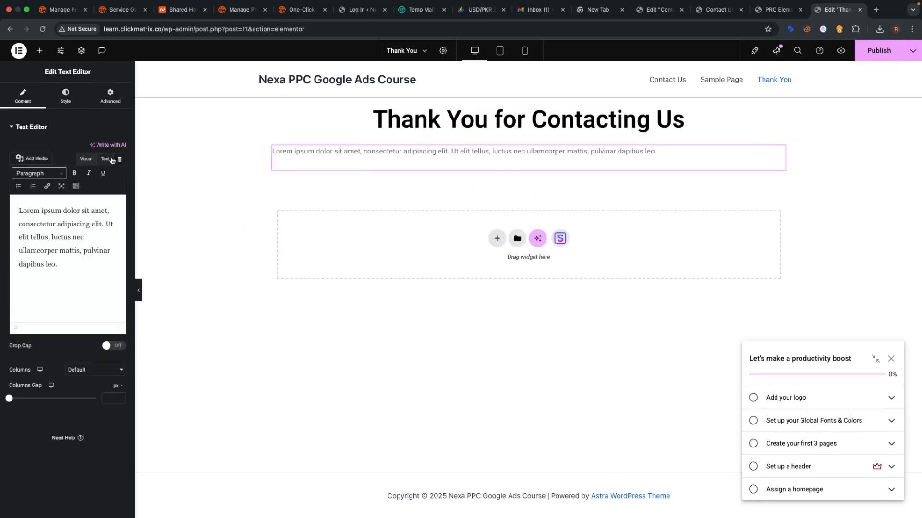
{"action": "left_click", "coordinate": [105, 159]}
{"action": "triple_click", "coordinate": [100, 208]}
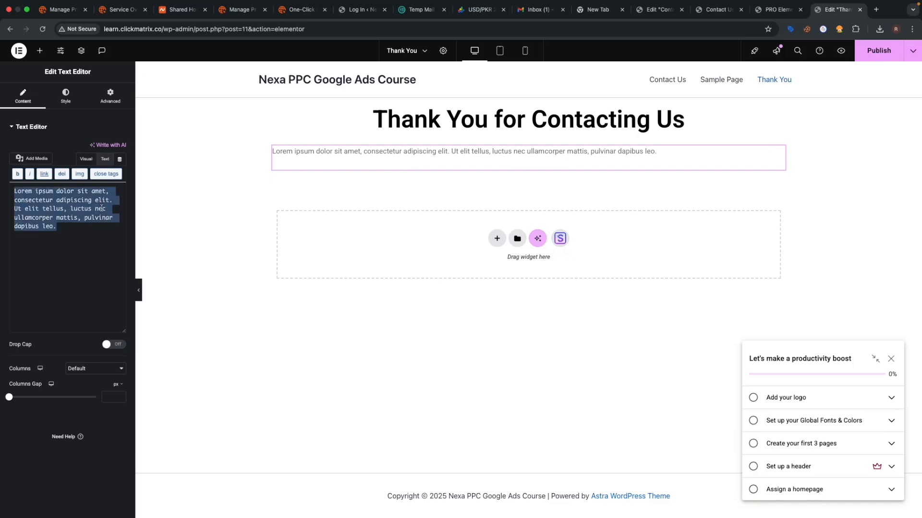
{"action": "type", "text": "Thank you f"}
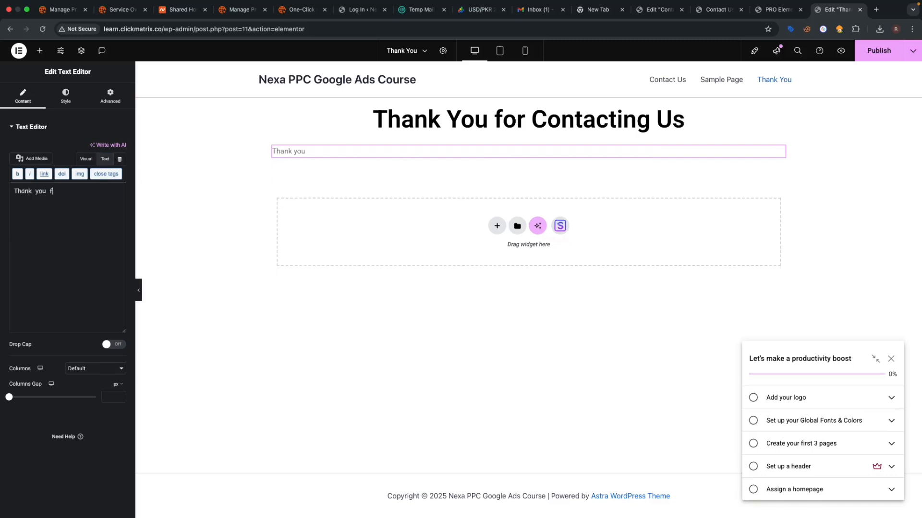
{"action": "type", "text": "or contacting us. Ou"}
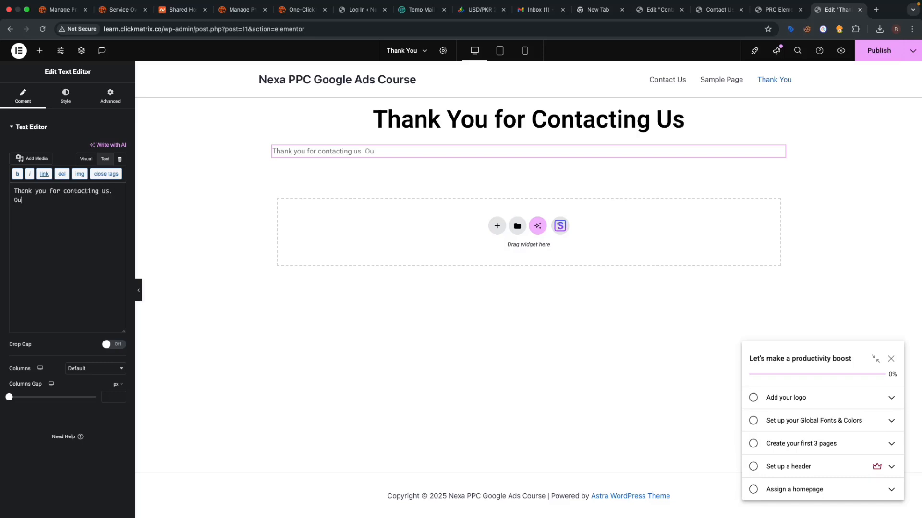
{"action": "type", "text": "r team willget back"}
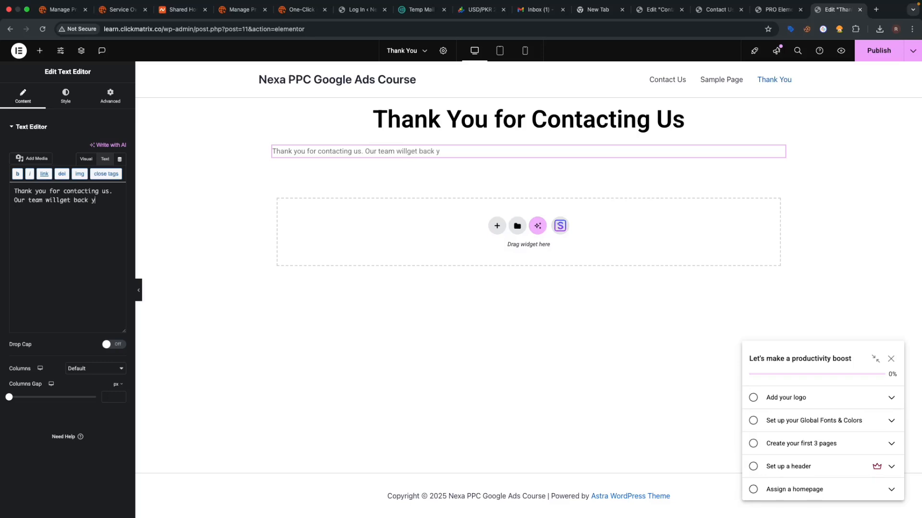
{"action": "type", "text": " to you soon."}
- Center the message text and set its typography size to 18
{"action": "left_click", "coordinate": [67, 96]}
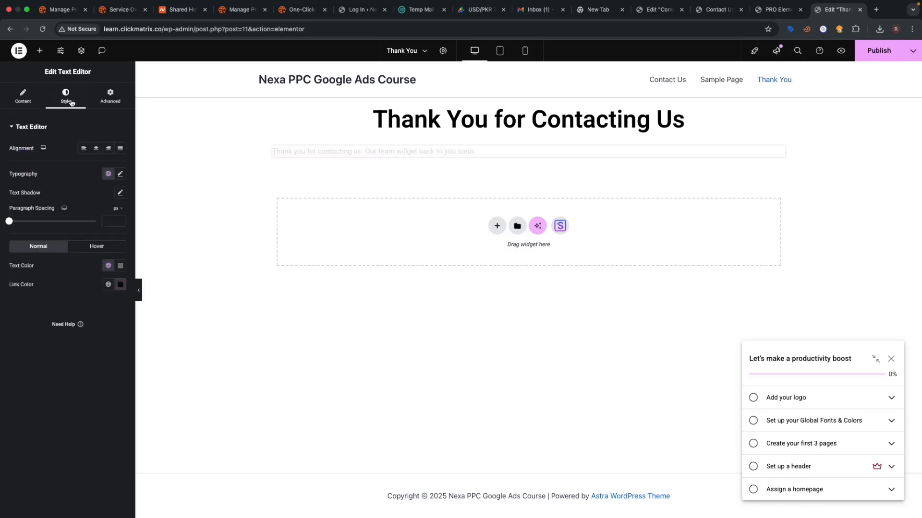
{"action": "left_click", "coordinate": [96, 149]}
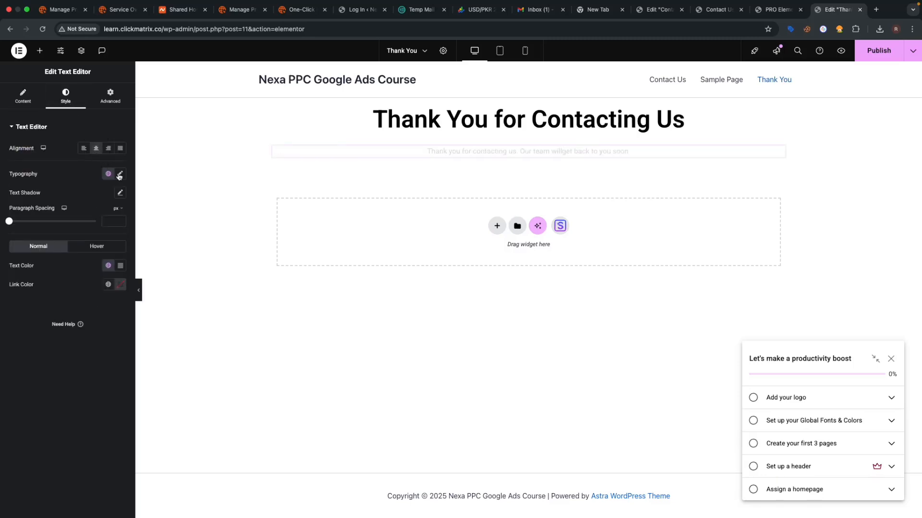
{"action": "left_click", "coordinate": [120, 174]}
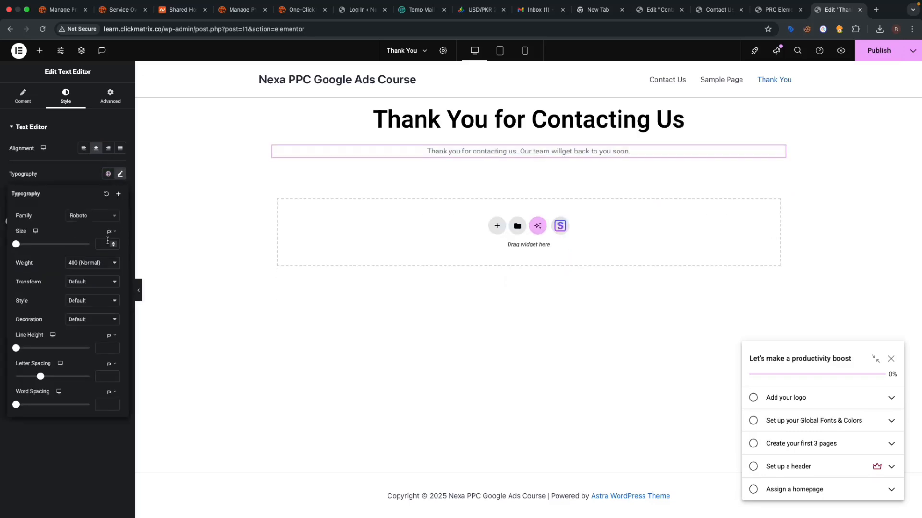
{"action": "left_click", "coordinate": [106, 243]}
{"action": "type", "text": "18"}
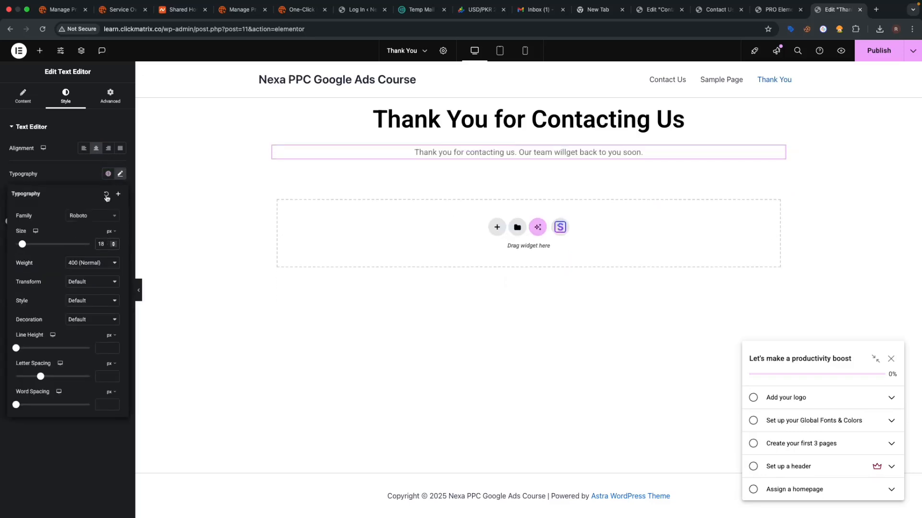
{"action": "left_click", "coordinate": [120, 174]}
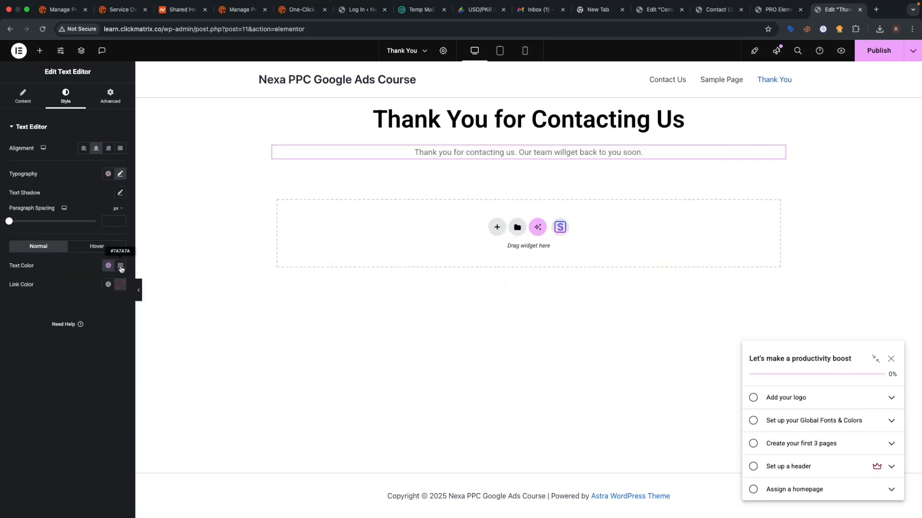
{"action": "left_click", "coordinate": [120, 266]}
{"action": "left_click", "coordinate": [202, 435]}
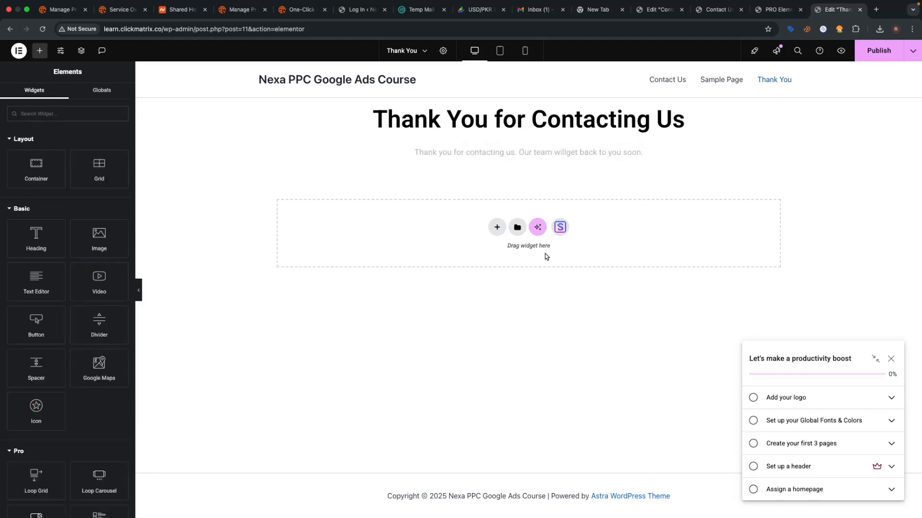
- Give the heading's container an unlinked top padding of 200
{"action": "left_click", "coordinate": [529, 94]}
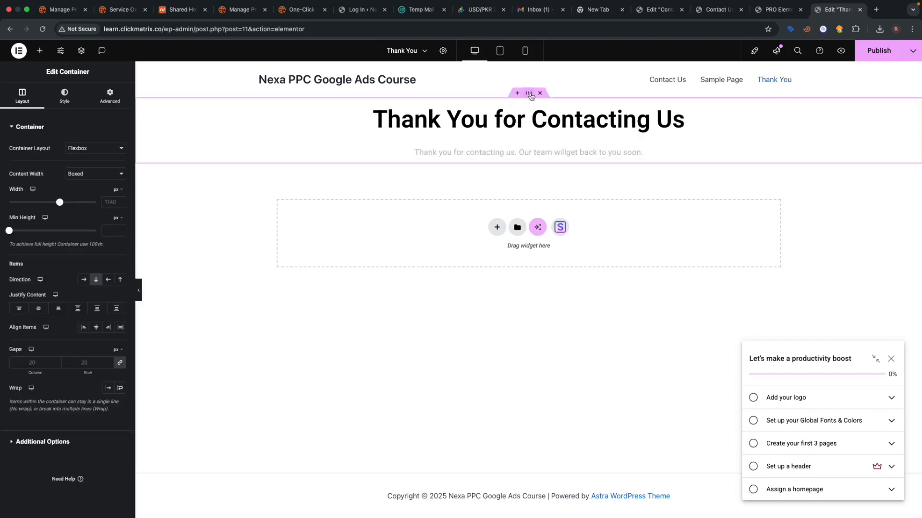
{"action": "left_click", "coordinate": [110, 96]}
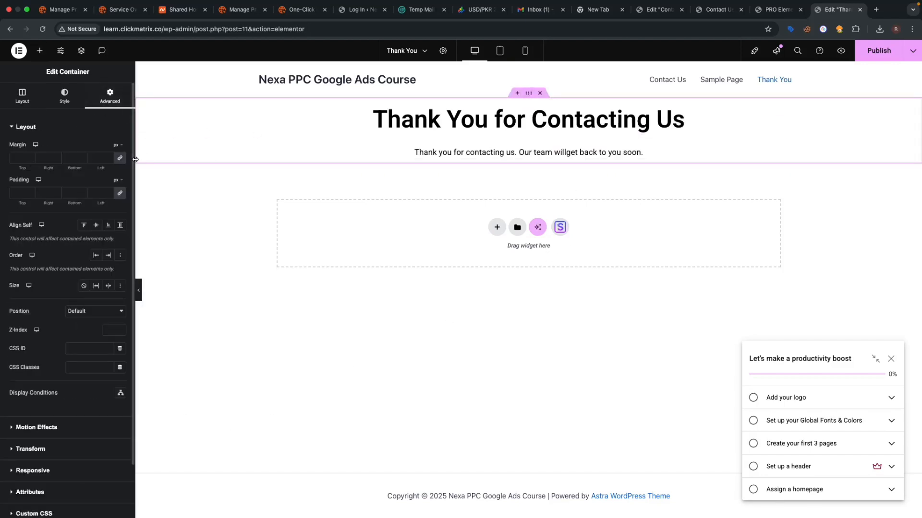
{"action": "left_click", "coordinate": [120, 193]}
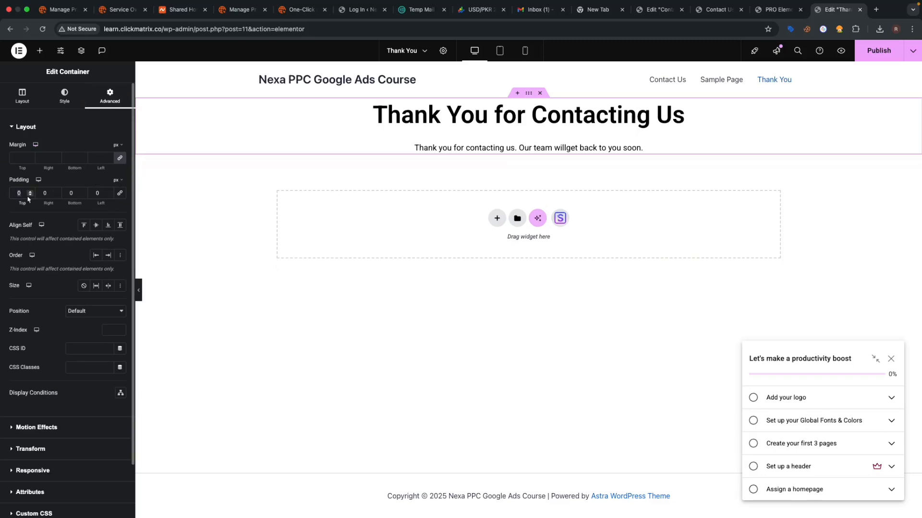
{"action": "type", "text": "200"}
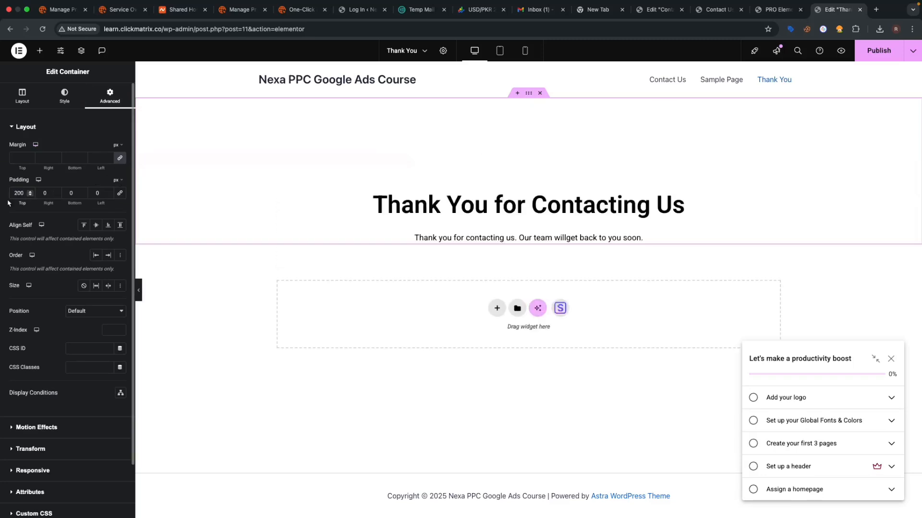
- Set the container's bottom padding to 100 and publish the Thank You page
{"action": "left_click", "coordinate": [85, 194]}
{"action": "type", "text": "100"}
{"action": "left_click", "coordinate": [90, 212]}
{"action": "left_click", "coordinate": [867, 60]}
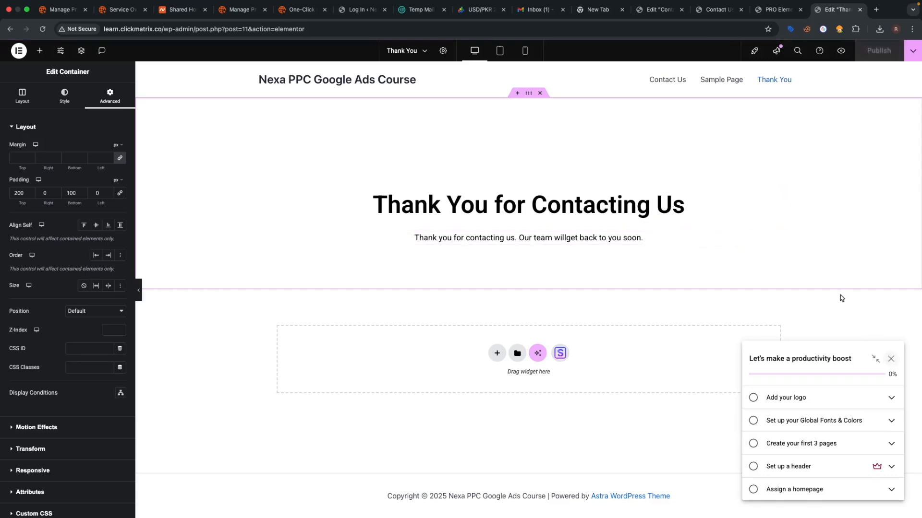
{"action": "left_click", "coordinate": [777, 10]}
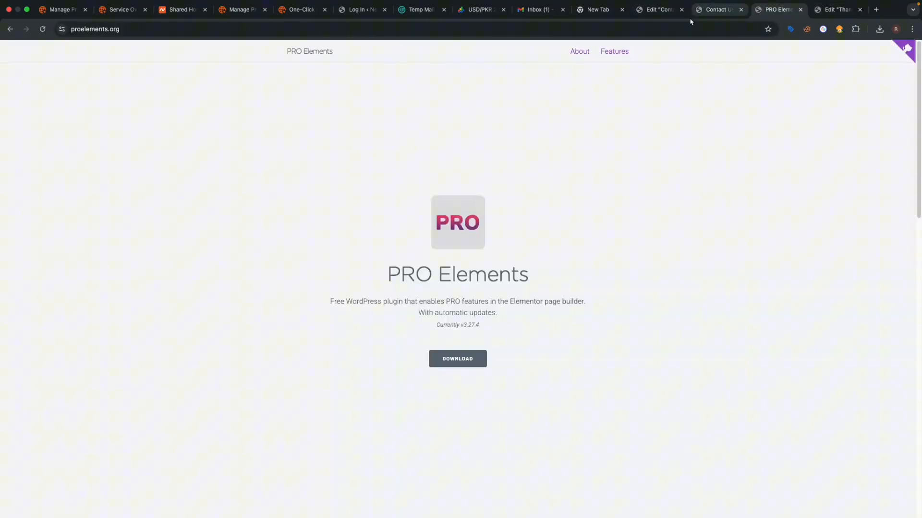
- Load the live Contact Us page with the preview parameters removed from its URL
{"action": "left_click", "coordinate": [720, 14]}
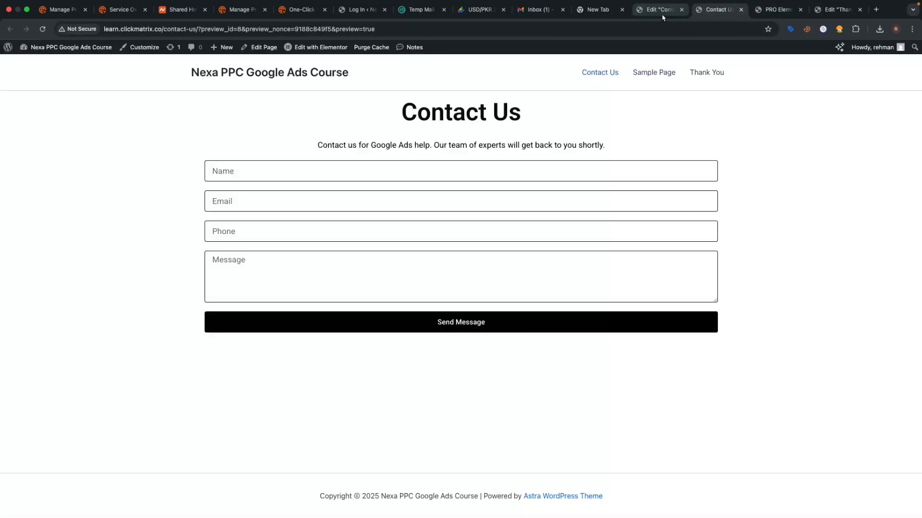
{"action": "left_click", "coordinate": [43, 28]}
{"action": "left_click_drag", "start_coordinate": [201, 29], "coordinate": [423, 34]}
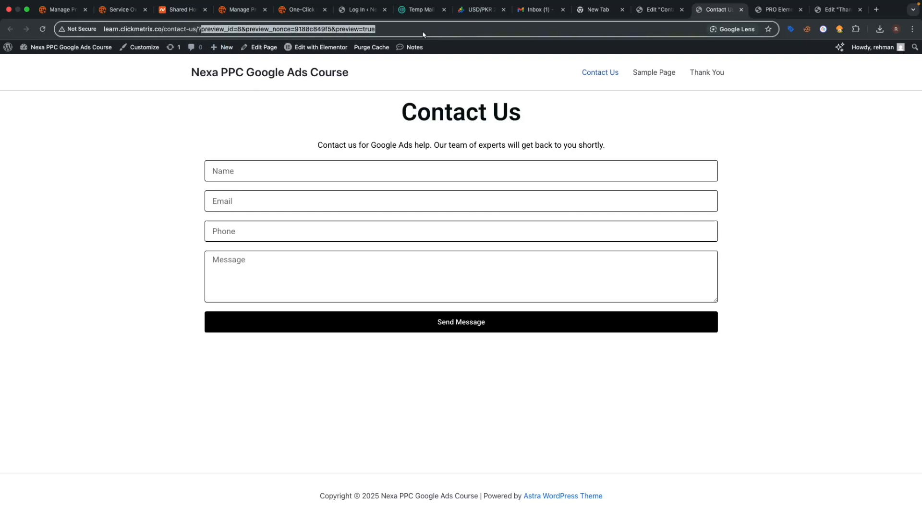
{"action": "key", "text": "BackSpace"}
{"action": "key", "text": "Return"}
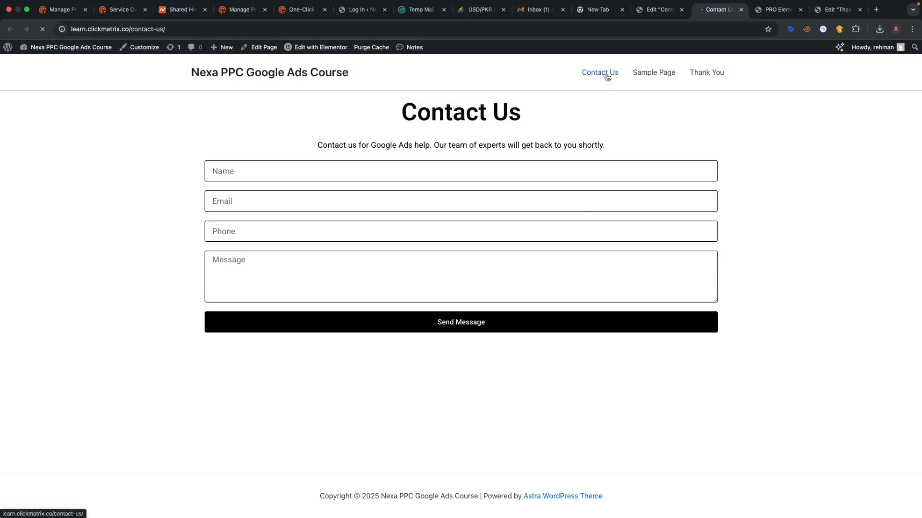
- Fill in name, e-mail, a phone number and the message 'Hello', then submit the form
{"action": "left_click", "coordinate": [358, 168]}
{"action": "left_click", "coordinate": [283, 195]}
{"action": "left_click", "coordinate": [288, 200]}
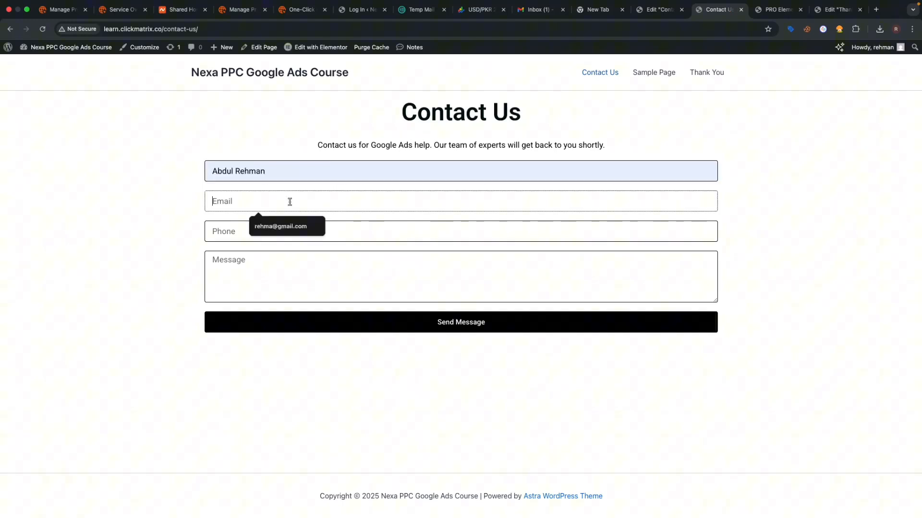
{"action": "left_click", "coordinate": [277, 226]}
{"action": "left_click", "coordinate": [275, 232]}
{"action": "type", "text": "43444"}
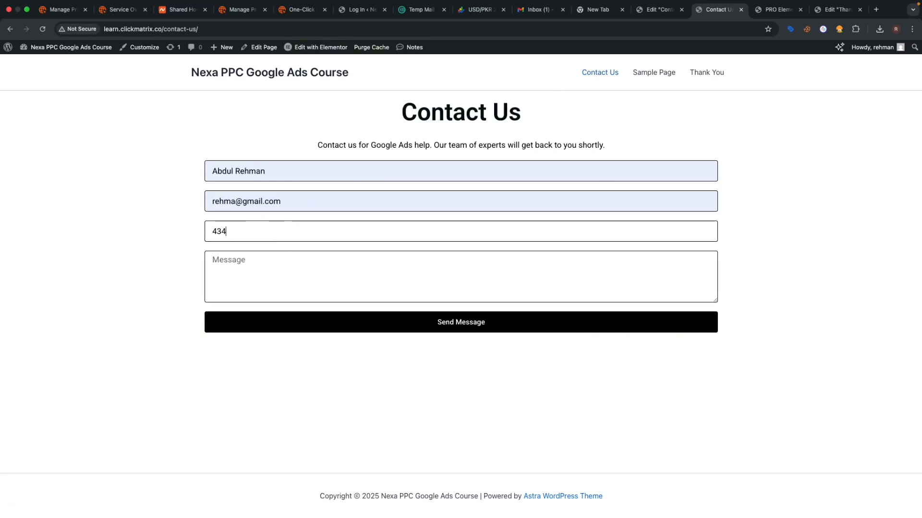
{"action": "left_click", "coordinate": [269, 273]}
{"action": "type", "text": "Hello"}
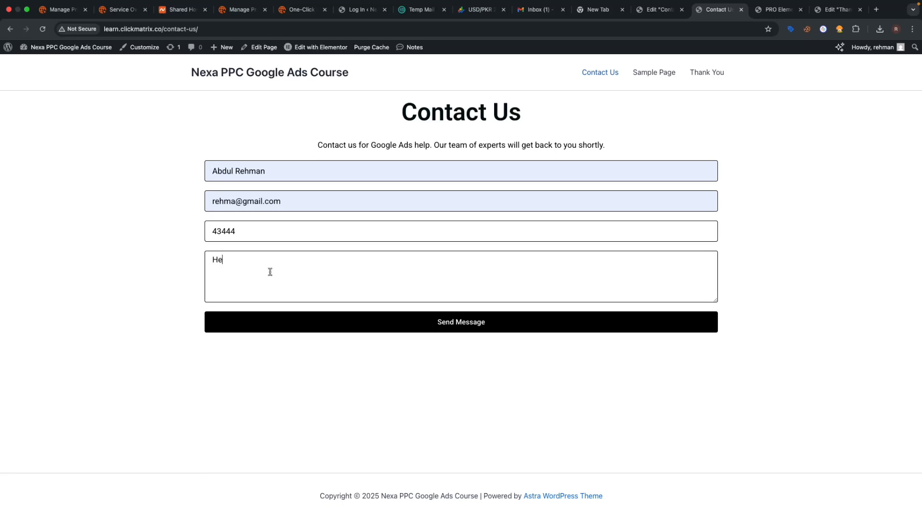
{"action": "left_click", "coordinate": [473, 328]}
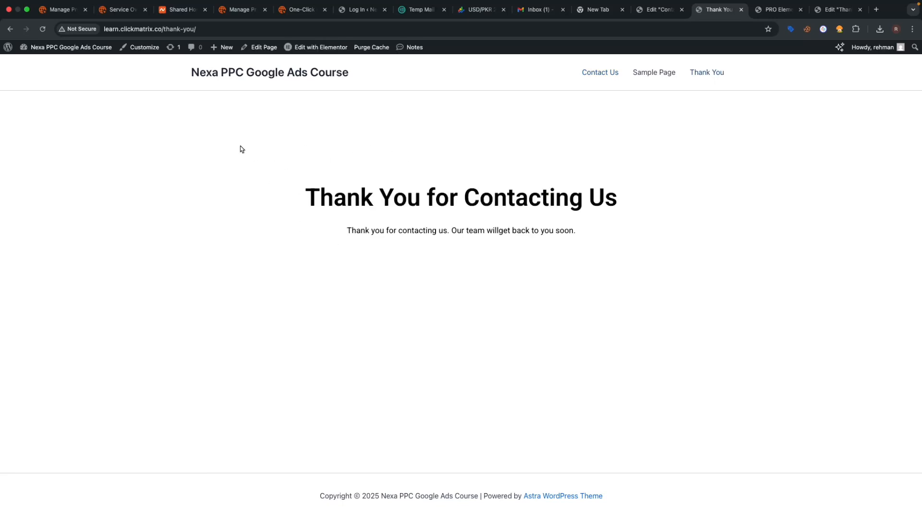
{"action": "left_click_drag", "start_coordinate": [240, 147], "coordinate": [676, 316]}
- Back in the Contact Us editor, remove the Redirect action from the form's after-submit actions
{"action": "left_click", "coordinate": [650, 314]}
{"action": "left_click", "coordinate": [658, 10]}
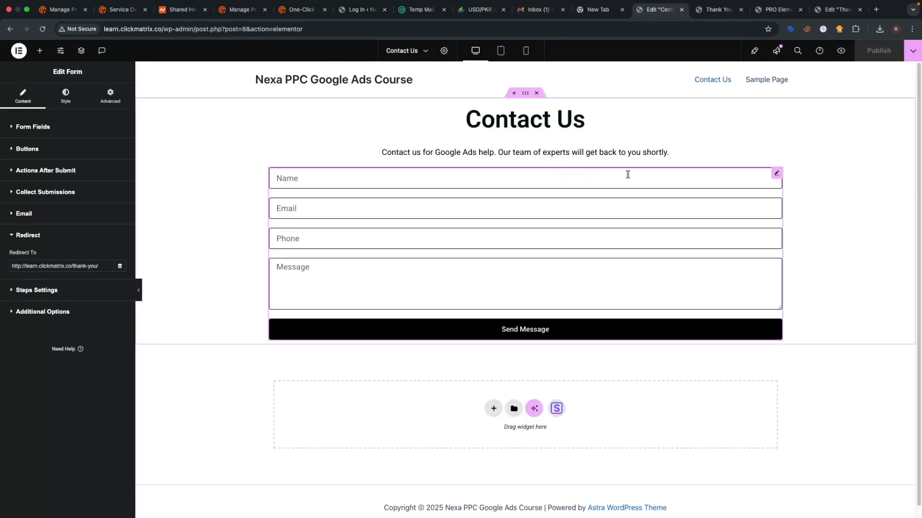
{"action": "left_click", "coordinate": [22, 174]}
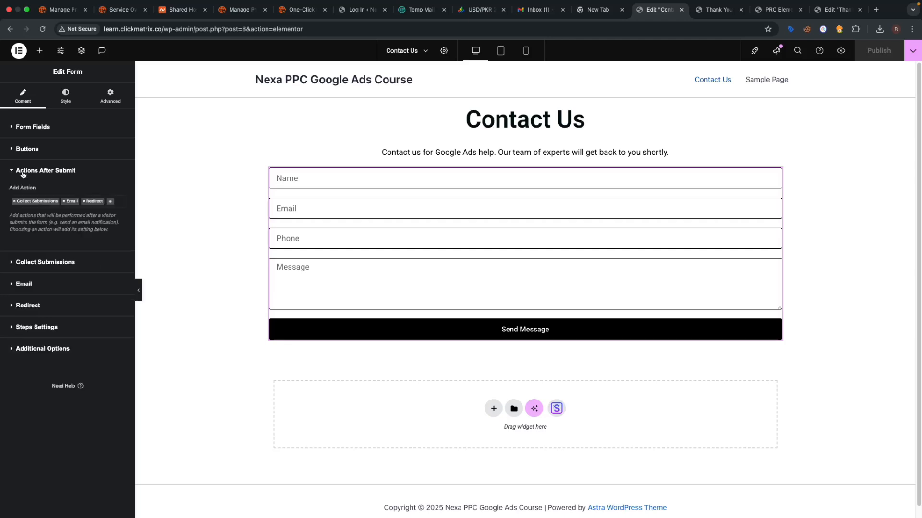
{"action": "left_click", "coordinate": [84, 205]}
{"action": "left_click", "coordinate": [85, 183]}
{"action": "left_click", "coordinate": [45, 171]}
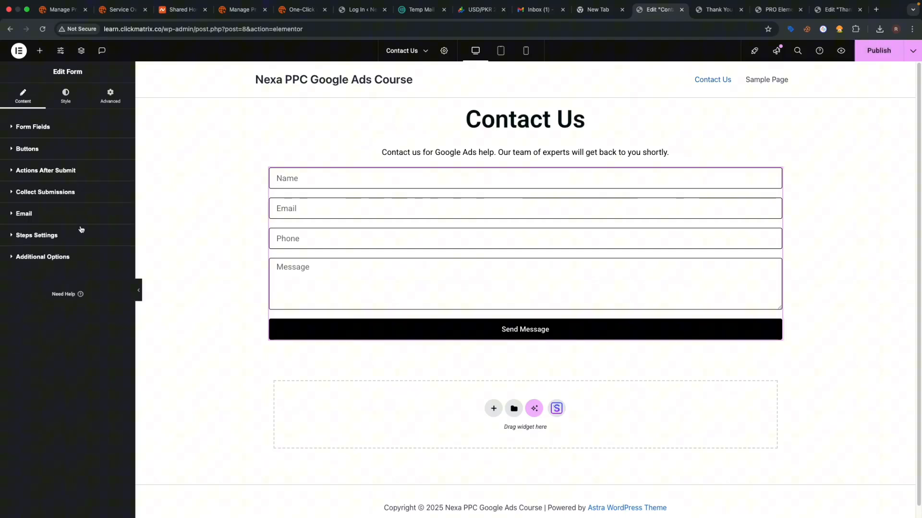
- Set the Form ID to form1, enable custom messages and start the success message 'Thank you for your'
{"action": "left_click", "coordinate": [46, 259]}
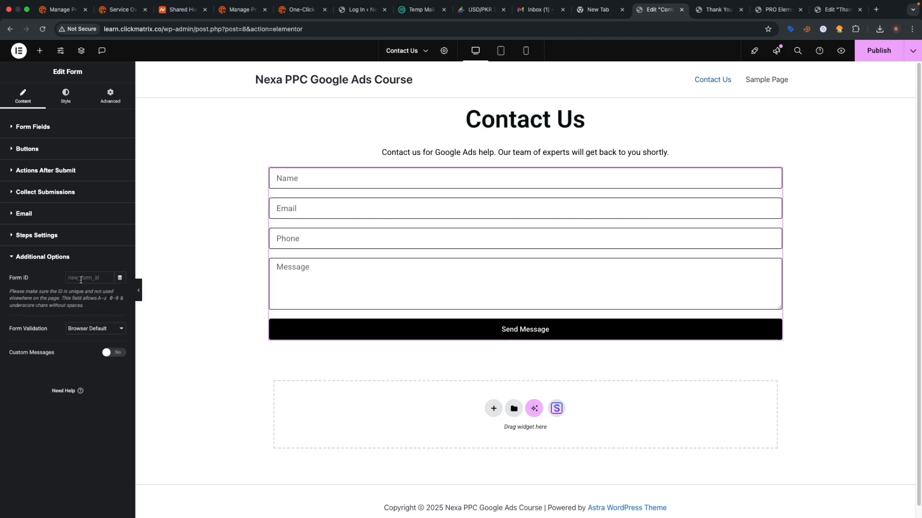
{"action": "type", "text": "form1"}
{"action": "left_click", "coordinate": [114, 355]}
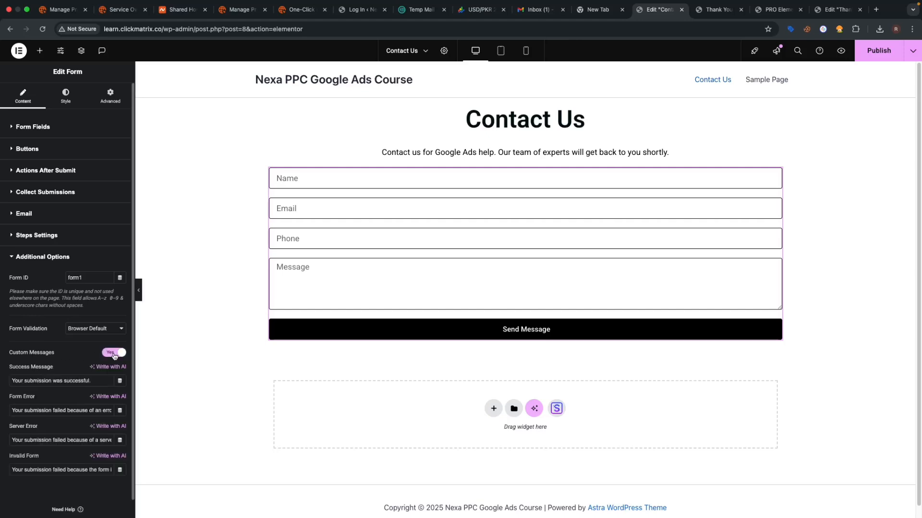
{"action": "key", "text": "super+a"}
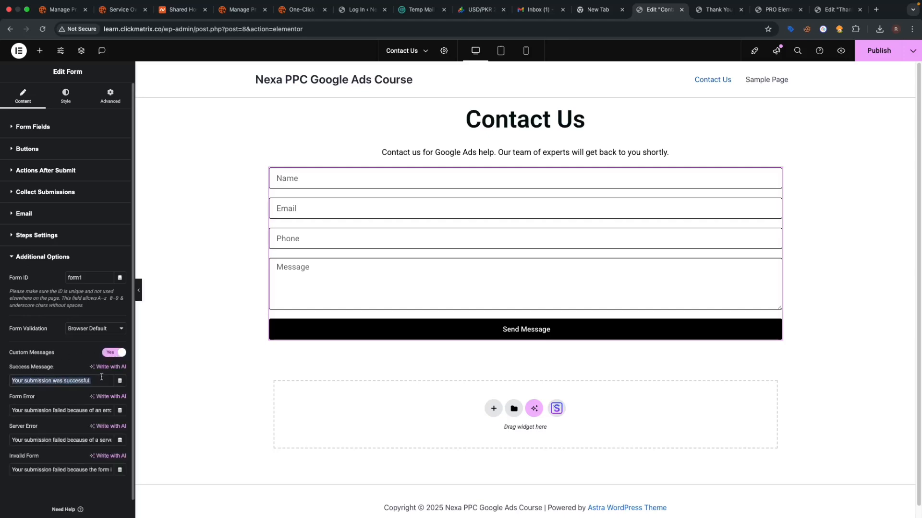
{"action": "type", "text": "Thank"}
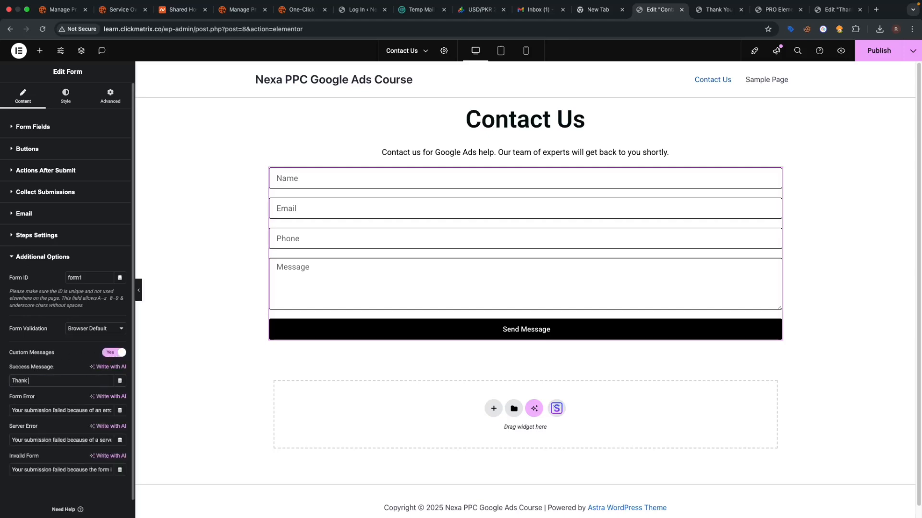
{"action": "type", "text": " you for your message."}
- Open the success message colour under the form's Messages styling, then publish the page
{"action": "left_click", "coordinate": [69, 101]}
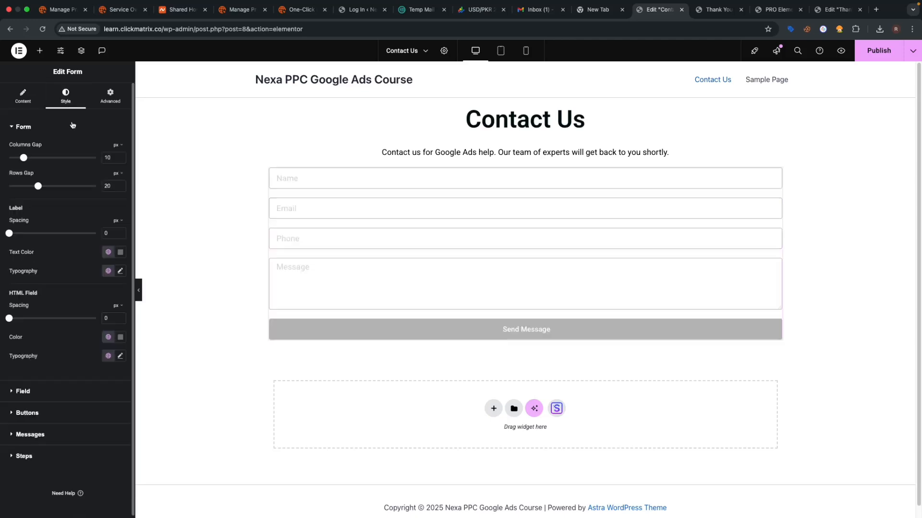
{"action": "left_click", "coordinate": [32, 435]}
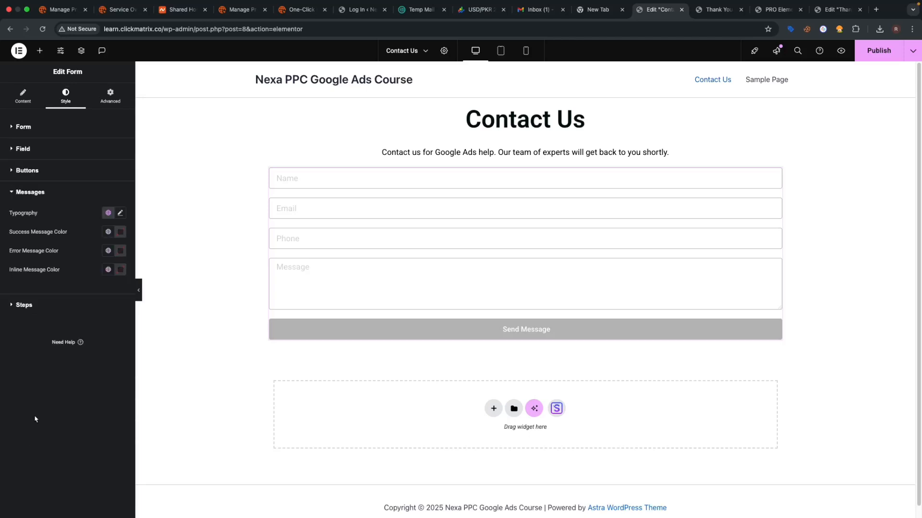
{"action": "left_click", "coordinate": [120, 232]}
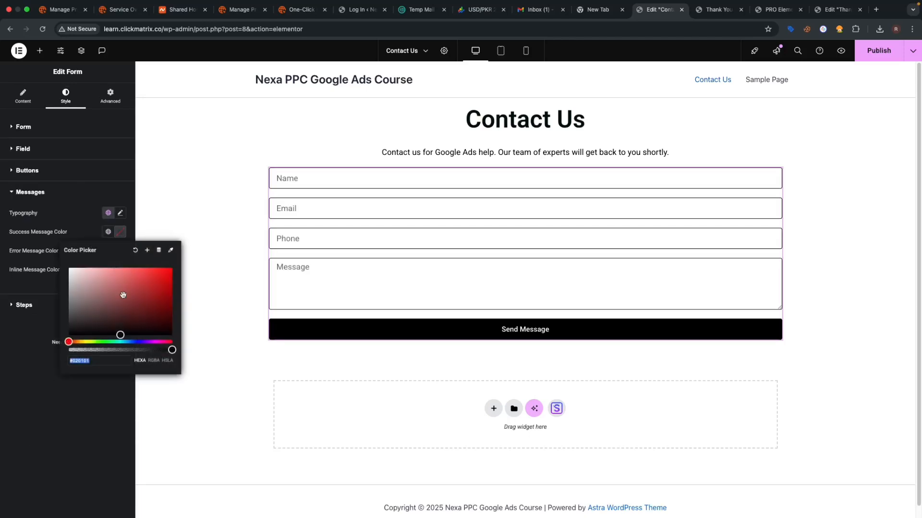
{"action": "left_click", "coordinate": [189, 353]}
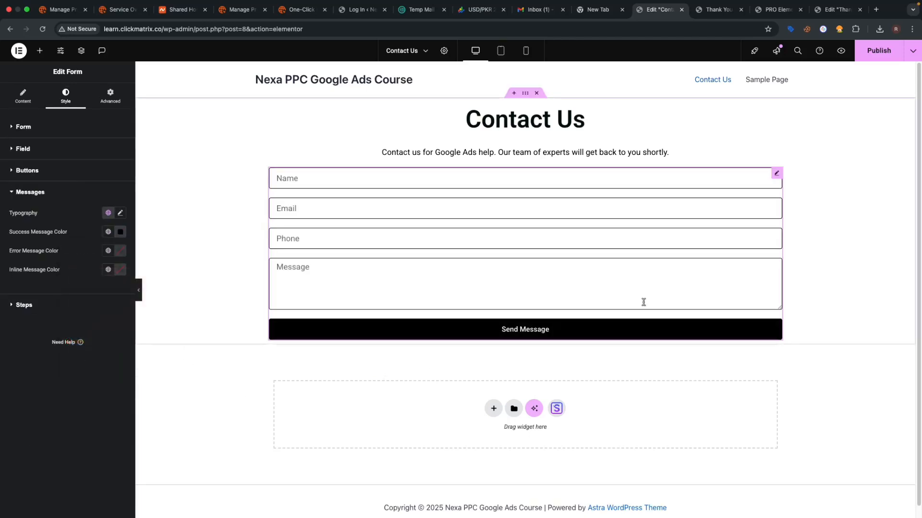
{"action": "left_click", "coordinate": [877, 59]}
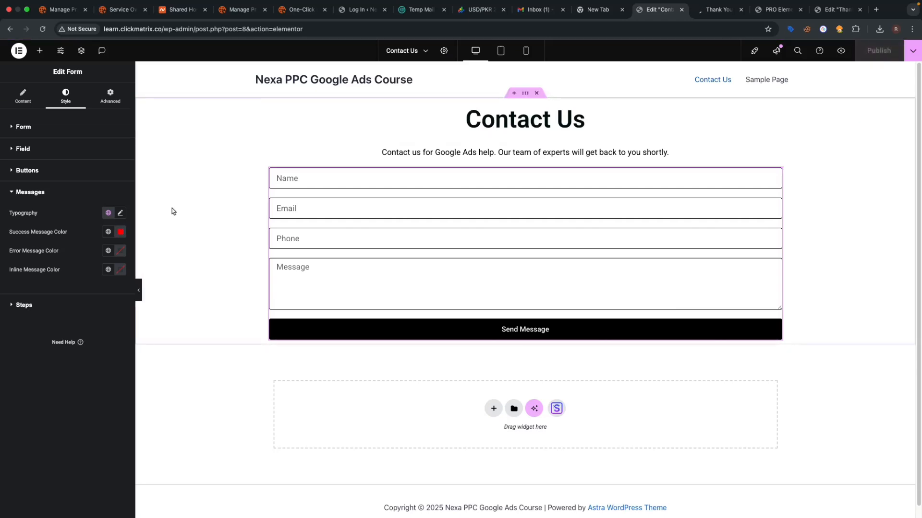
- Set the success message colour to black (000000) and publish the Contact Us page
{"action": "left_click", "coordinate": [120, 233]}
{"action": "left_click_drag", "start_coordinate": [142, 296], "coordinate": [178, 352]}
{"action": "left_click", "coordinate": [186, 363]}
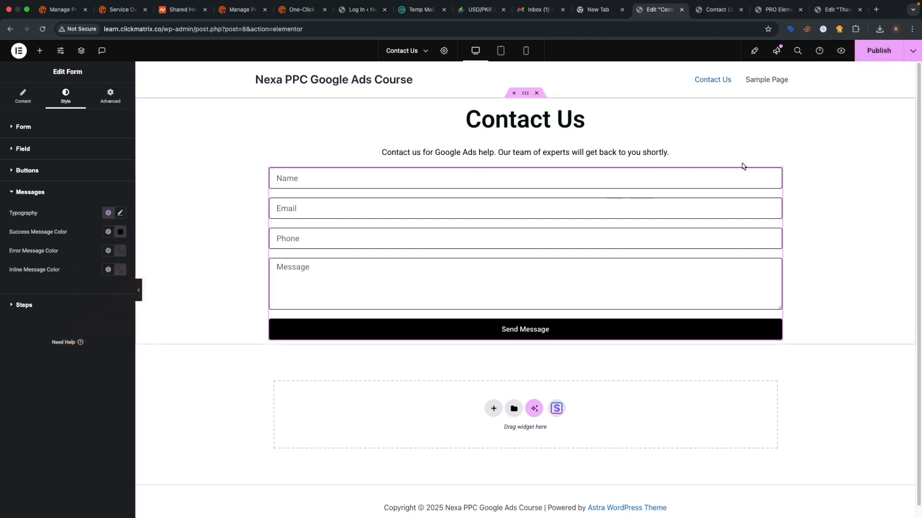
{"action": "key", "text": "ctrl+z"}
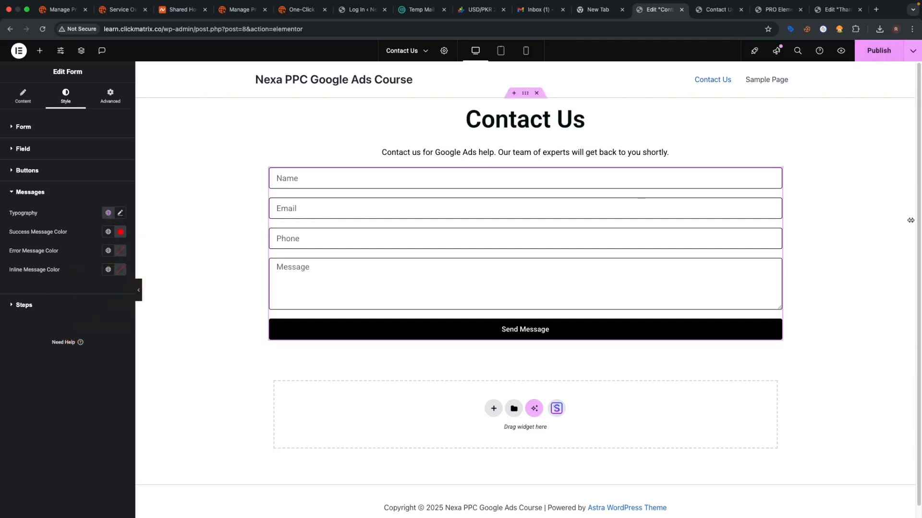
{"action": "left_click", "coordinate": [121, 232]}
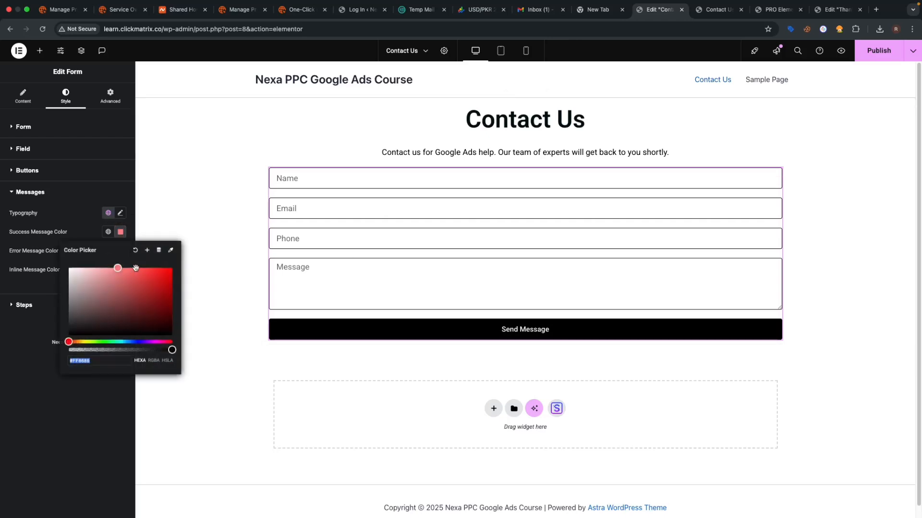
{"action": "type", "text": "000000"}
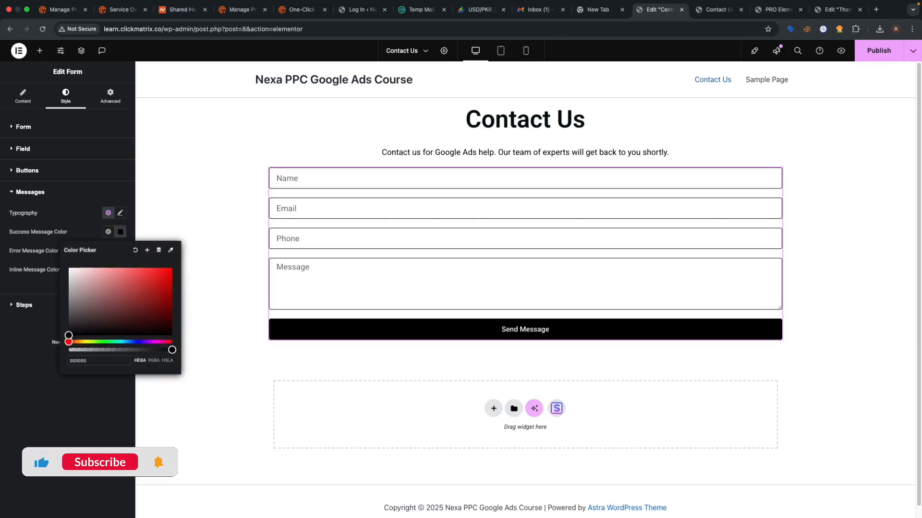
{"action": "left_click", "coordinate": [106, 409]}
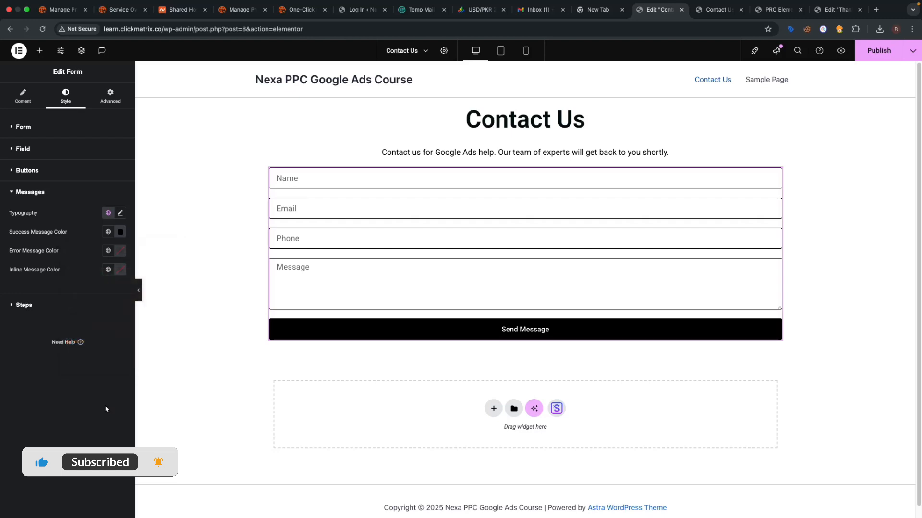
{"action": "left_click", "coordinate": [882, 61]}
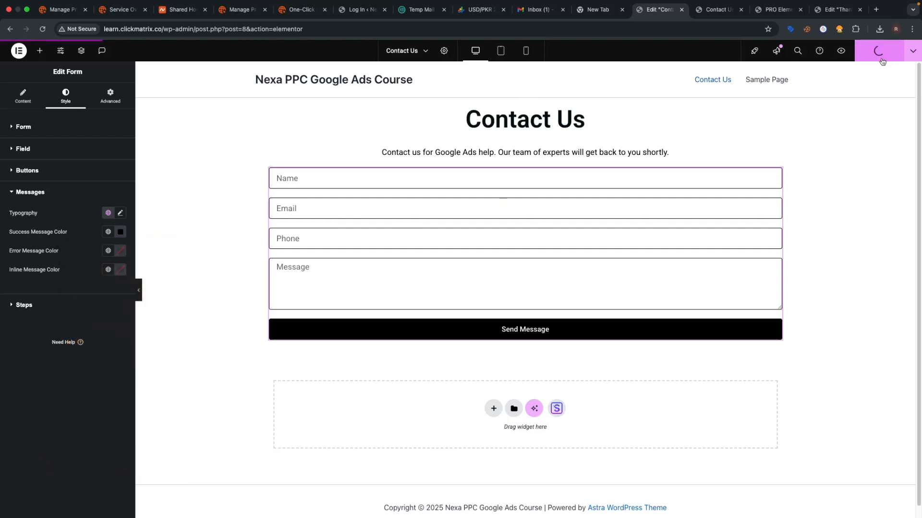
- In the Contact Us preview, autofill the form's Name and Email fields
{"action": "left_click", "coordinate": [725, 9]}
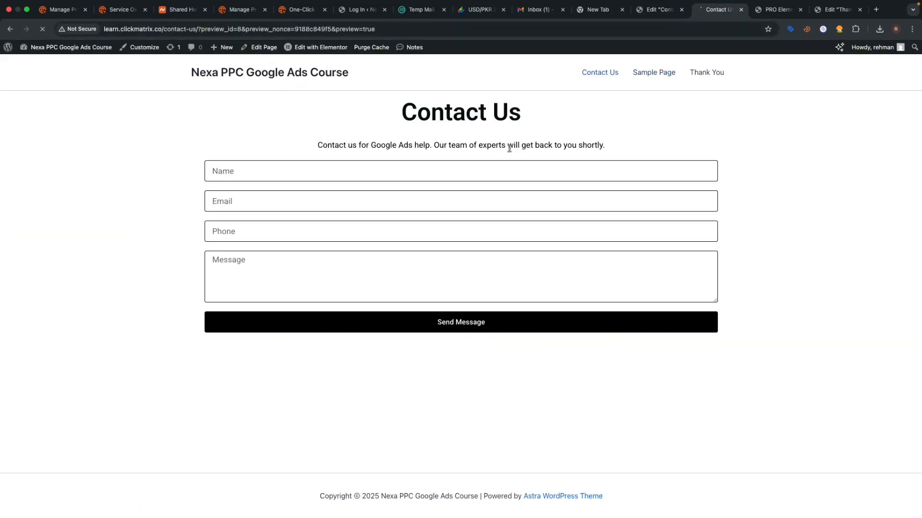
{"action": "left_click", "coordinate": [402, 175]}
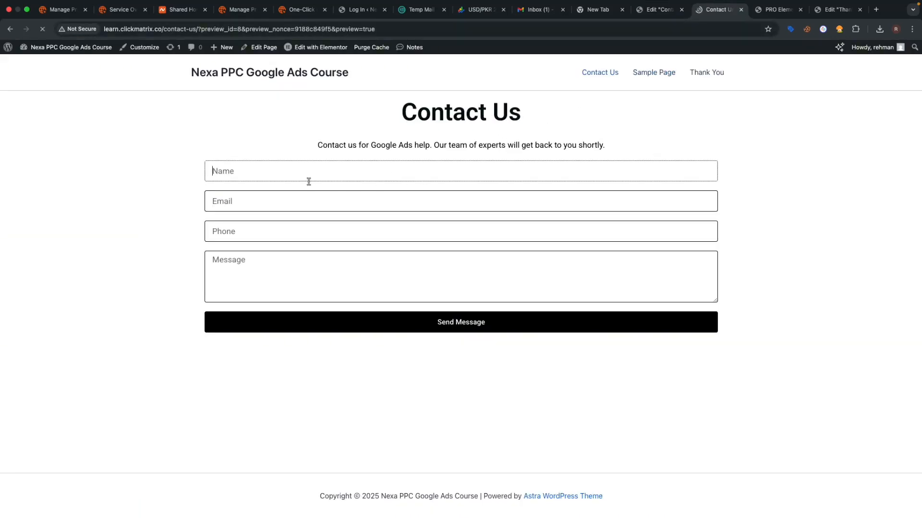
{"action": "left_click", "coordinate": [240, 163]}
{"action": "left_click", "coordinate": [259, 193]}
{"action": "left_click", "coordinate": [257, 202]}
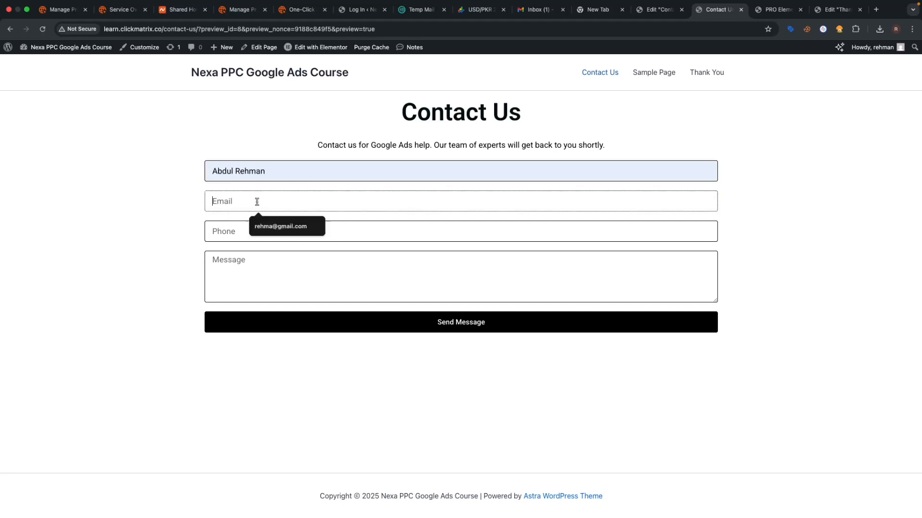
{"action": "left_click", "coordinate": [280, 226]}
- Add the phone number and message 'hello', send it, check the confirmation, and return to Elementor
{"action": "left_click", "coordinate": [272, 229]}
{"action": "left_click", "coordinate": [269, 257]}
{"action": "left_click", "coordinate": [267, 262]}
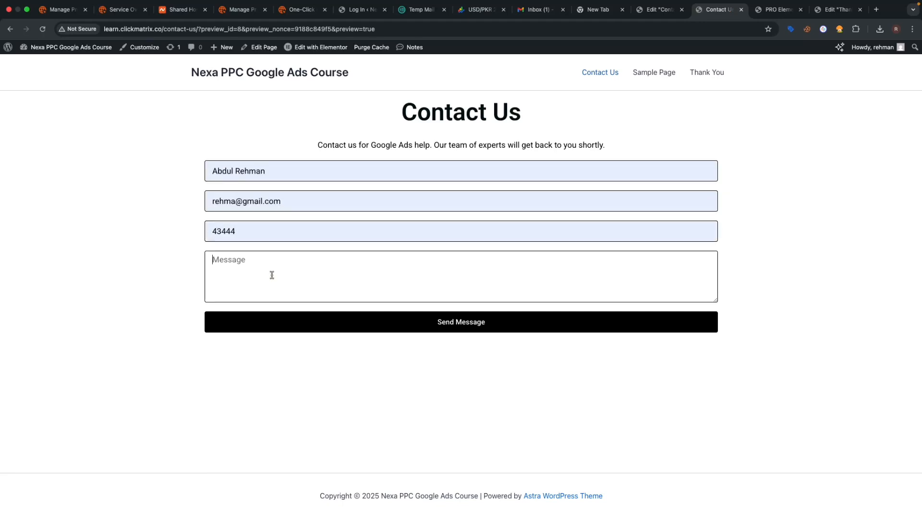
{"action": "type", "text": "hello"}
{"action": "left_click", "coordinate": [517, 330]}
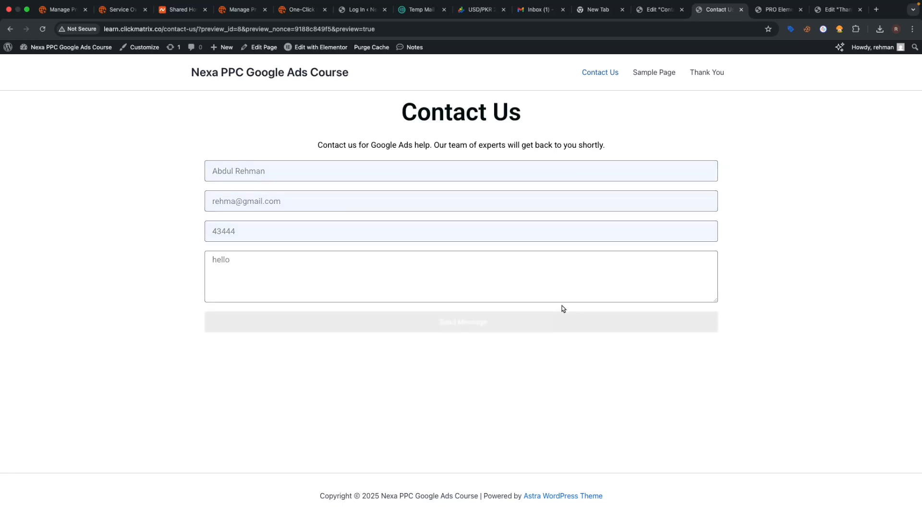
{"action": "left_click_drag", "start_coordinate": [319, 348], "coordinate": [228, 327]}
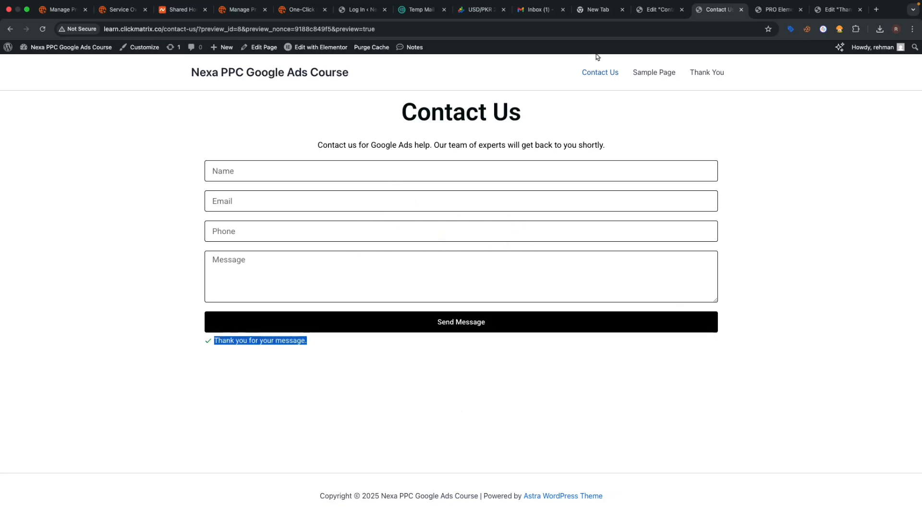
{"action": "left_click", "coordinate": [657, 10]}
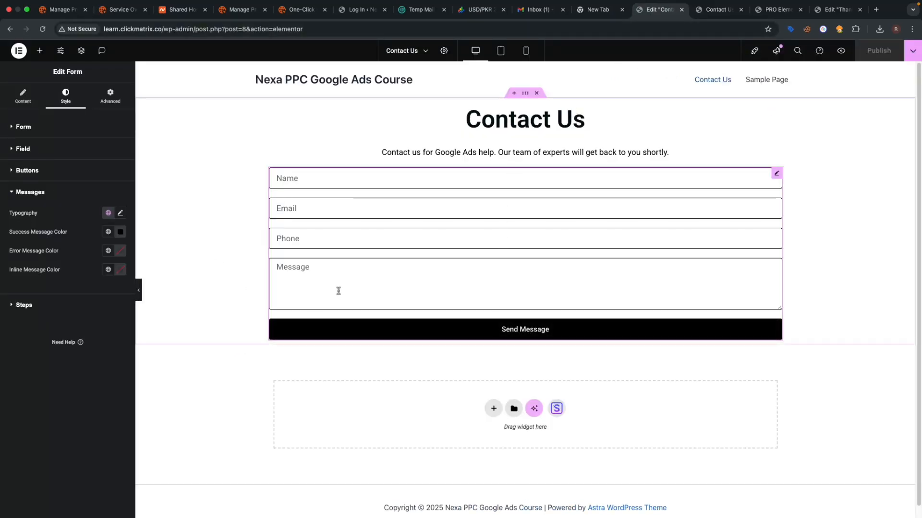
- Make the Send Message button's hover background colour blue
{"action": "left_click", "coordinate": [64, 135]}
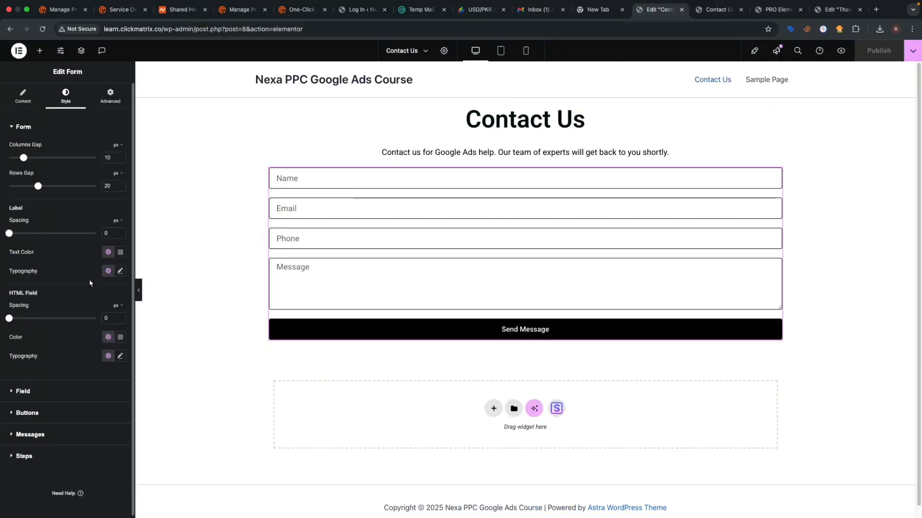
{"action": "scroll", "coordinate": [70, 351], "scroll_direction": "down", "scroll_amount": 1}
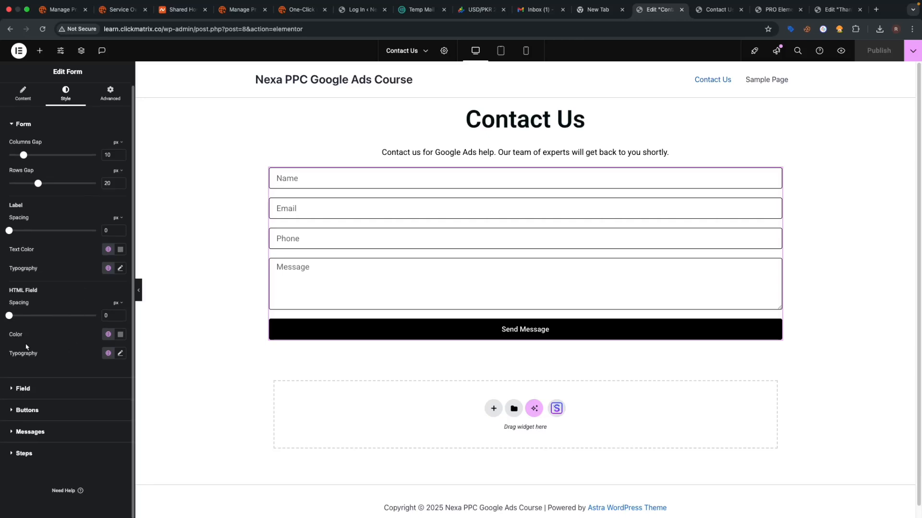
{"action": "left_click", "coordinate": [32, 415]}
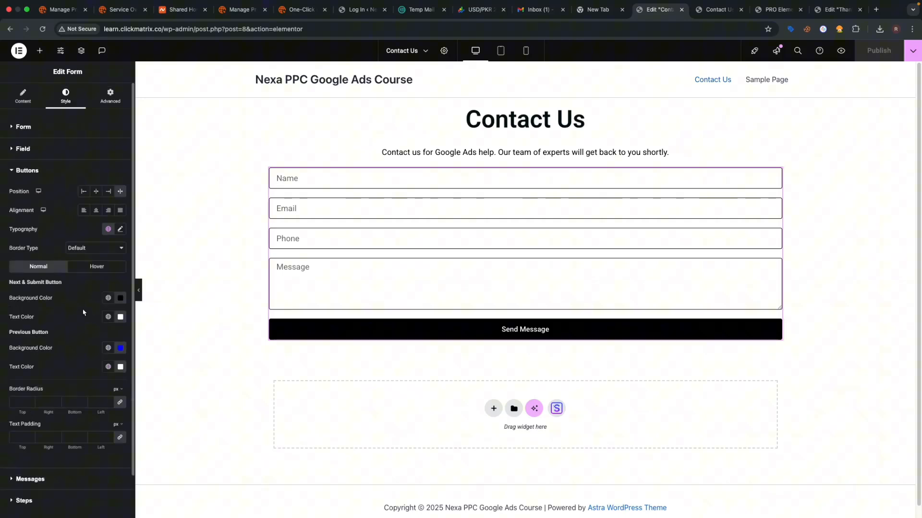
{"action": "left_click", "coordinate": [99, 265]}
{"action": "left_click", "coordinate": [120, 298]}
{"action": "left_click_drag", "start_coordinate": [69, 389], "coordinate": [178, 326]}
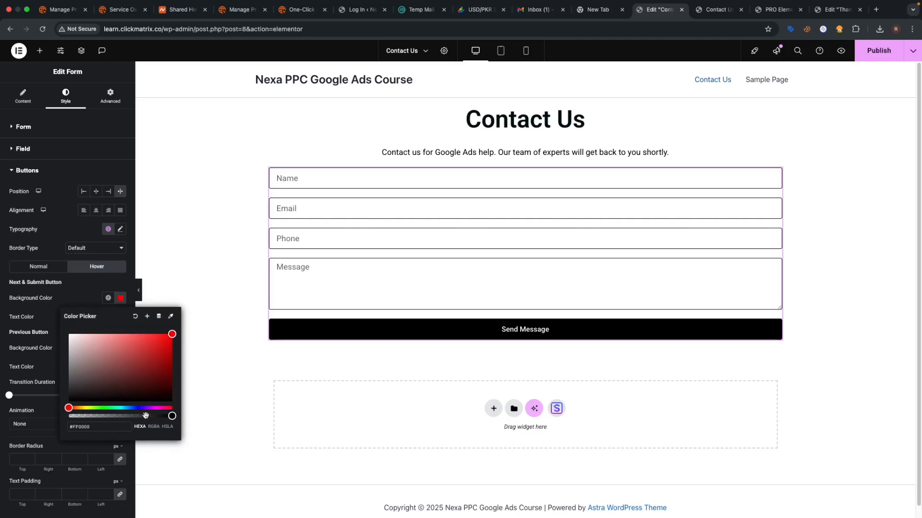
{"action": "left_click", "coordinate": [138, 408]}
{"action": "left_click", "coordinate": [205, 401]}
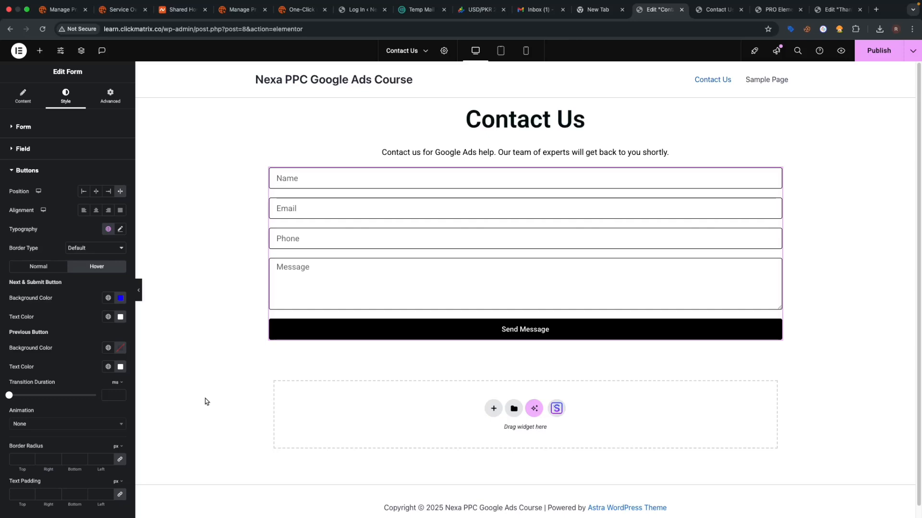
- Switch to the Contact Us preview tab and start entering a new address, 'app'
{"action": "left_click", "coordinate": [723, 15]}
{"action": "left_click", "coordinate": [726, 28]}
{"action": "type", "text": "app"}
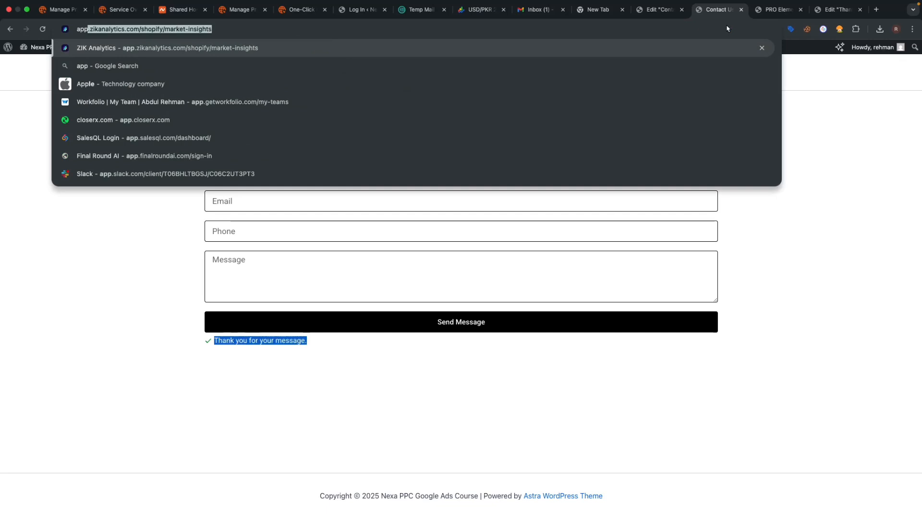
{"action": "key", "text": "BackSpace"}
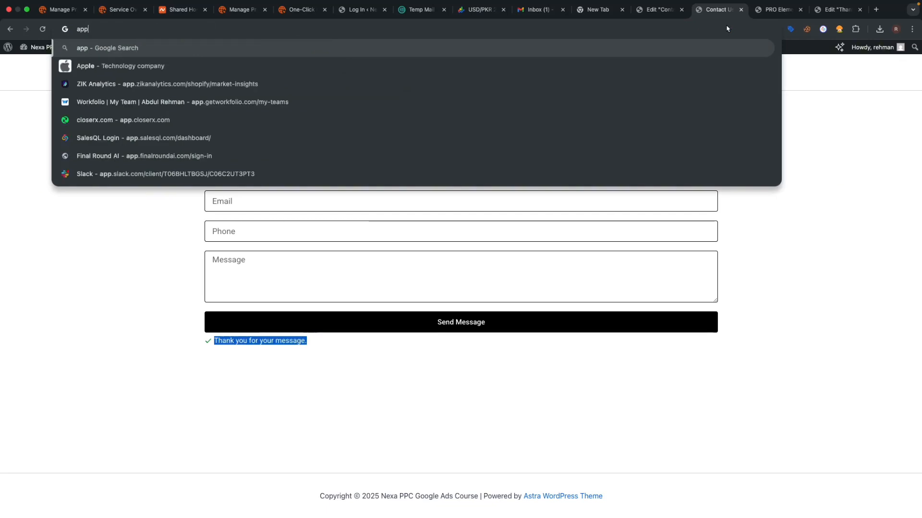
- Load app.nexappc.com in Chrome and open its Contact Us page
{"action": "type", "text": ".nexappc"}
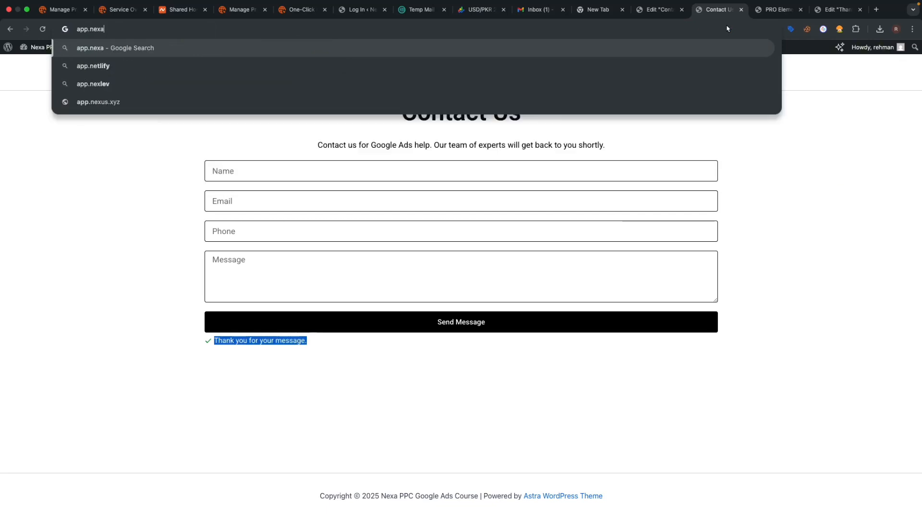
{"action": "type", "text": ".com"}
{"action": "key", "text": "Return"}
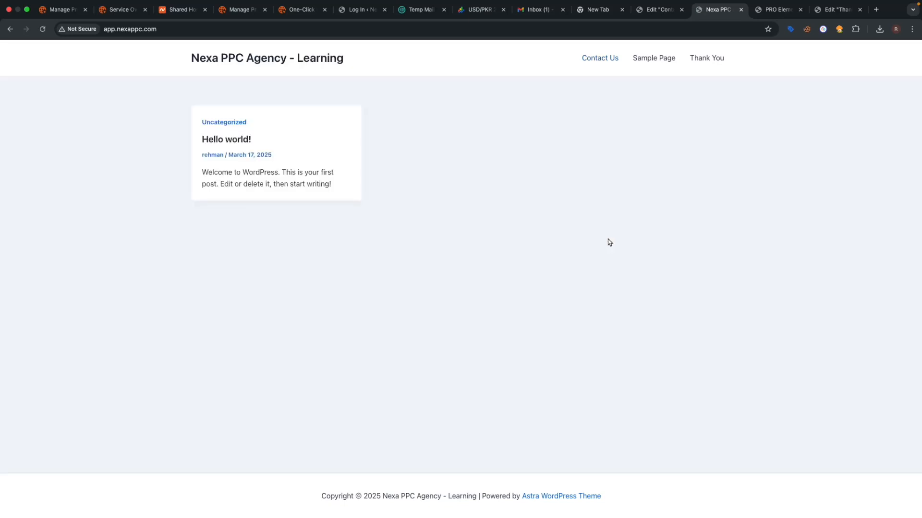
{"action": "left_click", "coordinate": [601, 59]}
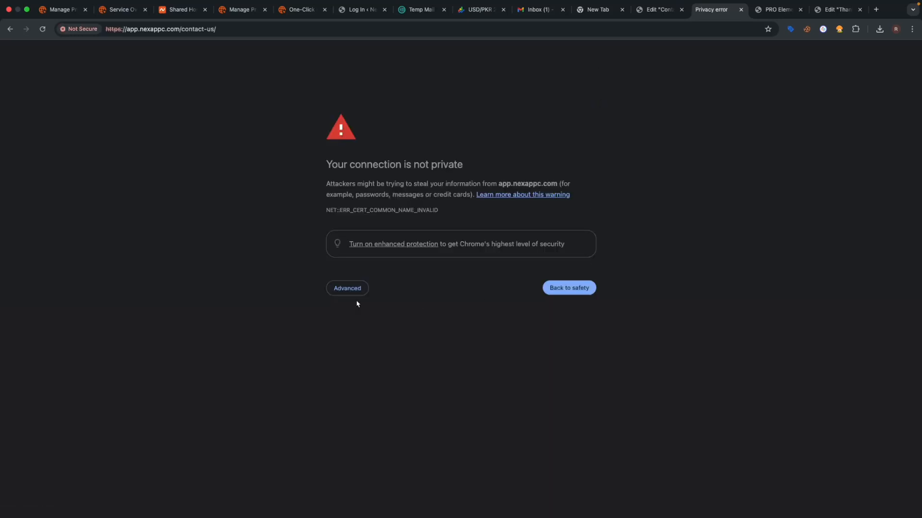
- Get past the connection-not-private warning, opening the proceed link in a new tab
{"action": "left_click", "coordinate": [355, 290]}
{"action": "left_click", "coordinate": [392, 358]}
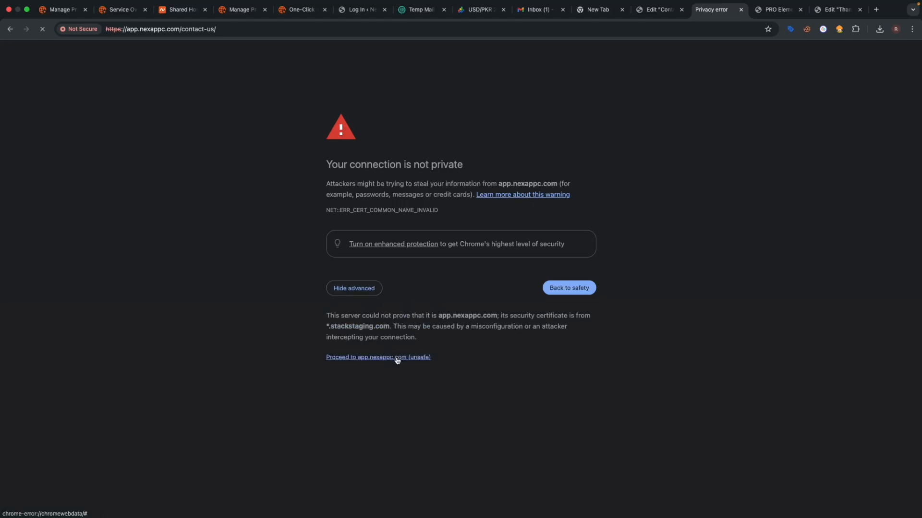
{"action": "right_click", "coordinate": [400, 362]}
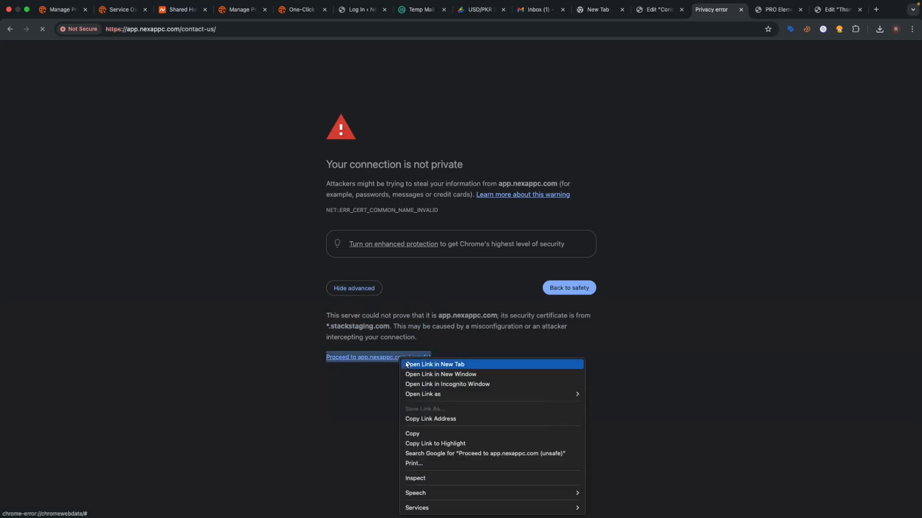
{"action": "left_click", "coordinate": [412, 364]}
{"action": "left_click", "coordinate": [725, 7]}
{"action": "left_click", "coordinate": [712, 18]}
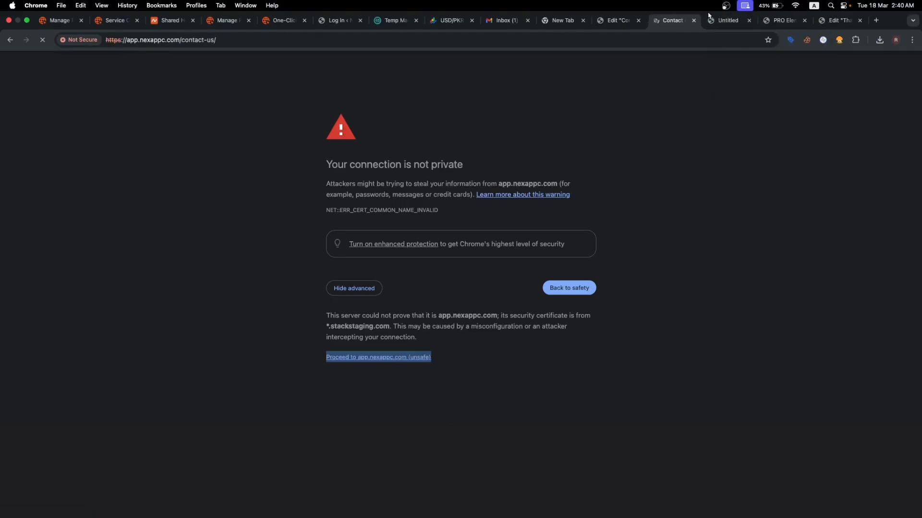
{"action": "left_click", "coordinate": [712, 20]}
- View the Fill Out This Form contact page, then go to the Thank You for Contacting Us page
{"action": "left_click", "coordinate": [676, 21]}
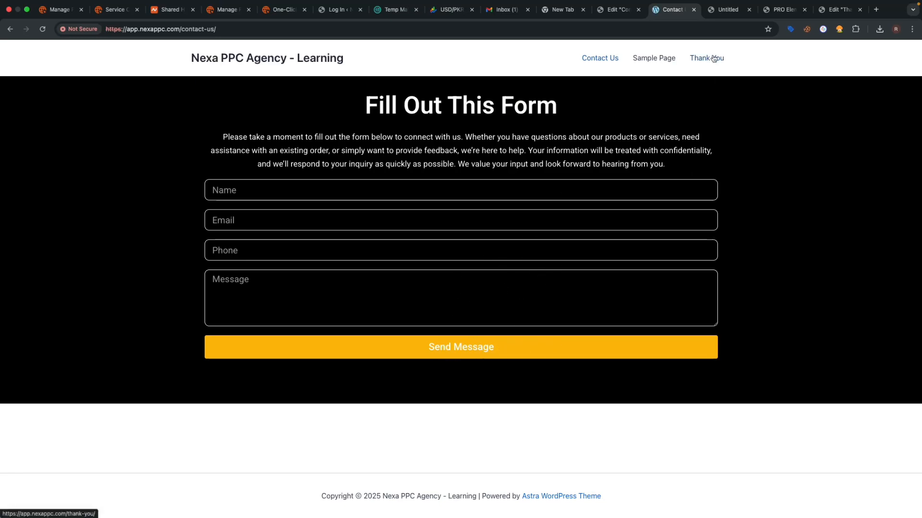
{"action": "left_click", "coordinate": [691, 70]}
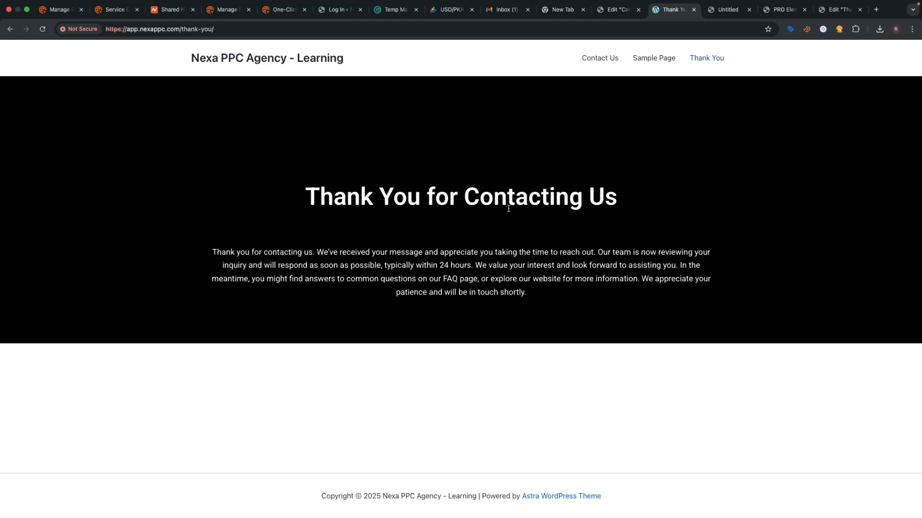
- Back in the Elementor editor, open the template library and scroll through the Pages grid
{"action": "left_click", "coordinate": [620, 10]}
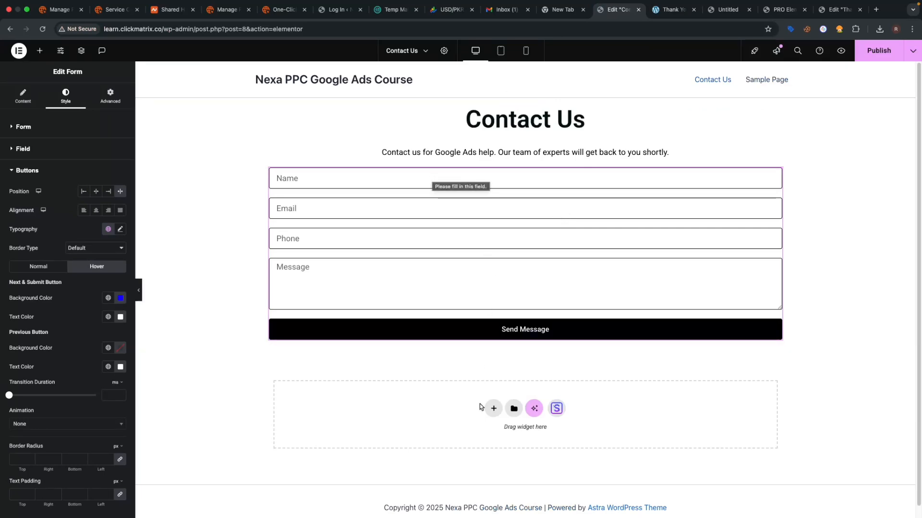
{"action": "left_click", "coordinate": [556, 409]}
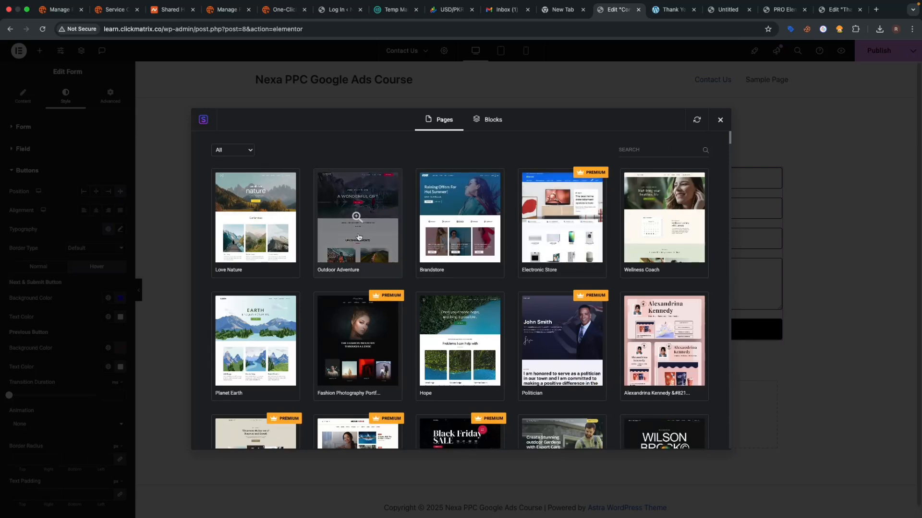
{"action": "scroll", "coordinate": [595, 269], "scroll_direction": "down", "scroll_amount": 1}
{"action": "scroll", "coordinate": [595, 268], "scroll_direction": "down", "scroll_amount": 5}
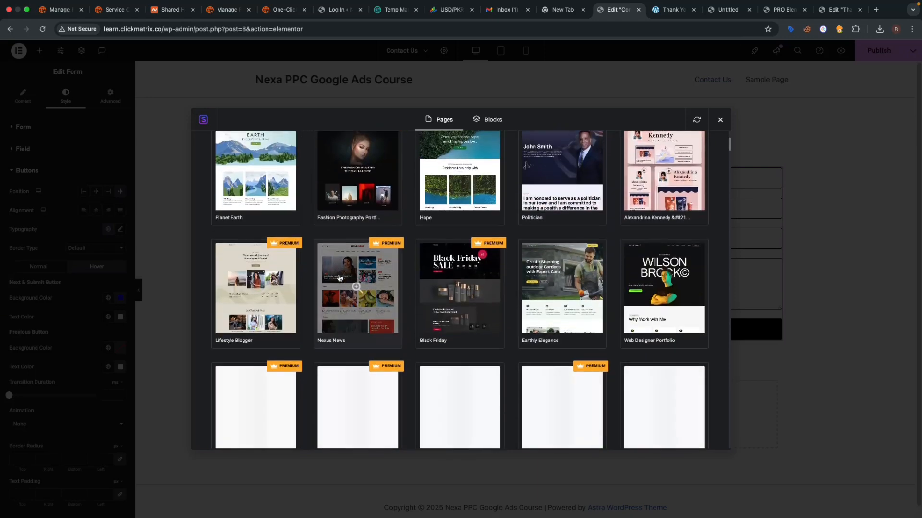
{"action": "scroll", "coordinate": [635, 306], "scroll_direction": "down", "scroll_amount": 2}
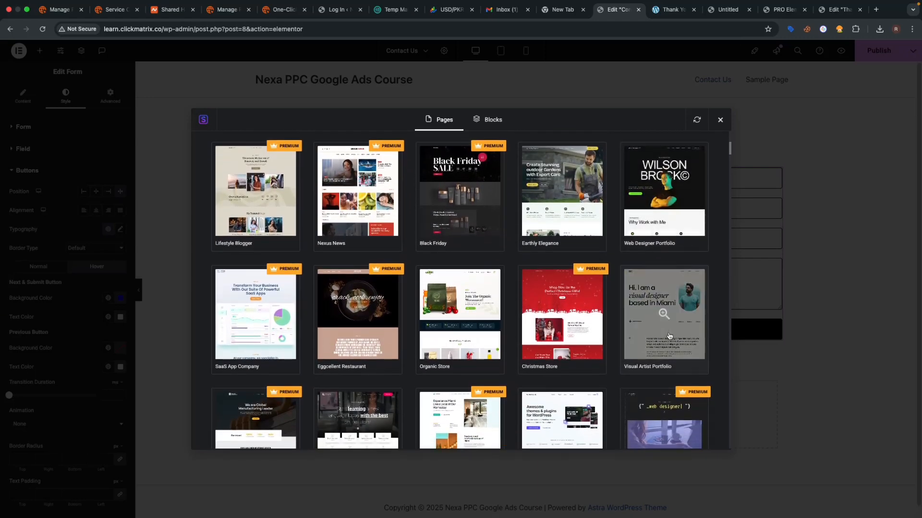
{"action": "scroll", "coordinate": [559, 331], "scroll_direction": "down", "scroll_amount": 1}
{"action": "scroll", "coordinate": [558, 332], "scroll_direction": "down", "scroll_amount": 3}
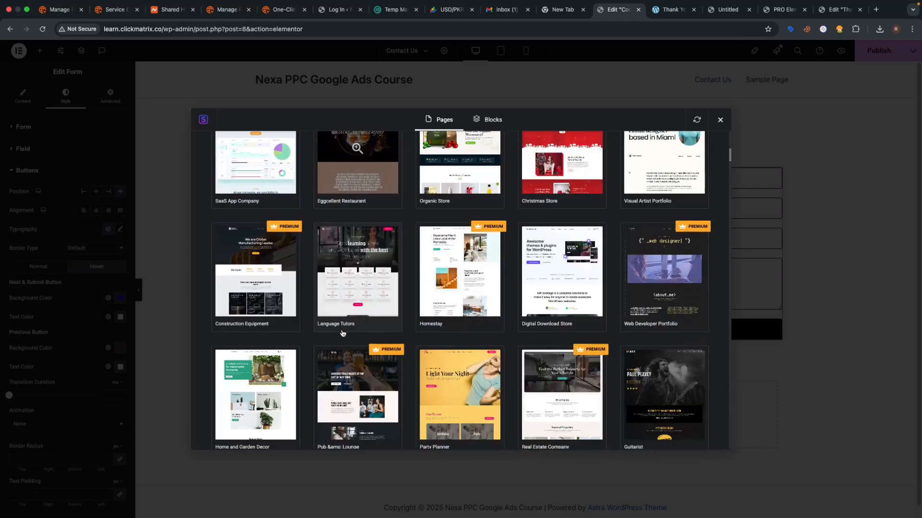
{"action": "scroll", "coordinate": [319, 318], "scroll_direction": "up", "scroll_amount": 1}
{"action": "scroll", "coordinate": [290, 289], "scroll_direction": "down", "scroll_amount": 3}
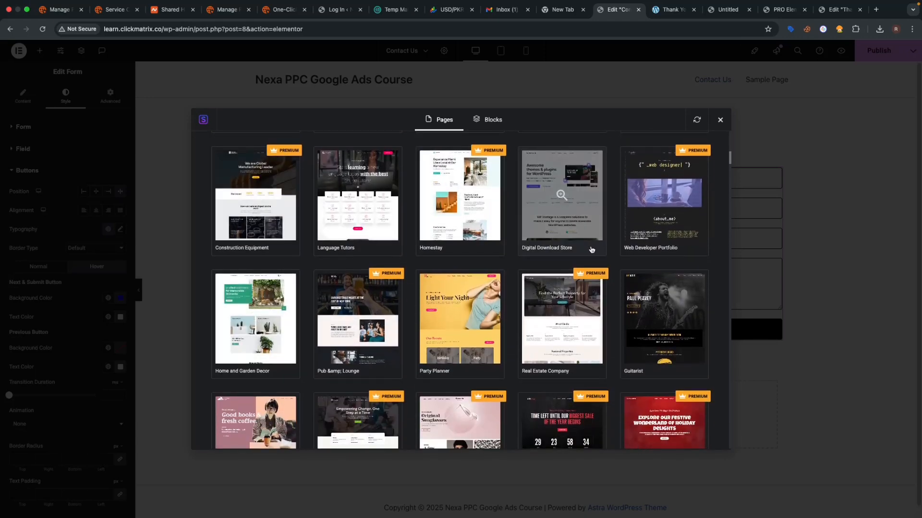
{"action": "scroll", "coordinate": [591, 249], "scroll_direction": "down", "scroll_amount": 3}
{"action": "scroll", "coordinate": [339, 294], "scroll_direction": "down", "scroll_amount": 4}
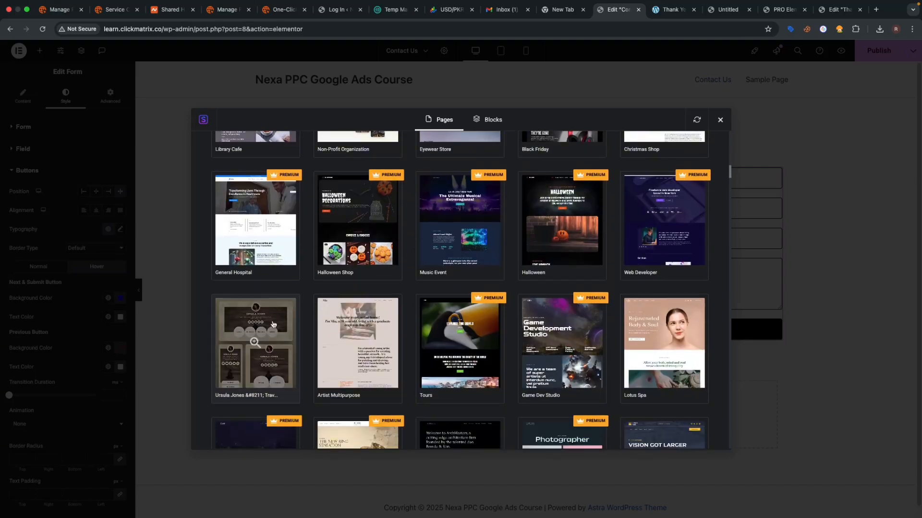
{"action": "scroll", "coordinate": [262, 312], "scroll_direction": "down", "scroll_amount": 1}
- Keep scrolling the library to view the Outdoor Adventure kit's Home, About, Services, Projects and Contact pages
{"action": "scroll", "coordinate": [711, 340], "scroll_direction": "down", "scroll_amount": 6}
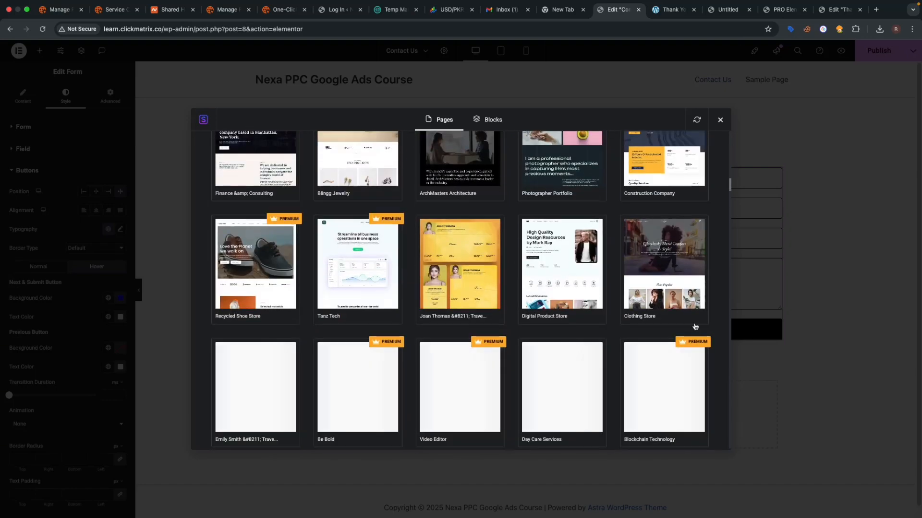
{"action": "scroll", "coordinate": [661, 283], "scroll_direction": "up", "scroll_amount": 2}
{"action": "scroll", "coordinate": [661, 284], "scroll_direction": "down", "scroll_amount": 3}
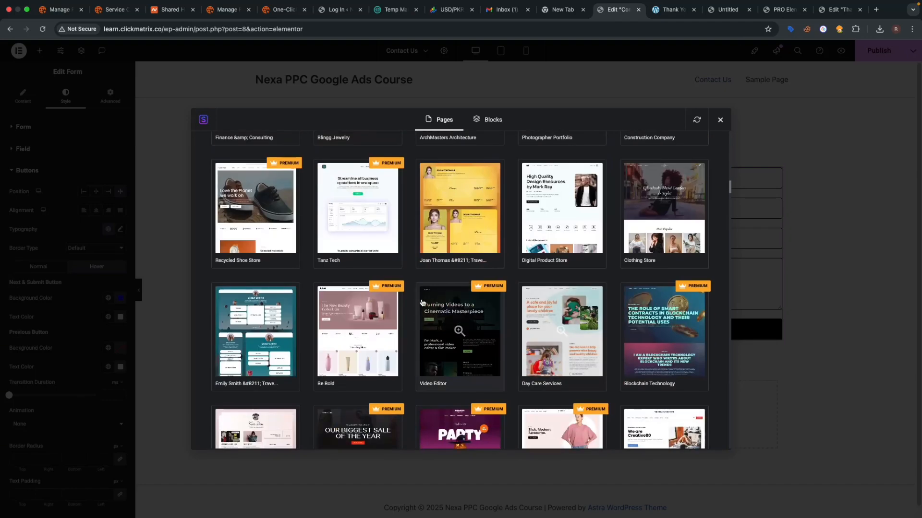
{"action": "scroll", "coordinate": [594, 321], "scroll_direction": "down", "scroll_amount": 3}
{"action": "scroll", "coordinate": [595, 320], "scroll_direction": "down", "scroll_amount": 1}
{"action": "scroll", "coordinate": [594, 320], "scroll_direction": "down", "scroll_amount": 2}
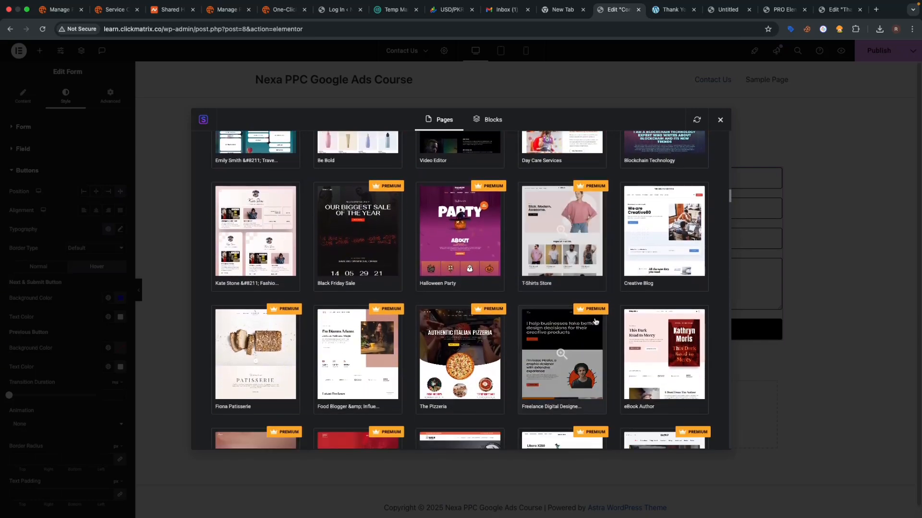
{"action": "scroll", "coordinate": [594, 321], "scroll_direction": "down", "scroll_amount": 5}
{"action": "scroll", "coordinate": [298, 264], "scroll_direction": "down", "scroll_amount": 6}
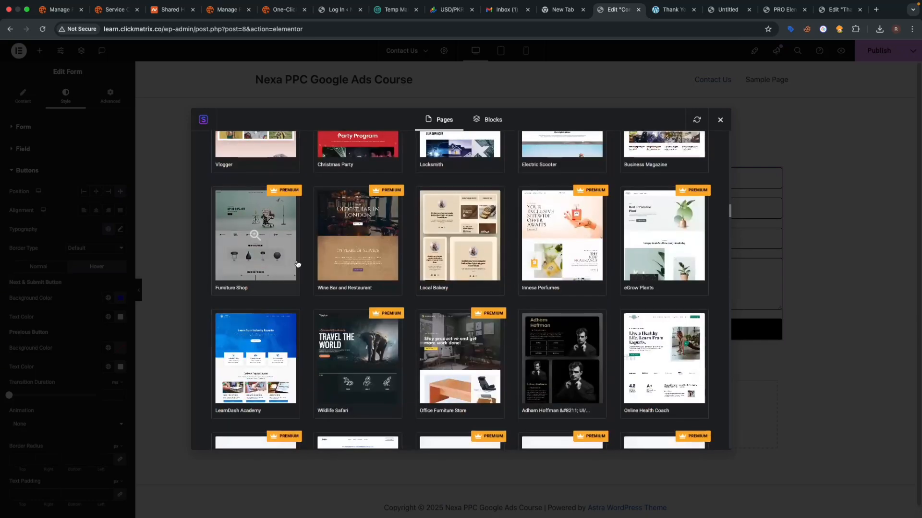
{"action": "scroll", "coordinate": [391, 294], "scroll_direction": "down", "scroll_amount": 1}
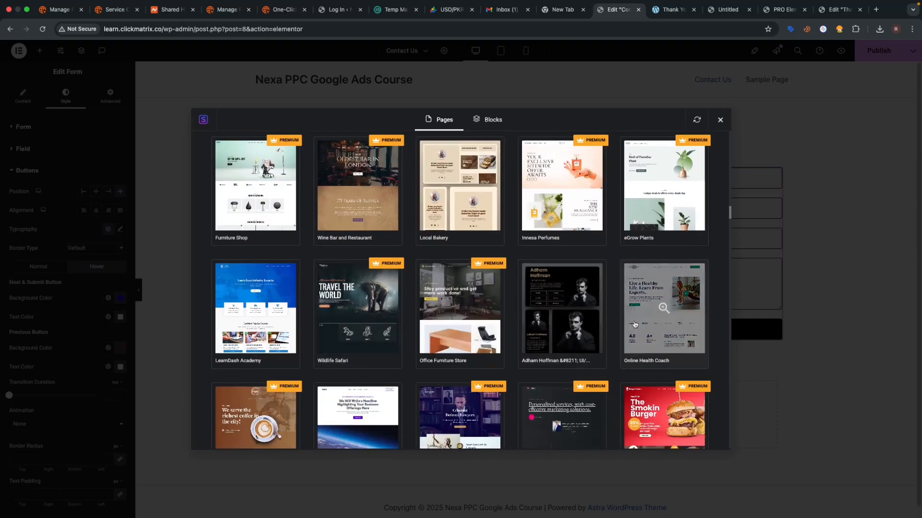
{"action": "scroll", "coordinate": [391, 288], "scroll_direction": "up", "scroll_amount": 15}
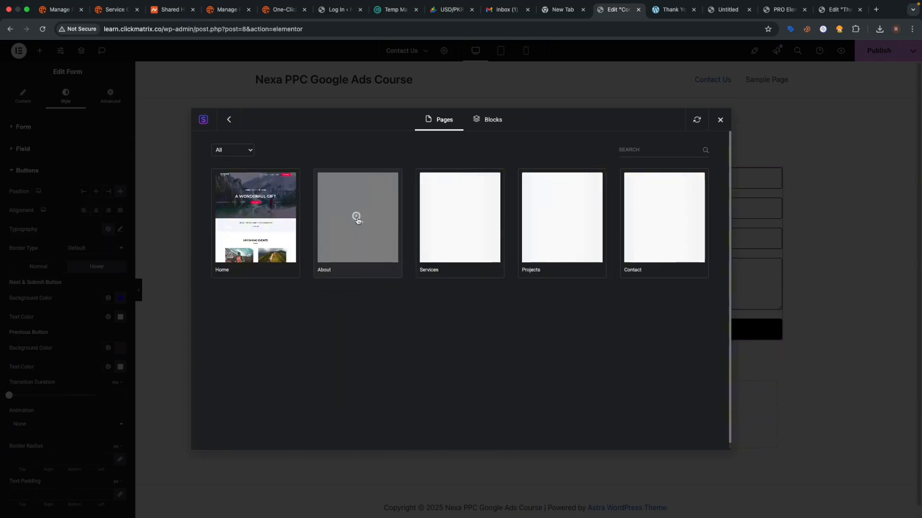
- Preview the Outdoor Adventure Home page template, refresh the library, and import it into Contact Us
{"action": "left_click", "coordinate": [265, 239]}
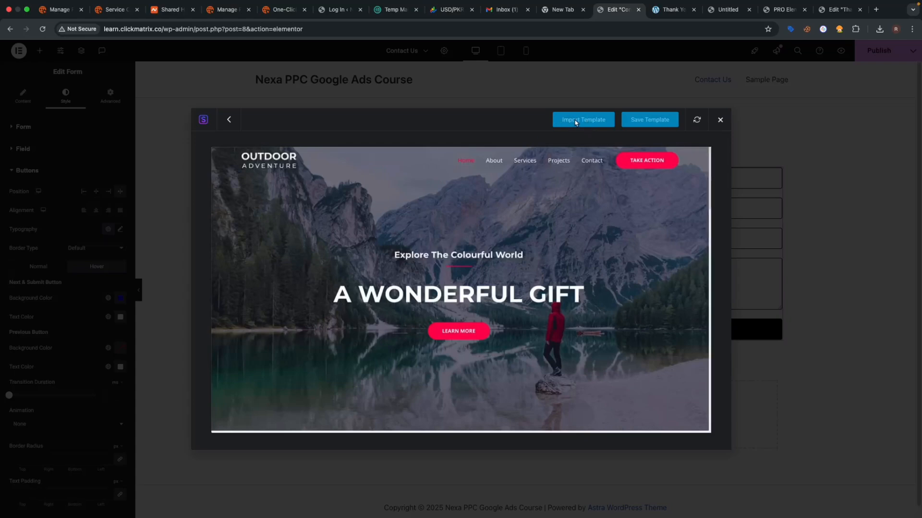
{"action": "left_click", "coordinate": [698, 123]}
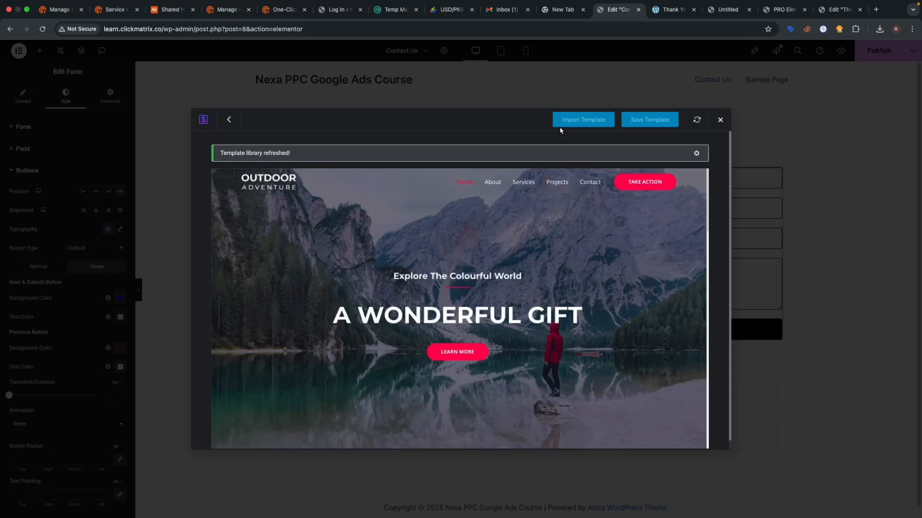
{"action": "left_click", "coordinate": [721, 120]}
{"action": "left_click", "coordinate": [594, 126]}
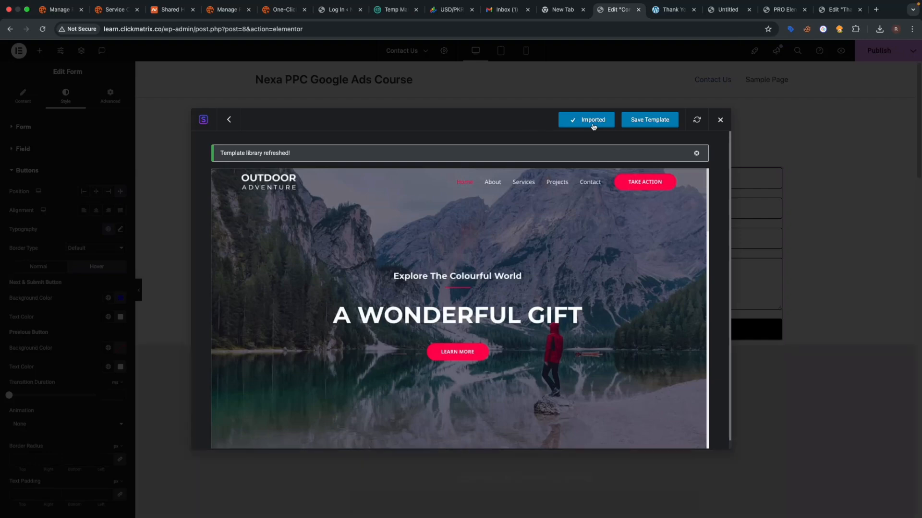
{"action": "scroll", "coordinate": [582, 177], "scroll_direction": "down", "scroll_amount": 5}
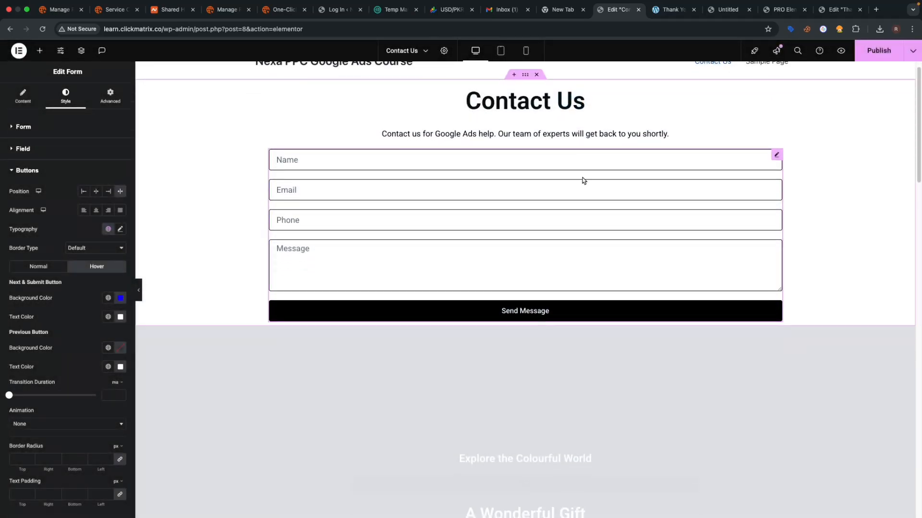
{"action": "scroll", "coordinate": [620, 190], "scroll_direction": "down", "scroll_amount": 7}
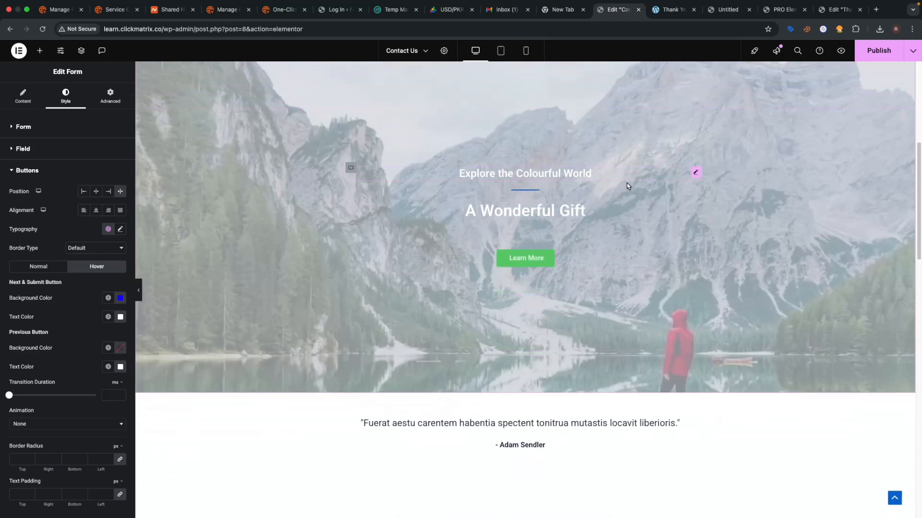
{"action": "scroll", "coordinate": [628, 188], "scroll_direction": "down", "scroll_amount": 10}
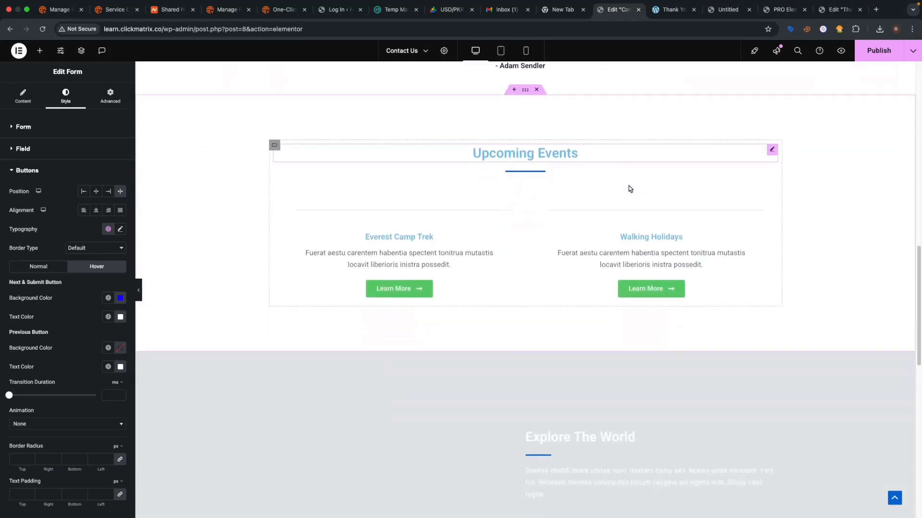
{"action": "scroll", "coordinate": [630, 188], "scroll_direction": "down", "scroll_amount": 6}
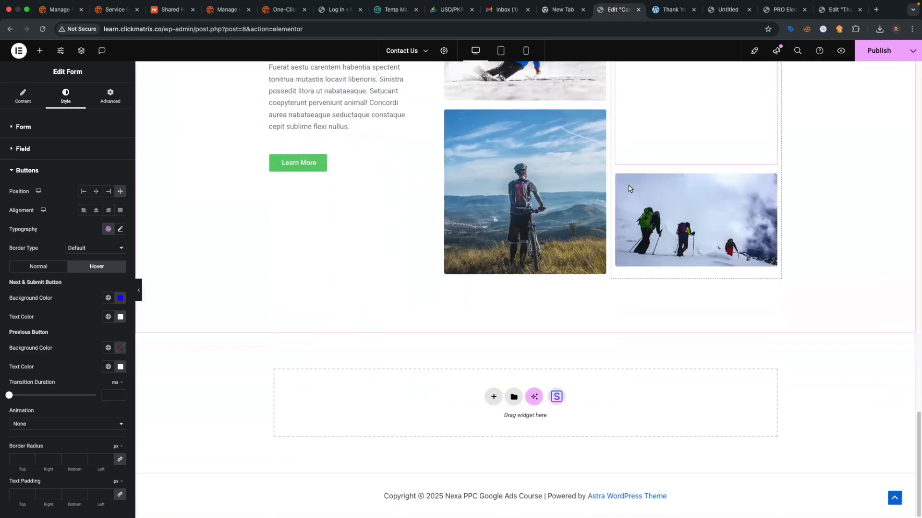
{"action": "scroll", "coordinate": [629, 188], "scroll_direction": "up", "scroll_amount": 20}
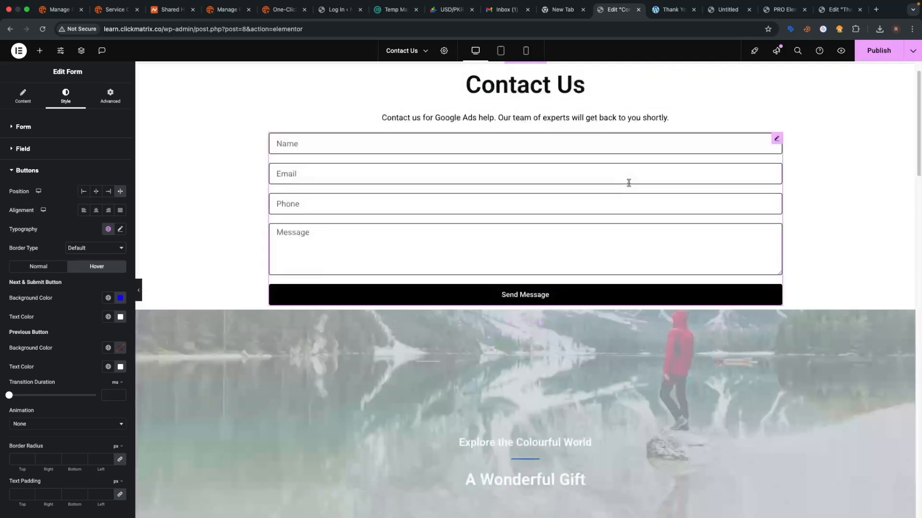
{"action": "scroll", "coordinate": [631, 188], "scroll_direction": "down", "scroll_amount": 10}
{"action": "scroll", "coordinate": [630, 188], "scroll_direction": "up", "scroll_amount": 12}
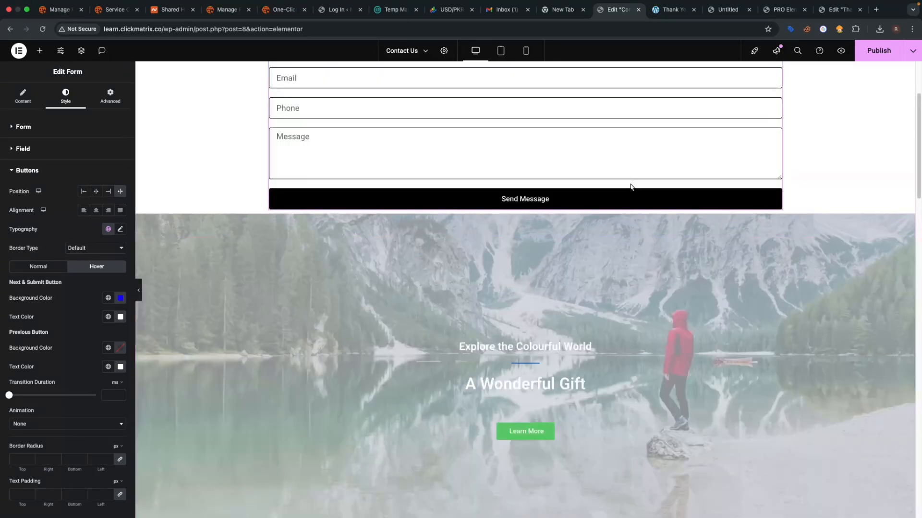
{"action": "left_click", "coordinate": [554, 349]}
{"action": "left_click", "coordinate": [595, 384]}
{"action": "triple_click", "coordinate": [80, 163]}
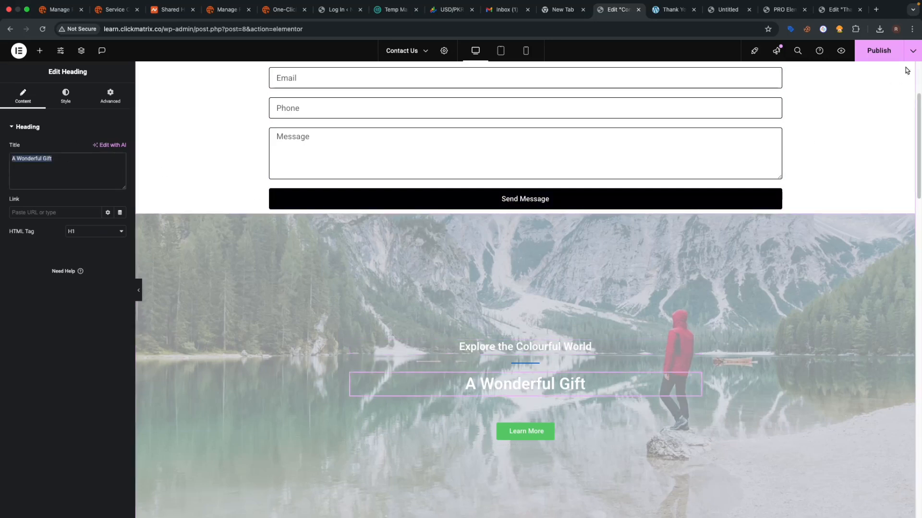
{"action": "scroll", "coordinate": [768, 195], "scroll_direction": "down", "scroll_amount": 10}
{"action": "scroll", "coordinate": [617, 223], "scroll_direction": "down", "scroll_amount": 6}
{"action": "scroll", "coordinate": [599, 216], "scroll_direction": "down", "scroll_amount": 6}
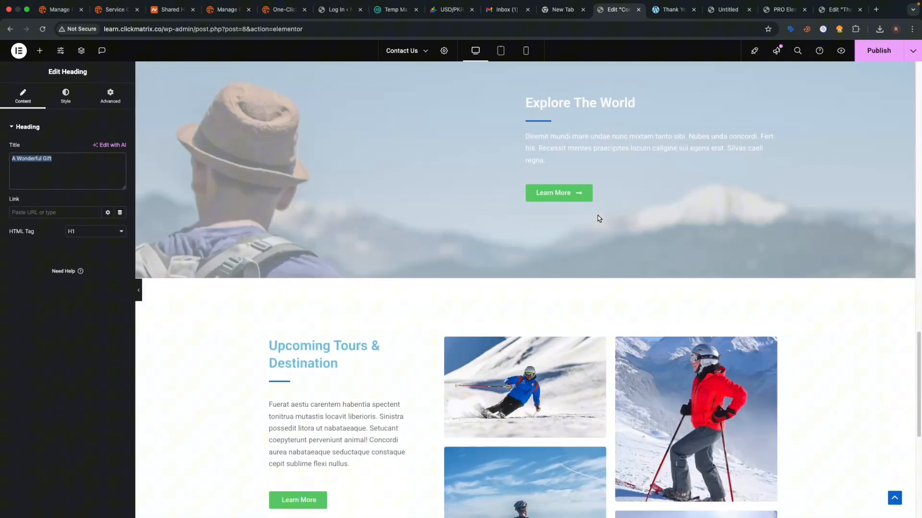
{"action": "left_click", "coordinate": [550, 140]}
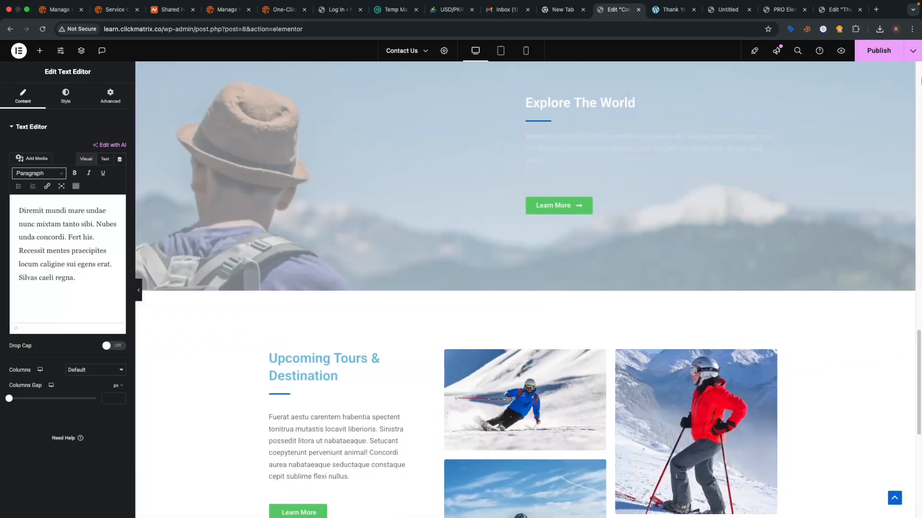
{"action": "scroll", "coordinate": [439, 238], "scroll_direction": "down", "scroll_amount": 7}
{"action": "left_click", "coordinate": [405, 131]}
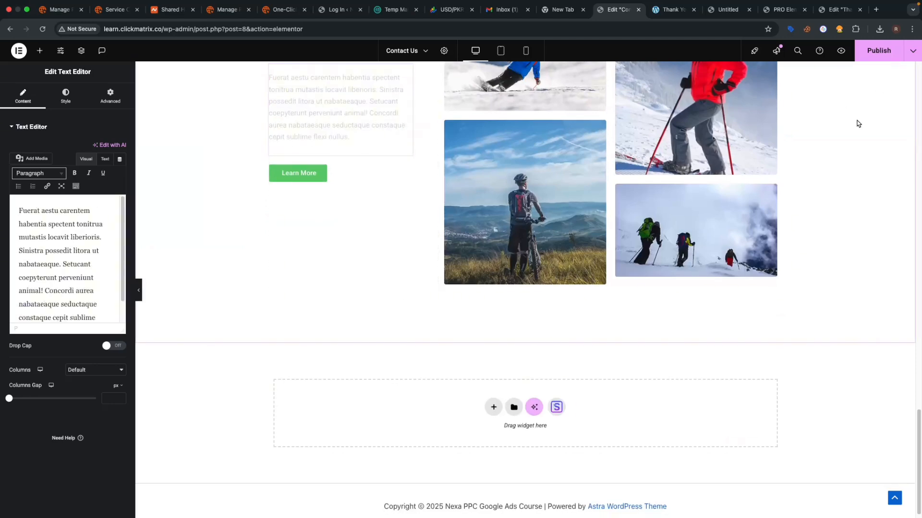
{"action": "left_click", "coordinate": [681, 169]}
{"action": "scroll", "coordinate": [668, 155], "scroll_direction": "up", "scroll_amount": 1}
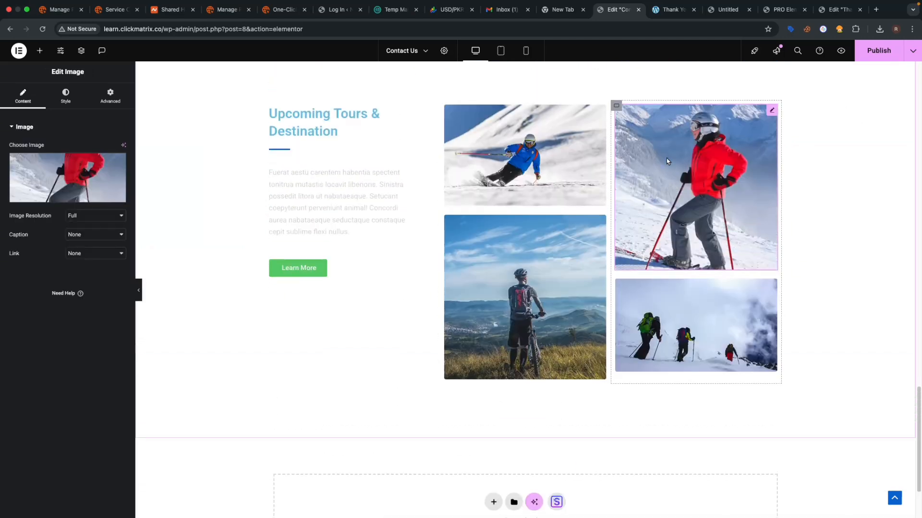
{"action": "left_click", "coordinate": [104, 170]}
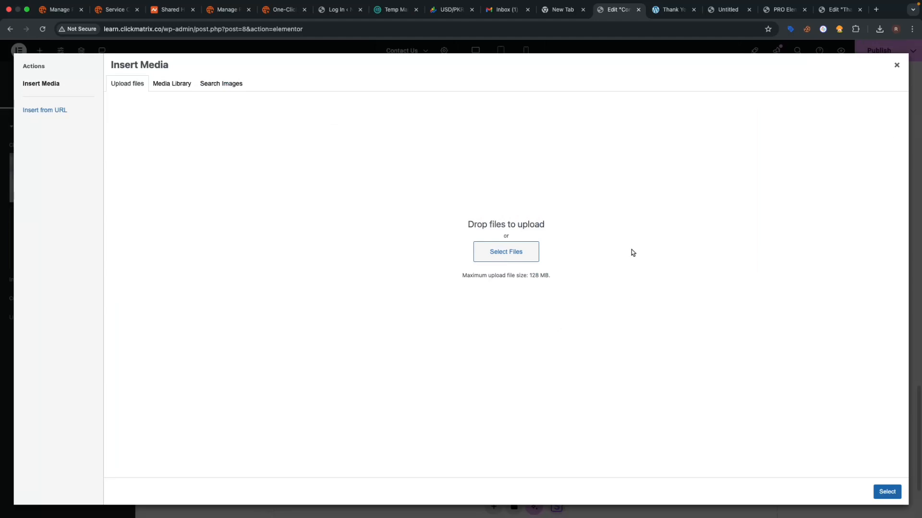
{"action": "left_click", "coordinate": [896, 65]}
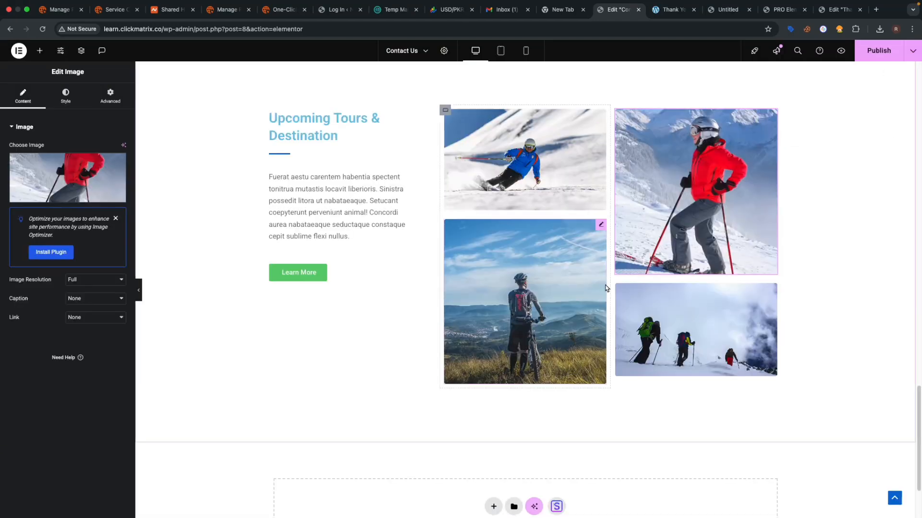
{"action": "scroll", "coordinate": [616, 292], "scroll_direction": "down", "scroll_amount": 3}
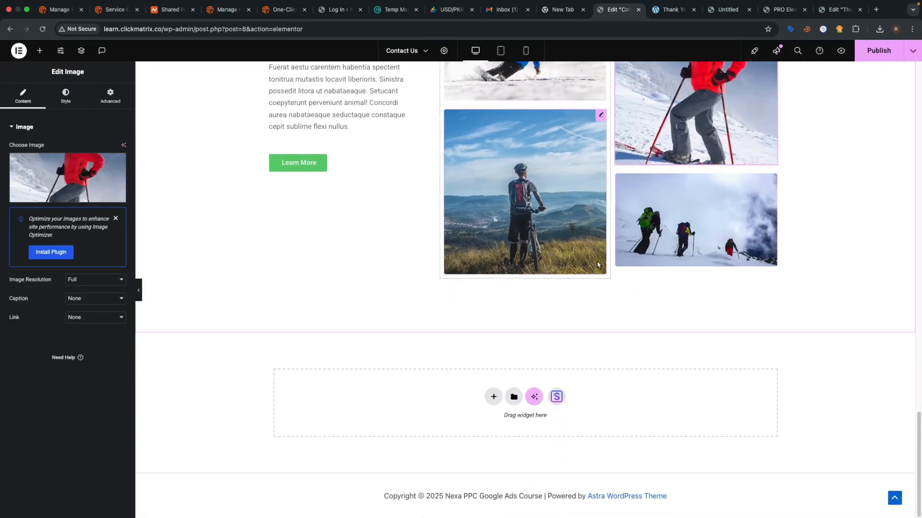